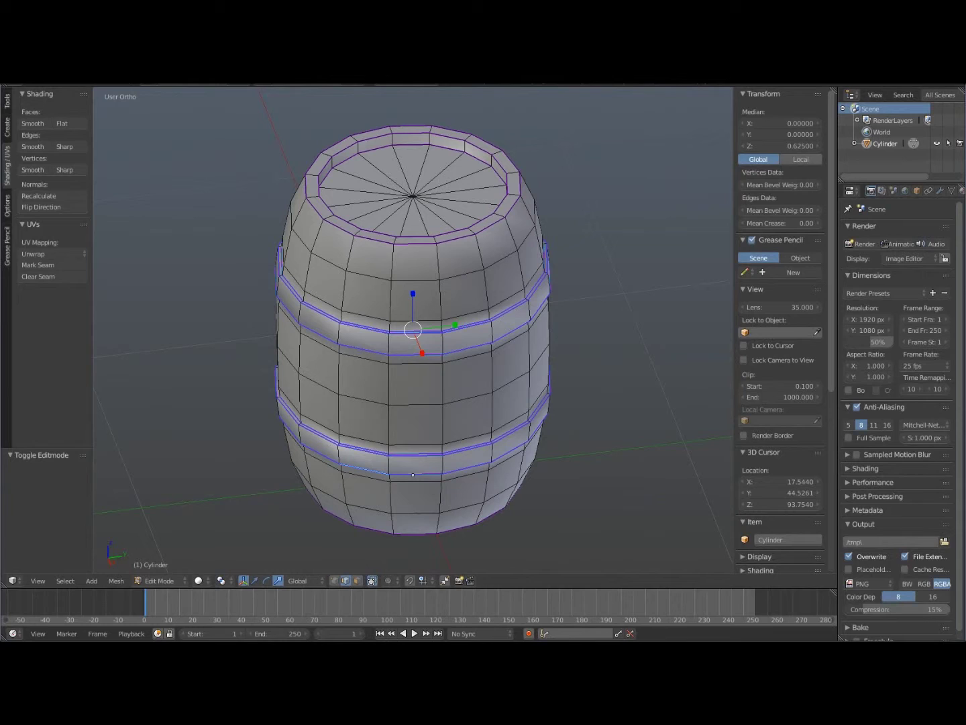
# Examine the seam edges marked around the barrel's rims and bands
pyautogui.rightClick(508, 309)
pyautogui.click(508, 308)
pyautogui.rightClick(469, 327)
pyautogui.press('Tab')
pyautogui.press('Tab')
pyautogui.moveTo(469, 327)
pyautogui.mouseDown(button='middle')
pyautogui.moveTo(395, 328)
pyautogui.moveTo(388, 348)
pyautogui.moveTo(355, 306)
pyautogui.moveTo(474, 308)
pyautogui.mouseUp(button='middle')
pyautogui.moveTo(412, 498); pyautogui.dragTo(413, 452, button='middle')
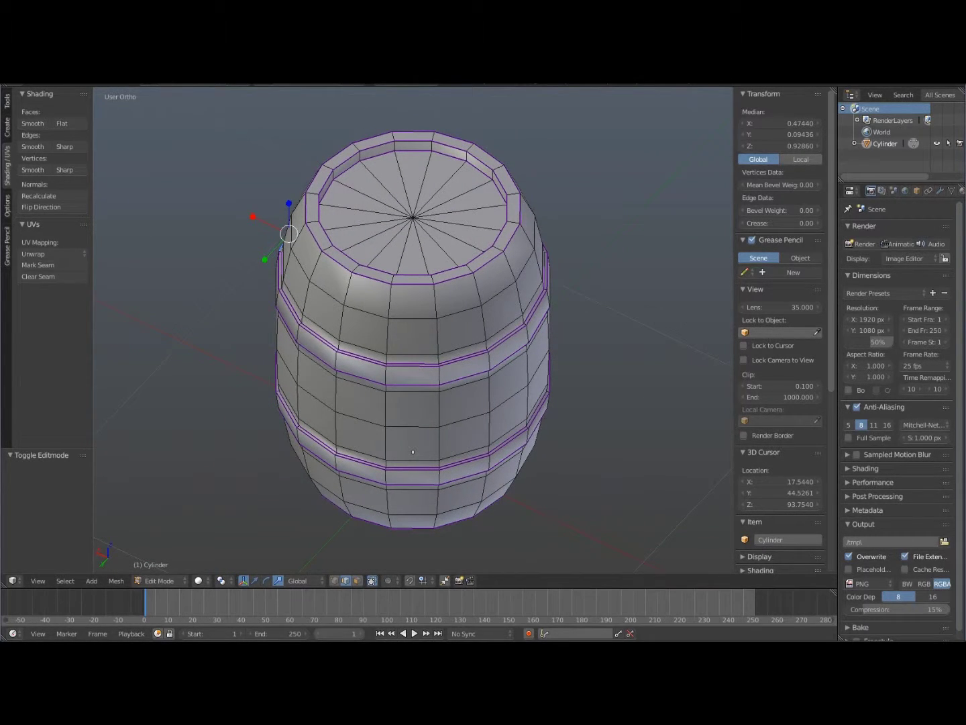
# Switch to the CastleTown project in Unreal Editor and view the barrel in the level up close
pyautogui.moveTo(310, 652)
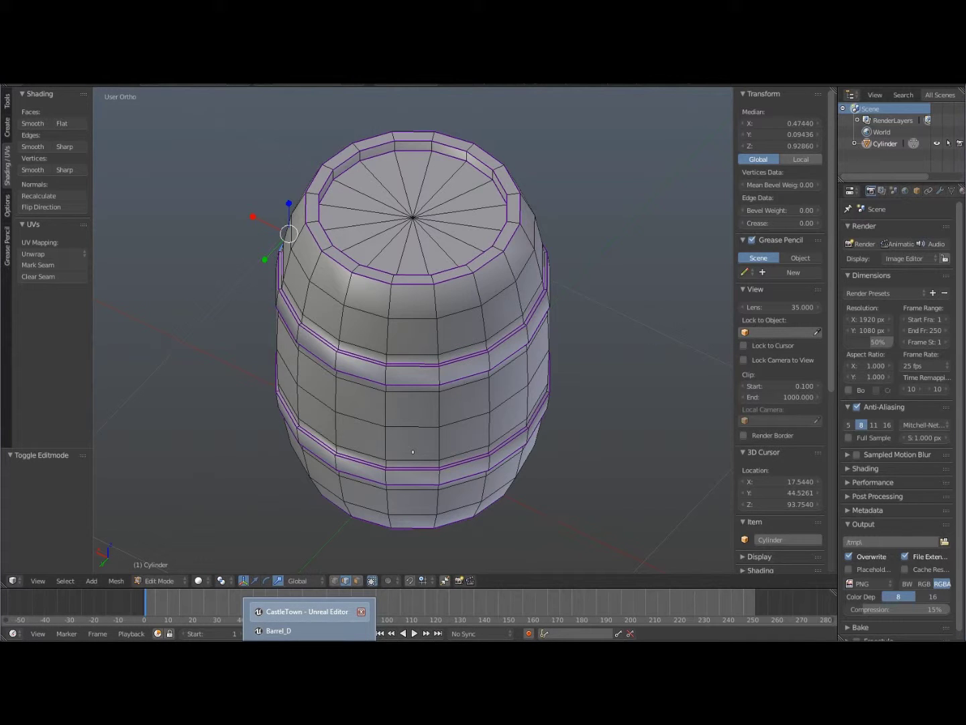
pyautogui.click(302, 612)
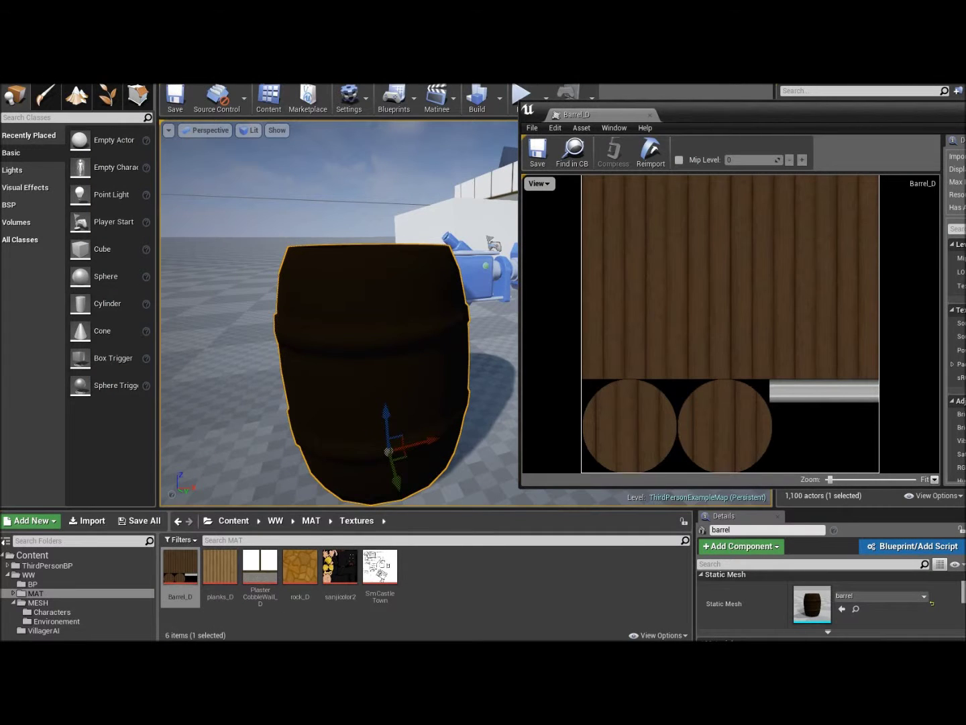
pyautogui.moveTo(375, 302)
pyautogui.mouseDown(button='right')
pyautogui.moveTo(371, 314)
pyautogui.moveTo(214, 309)
pyautogui.moveTo(402, 316)
pyautogui.moveTo(342, 315)
pyautogui.moveTo(363, 316)
pyautogui.mouseUp(button='right')
pyautogui.press('d')
pyautogui.press('a')
pyautogui.press('w')
# Open the barrel mesh from the Environement folder under MESH in its asset editor
pyautogui.click(38, 602)
pyautogui.doubleClick(219, 569)
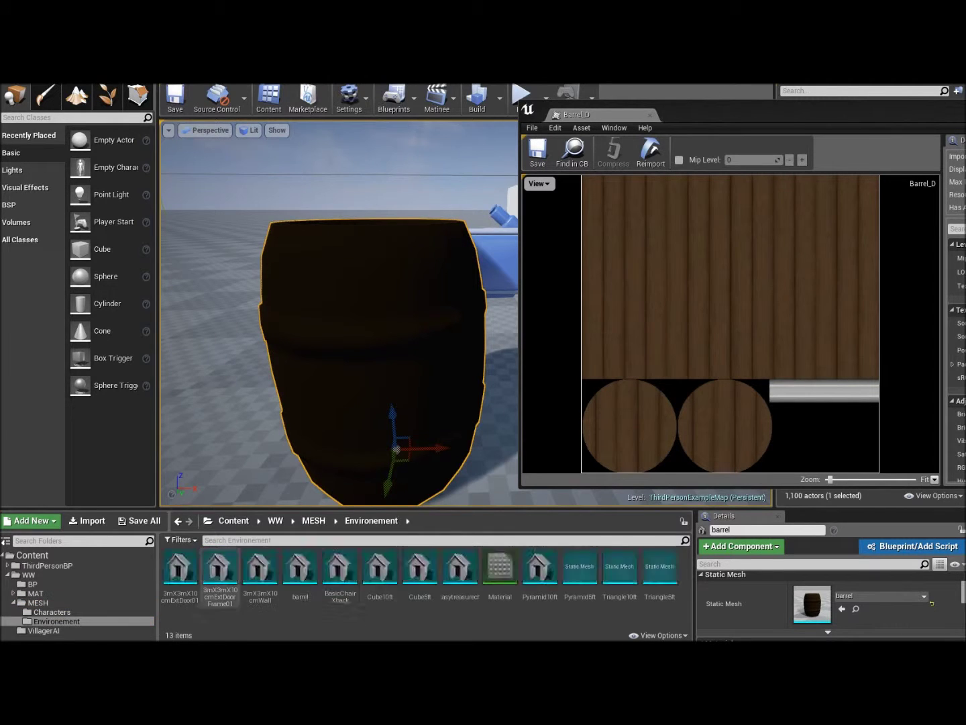
pyautogui.moveTo(376, 402); pyautogui.dragTo(322, 422, button='right')
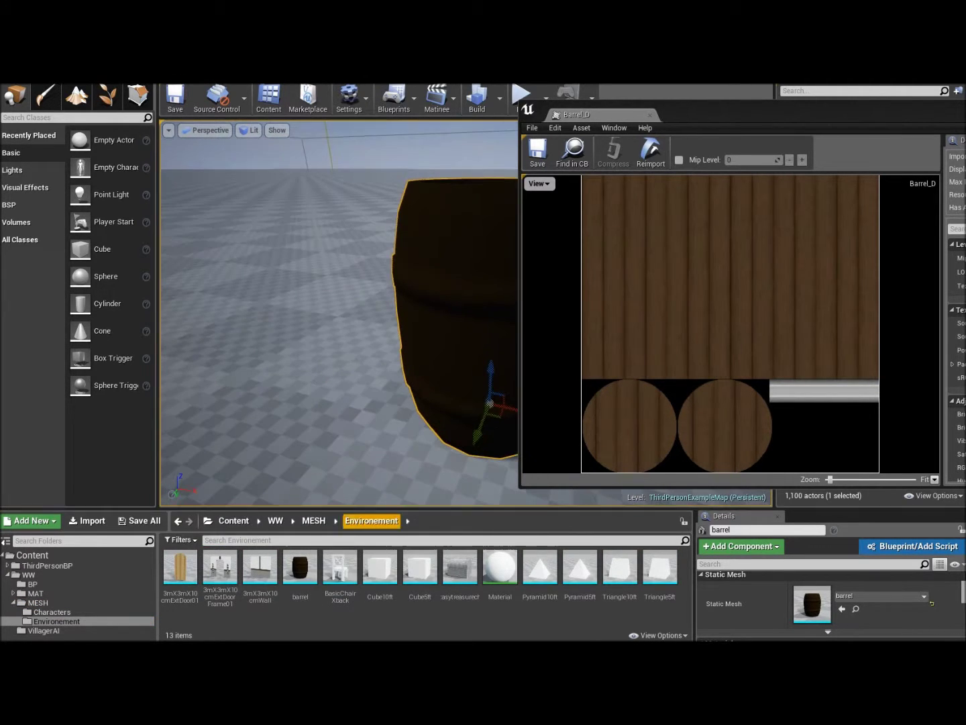
pyautogui.doubleClick(300, 569)
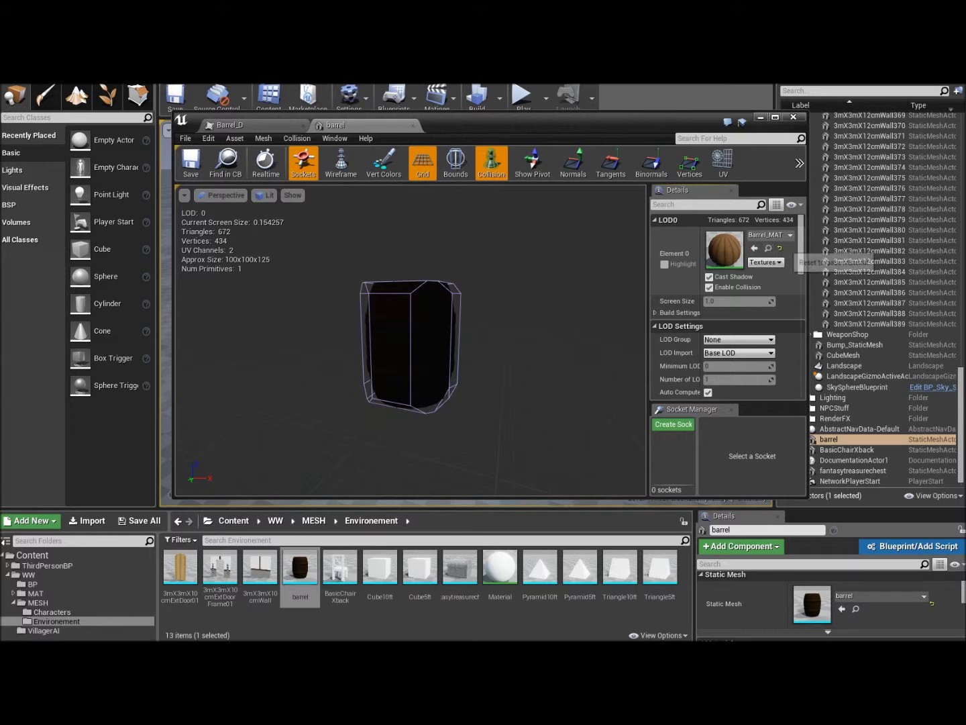
# Reset the barrel's Element 0 material to the default, hide the collision outline and inspect the untextured mesh
pyautogui.click(780, 248)
pyautogui.scroll(6, 410, 342)
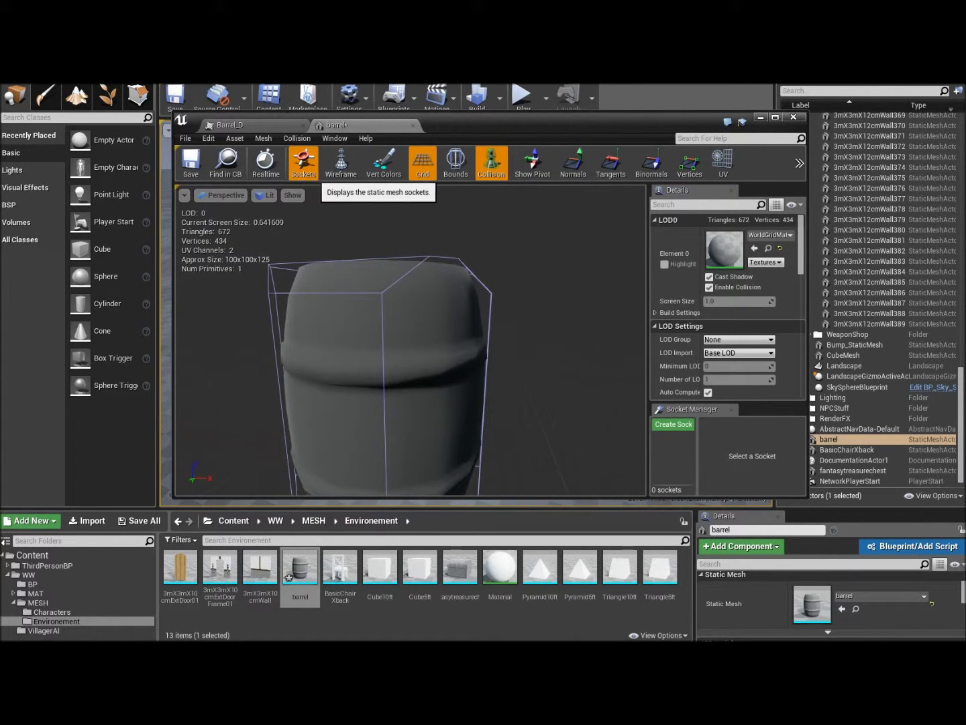
pyautogui.click(492, 164)
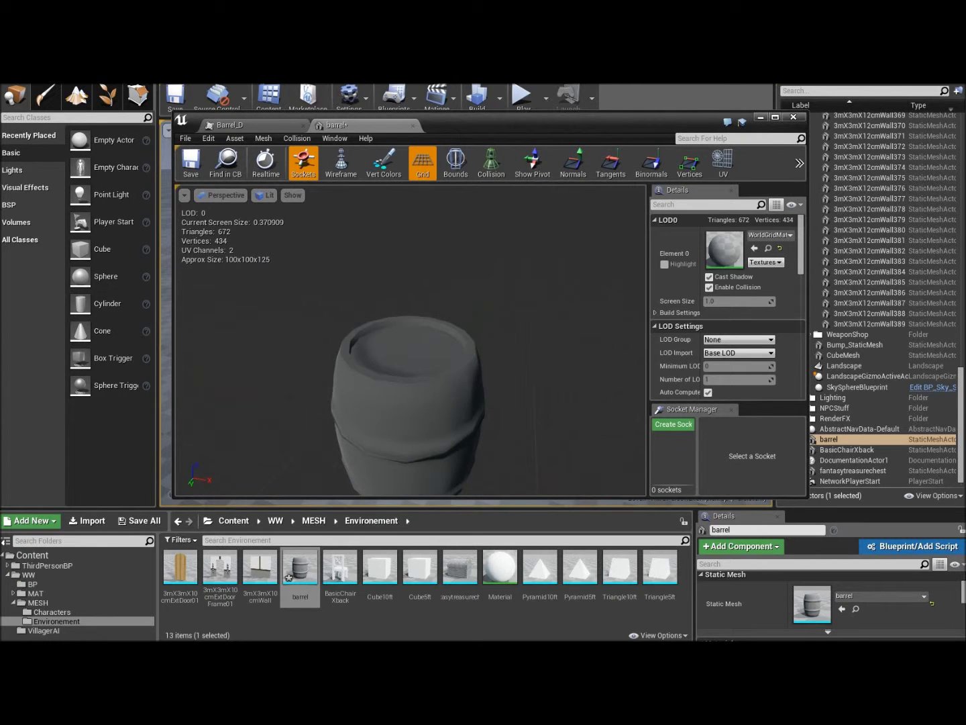
pyautogui.moveTo(409, 342); pyautogui.dragTo(378, 275)
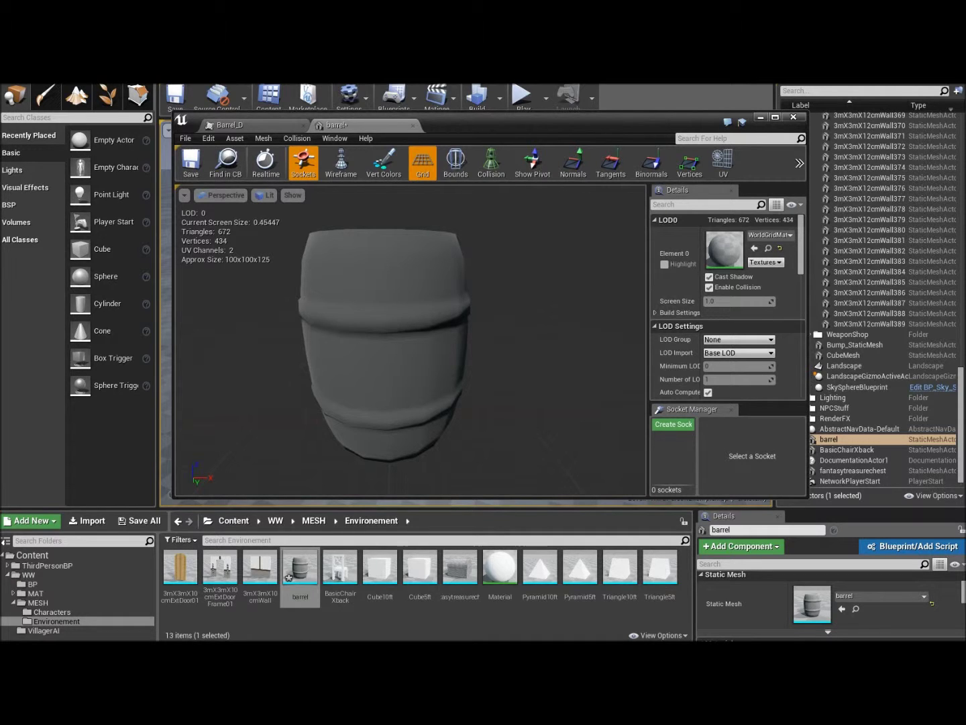
pyautogui.moveTo(378, 275); pyautogui.dragTo(371, 247)
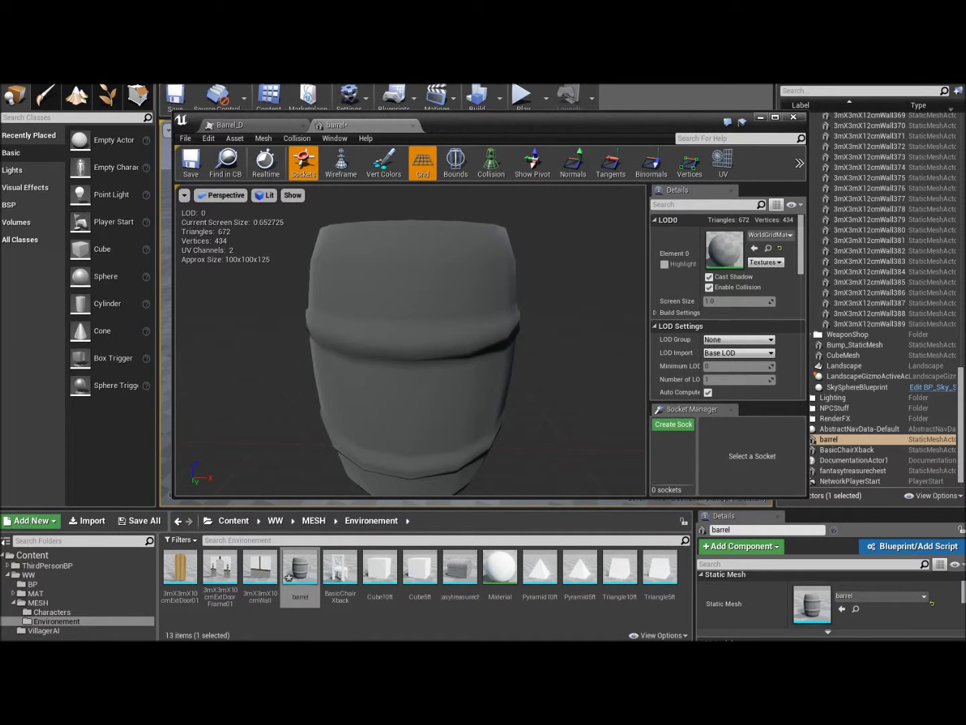
# Check the Barrel_D texture and assign Barrel_MAT from the MAT folder to the barrel mesh's Element 0
pyautogui.click(232, 126)
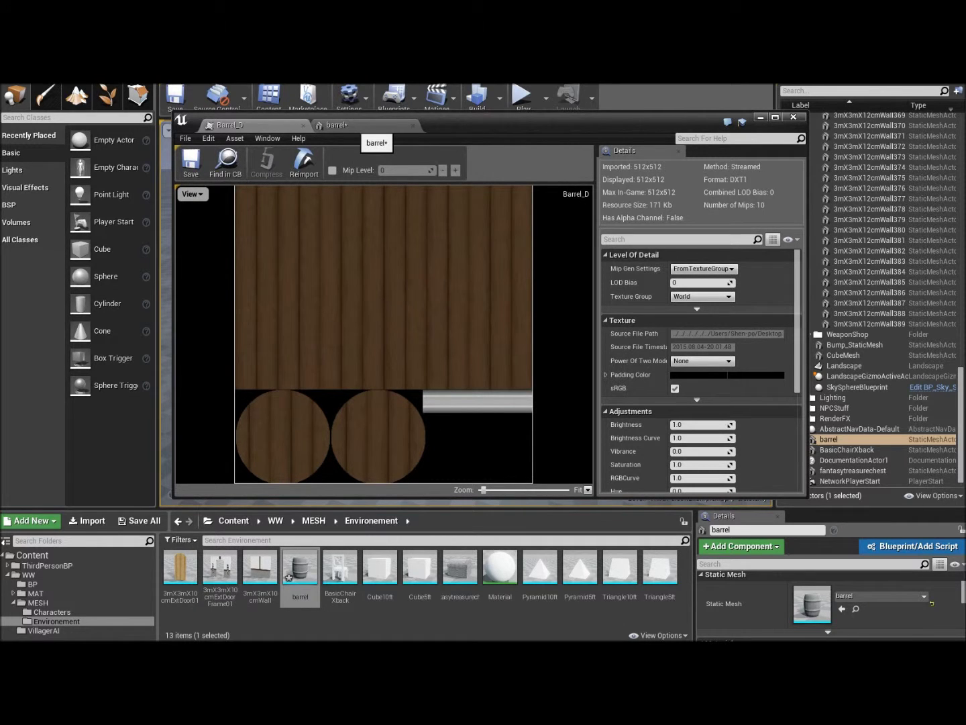
pyautogui.click(365, 126)
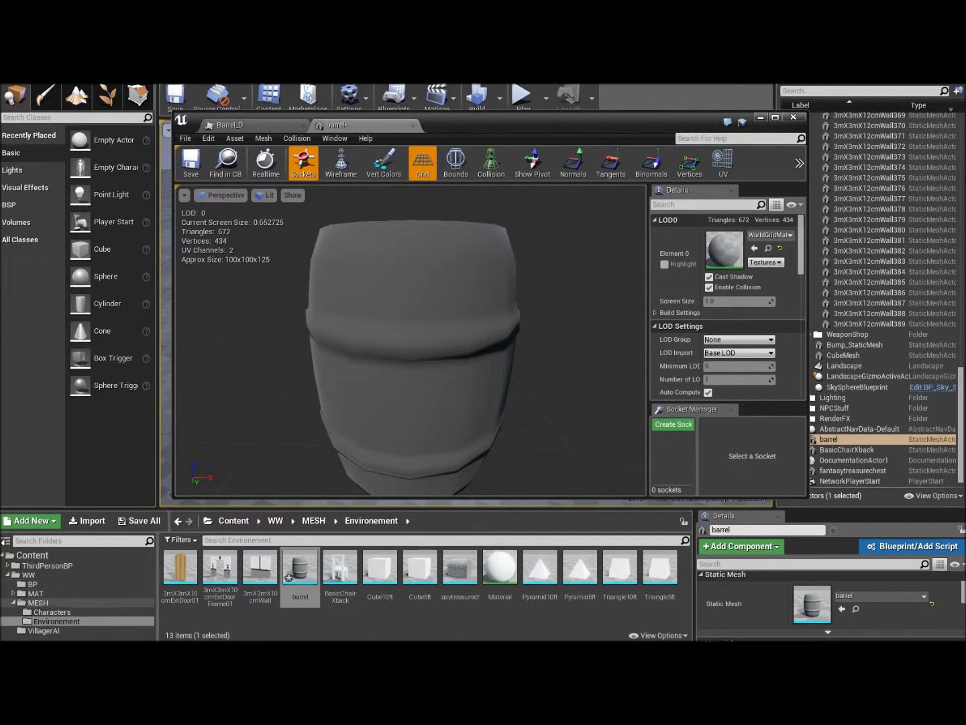
pyautogui.click(35, 594)
pyautogui.click(220, 567)
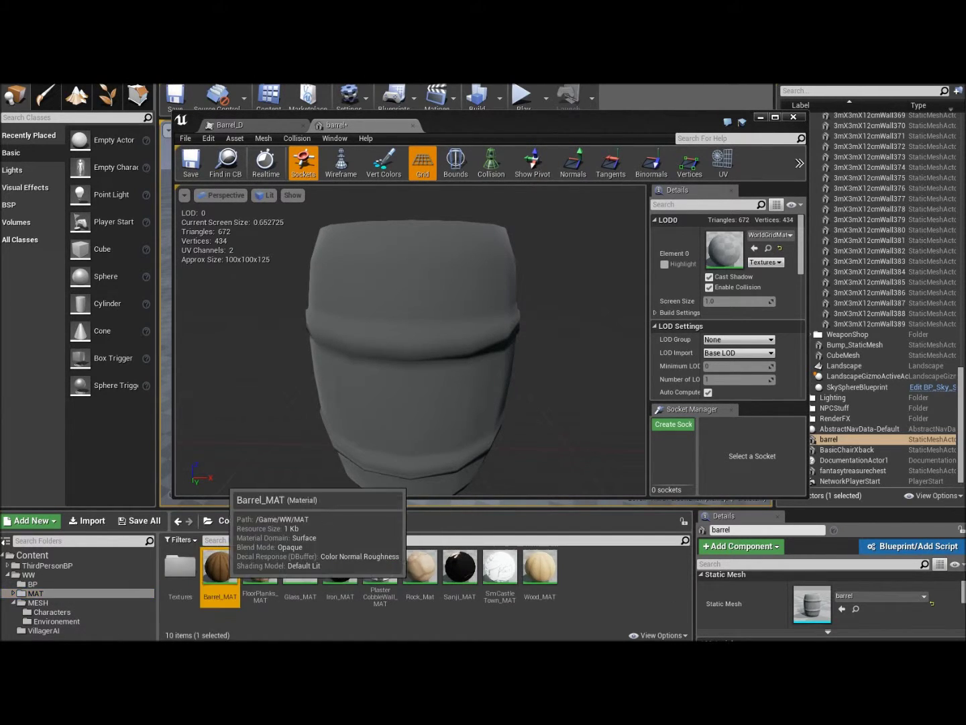
pyautogui.click(754, 248)
pyautogui.moveTo(470, 323); pyautogui.dragTo(473, 373)
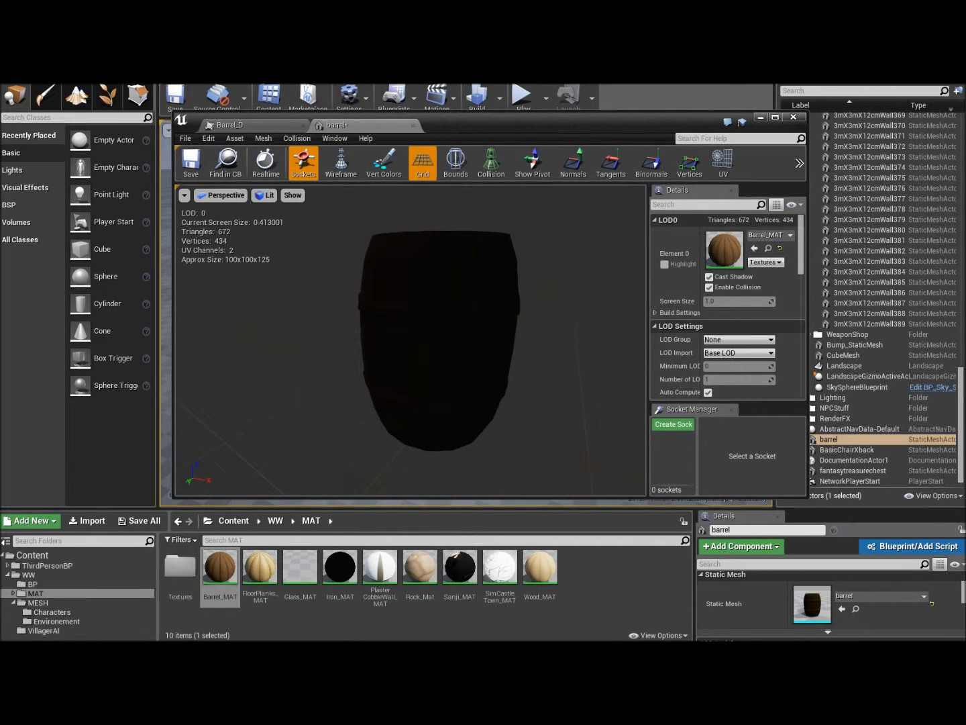
# Compare the Barrel_D texture with the textured barrel mesh and close both asset editors
pyautogui.click(275, 125)
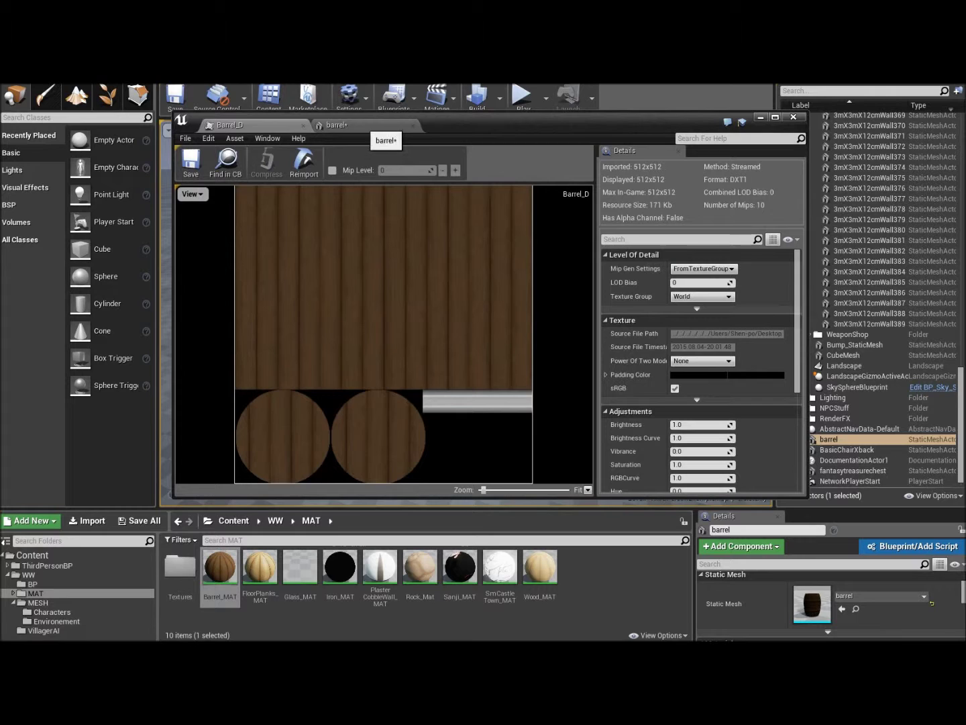
pyautogui.click(366, 126)
pyautogui.moveTo(416, 308); pyautogui.dragTo(416, 349)
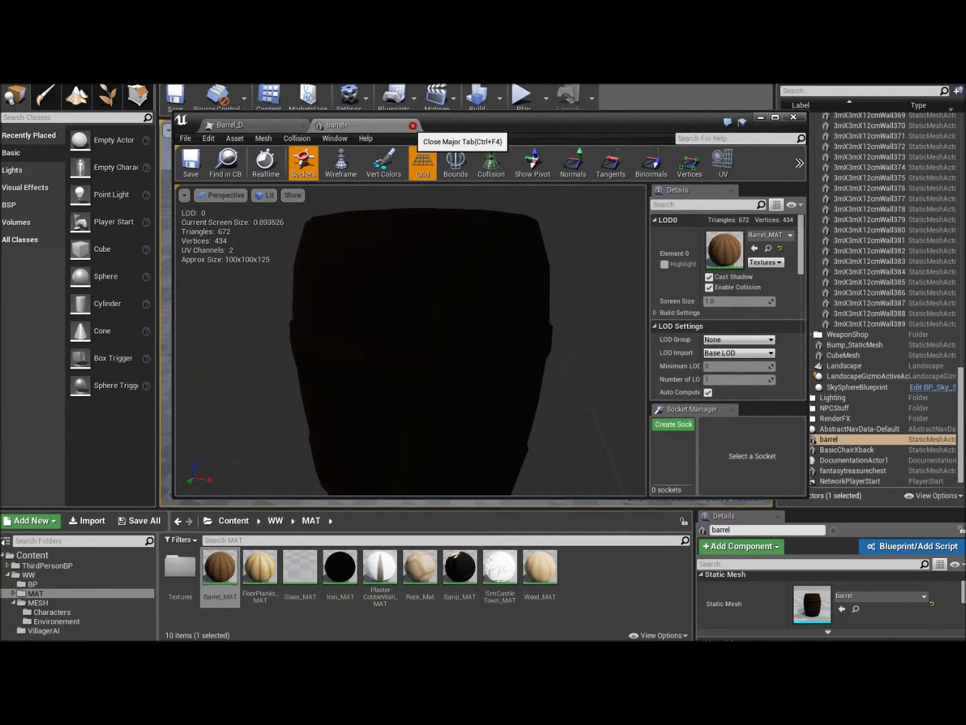
pyautogui.click(413, 125)
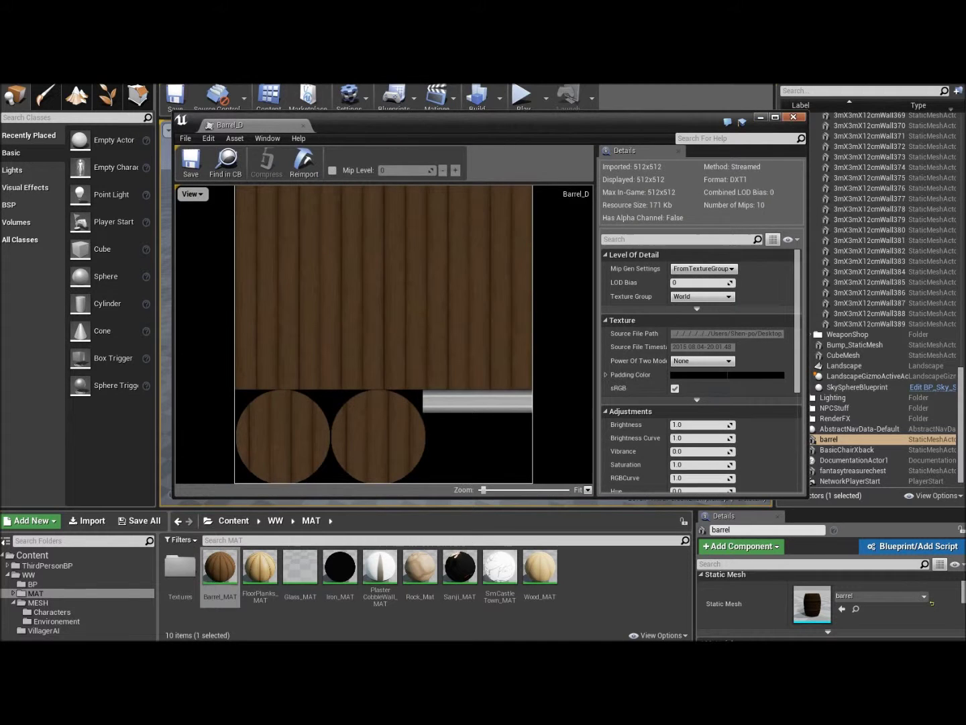
pyautogui.click(304, 126)
# Set the level viewport to Unlit view mode and inspect how the texture sits on the barrel
pyautogui.click(251, 130)
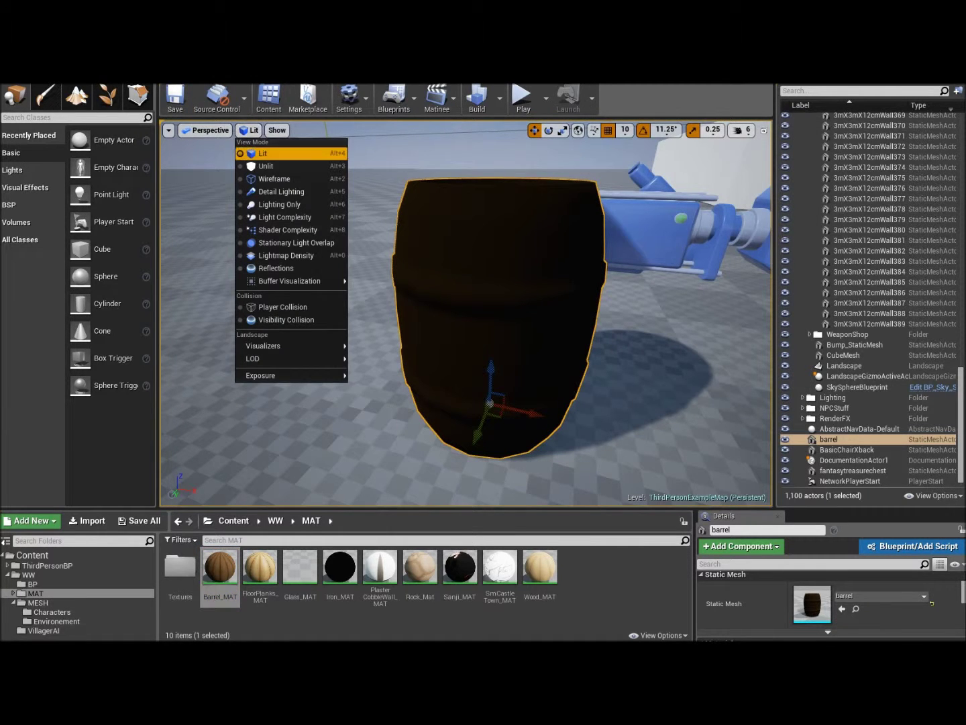
pyautogui.click(266, 167)
pyautogui.press('s')
pyautogui.moveTo(402, 302); pyautogui.dragTo(432, 285, button='right')
pyautogui.press('w')
pyautogui.press('s')
pyautogui.press('w')
pyautogui.press('w')
pyautogui.press('s')
pyautogui.press('w')
pyautogui.press('w')
pyautogui.press('s')
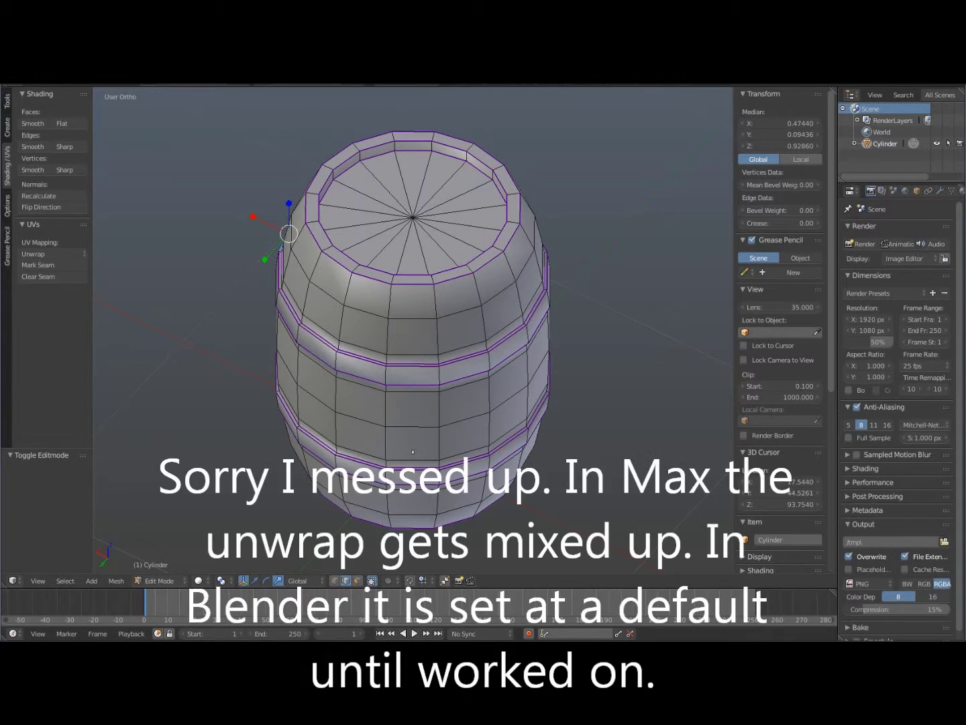
# In Blender, split the 3D viewport into two equal areas and turn the new one into a UV/Image Editor
pyautogui.moveTo(413, 335); pyautogui.dragTo(413, 302, button='middle')
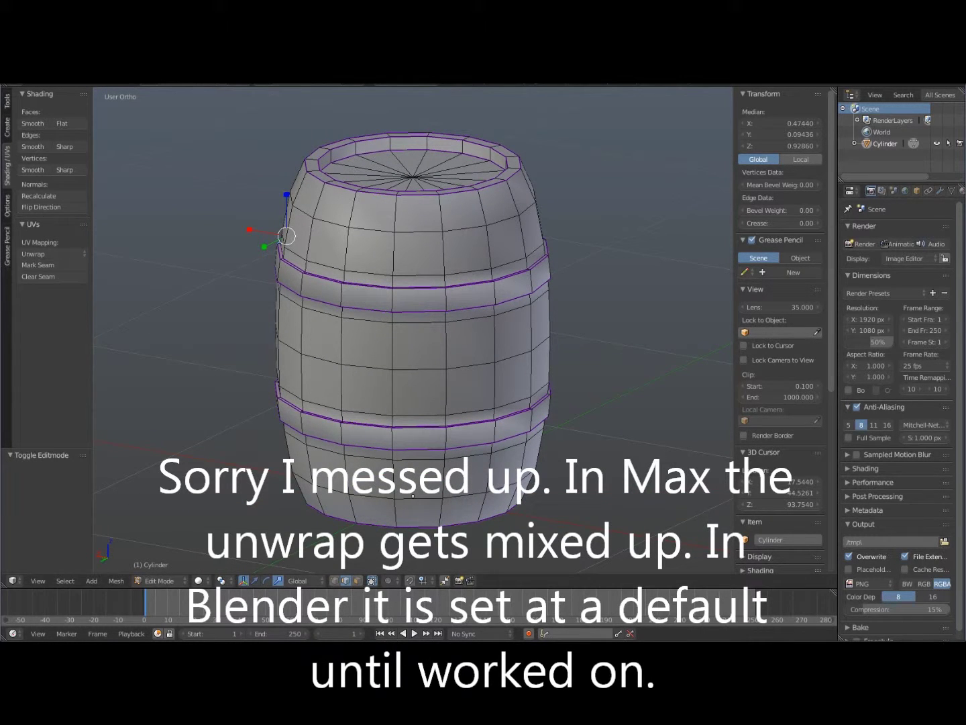
pyautogui.moveTo(835, 90); pyautogui.dragTo(590, 92)
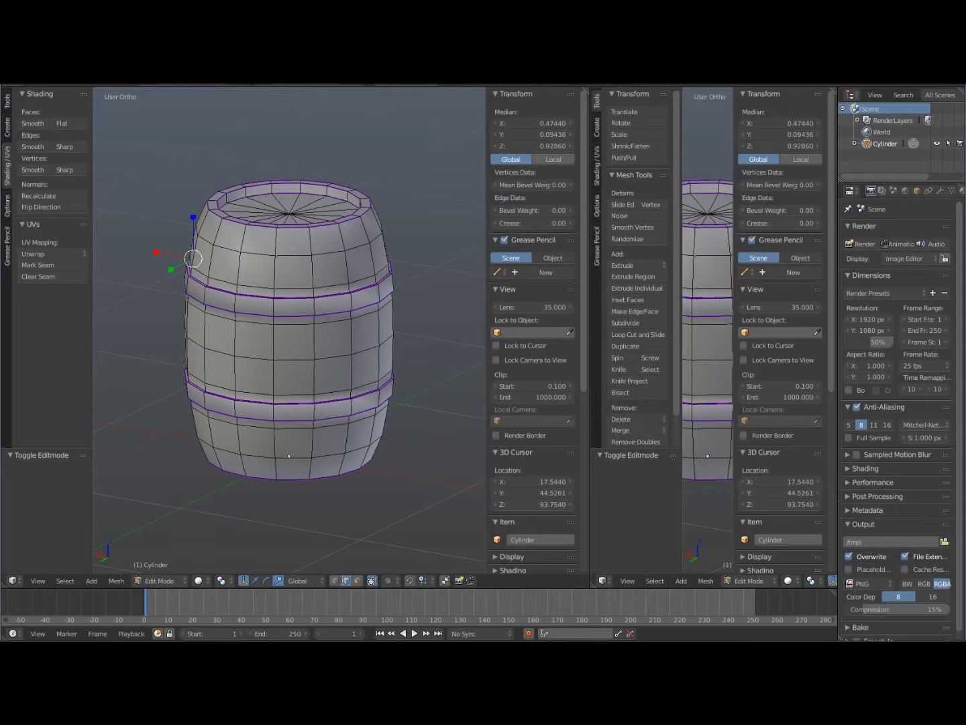
pyautogui.moveTo(590, 335); pyautogui.dragTo(420, 335)
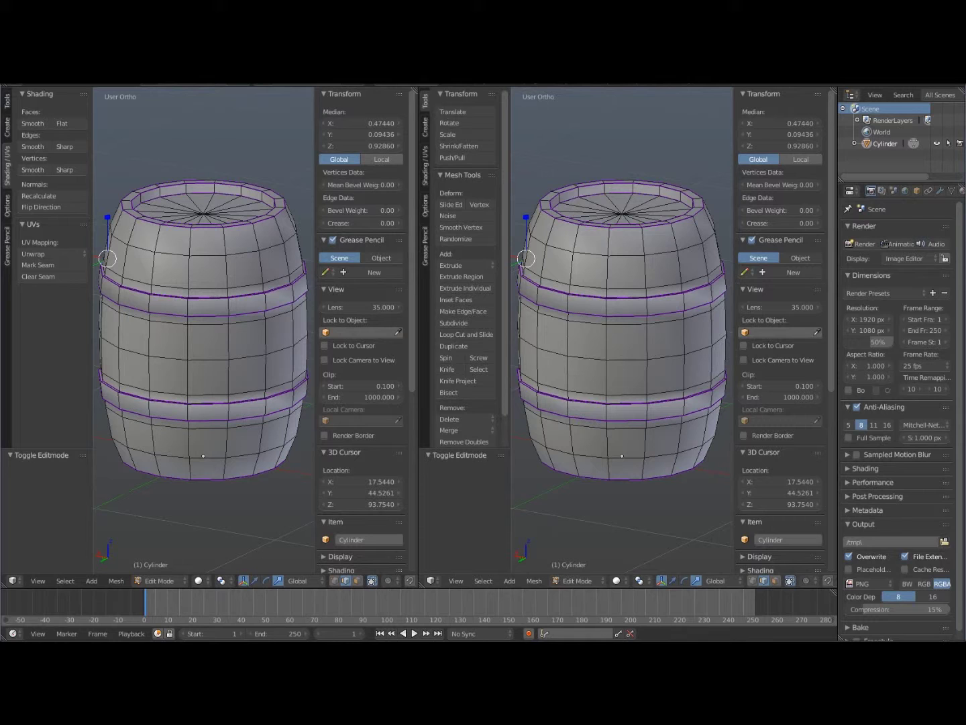
pyautogui.click(430, 581)
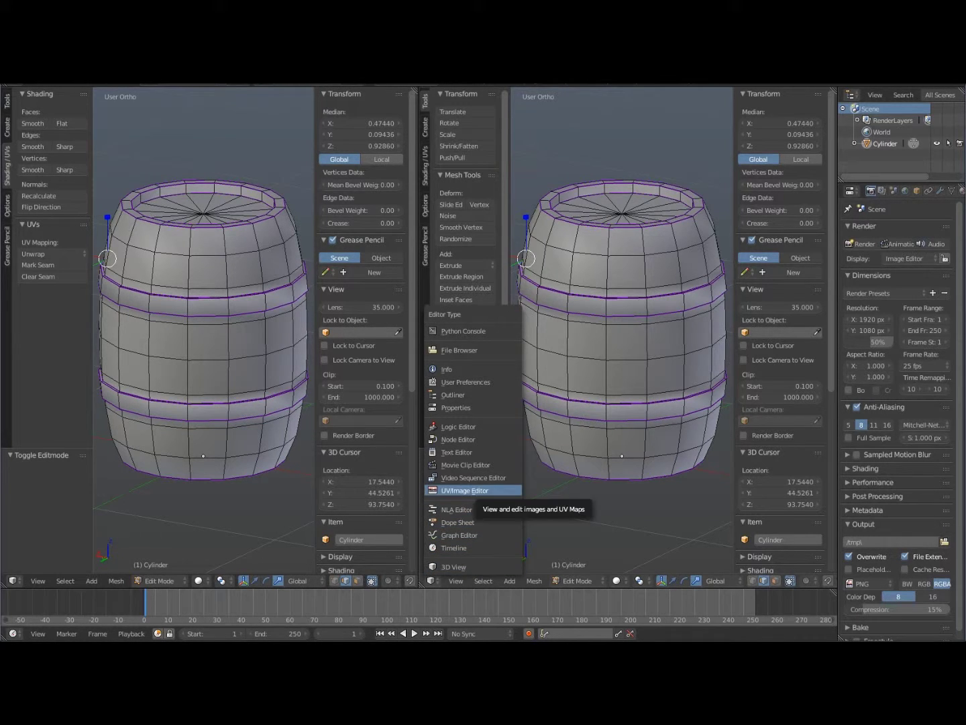
pyautogui.click(465, 490)
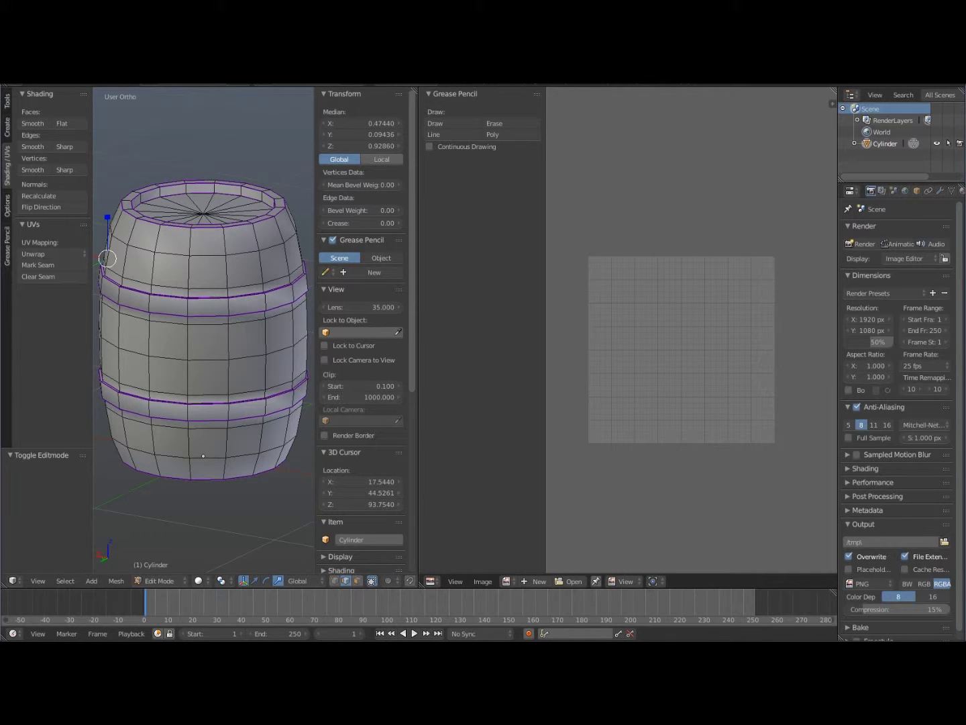
# Put the barrel in Edit Mode and select its entire mesh
pyautogui.moveTo(195, 315); pyautogui.dragTo(244, 329, button='middle')
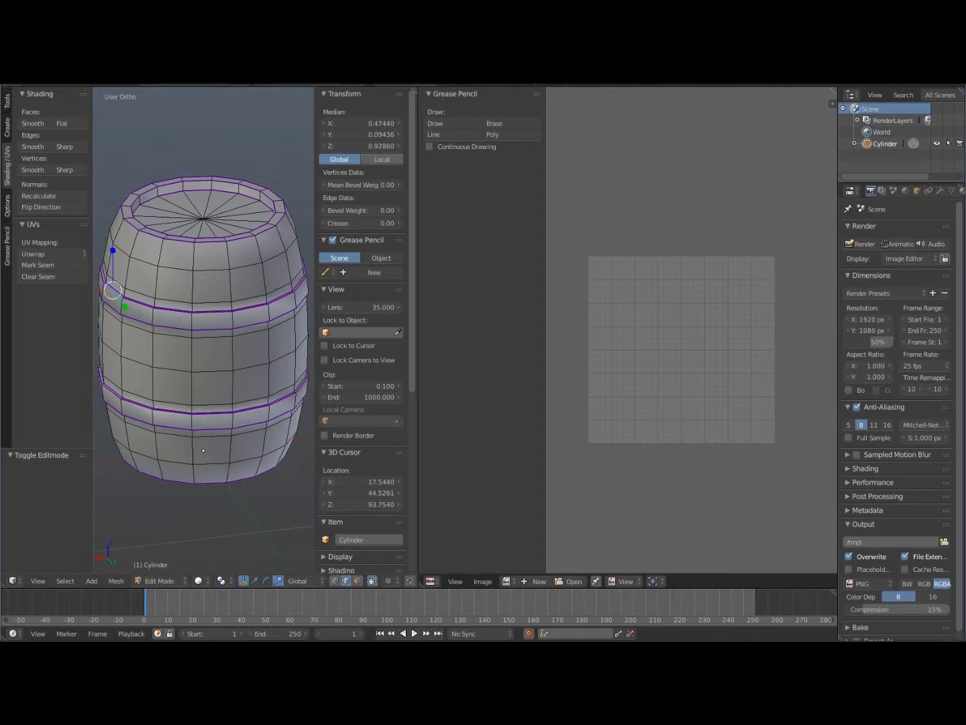
pyautogui.press('Tab')
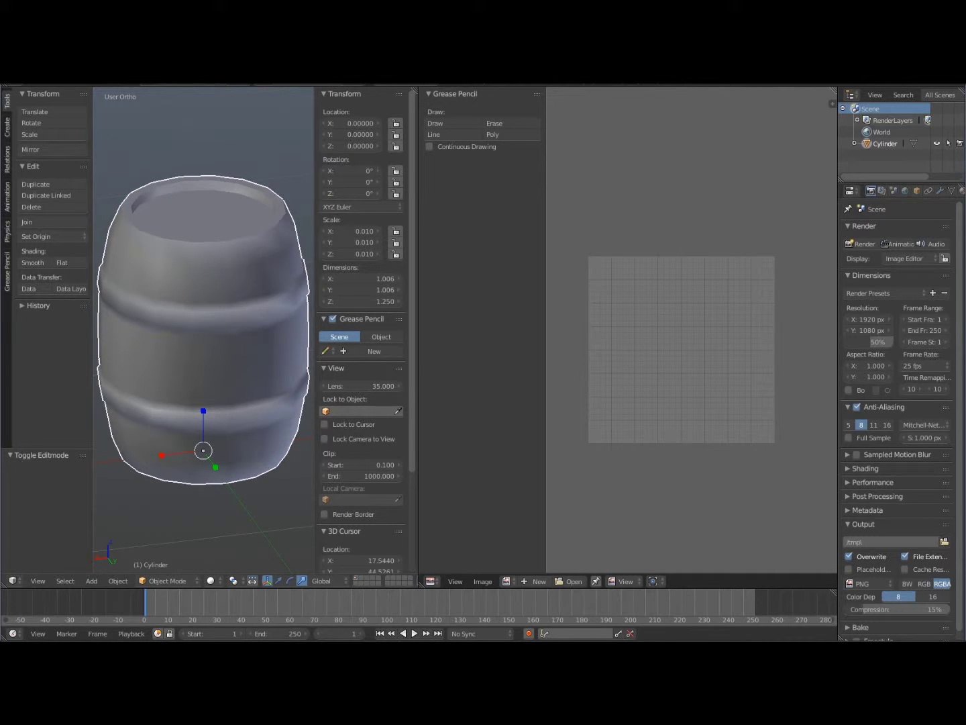
pyautogui.press('Tab')
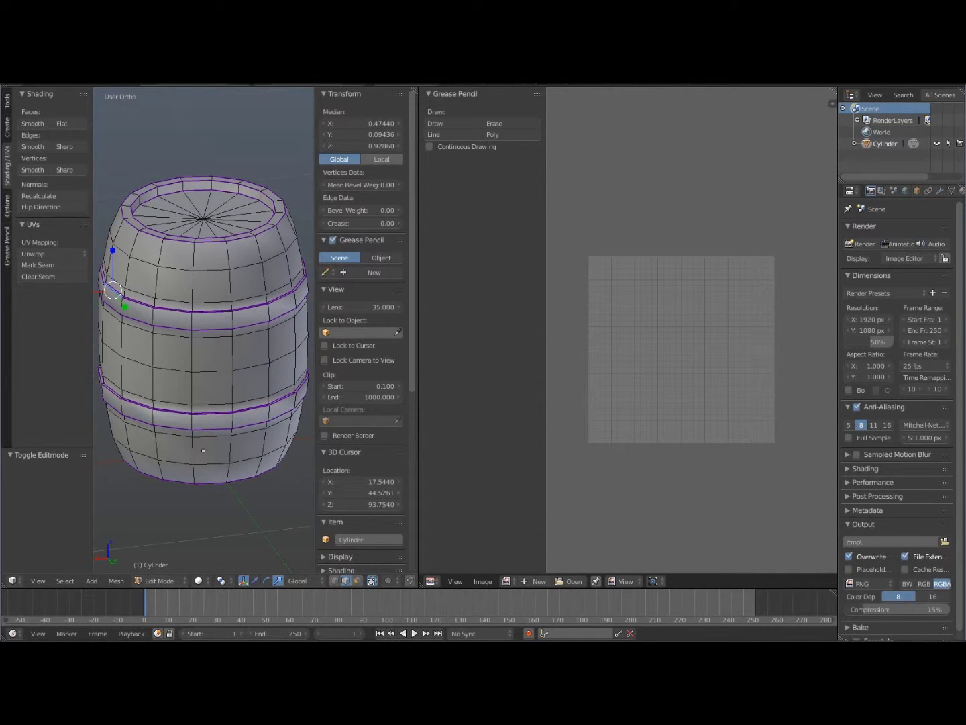
pyautogui.press('Tab')
pyautogui.click(166, 580)
pyautogui.click(167, 554)
pyautogui.moveTo(201, 375)
pyautogui.mouseDown(button='middle')
pyautogui.moveTo(206, 391)
pyautogui.moveTo(206, 306)
pyautogui.moveTo(204, 376)
pyautogui.mouseUp(button='middle')
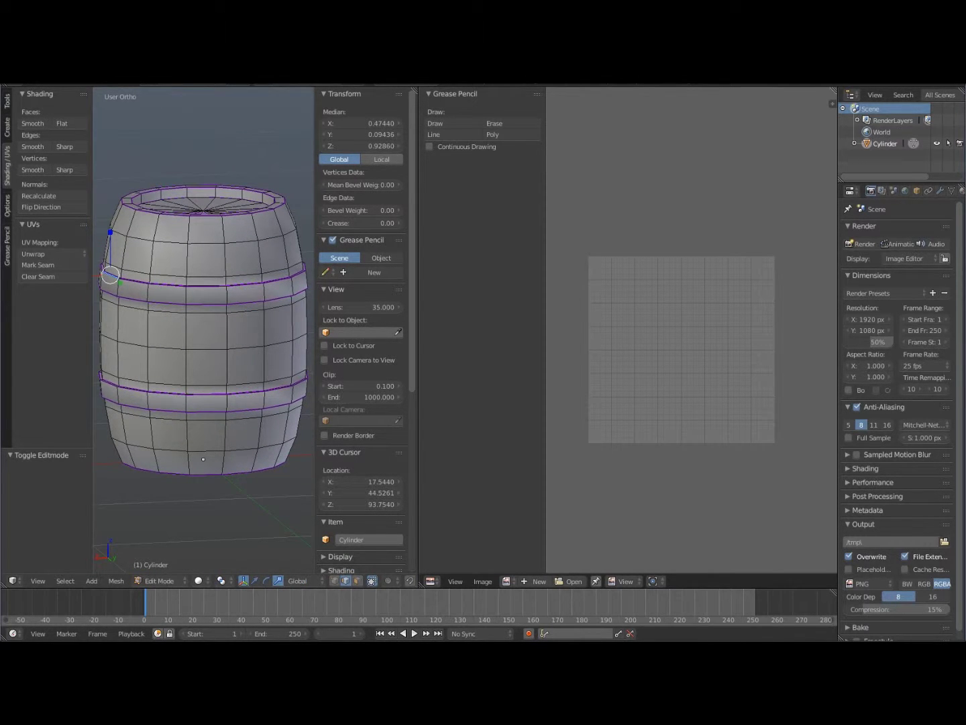
pyautogui.press('a')
pyautogui.press('a')
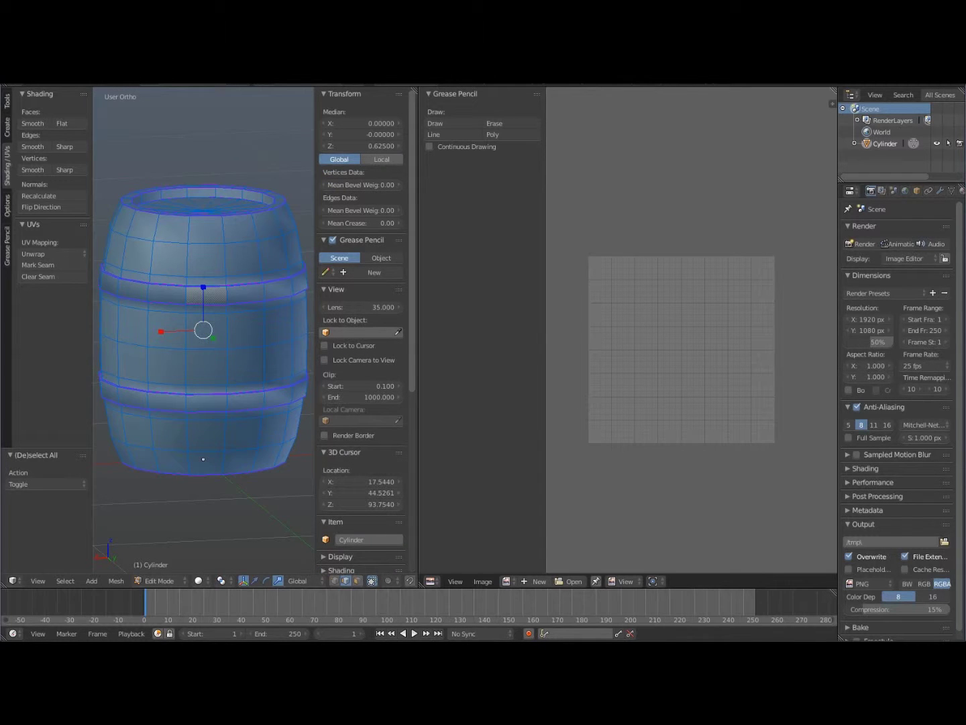
# Apply the Unwrap UV mapping to the selected barrel mesh and view the layout in the UV/Image Editor
pyautogui.moveTo(204, 322); pyautogui.dragTo(190, 369, button='middle')
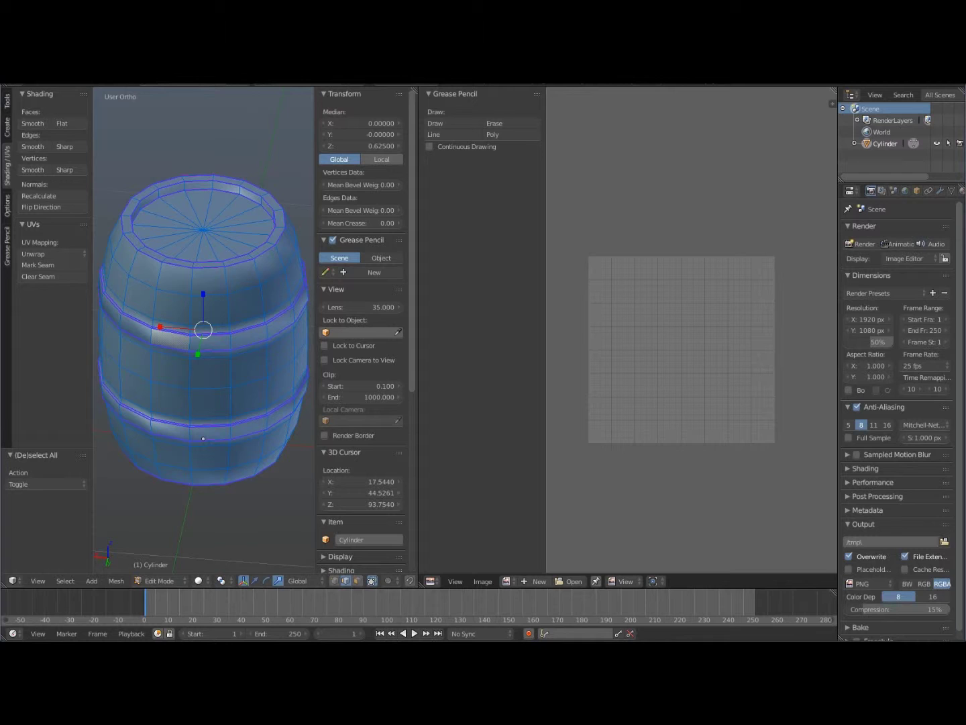
pyautogui.moveTo(202, 376)
pyautogui.mouseDown(button='middle')
pyautogui.moveTo(203, 272)
pyautogui.moveTo(205, 375)
pyautogui.mouseUp(button='middle')
pyautogui.scroll(-10, 692, 330)
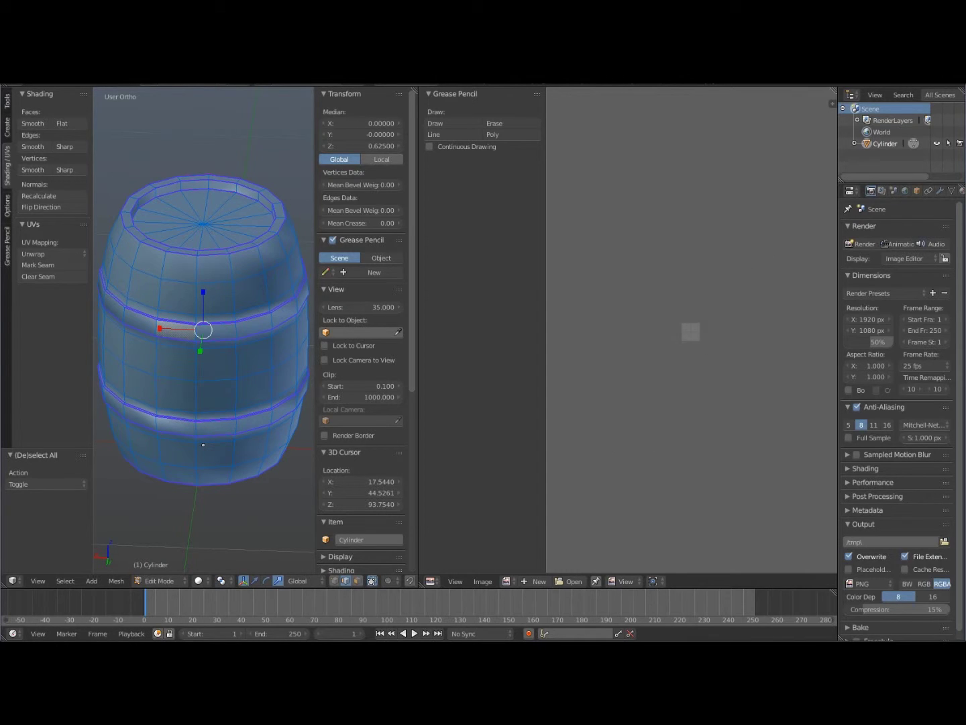
pyautogui.scroll(12, 691, 330)
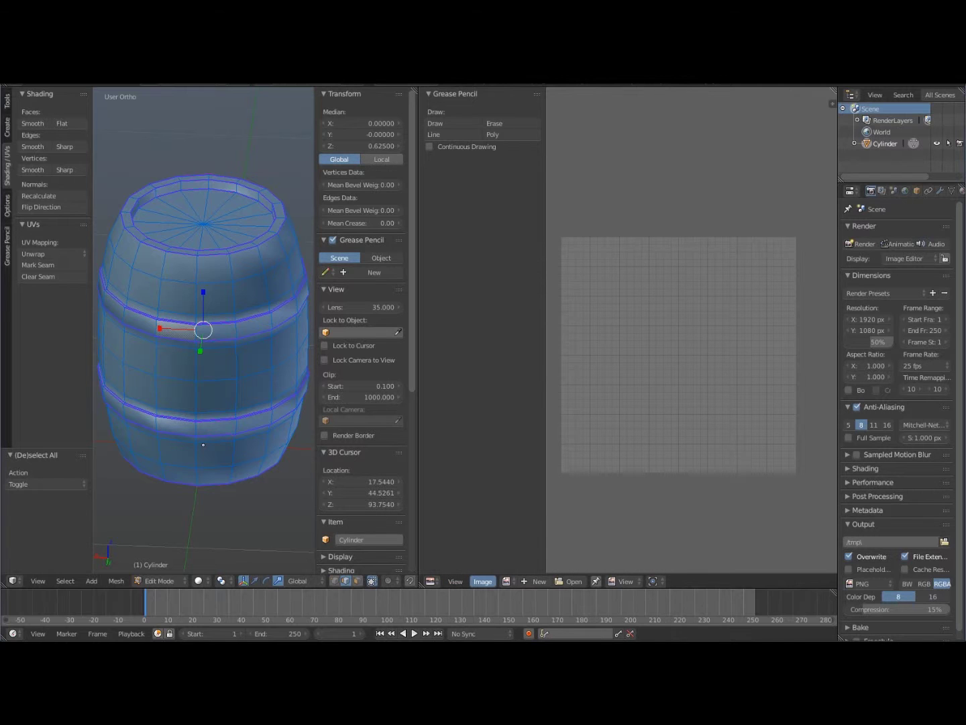
pyautogui.moveTo(220, 315); pyautogui.dragTo(209, 289, button='middle')
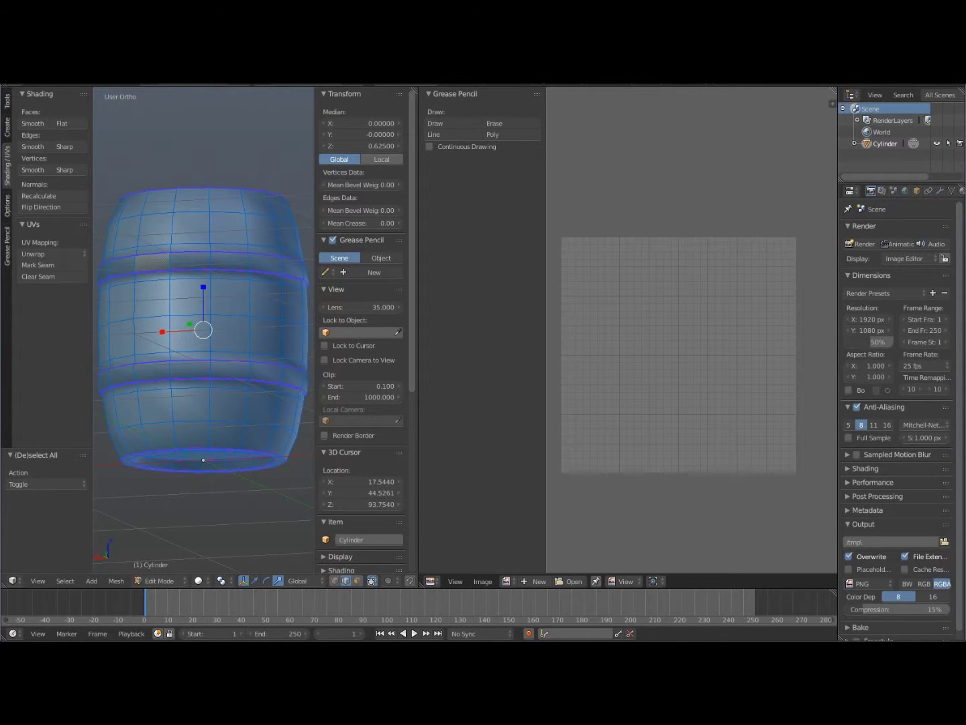
pyautogui.press('u')
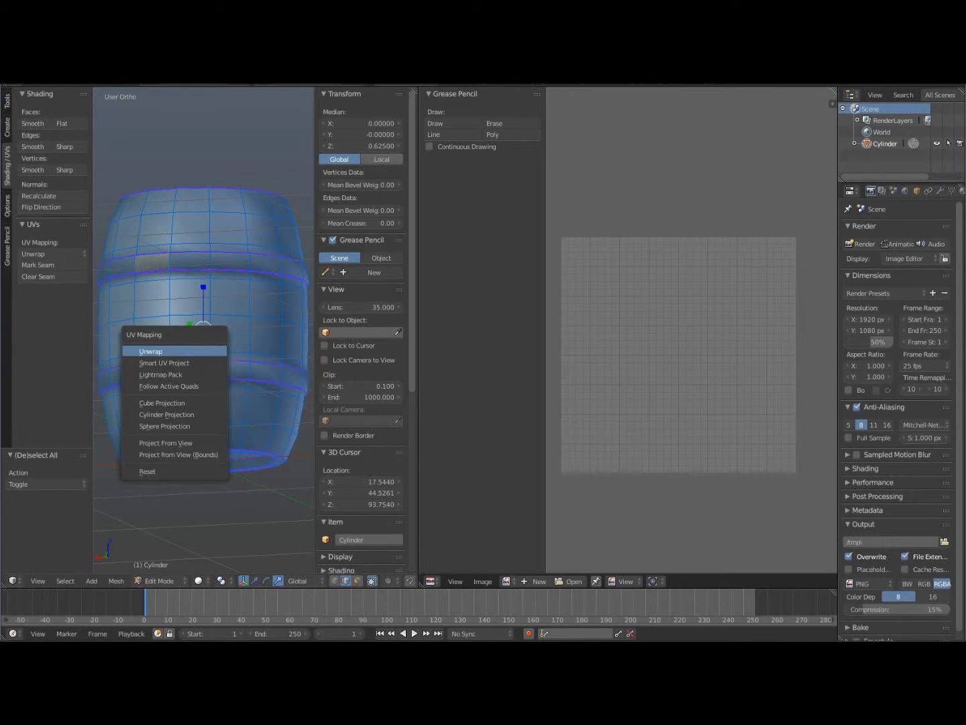
pyautogui.click(174, 350)
pyautogui.scroll(-8, 692, 336)
pyautogui.scroll(8, 691, 329)
pyautogui.moveTo(692, 330); pyautogui.dragTo(715, 330, button='middle')
pyautogui.scroll(-3, 691, 328)
pyautogui.scroll(3, 692, 331)
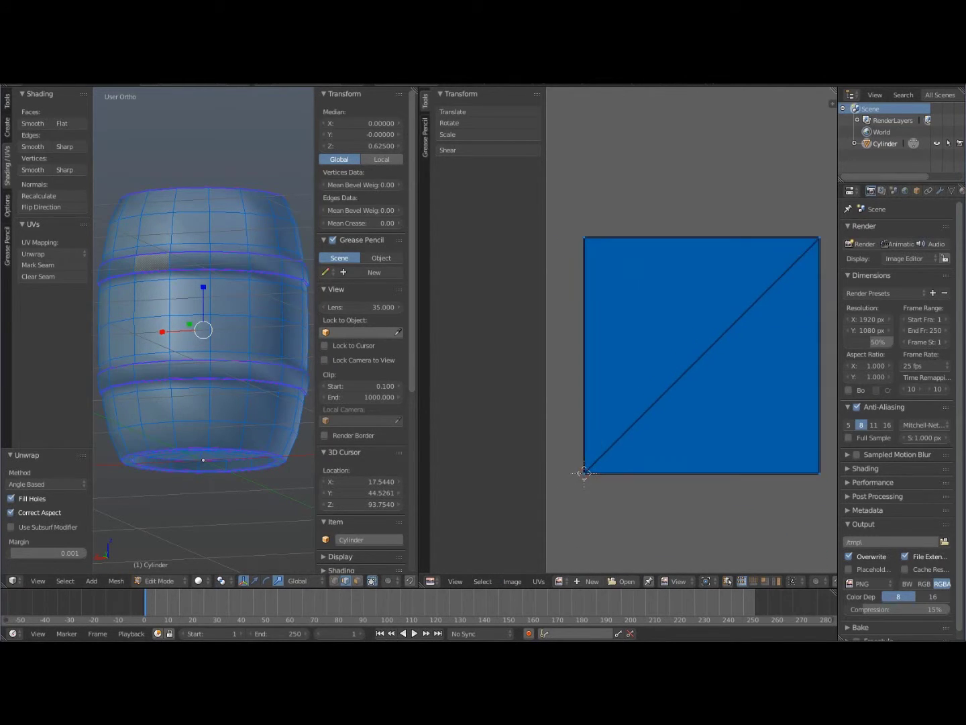
# Widen the 3D viewport into the UV/Image Editor's space and inspect the marked seams around the barrel
pyautogui.moveTo(244, 295); pyautogui.dragTo(200, 338, button='middle')
pyautogui.scroll(5, 201, 339)
pyautogui.moveTo(418, 336); pyautogui.dragTo(685, 336)
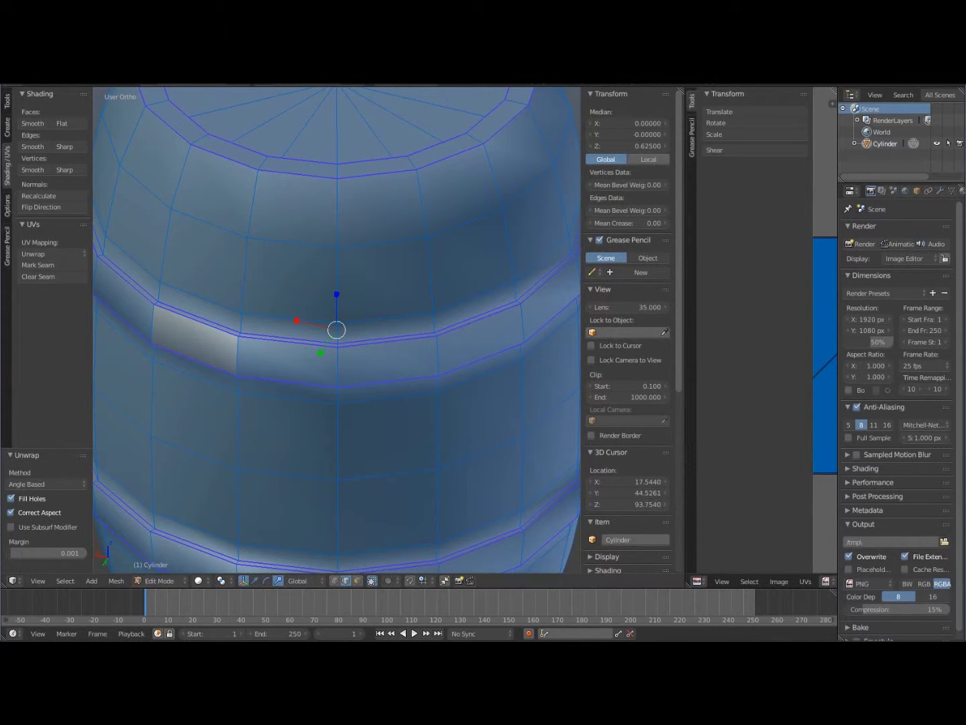
pyautogui.scroll(-5, 335, 329)
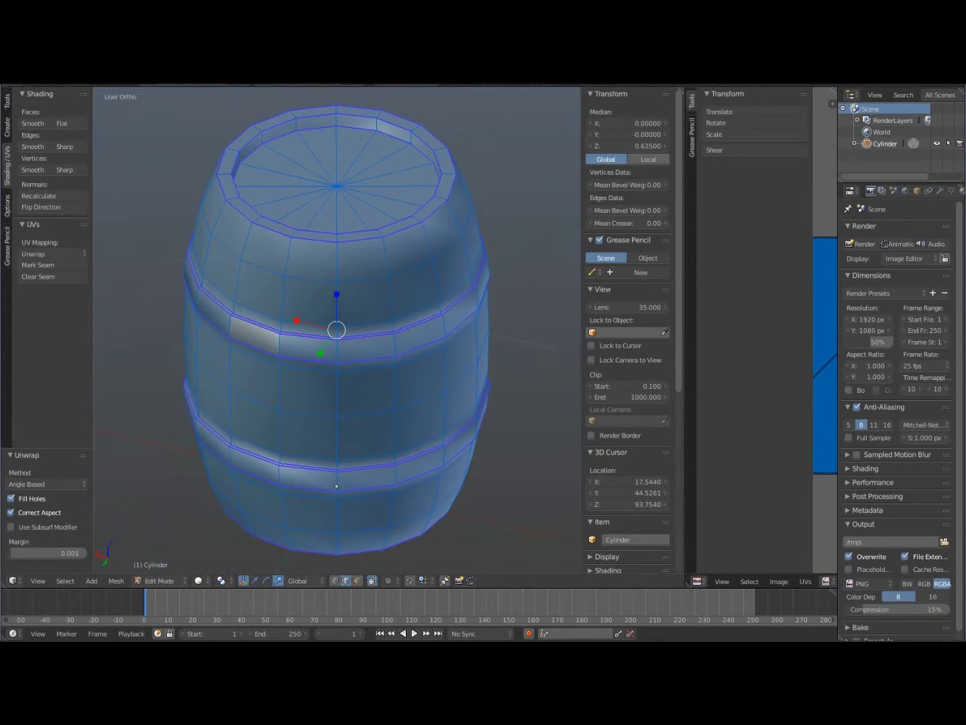
pyautogui.moveTo(335, 376)
pyautogui.mouseDown(button='middle')
pyautogui.moveTo(334, 354)
pyautogui.moveTo(402, 290)
pyautogui.moveTo(355, 297)
pyautogui.moveTo(317, 348)
pyautogui.moveTo(318, 376)
pyautogui.mouseUp(button='middle')
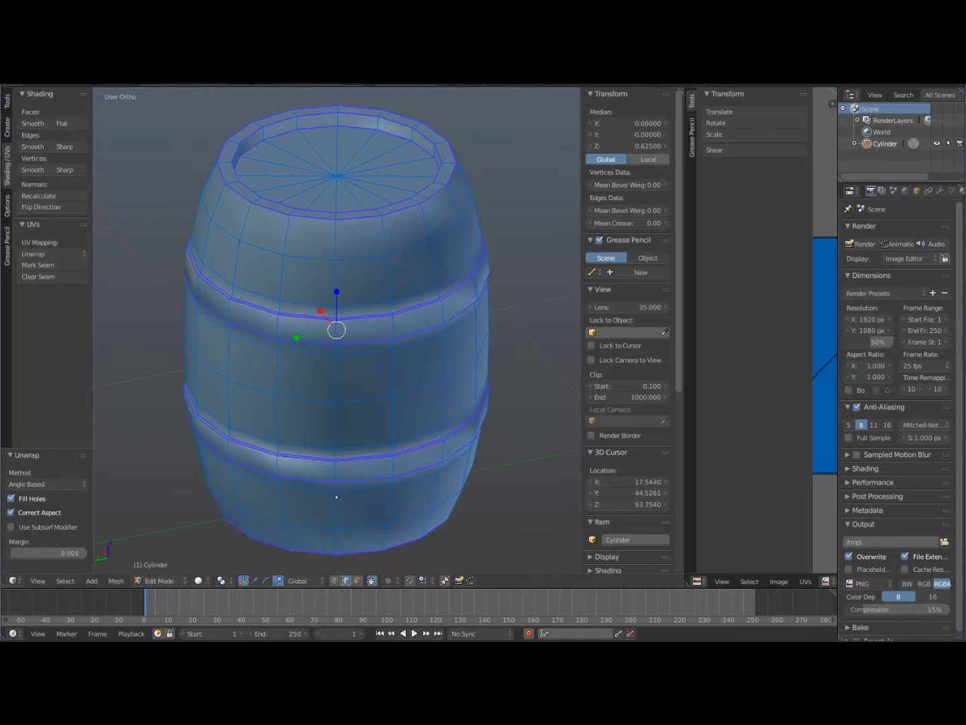
pyautogui.moveTo(317, 376); pyautogui.dragTo(216, 390, button='middle')
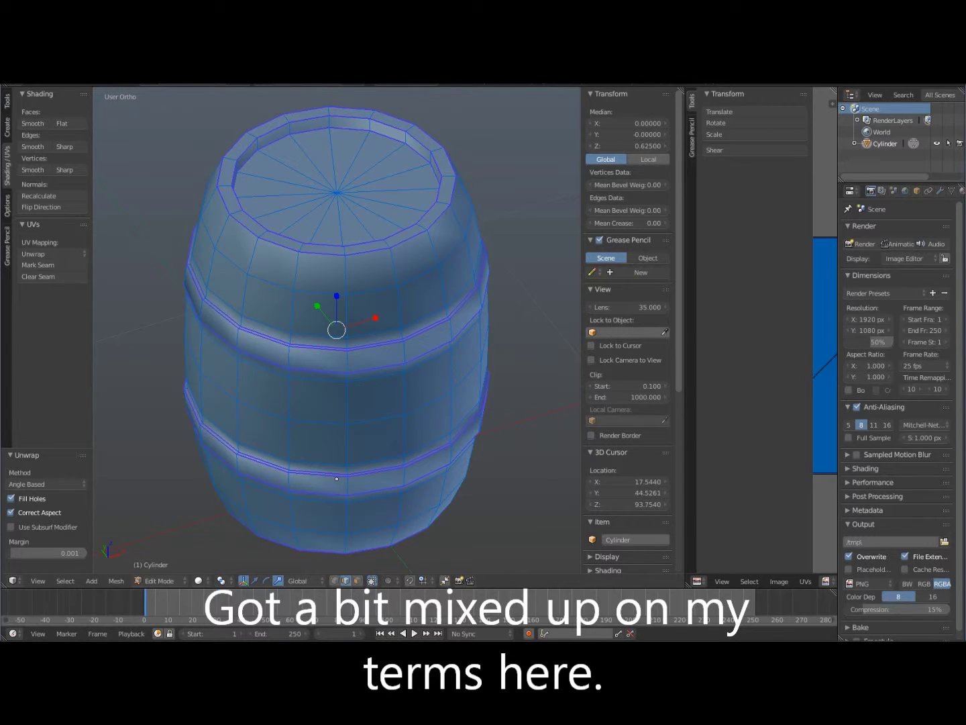
# Check the edges at the upper hoop, switch to face selection, and select faces on and beside the hoop
pyautogui.rightClick(271, 283)
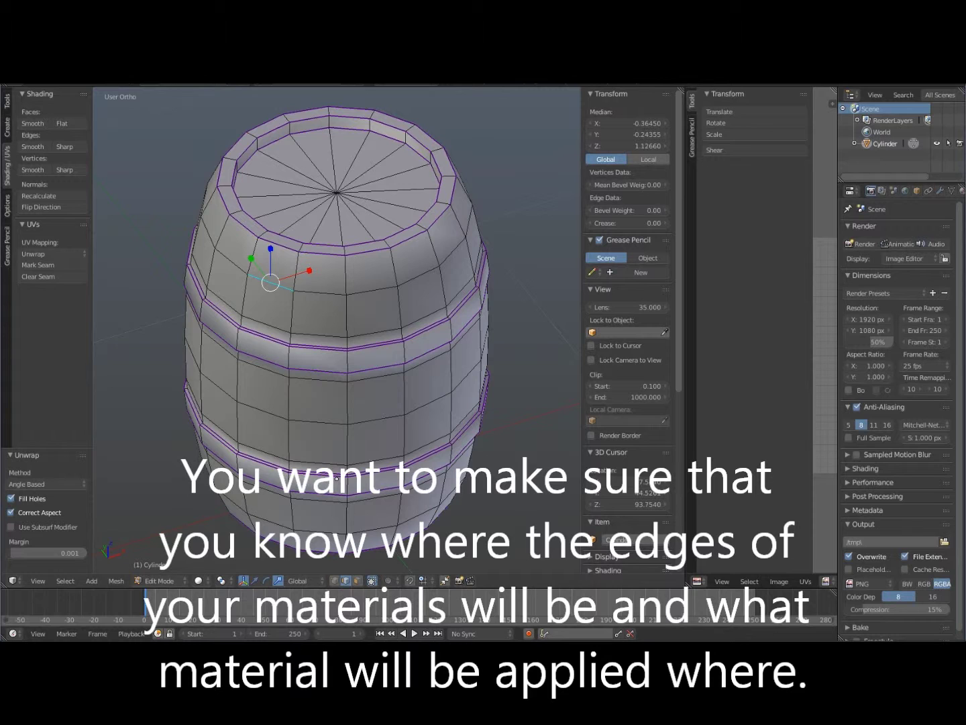
pyautogui.moveTo(337, 479); pyautogui.dragTo(337, 463, button='middle')
pyautogui.rightClick(299, 366)
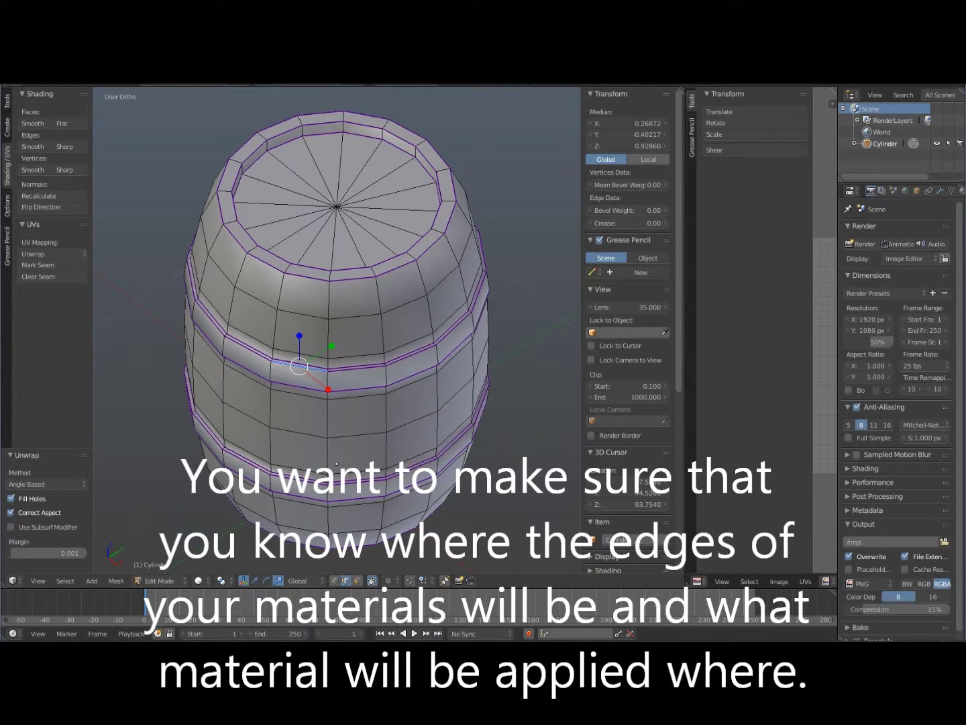
pyautogui.click(357, 581)
pyautogui.rightClick(298, 377)
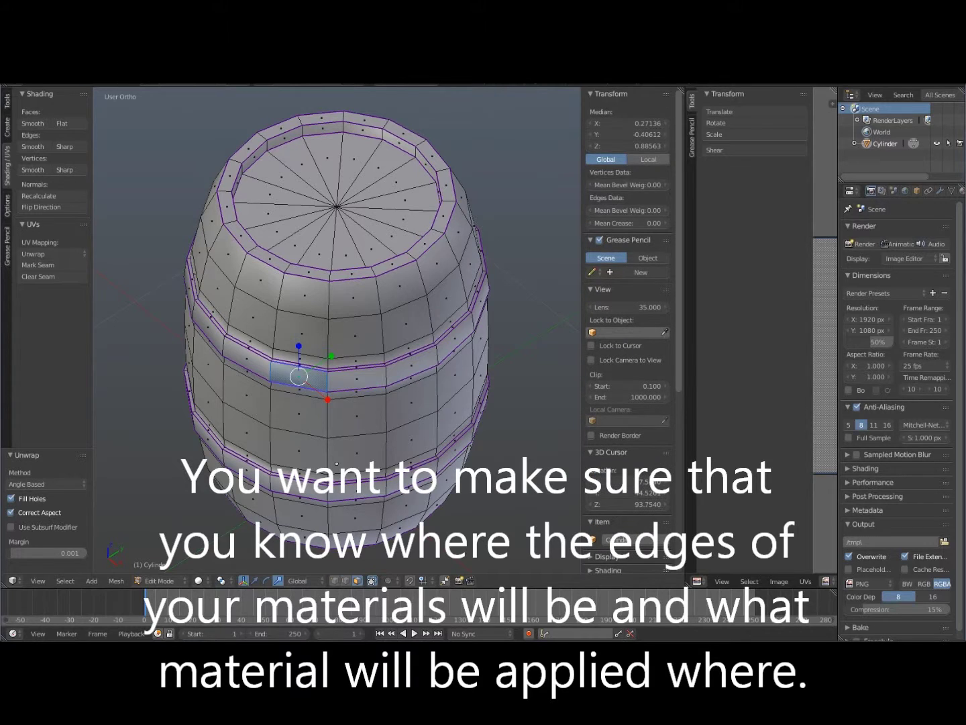
pyautogui.keyDown('shift'); pyautogui.rightClick(299, 364); pyautogui.keyUp('shift')
pyautogui.keyDown('shift'); pyautogui.rightClick(356, 367); pyautogui.keyUp('shift')
# Select single faces of the lower hoop, middle wood section and upper wood section one after another to compare the material areas
pyautogui.moveTo(322, 420)
pyautogui.mouseDown(button='middle')
pyautogui.moveTo(287, 351)
pyautogui.moveTo(323, 326)
pyautogui.moveTo(337, 336)
pyautogui.moveTo(318, 423)
pyautogui.mouseUp(button='middle')
pyautogui.rightClick(337, 345)
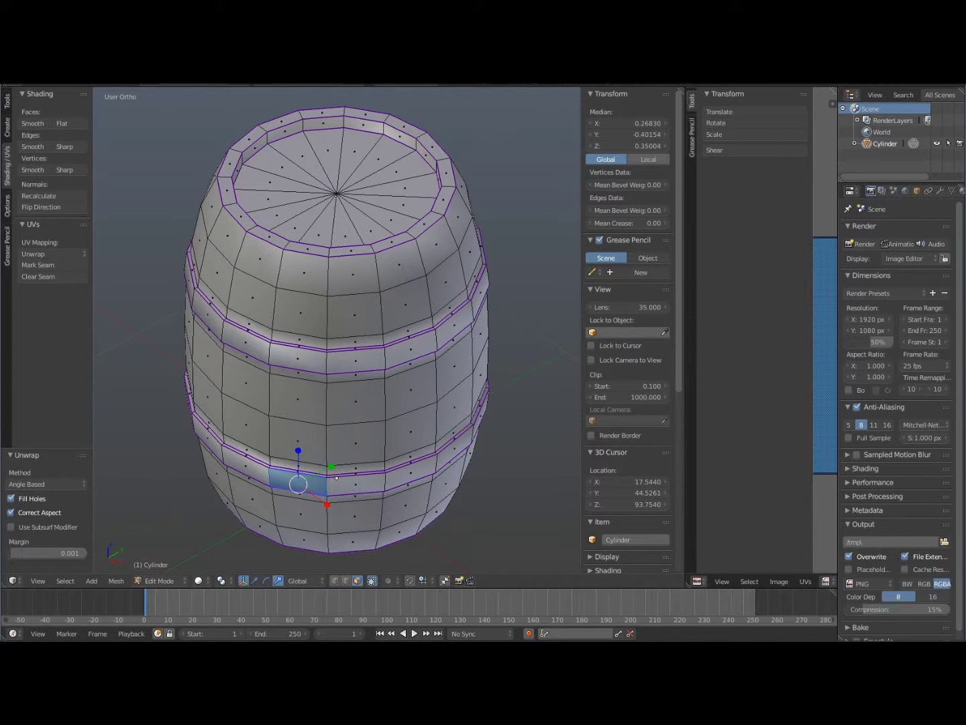
pyautogui.rightClick(298, 472)
pyautogui.rightClick(298, 466)
pyautogui.rightClick(298, 399)
pyautogui.rightClick(298, 441)
pyautogui.rightClick(301, 307)
pyautogui.rightClick(304, 271)
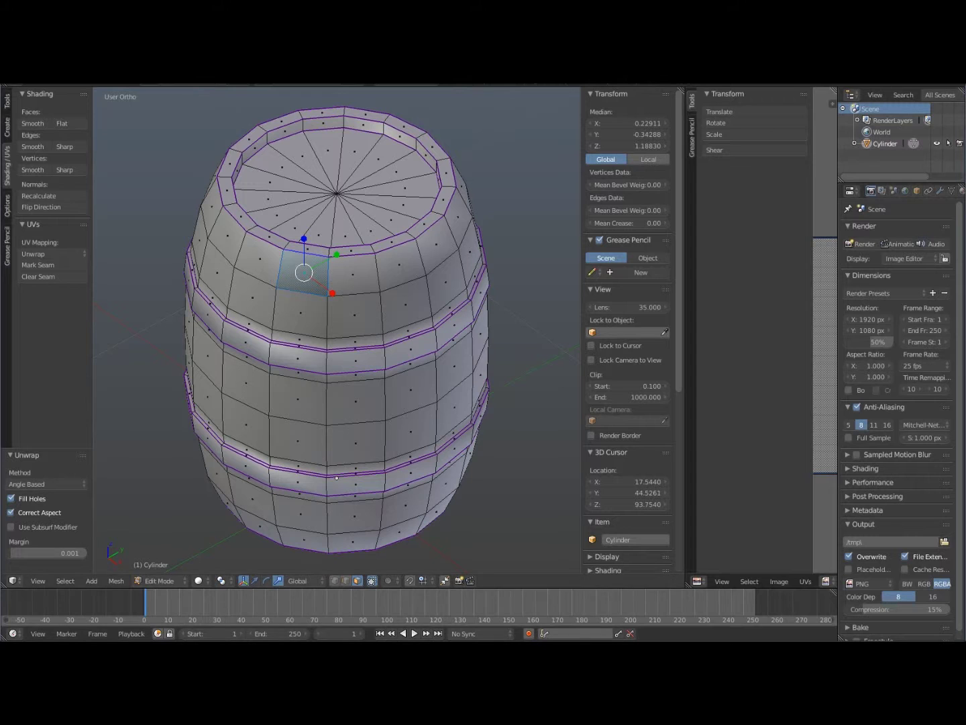
# Select seven adjacent wedge faces of the barrel's top lid to examine the lid's material area
pyautogui.moveTo(304, 272); pyautogui.dragTo(299, 325, button='middle')
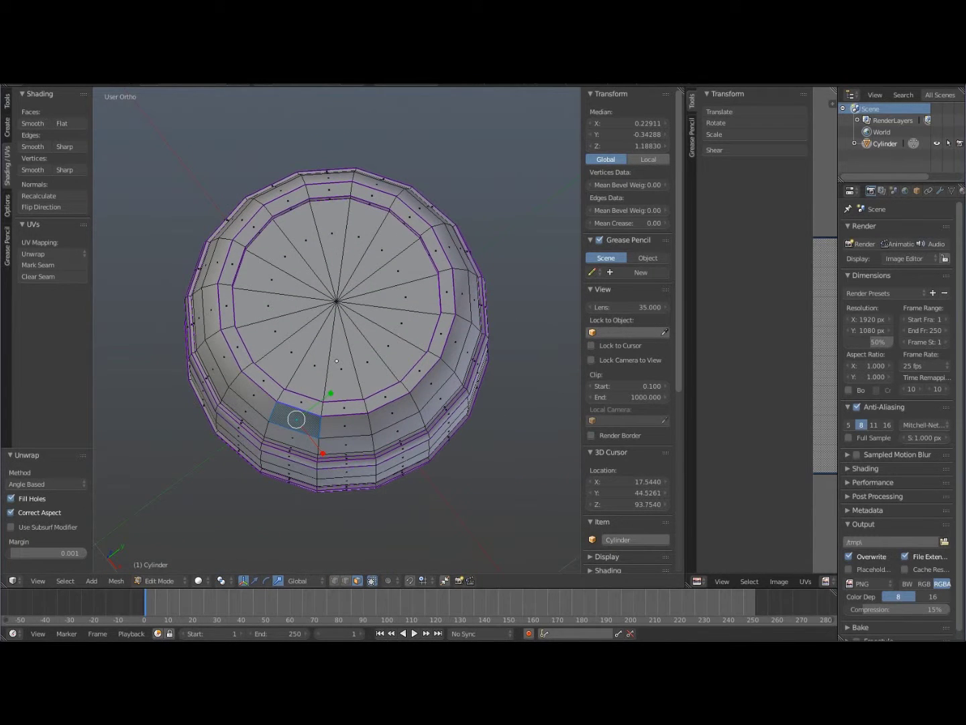
pyautogui.rightClick(332, 235)
pyautogui.keyDown('shift'); pyautogui.rightClick(305, 241); pyautogui.keyUp('shift')
pyautogui.keyDown('shift'); pyautogui.rightClick(285, 257); pyautogui.keyUp('shift')
pyautogui.keyDown('shift'); pyautogui.rightClick(272, 280); pyautogui.keyUp('shift')
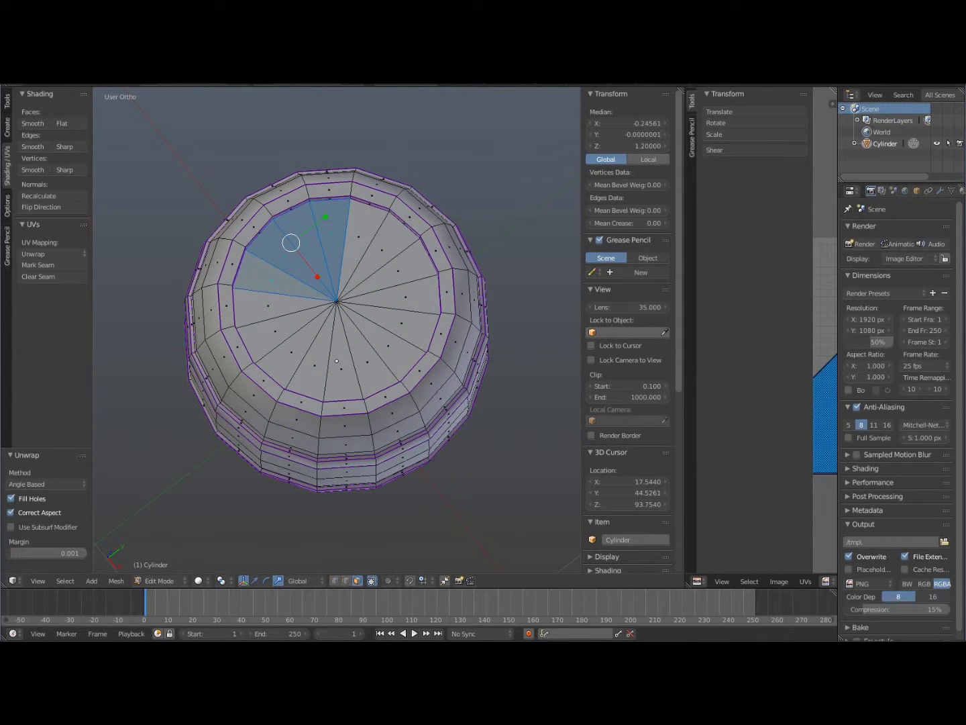
pyautogui.keyDown('shift'); pyautogui.rightClick(268, 306); pyautogui.keyUp('shift')
pyautogui.keyDown('shift'); pyautogui.rightClick(275, 331); pyautogui.keyUp('shift')
pyautogui.keyDown('shift'); pyautogui.rightClick(290, 352); pyautogui.keyUp('shift')
# Select several faces on the inner wall and upper edge of the barrel's rim, undoing the accidental edit
pyautogui.moveTo(290, 352); pyautogui.dragTo(214, 305, button='middle')
pyautogui.rightClick(266, 274)
pyautogui.keyDown('shift'); pyautogui.moveTo(337, 463); pyautogui.dragTo(204, 479, button='middle'); pyautogui.keyUp('shift')
pyautogui.rightClick(292, 179)
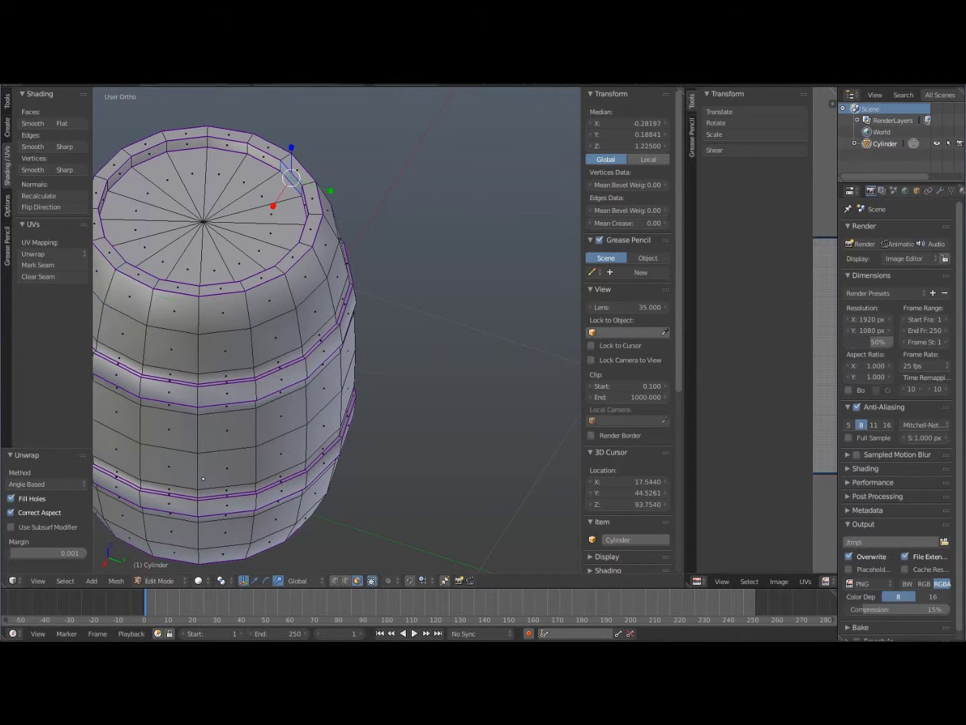
pyautogui.click(291, 178)
pyautogui.keyDown('shift'); pyautogui.rightClick(264, 156); pyautogui.keyUp('shift')
pyautogui.keyDown('shift'); pyautogui.rightClick(270, 144); pyautogui.keyUp('shift')
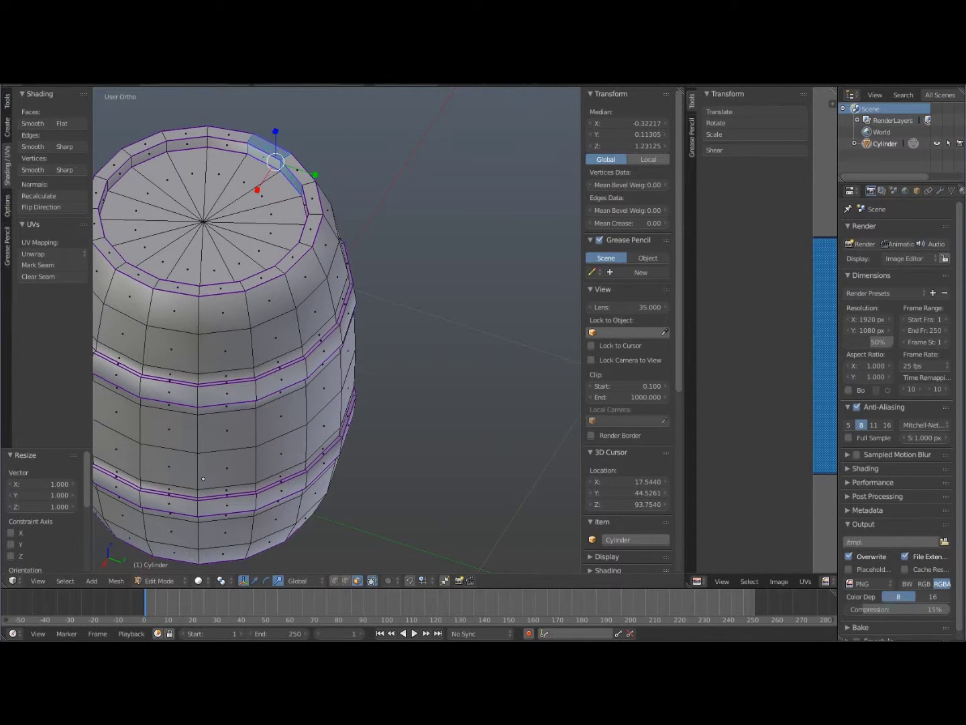
pyautogui.click(277, 163)
pyautogui.keyDown('shift'); pyautogui.rightClick(312, 199); pyautogui.keyUp('shift')
pyautogui.hotkey('ctrl', 'z')
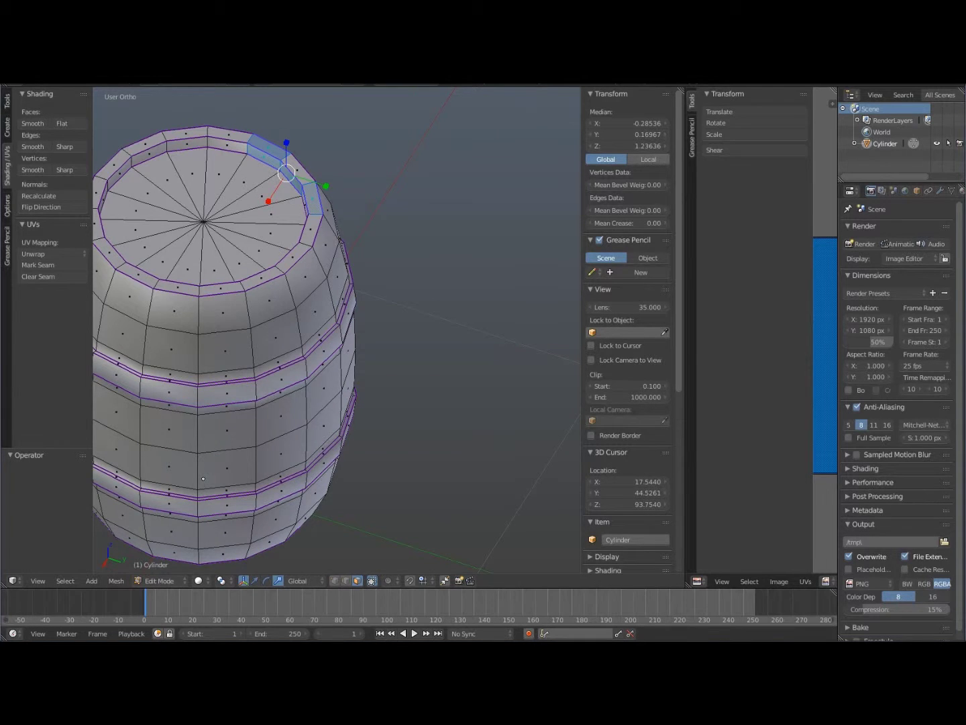
pyautogui.moveTo(202, 479); pyautogui.dragTo(356, 555, button='middle')
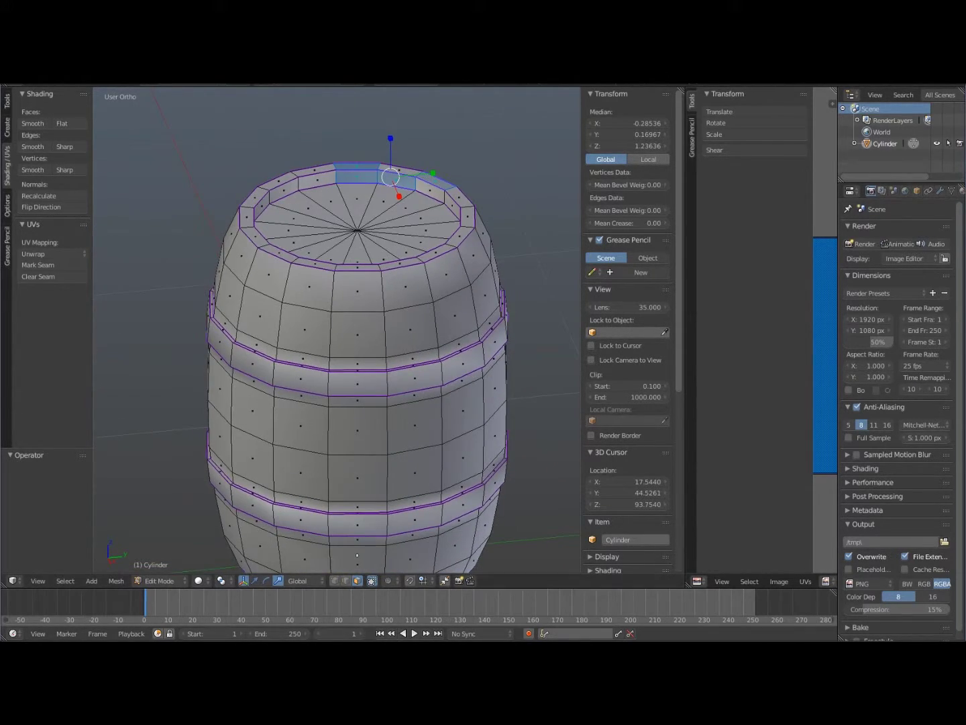
# Switch to the browser and look through the Google image results for "barrel unwrap"
pyautogui.hotkey('alt', 'Tab')
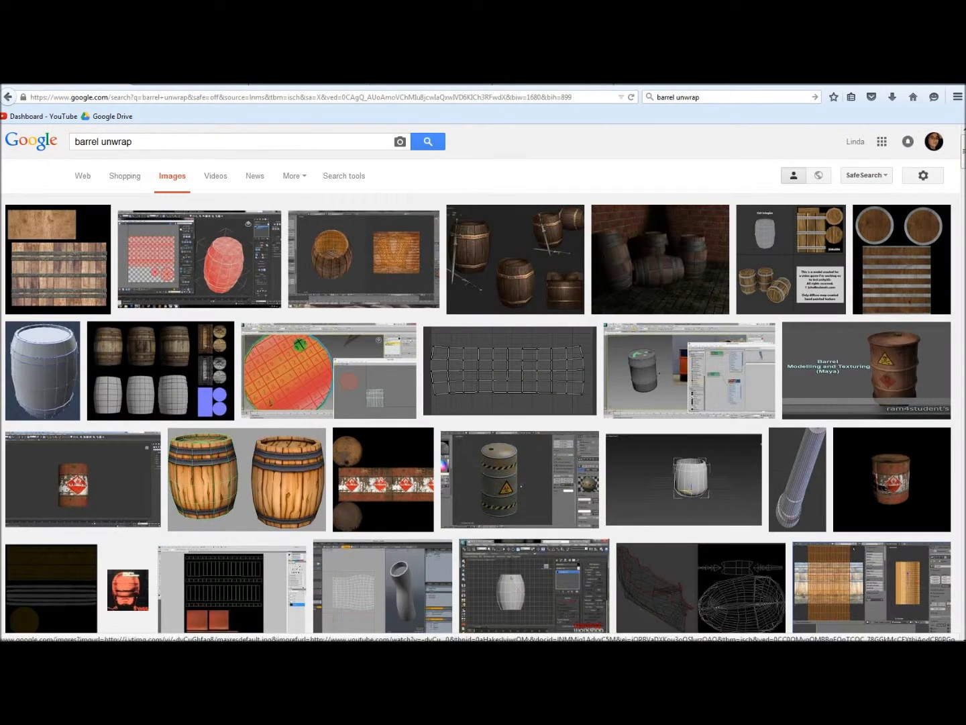
pyautogui.scroll(-7, 383, 477)
pyautogui.scroll(7, 383, 478)
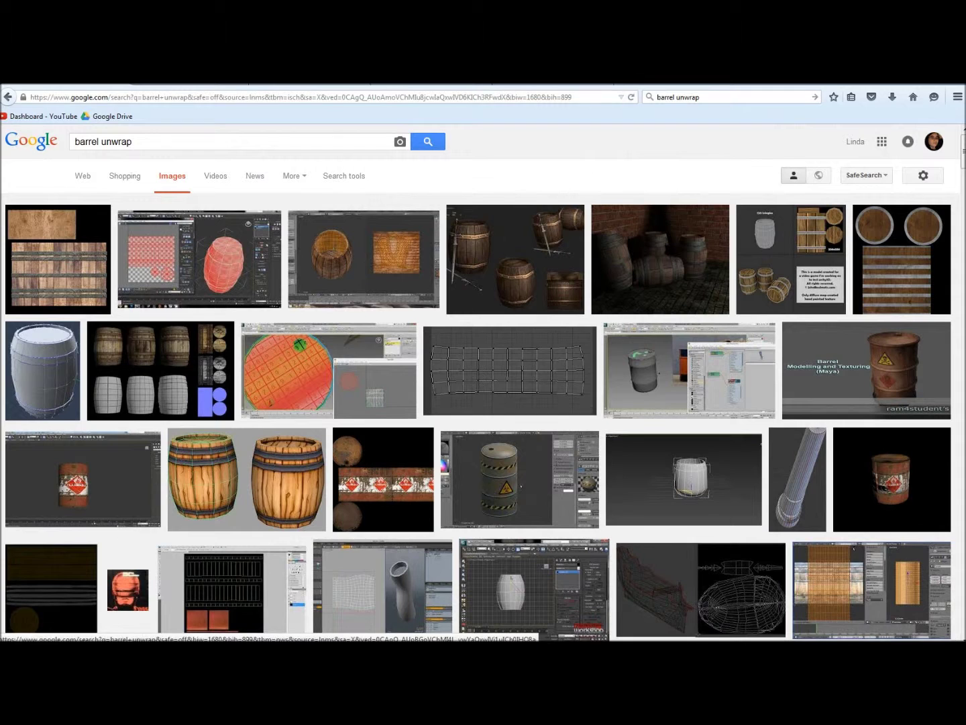
# Compare the opened oil drum and wooden barrel texture images, examining how sides, lids and metal bands are laid out
pyautogui.hotkey('ctrl', 'Tab')
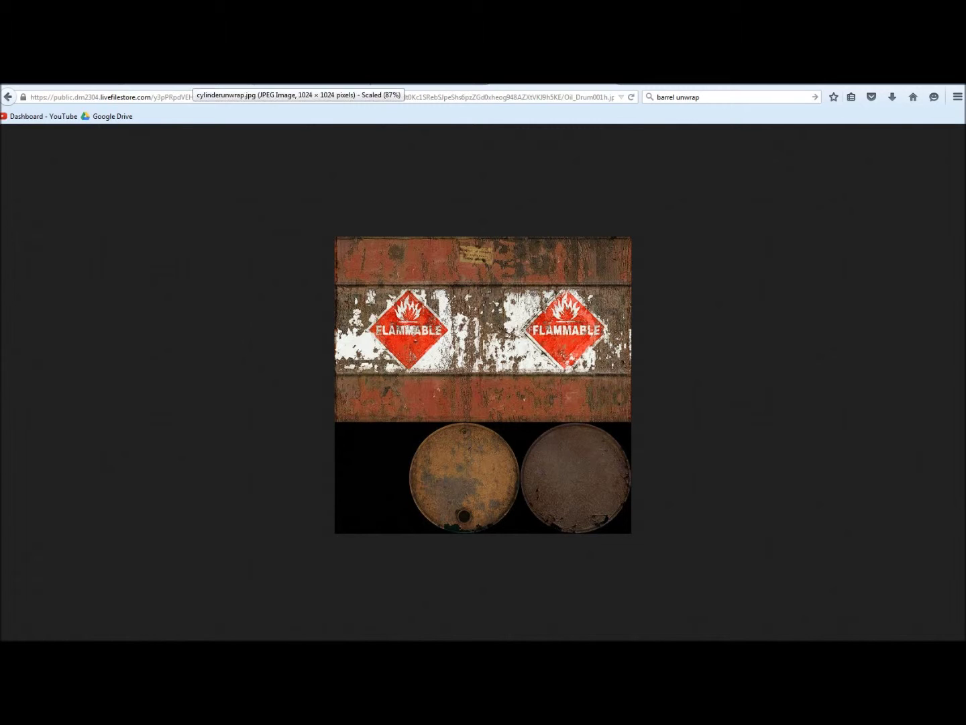
pyautogui.click(191, 76)
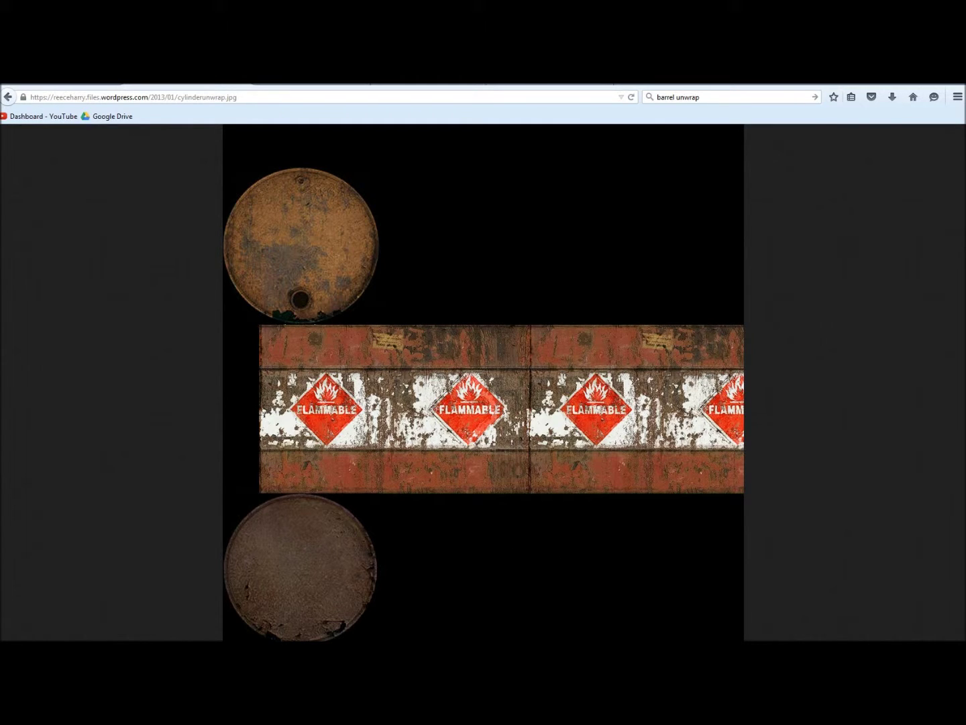
pyautogui.click(542, 78)
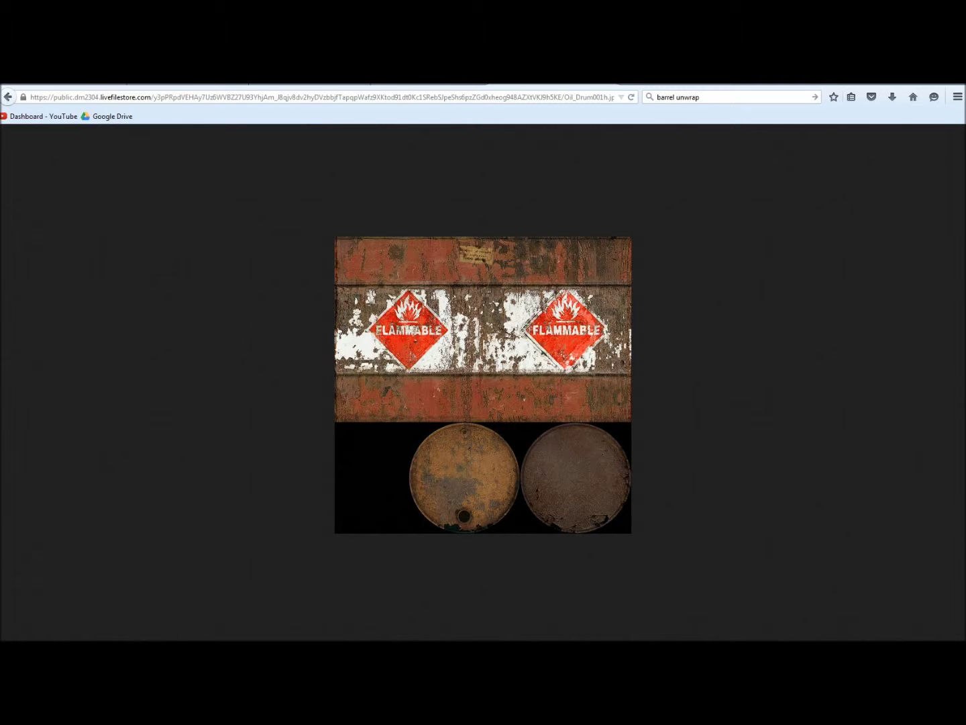
pyautogui.click(188, 81)
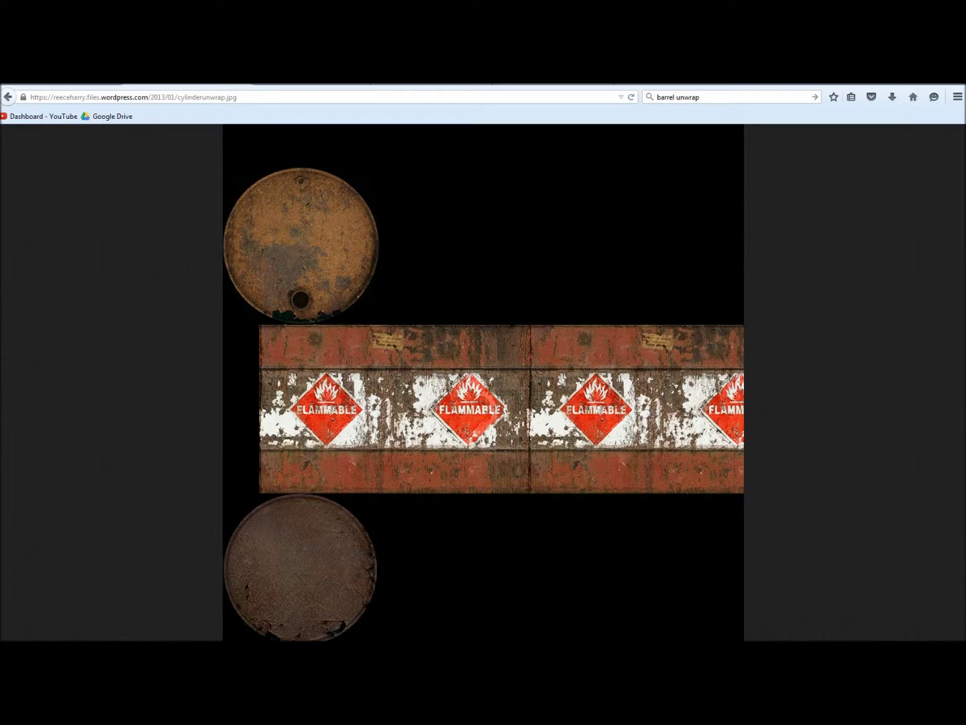
pyautogui.click(239, 75)
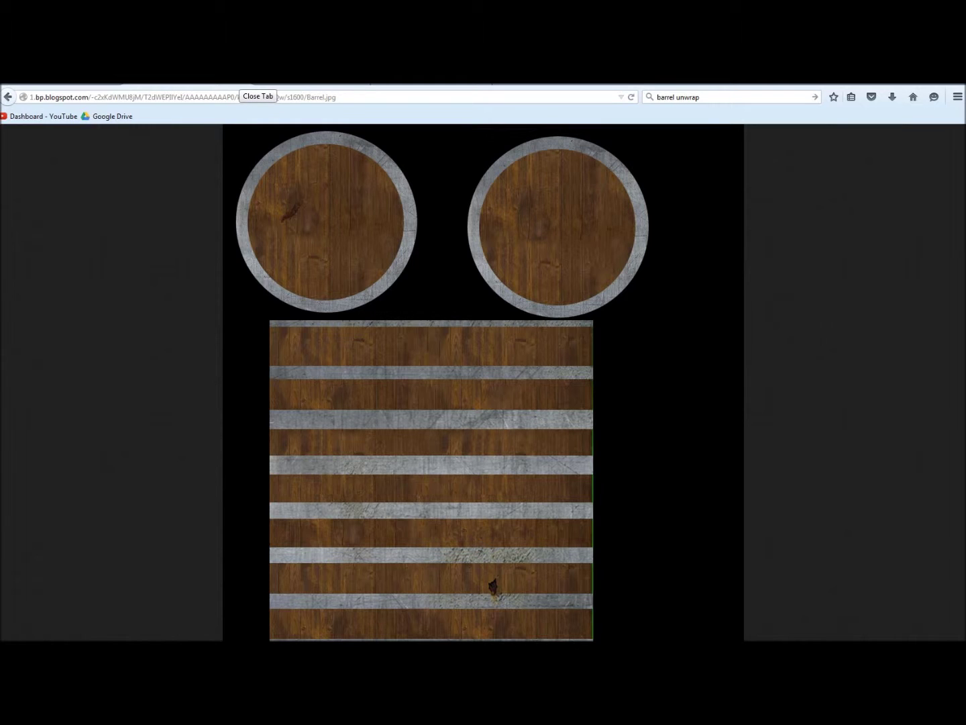
pyautogui.click(263, 85)
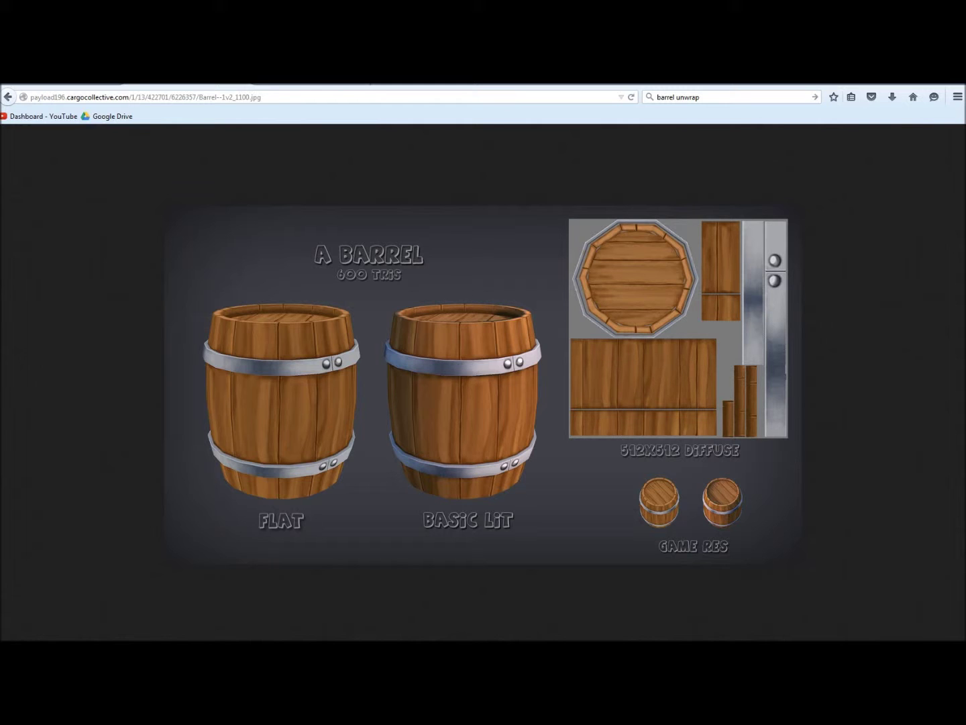
pyautogui.hotkey('ctrl', 'w')
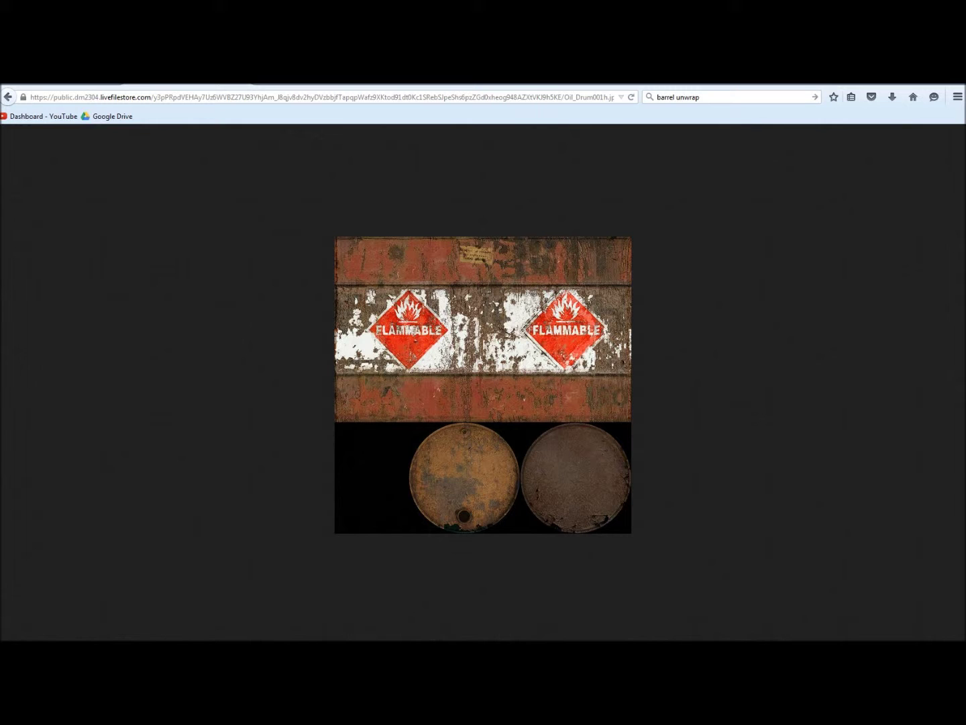
# Switch to Unreal Engine and open the Barrel_D texture from the Textures folder
pyautogui.hotkey('alt', 'Tab')
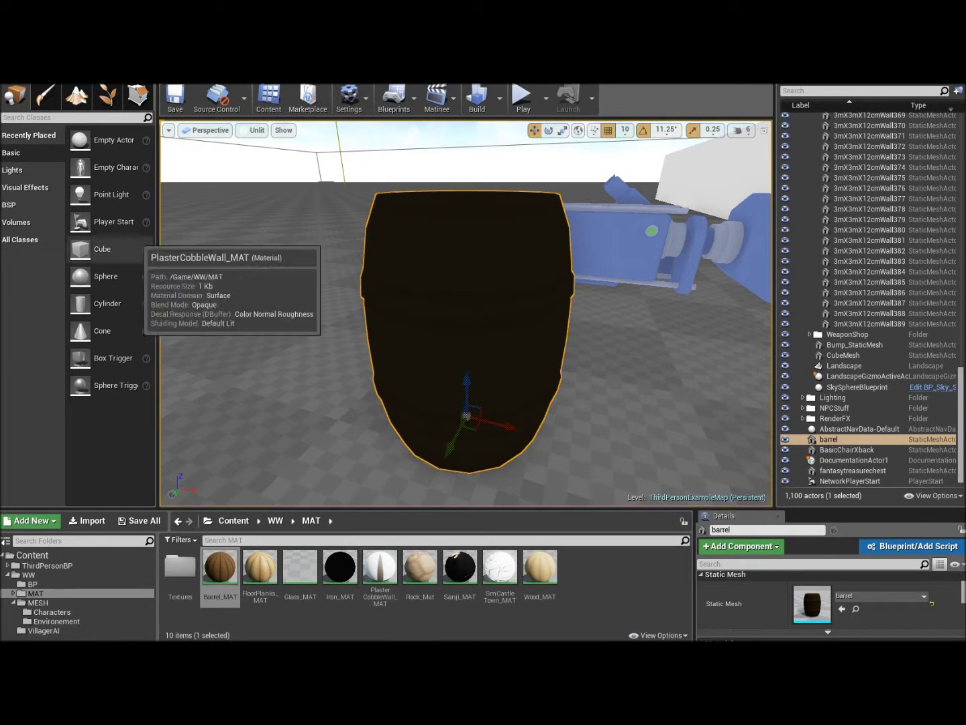
pyautogui.doubleClick(179, 567)
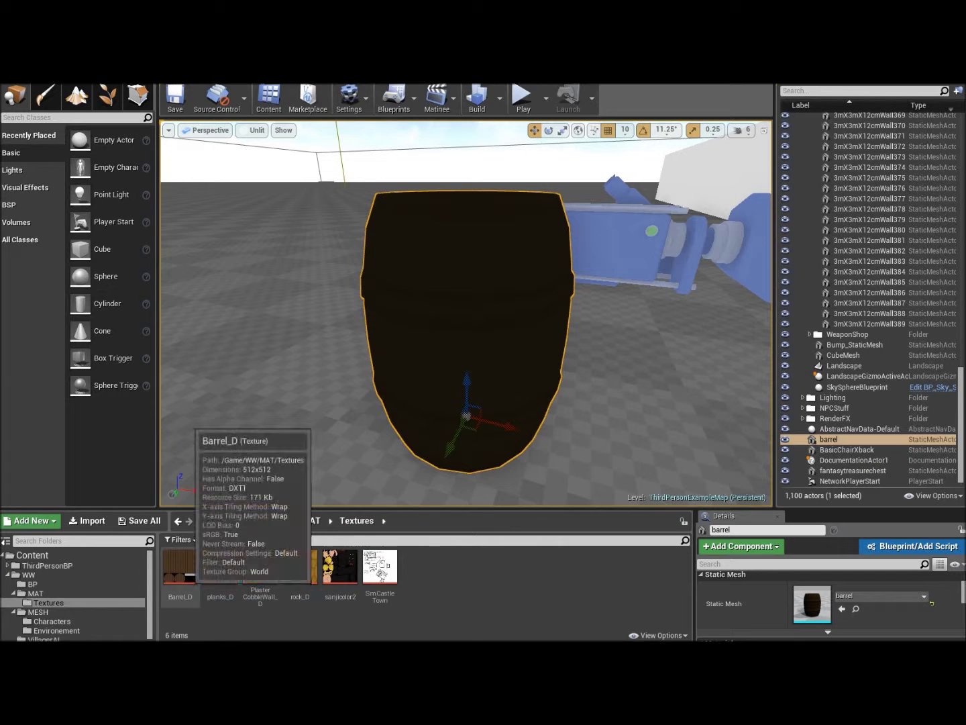
pyautogui.doubleClick(179, 567)
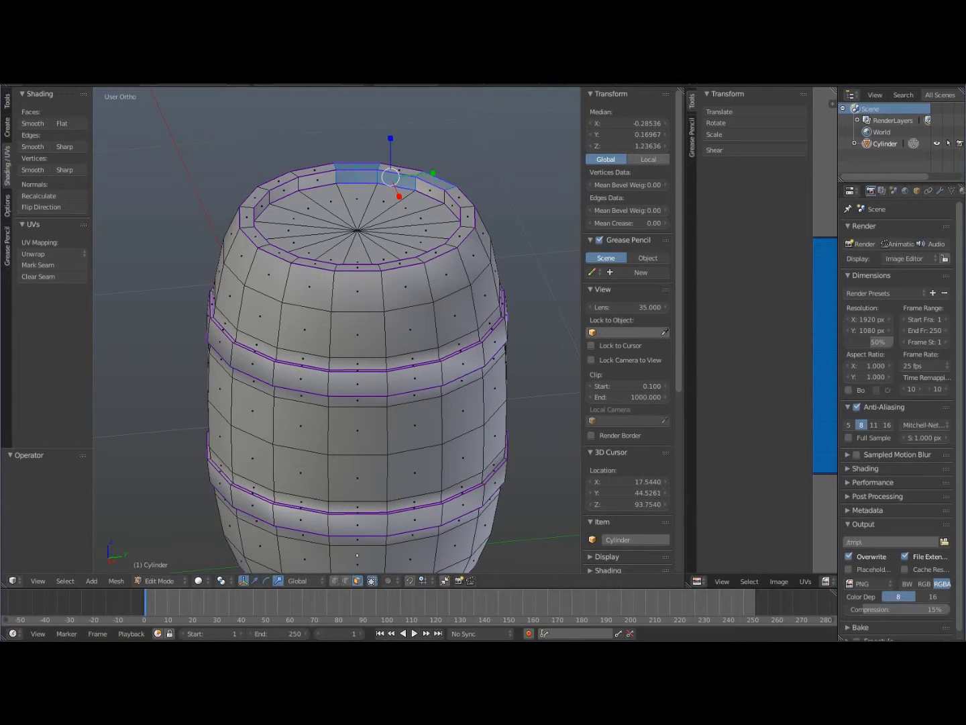
# In Blender, select single faces along the barrel's upper hoop to match them with the metal strip in the texture
pyautogui.rightClick(359, 384)
pyautogui.rightClick(415, 378)
pyautogui.rightClick(460, 363)
pyautogui.moveTo(460, 363); pyautogui.dragTo(306, 376, button='middle')
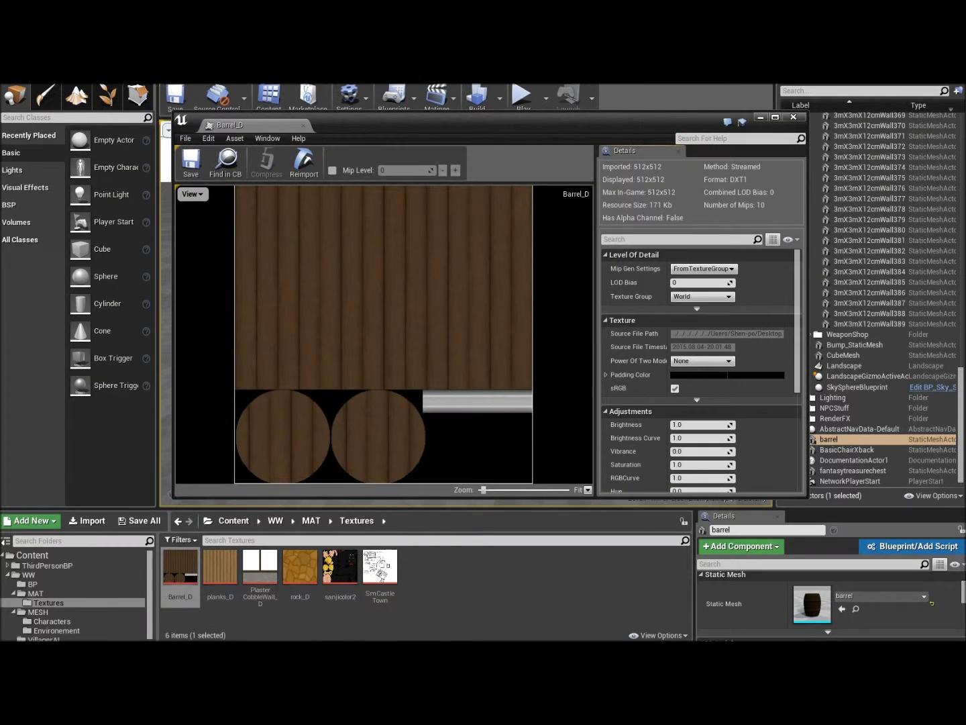
# Back in Unreal Engine, close the Barrel_D texture and take a look at the sanjicolor2 texture
pyautogui.click(794, 117)
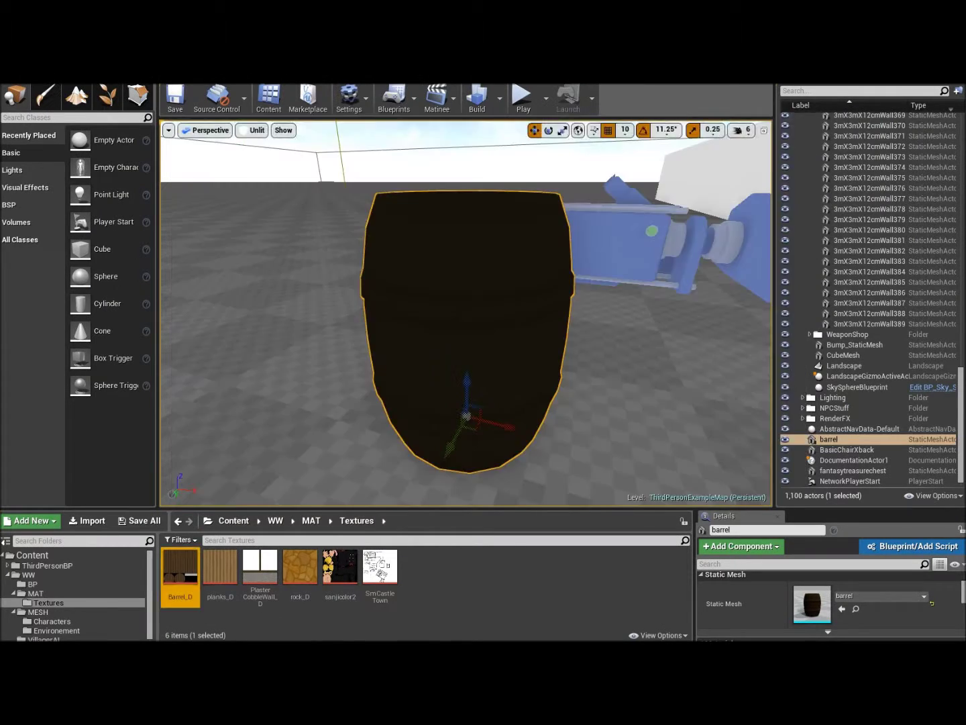
pyautogui.moveTo(576, 323)
pyautogui.mouseDown()
pyautogui.moveTo(563, 255)
pyautogui.moveTo(564, 376)
pyautogui.moveTo(581, 281)
pyautogui.moveTo(583, 329)
pyautogui.mouseUp()
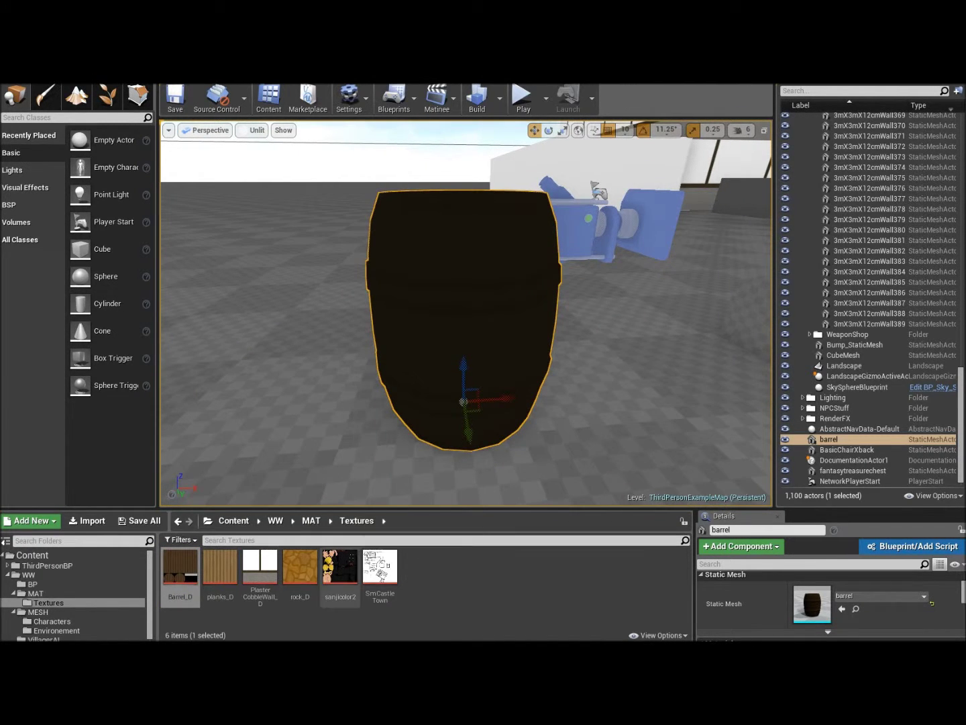
pyautogui.doubleClick(340, 571)
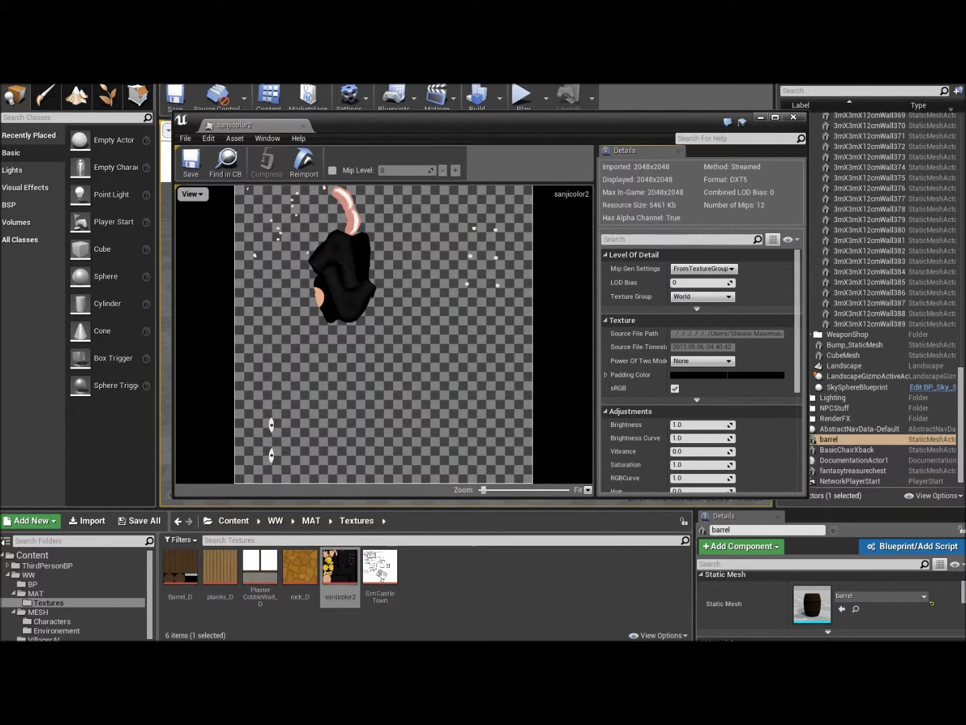
pyautogui.click(794, 117)
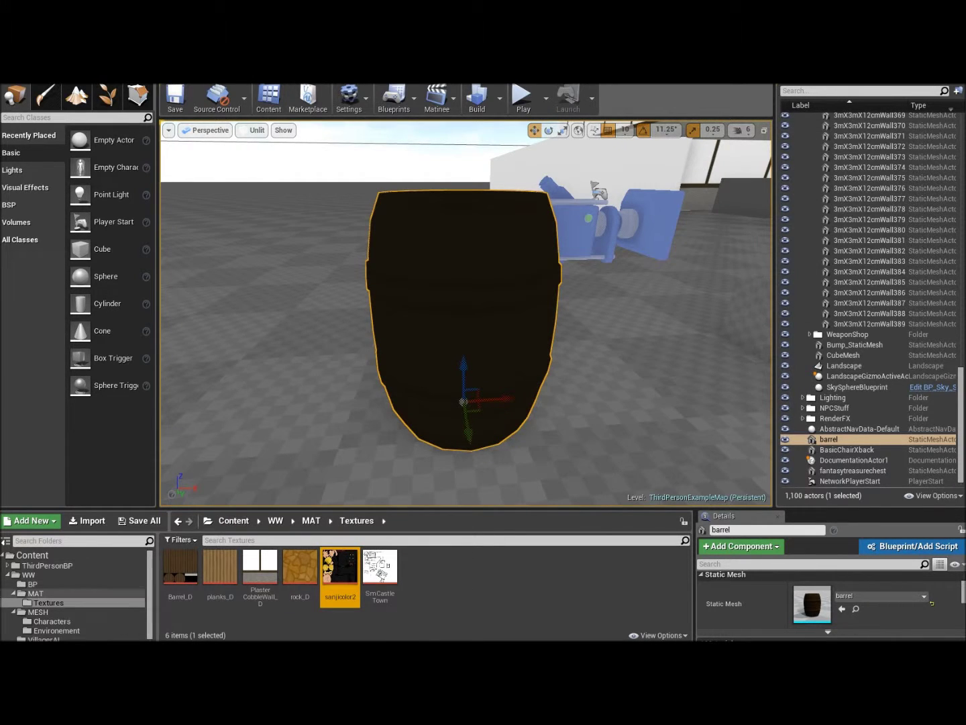
# Open Sanji_MAT from the MAT folder and select its Texture Sample node to examine the character texture
pyautogui.click(35, 593)
pyautogui.doubleClick(460, 566)
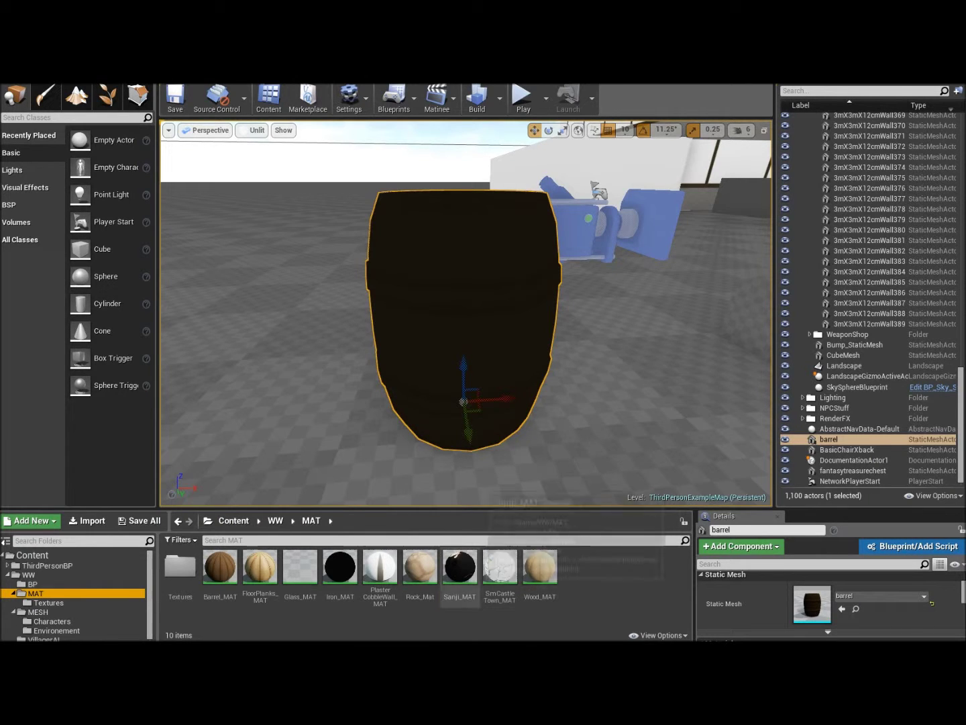
pyautogui.moveTo(608, 369); pyautogui.dragTo(681, 372, button='right')
pyautogui.click(433, 288)
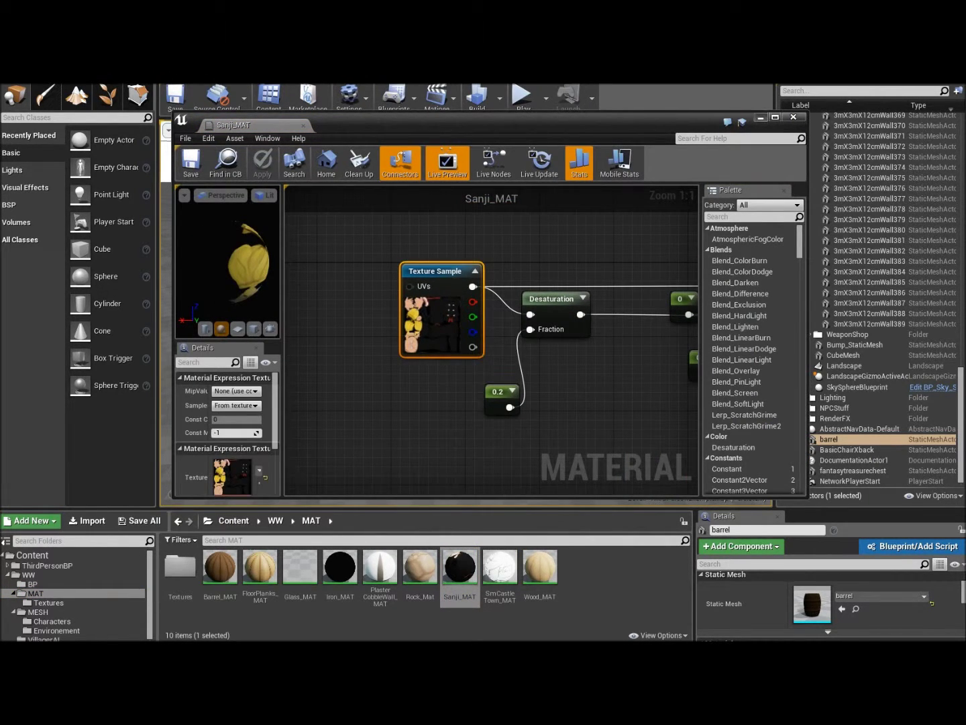
# Minimize the Sanji_MAT material editor and look around the level in the viewport
pyautogui.click(760, 117)
pyautogui.press('w')
pyautogui.moveTo(530, 277); pyautogui.dragTo(258, 276, button='right')
pyautogui.moveTo(465, 314); pyautogui.dragTo(496, 252, button='middle')
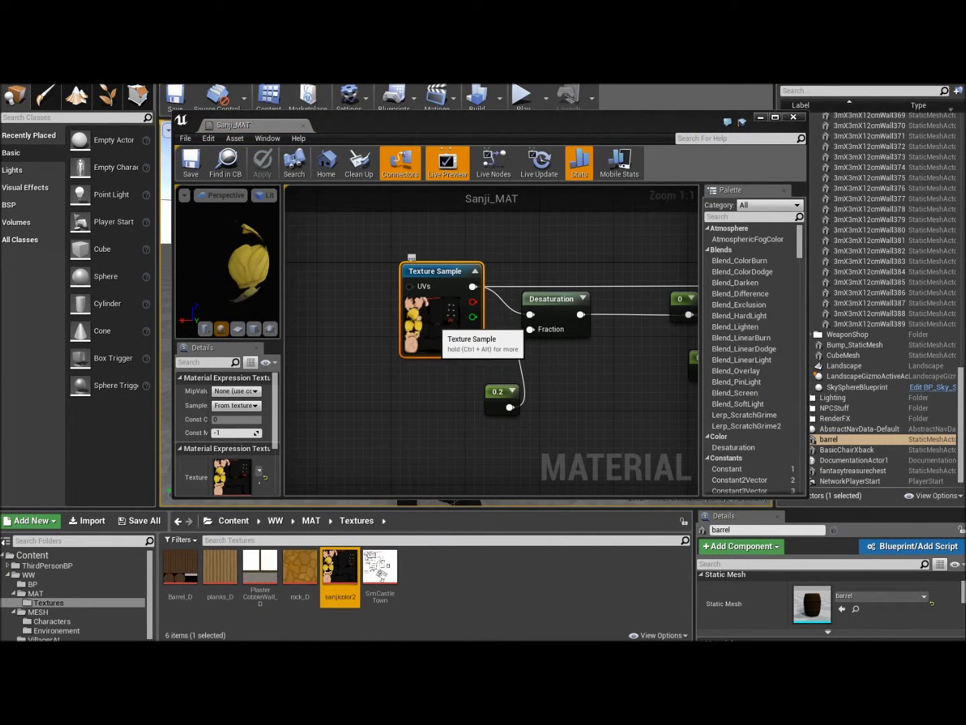
# Preview Sanji_MAT on a cube and enlarge the preview area to examine how the skin, hair and cloth are grouped in the texture
pyautogui.click(253, 329)
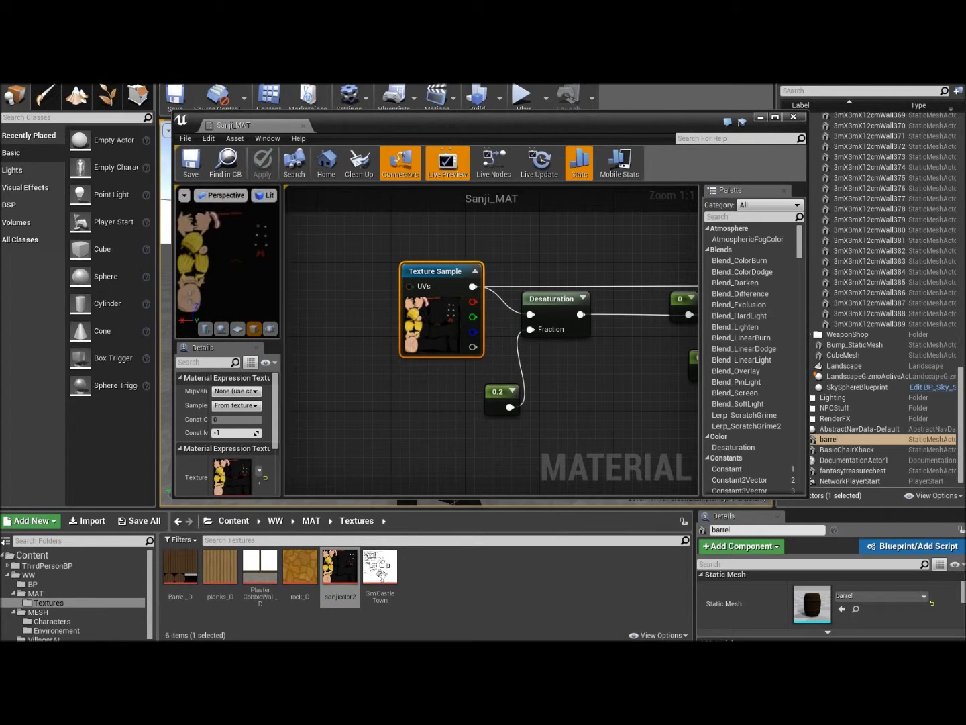
pyautogui.moveTo(283, 258); pyautogui.dragTo(664, 259)
pyautogui.moveTo(469, 341); pyautogui.dragTo(469, 480)
pyautogui.scroll(-2, 419, 331)
pyautogui.scroll(1, 420, 331)
pyautogui.scroll(-1, 418, 331)
pyautogui.moveTo(419, 330)
pyautogui.mouseDown()
pyautogui.moveTo(295, 334)
pyautogui.moveTo(258, 362)
pyautogui.moveTo(335, 336)
pyautogui.moveTo(409, 330)
pyautogui.mouseUp()
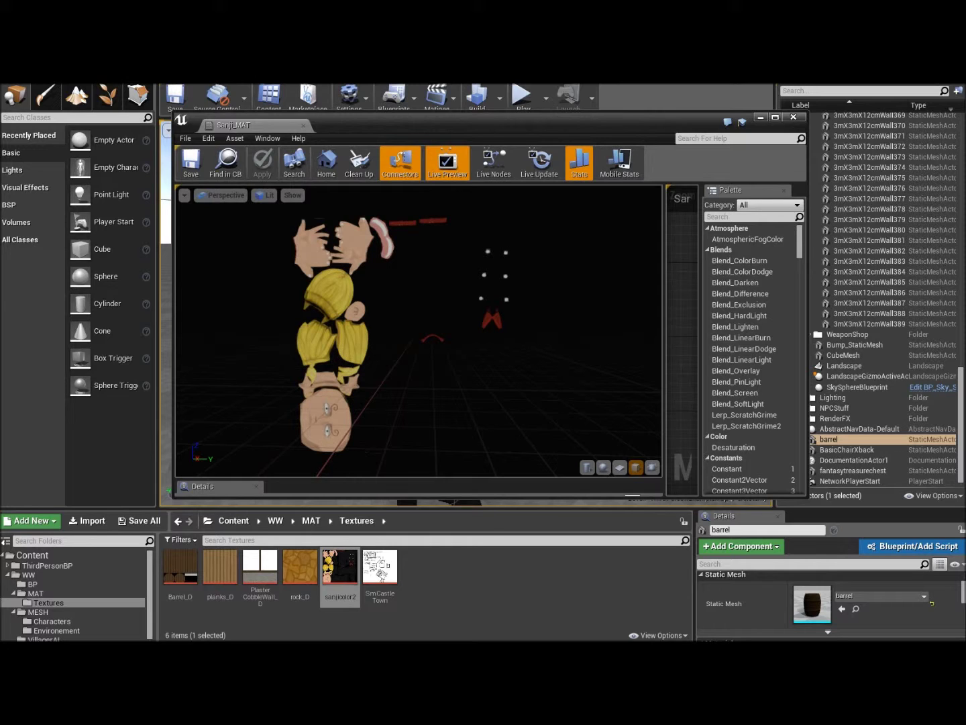
pyautogui.moveTo(402, 289); pyautogui.dragTo(430, 332)
# Shrink the material preview back, review the nodes up to the Sanji_MAT output and close the material editor
pyautogui.moveTo(664, 255); pyautogui.dragTo(396, 315)
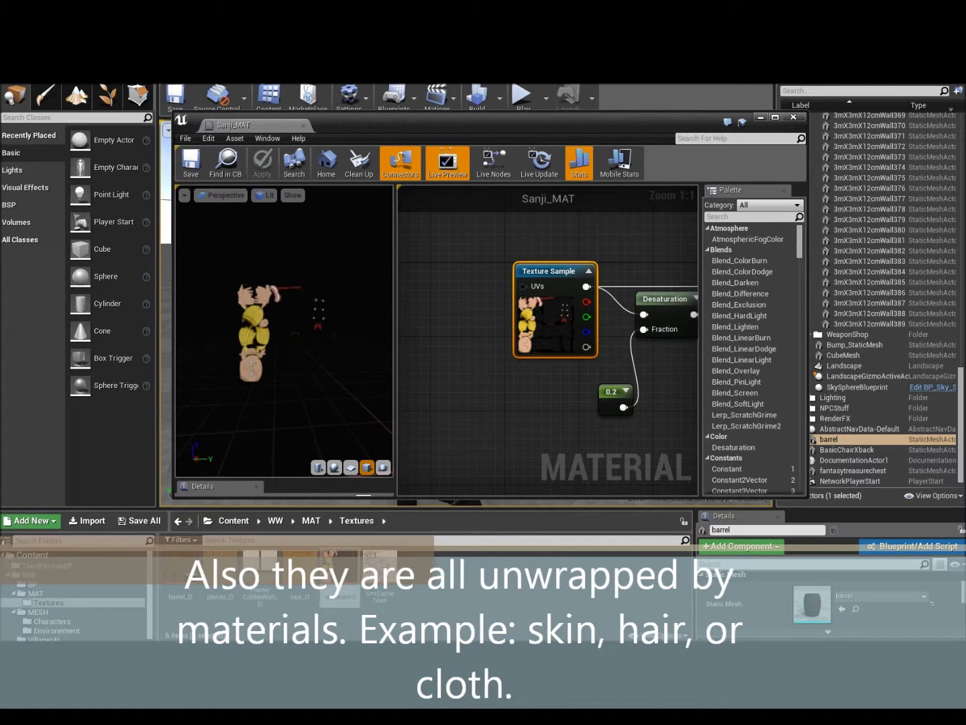
pyautogui.moveTo(322, 480); pyautogui.dragTo(322, 343)
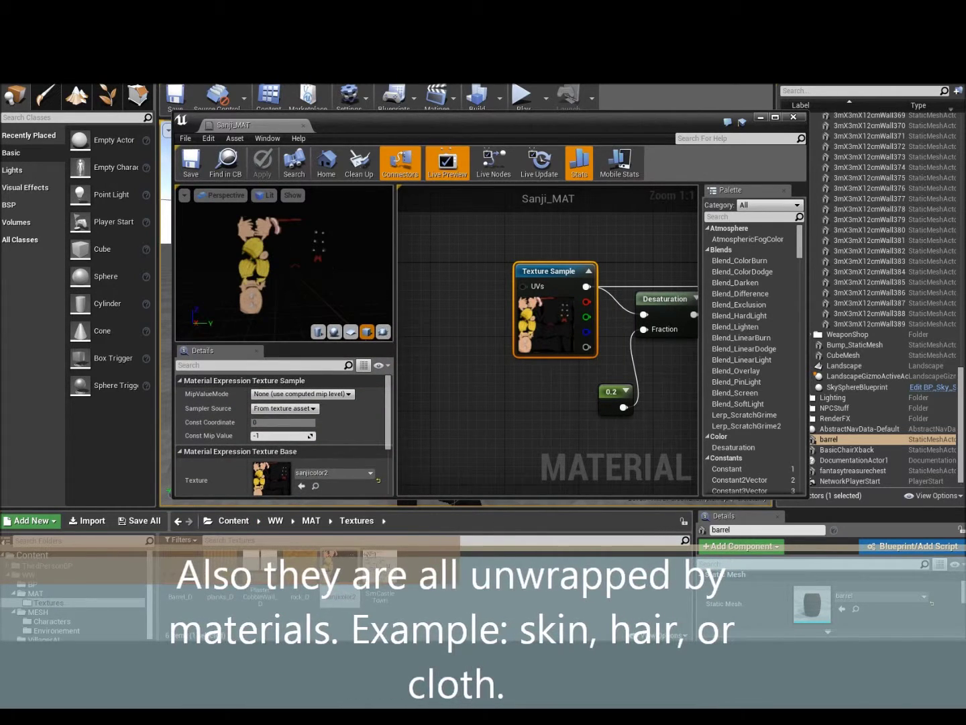
pyautogui.moveTo(396, 335); pyautogui.dragTo(339, 335)
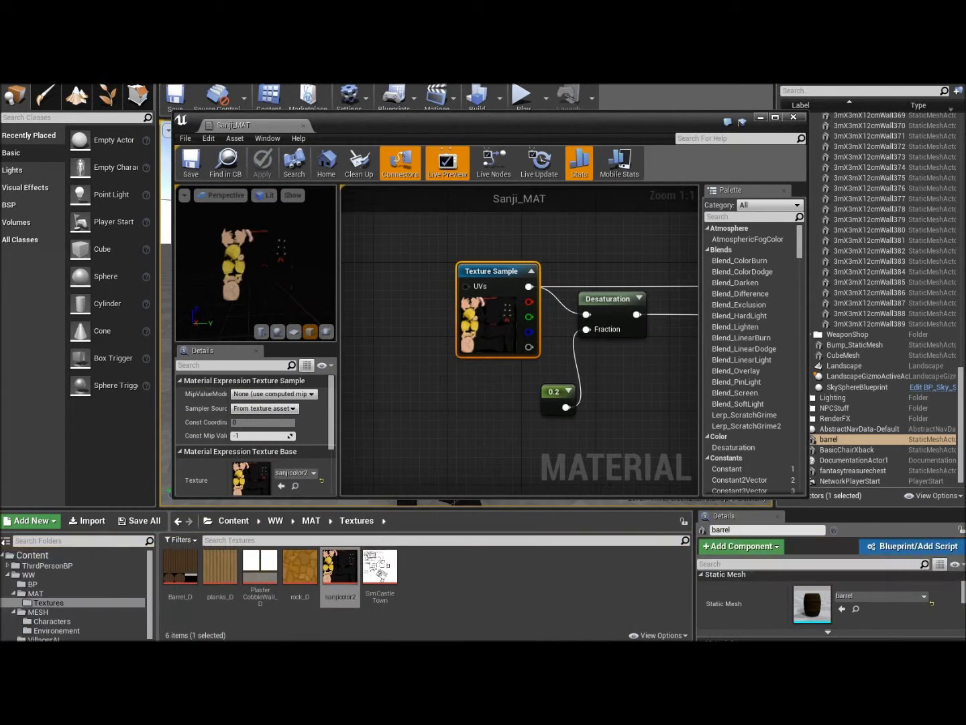
pyautogui.click(493, 385)
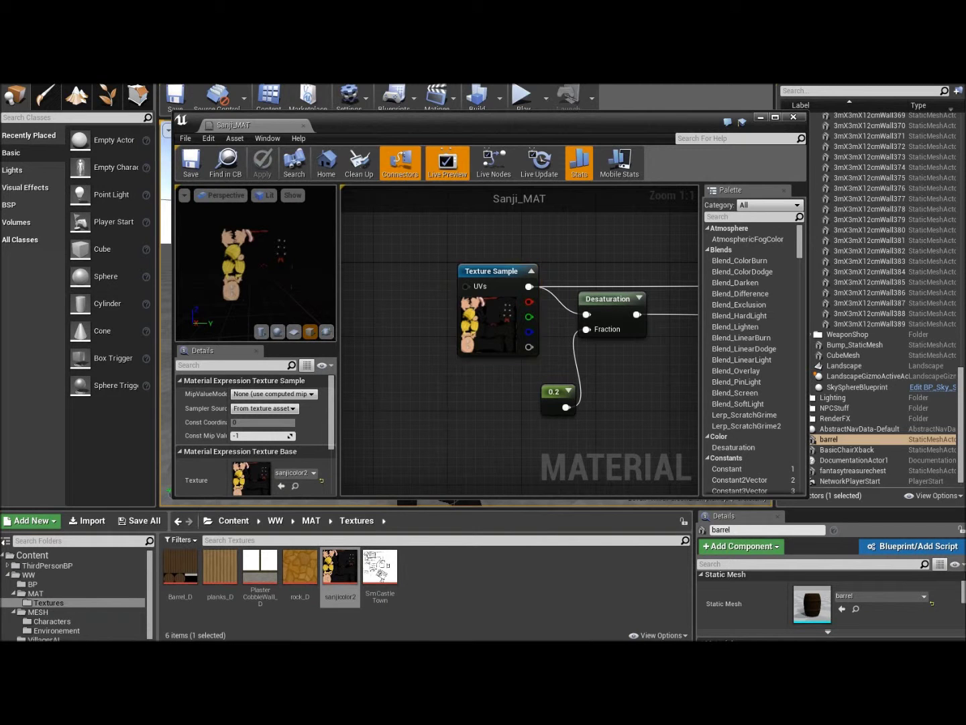
pyautogui.moveTo(619, 256); pyautogui.dragTo(428, 285, button='right')
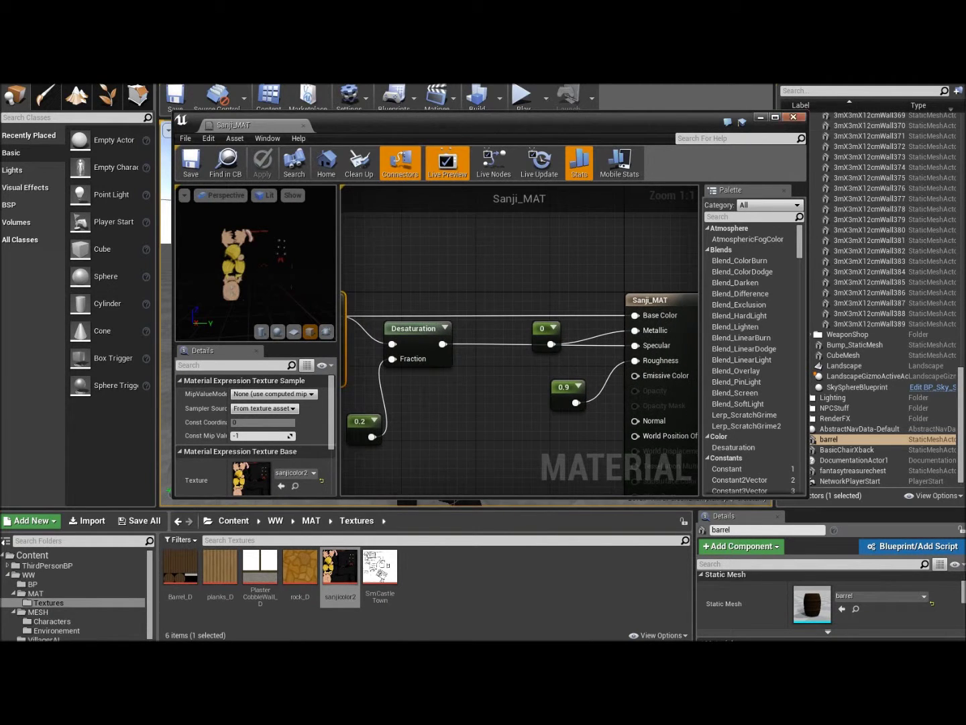
pyautogui.click(794, 117)
pyautogui.moveTo(466, 312); pyautogui.dragTo(467, 330, button='right')
pyautogui.press('w')
pyautogui.moveTo(465, 312); pyautogui.dragTo(517, 269)
pyautogui.moveTo(475, 313)
pyautogui.mouseDown(button='middle')
pyautogui.moveTo(475, 376)
pyautogui.moveTo(474, 329)
pyautogui.mouseUp(button='middle')
pyautogui.moveTo(475, 329); pyautogui.dragTo(475, 295)
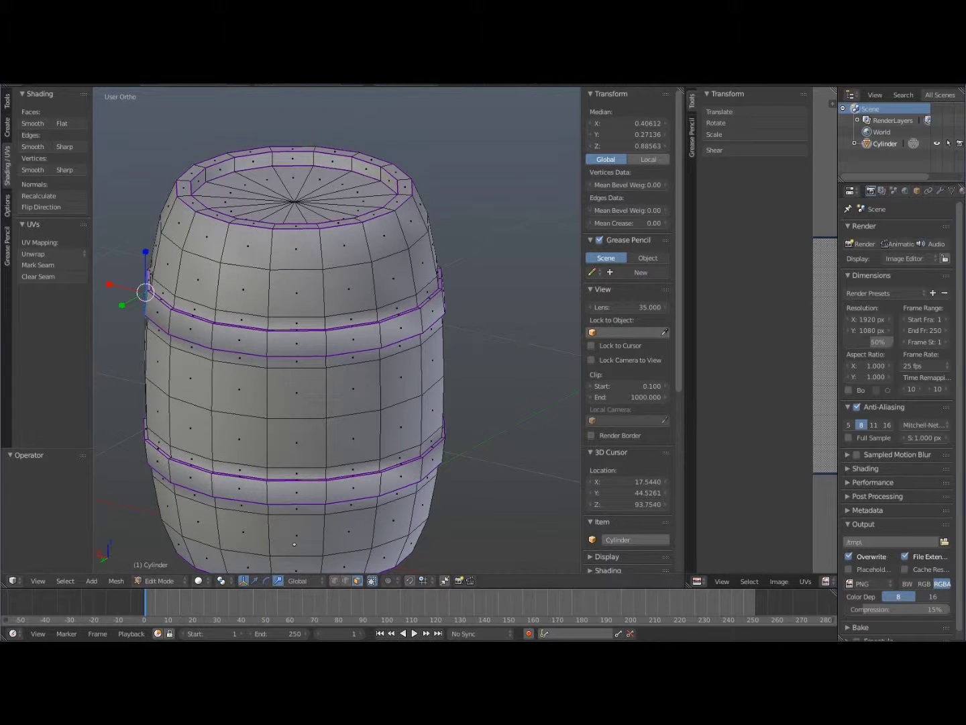
# Switch to Blender, widen the UV editor slightly and inspect the barrel's hoops and lid from several angles
pyautogui.moveTo(293, 543); pyautogui.dragTo(336, 551, button='middle')
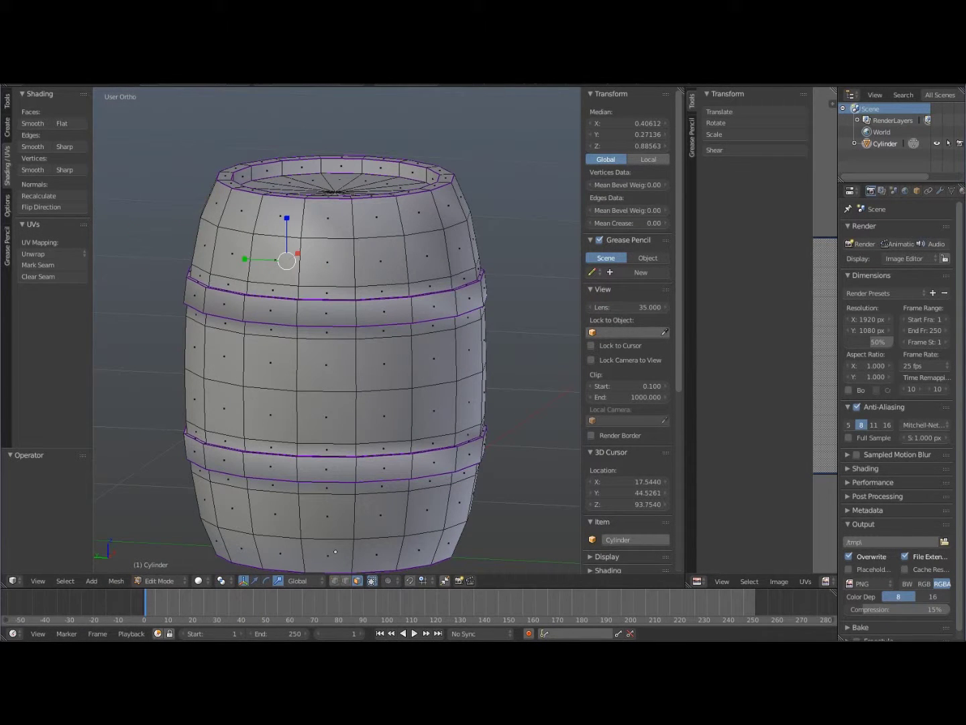
pyautogui.moveTo(682, 335); pyautogui.dragTo(638, 334)
pyautogui.moveTo(377, 335); pyautogui.dragTo(462, 365, button='middle')
pyautogui.keyDown('shift'); pyautogui.moveTo(376, 336); pyautogui.dragTo(471, 294, button='middle'); pyautogui.keyUp('shift')
pyautogui.scroll(-2, 415, 291)
pyautogui.scroll(2, 468, 337)
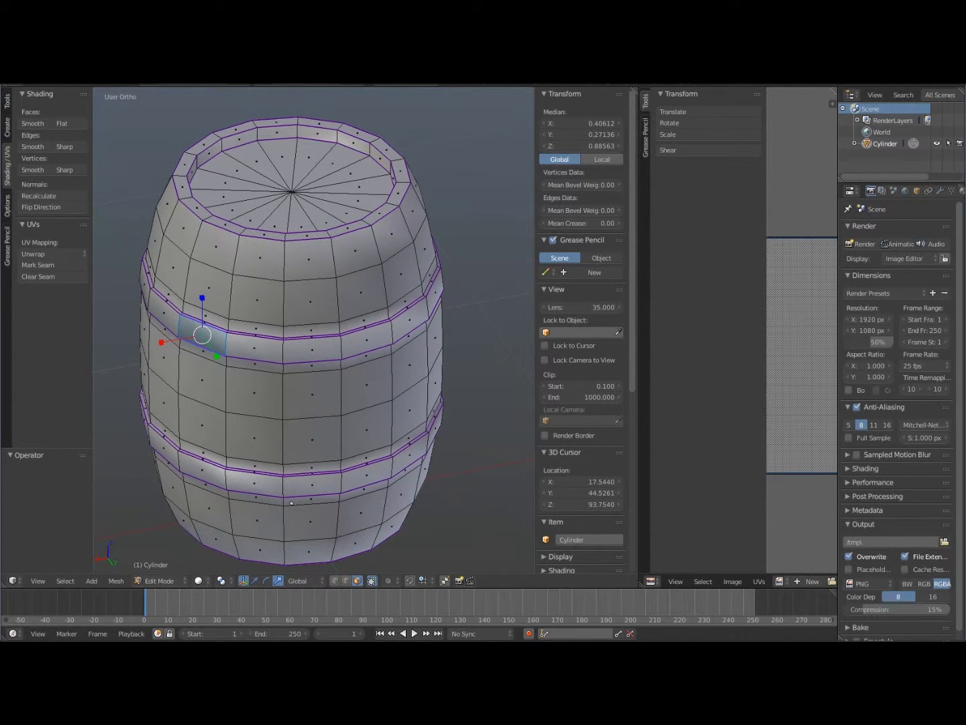
pyautogui.moveTo(471, 294); pyautogui.dragTo(484, 323, button='middle')
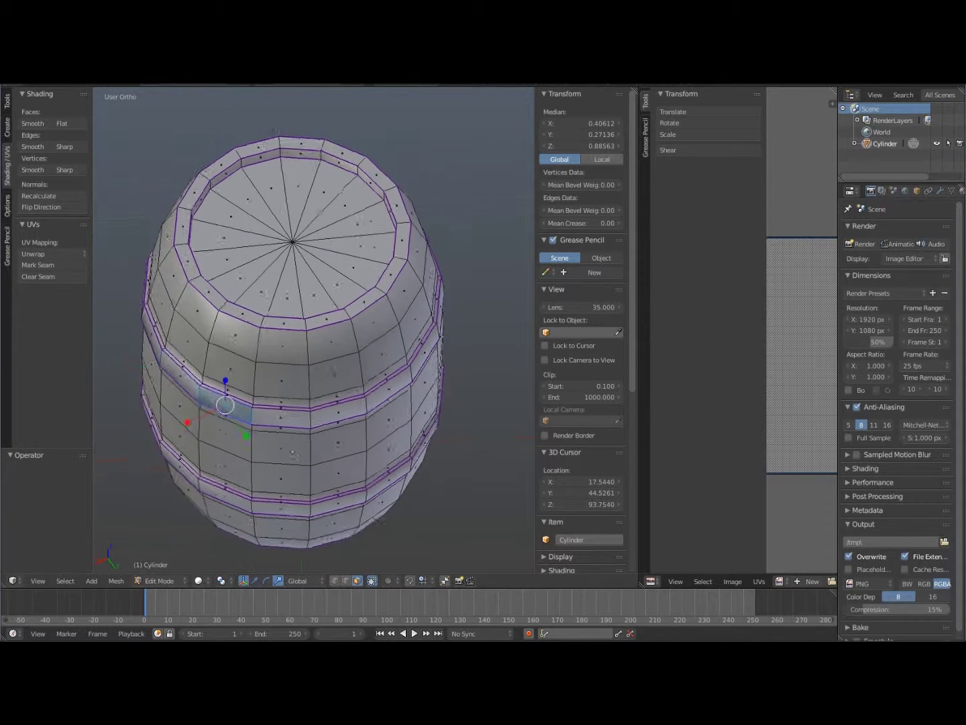
pyautogui.scroll(2, 484, 323)
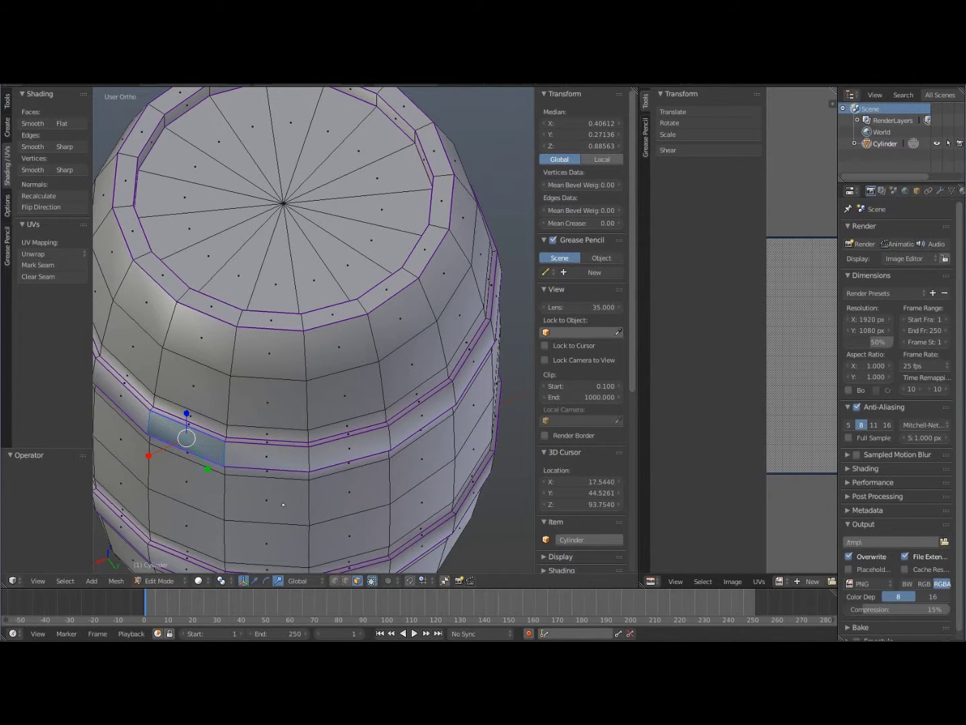
# In edge select mode, select one edge along the upper rim of each hoop and switch the manipulator to translate
pyautogui.click(346, 581)
pyautogui.rightClick(272, 312)
pyautogui.rightClick(270, 328)
pyautogui.rightClick(269, 440)
pyautogui.moveTo(268, 440); pyautogui.dragTo(280, 512, button='middle')
pyautogui.keyDown('shift'); pyautogui.rightClick(306, 314); pyautogui.keyUp('shift')
pyautogui.keyDown('shift'); pyautogui.rightClick(306, 478); pyautogui.keyUp('shift')
pyautogui.moveTo(305, 463); pyautogui.dragTo(328, 360, button='middle')
pyautogui.keyDown('shift'); pyautogui.rightClick(344, 335); pyautogui.keyUp('shift')
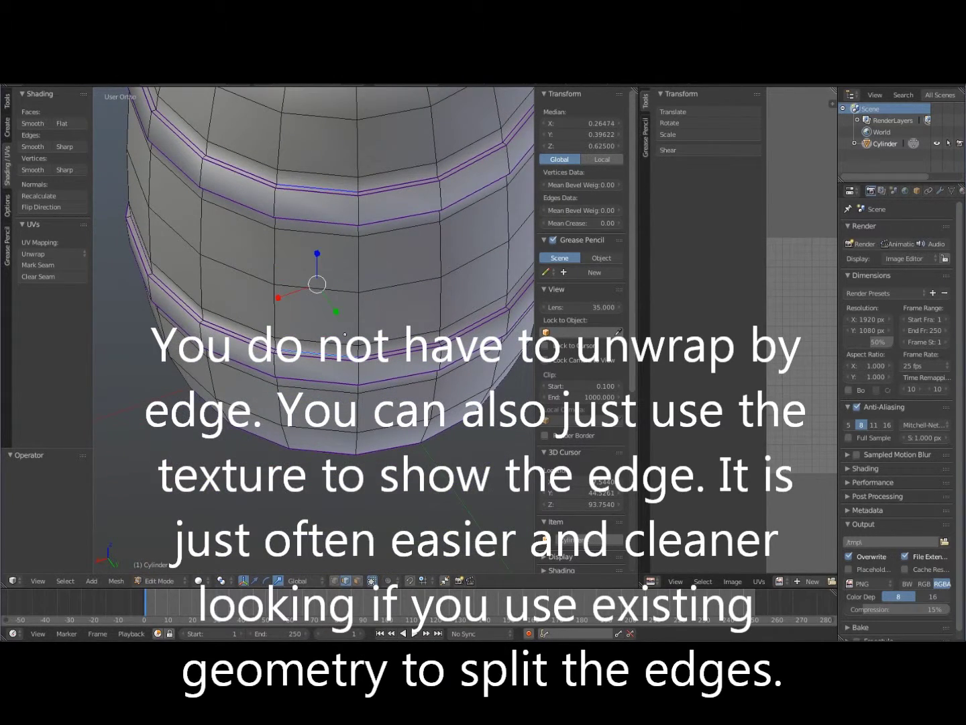
pyautogui.moveTo(345, 334); pyautogui.dragTo(347, 406, button='middle')
pyautogui.moveTo(347, 265); pyautogui.dragTo(207, 343, button='middle')
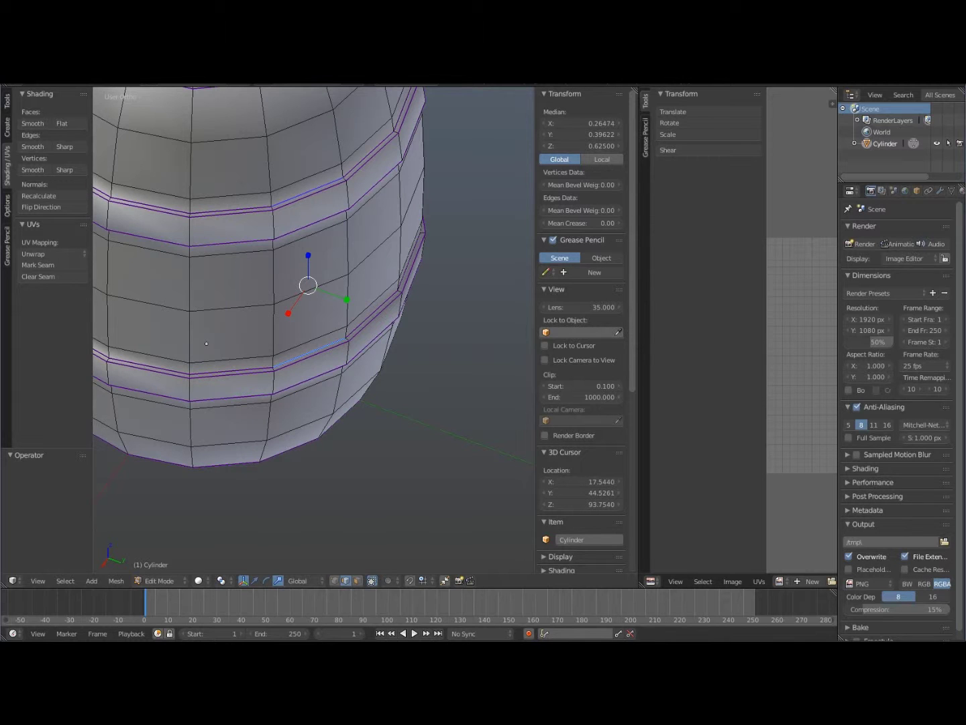
pyautogui.moveTo(206, 343); pyautogui.dragTo(208, 319, button='middle')
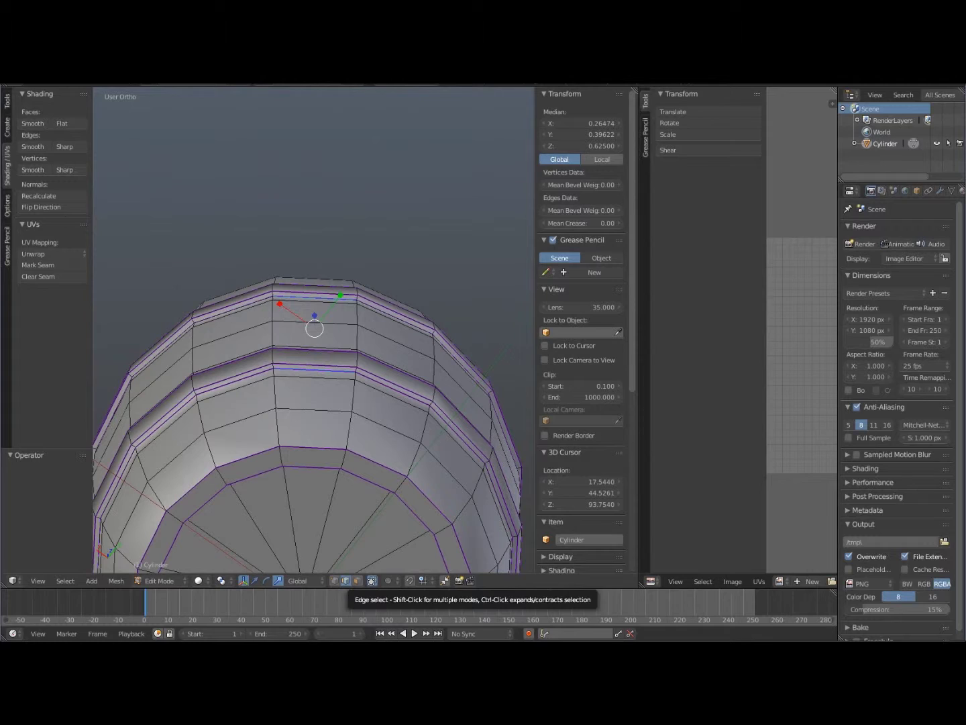
pyautogui.moveTo(295, 402); pyautogui.dragTo(308, 438, button='middle')
pyautogui.click(255, 581)
# Expand the selected hoop edges to full edge loops around the barrel and mark them as seams
pyautogui.moveTo(349, 349); pyautogui.dragTo(281, 381, button='middle')
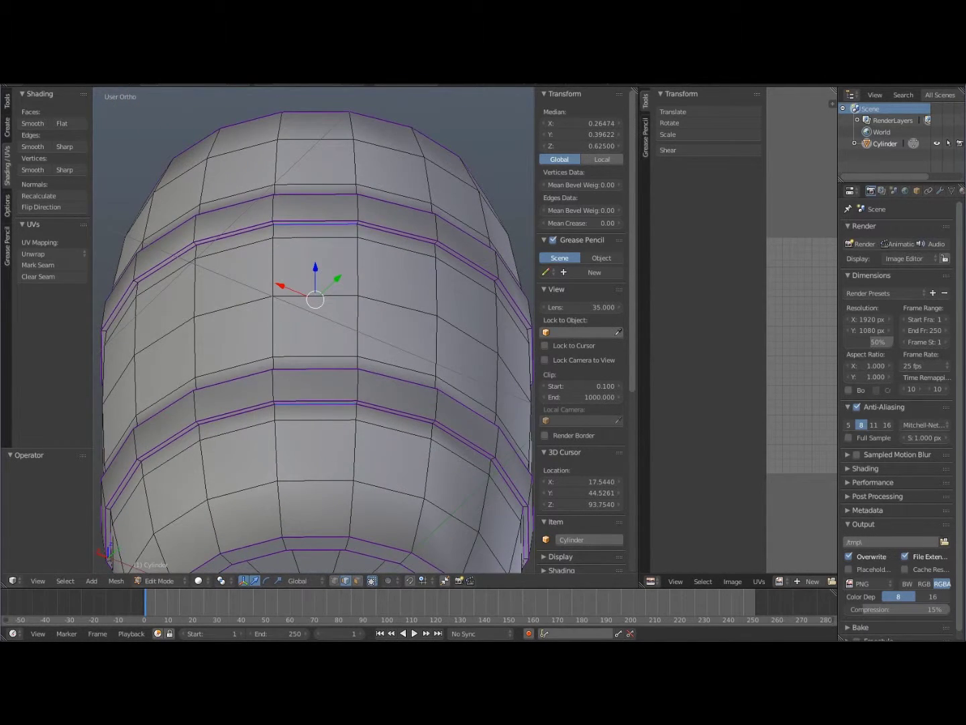
pyautogui.moveTo(316, 330); pyautogui.dragTo(276, 379, button='middle')
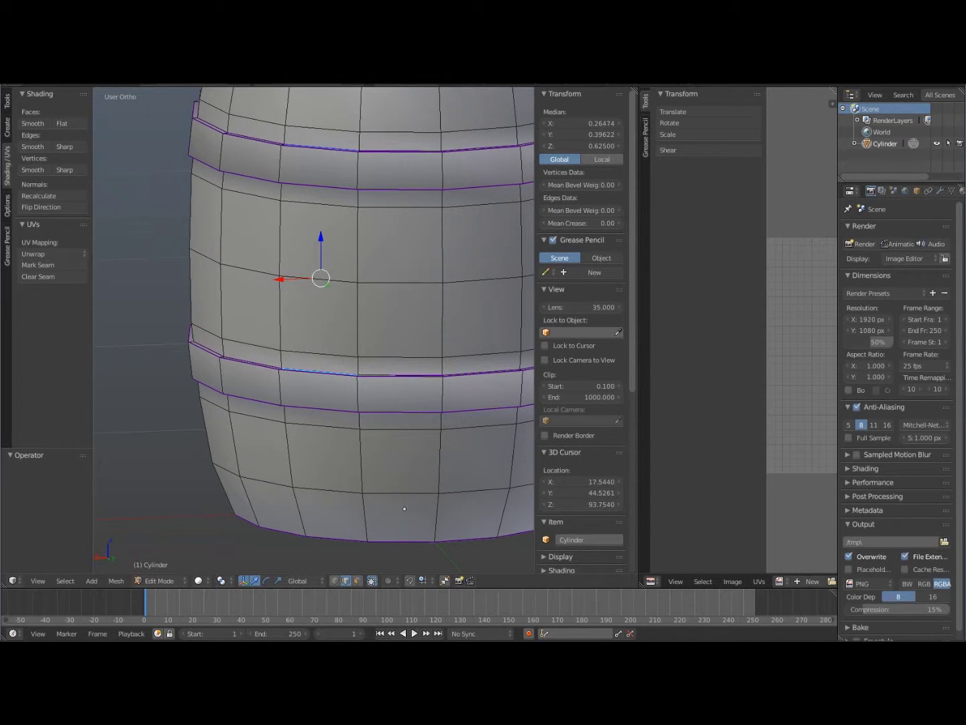
pyautogui.hotkey('ctrl', 'e')
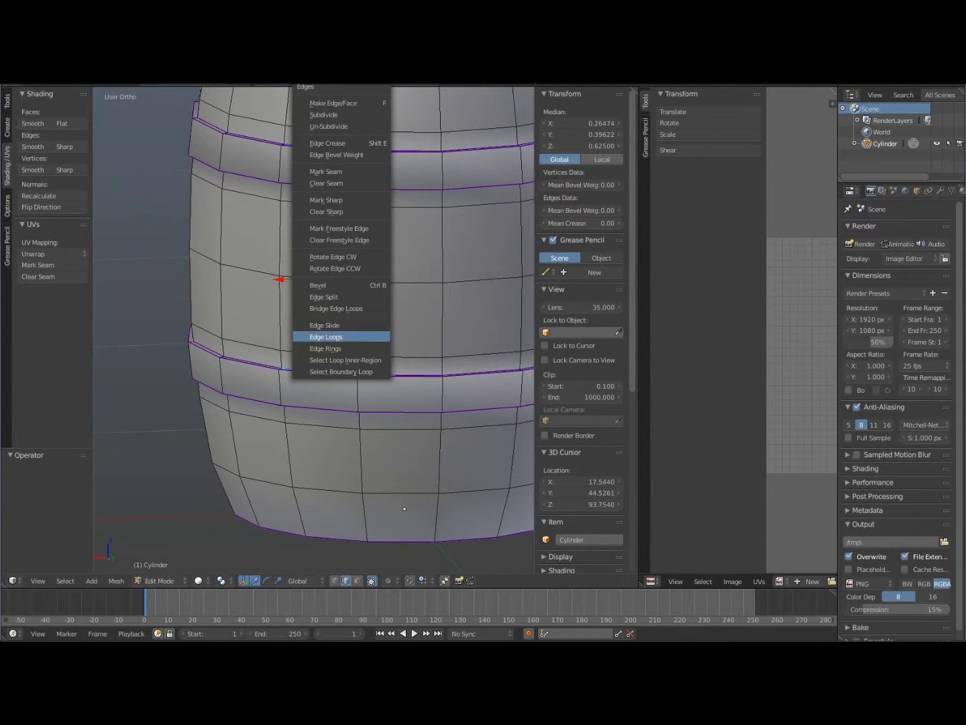
pyautogui.click(367, 337)
pyautogui.keyDown('shift'); pyautogui.moveTo(366, 337); pyautogui.dragTo(380, 465, button='middle'); pyautogui.keyUp('shift')
pyautogui.scroll(-3, 257, 509)
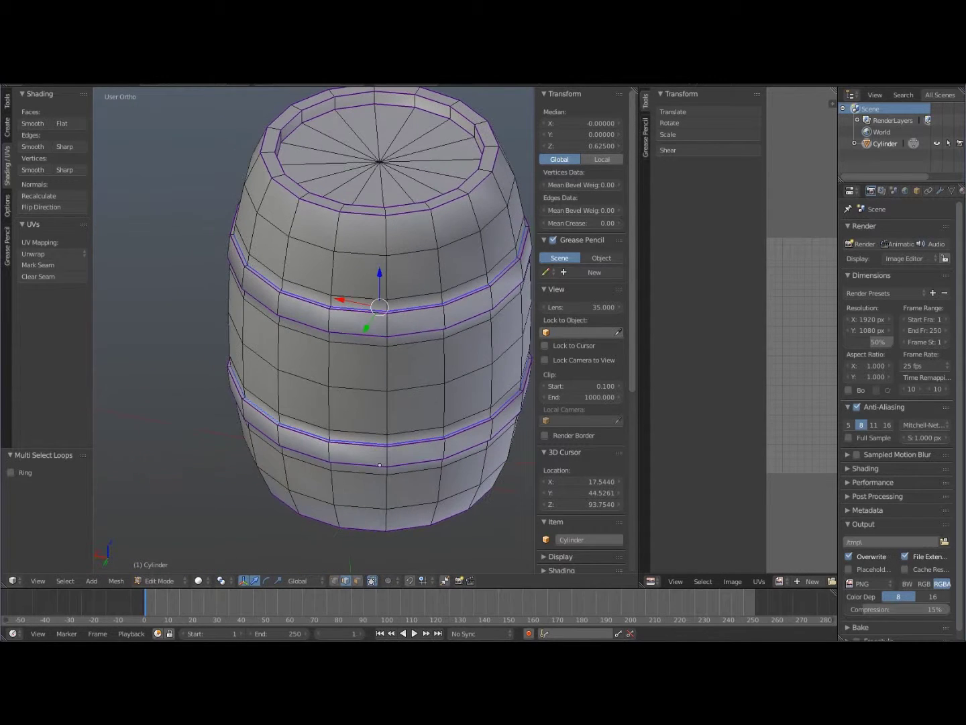
pyautogui.press('u')
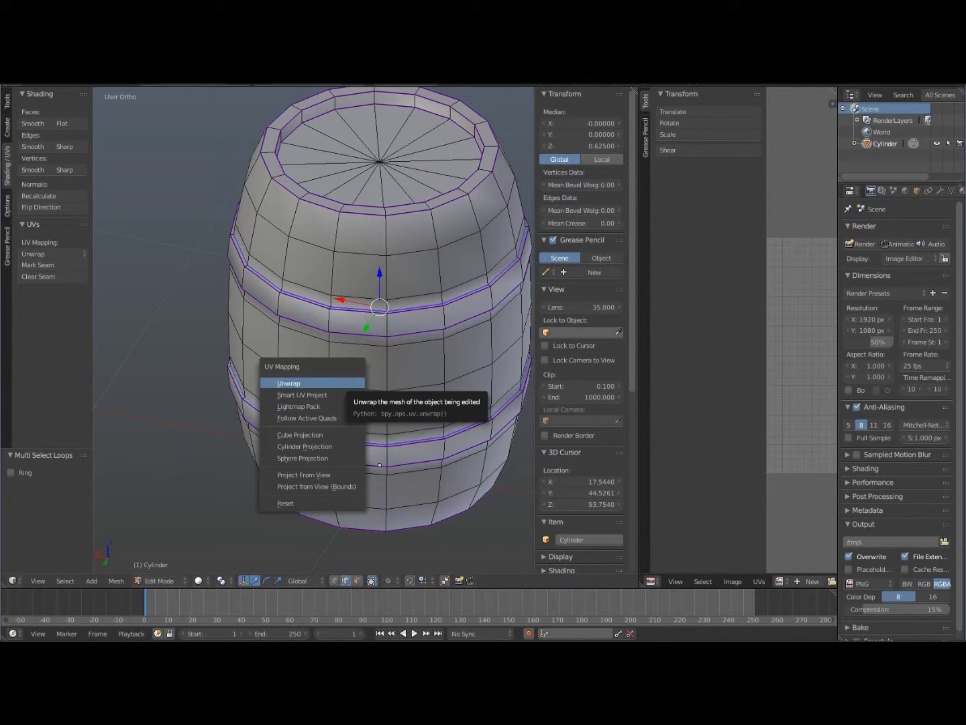
pyautogui.click(289, 383)
pyautogui.hotkey('ctrl', 'e')
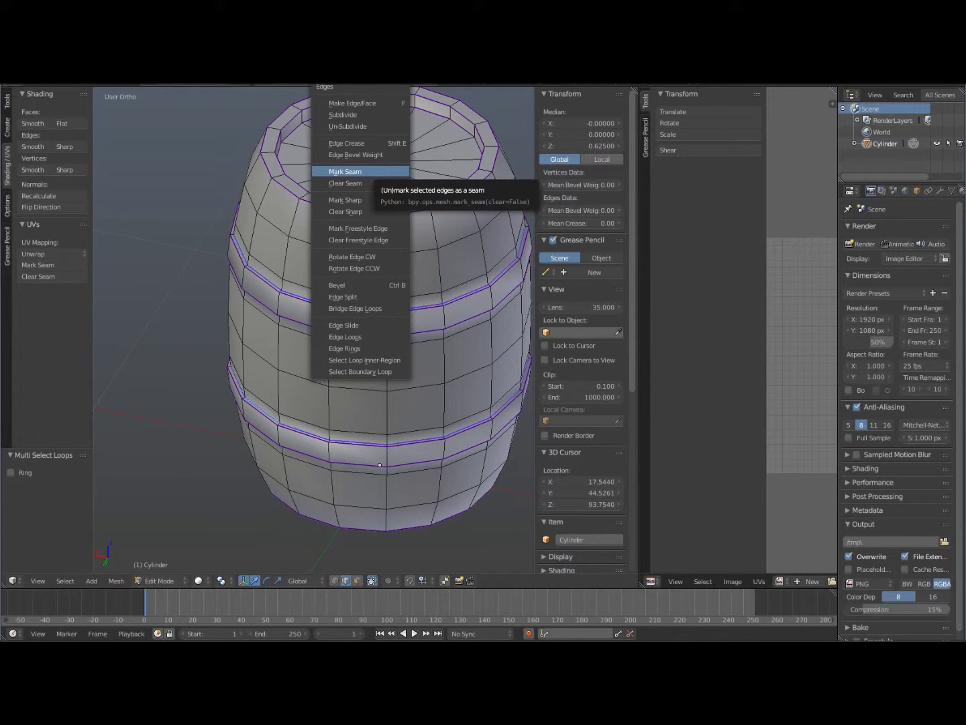
pyautogui.click(344, 172)
pyautogui.keyDown('shift'); pyautogui.moveTo(345, 172); pyautogui.dragTo(249, 105, button='middle'); pyautogui.keyUp('shift')
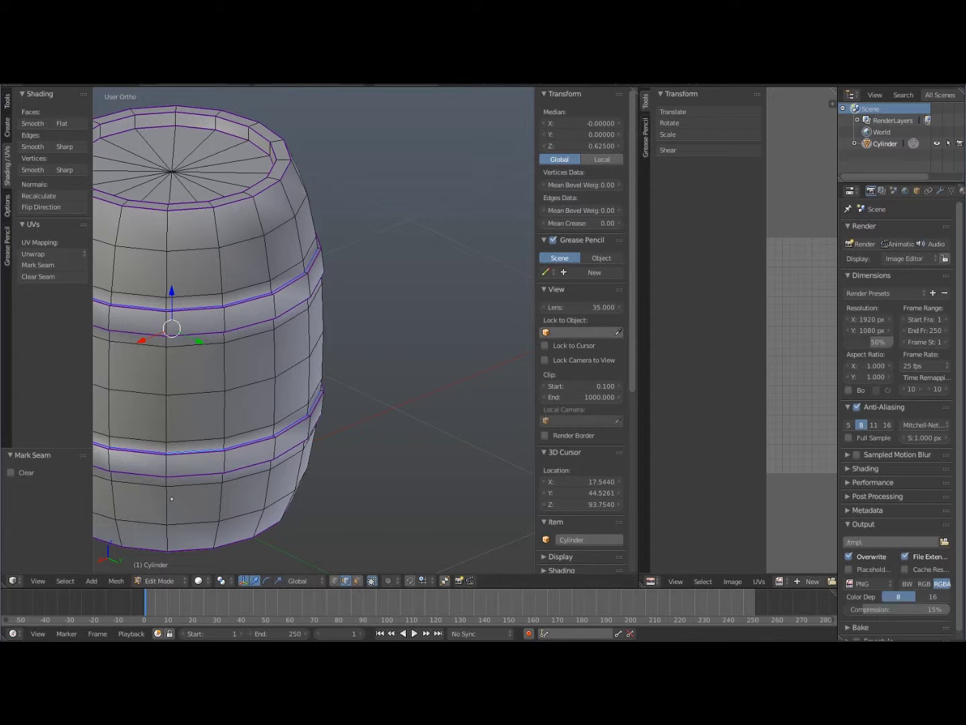
# Widen the UV editor, check the UVs of the whole barrel and leave everything deselected
pyautogui.moveTo(767, 330)
pyautogui.mouseDown()
pyautogui.moveTo(696, 329)
pyautogui.moveTo(754, 330)
pyautogui.mouseUp()
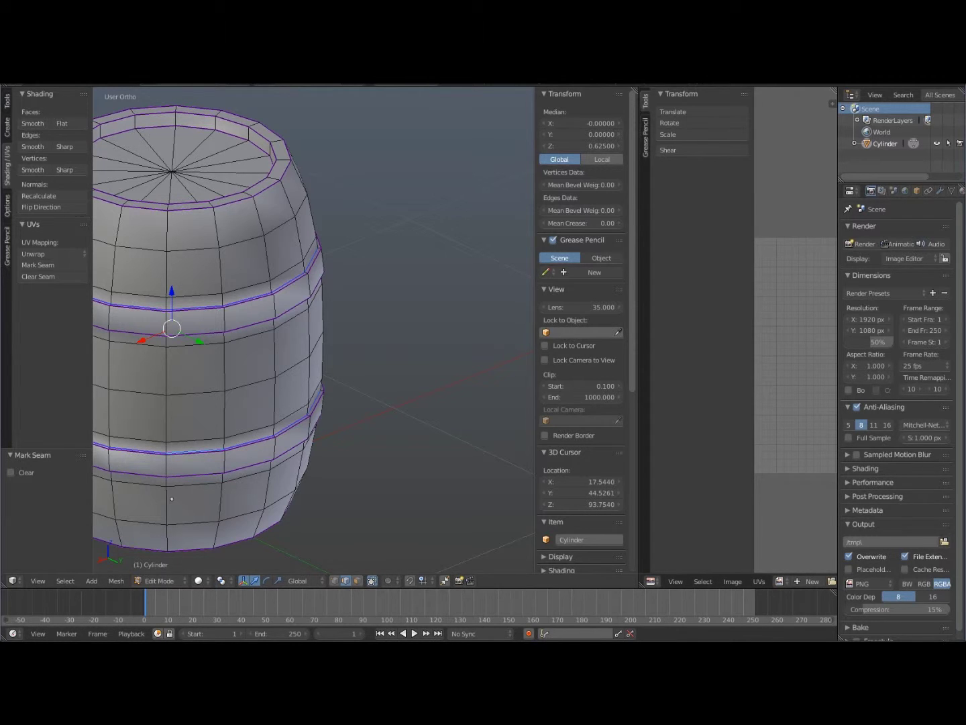
pyautogui.moveTo(637, 336); pyautogui.dragTo(291, 335)
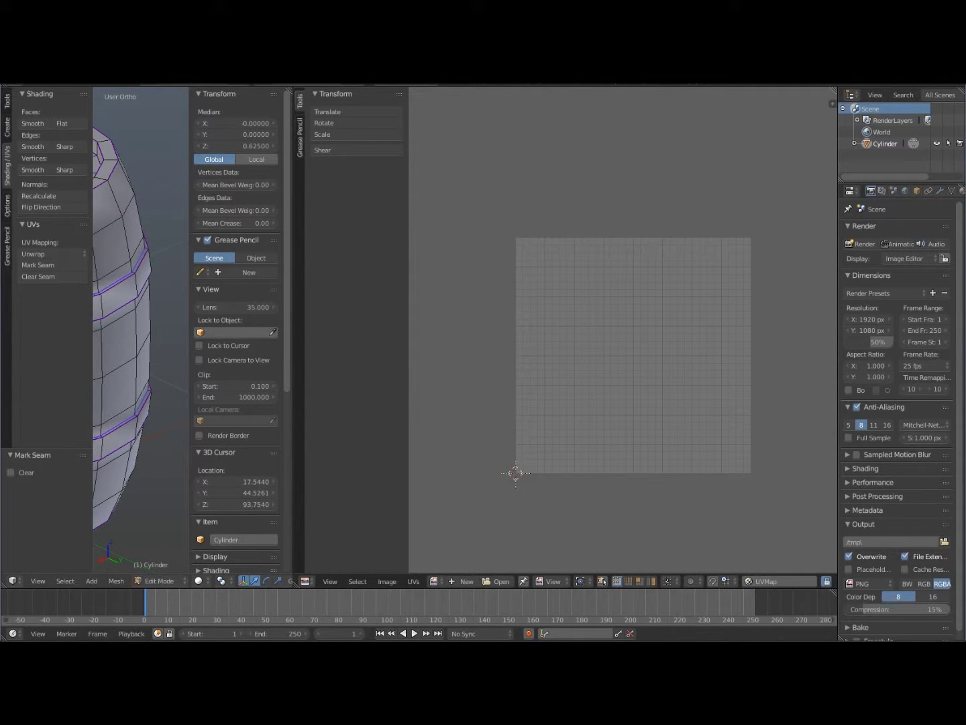
pyautogui.press('a')
pyautogui.press('a')
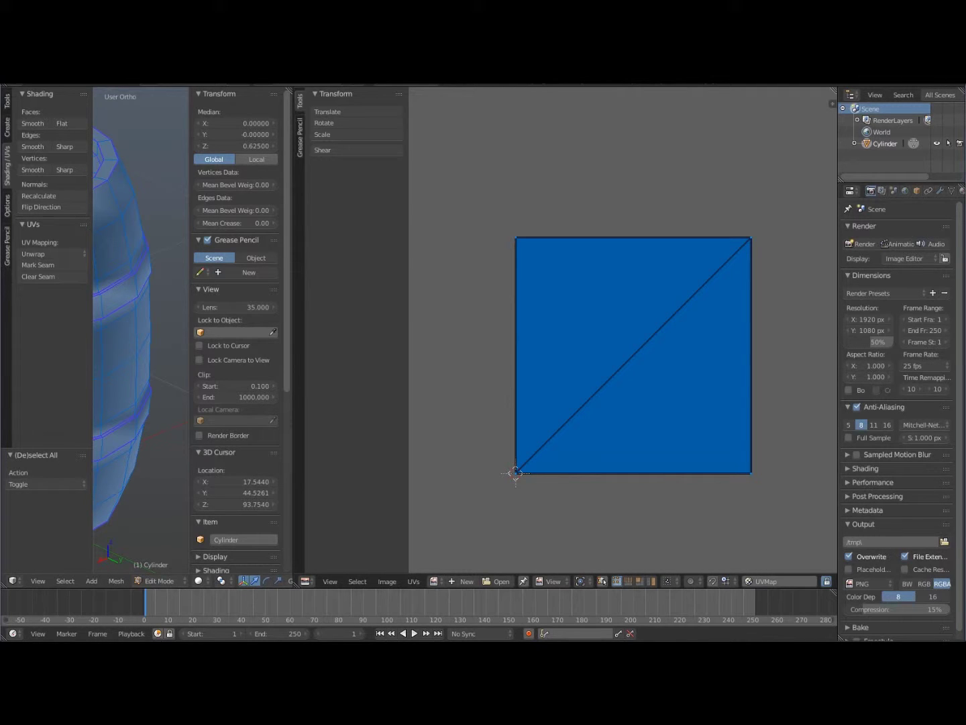
pyautogui.press('a')
pyautogui.press('a')
pyautogui.press('a')
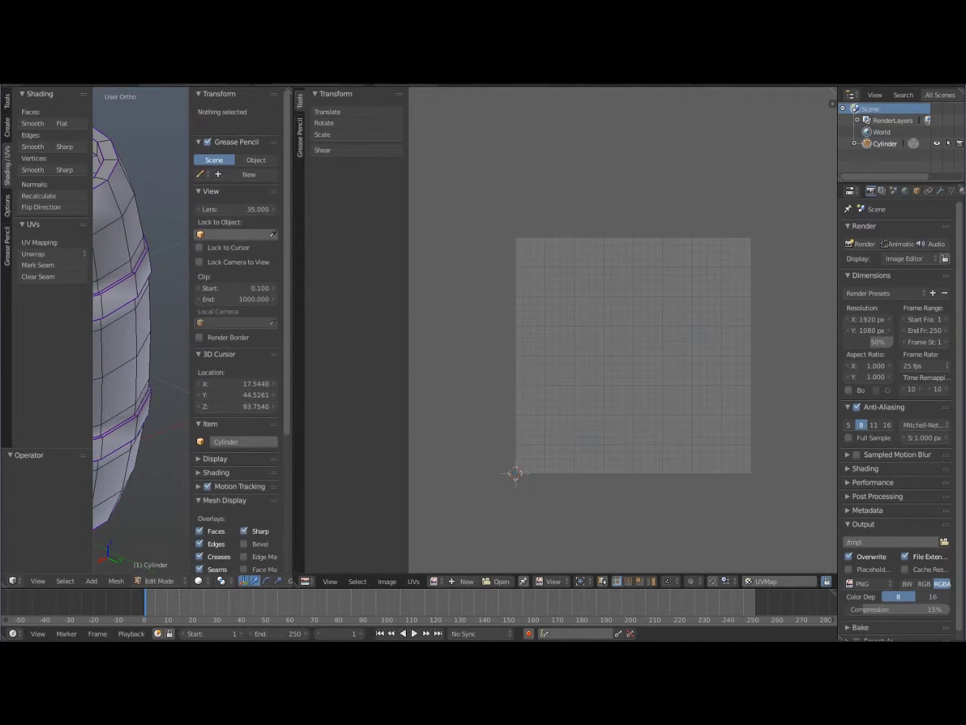
# Enlarge the 3D view and mark the vertical edges crossing the upper and lower hoops at the same spot as seams
pyautogui.moveTo(293, 335); pyautogui.dragTo(699, 335)
pyautogui.moveTo(285, 557); pyautogui.dragTo(262, 306, button='middle')
pyautogui.moveTo(344, 330); pyautogui.dragTo(234, 466, button='middle')
pyautogui.scroll(3, 325, 288)
pyautogui.scroll(1, 251, 396)
pyautogui.scroll(3, 232, 466)
pyautogui.rightClick(369, 249)
pyautogui.keyDown('shift'); pyautogui.rightClick(379, 273); pyautogui.keyUp('shift')
pyautogui.moveTo(379, 273); pyautogui.dragTo(354, 103, button='middle')
pyautogui.keyDown('shift'); pyautogui.rightClick(319, 341); pyautogui.keyUp('shift')
pyautogui.moveTo(320, 341); pyautogui.dragTo(304, 193, button='middle')
pyautogui.keyDown('shift'); pyautogui.rightClick(330, 508); pyautogui.keyUp('shift')
pyautogui.keyDown('shift'); pyautogui.moveTo(329, 508); pyautogui.dragTo(333, 368, button='middle'); pyautogui.keyUp('shift')
pyautogui.moveTo(302, 284); pyautogui.dragTo(266, 378, button='middle')
pyautogui.moveTo(220, 320); pyautogui.dragTo(269, 196, button='middle')
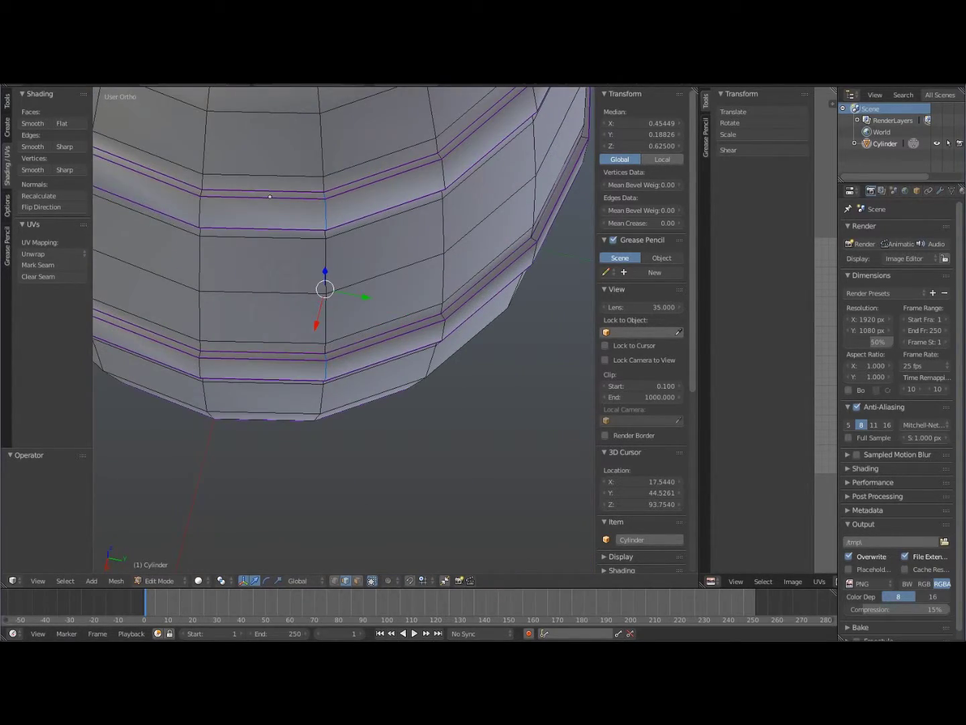
pyautogui.hotkey('ctrl', 'e')
pyautogui.click(339, 340)
pyautogui.scroll(-4, 339, 339)
pyautogui.keyDown('shift'); pyautogui.moveTo(340, 339); pyautogui.dragTo(325, 373, button='middle'); pyautogui.keyUp('shift')
# Select the whole barrel, enlarge the UV editor and unwrap the mesh along its seams
pyautogui.press('a')
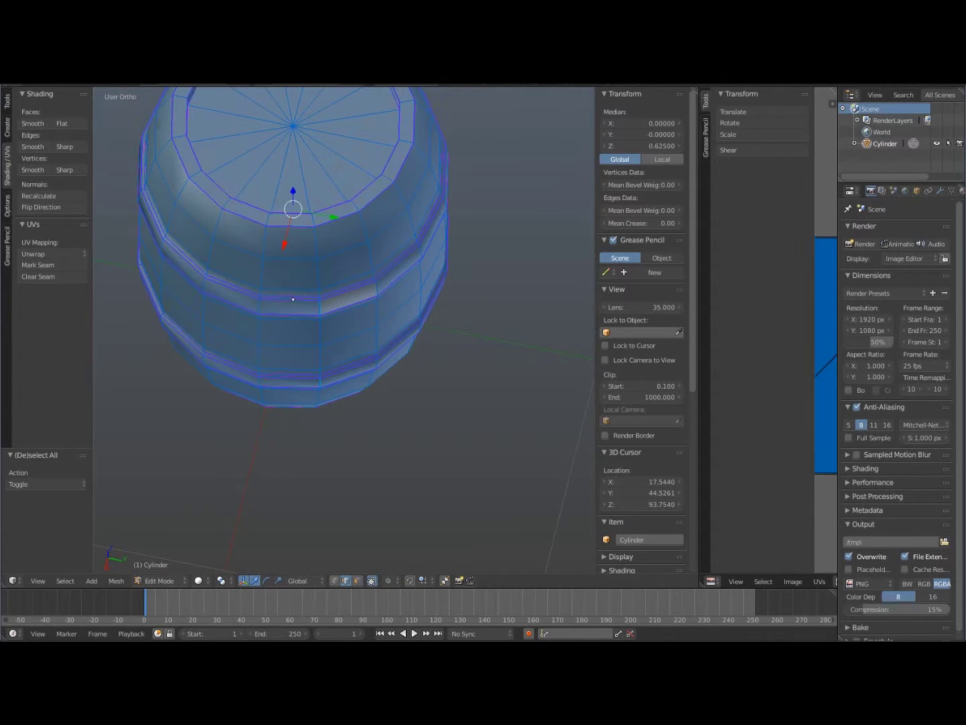
pyautogui.moveTo(698, 373); pyautogui.dragTo(401, 373)
pyautogui.press('u')
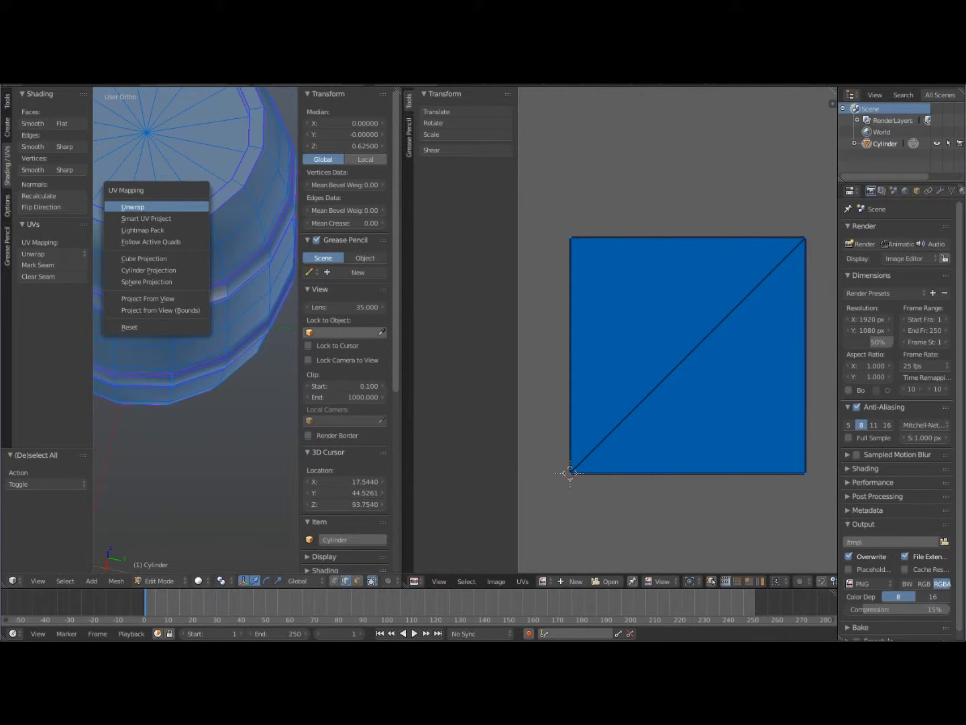
pyautogui.click(134, 204)
# Examine the unwrapped hoop strips and the circular islands in the UV layout
pyautogui.scroll(3, 650, 215)
pyautogui.moveTo(698, 335); pyautogui.dragTo(437, 388, button='middle')
pyautogui.scroll(5, 678, 324)
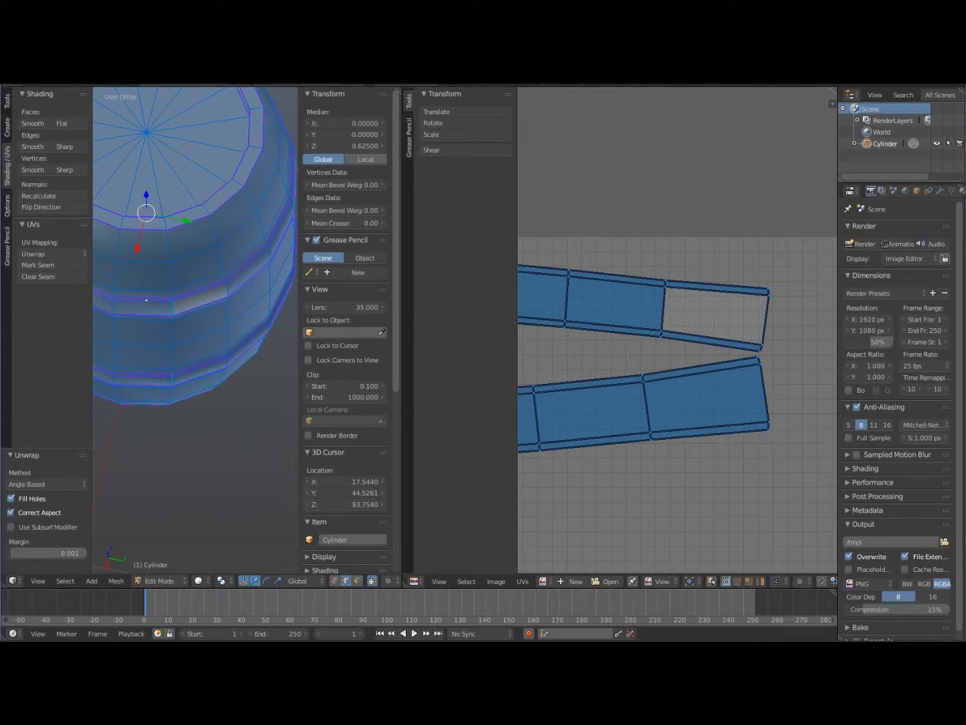
pyautogui.moveTo(567, 359); pyautogui.dragTo(829, 304, button='middle')
pyautogui.scroll(-2, 678, 316)
pyautogui.moveTo(537, 336); pyautogui.dragTo(830, 311, button='middle')
pyautogui.moveTo(430, 322); pyautogui.dragTo(622, 367, button='middle')
pyautogui.scroll(-4, 697, 402)
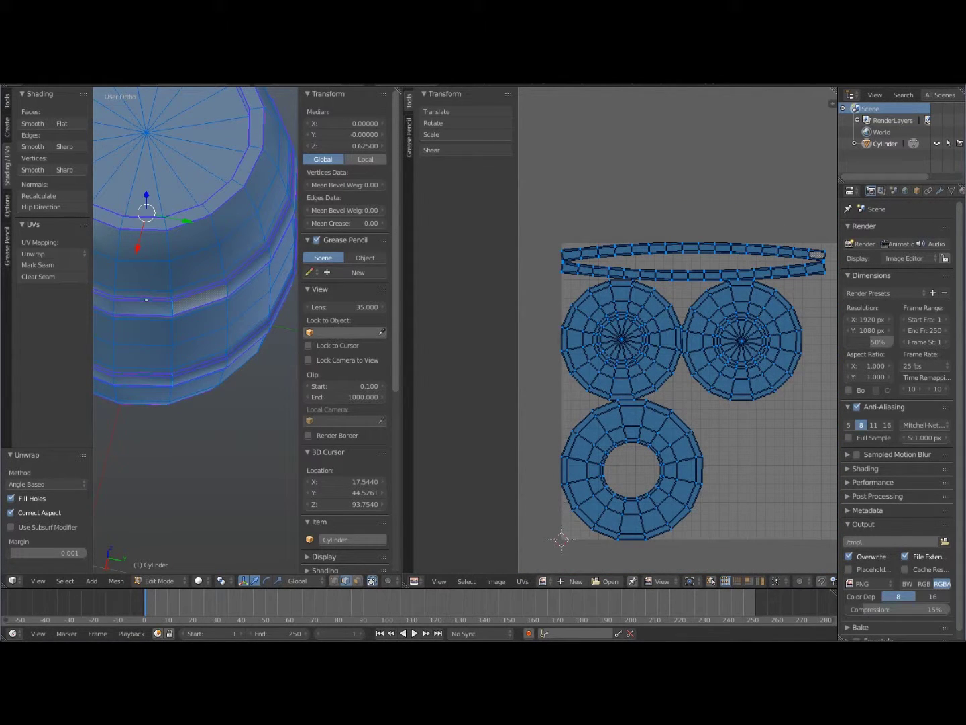
pyautogui.moveTo(697, 403); pyautogui.dragTo(662, 402, button='middle')
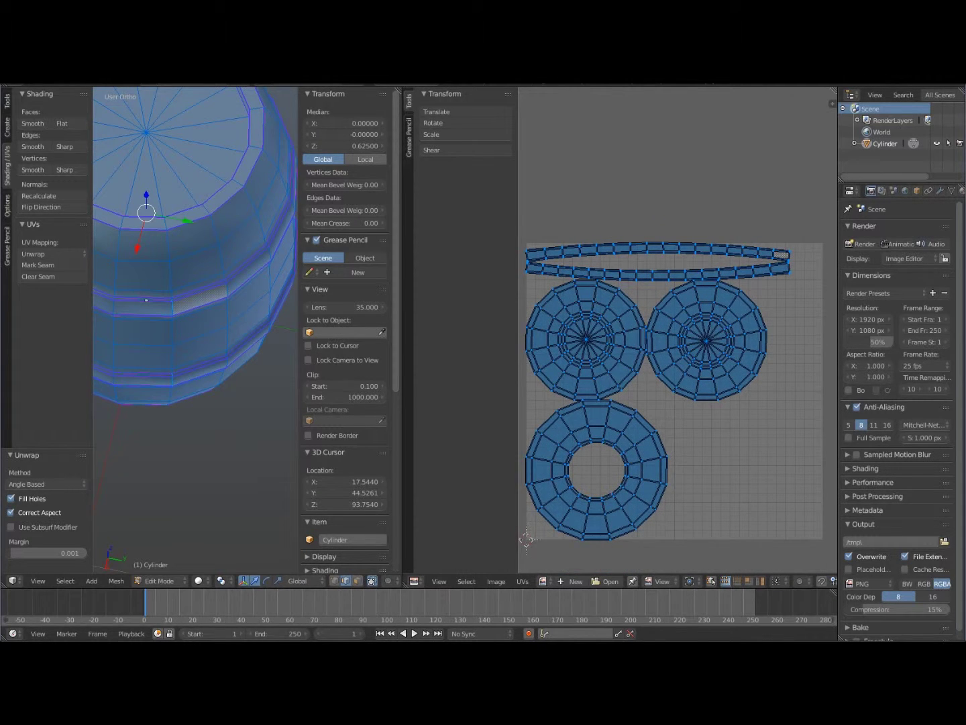
# Try moving an outer vertex of the upper-left circular island in the UV layout
pyautogui.rightClick(586, 340)
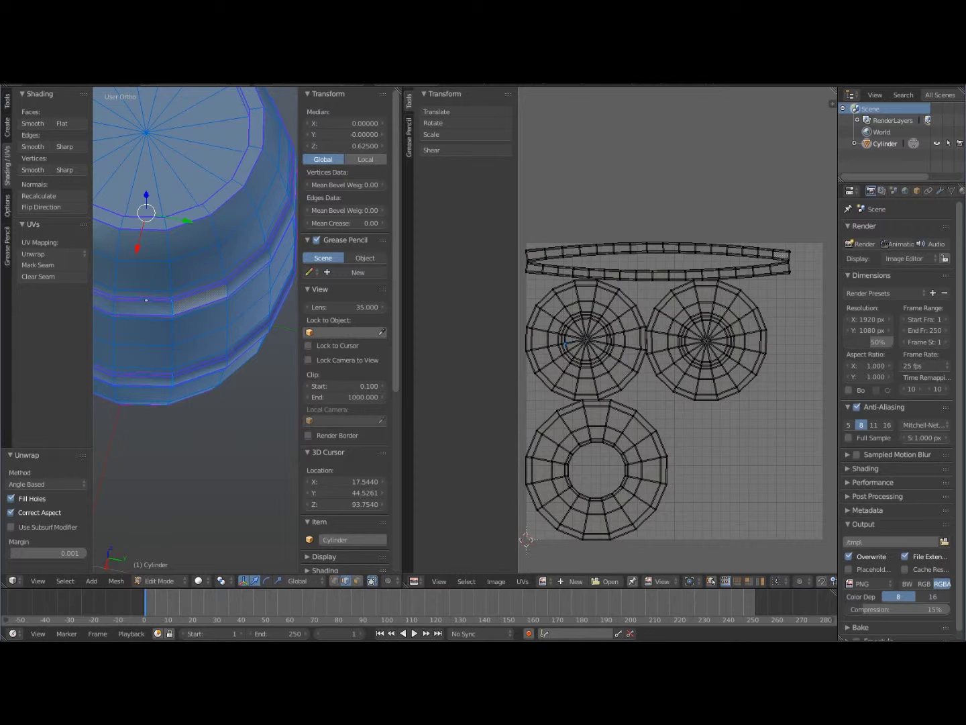
pyautogui.rightClick(536, 306)
pyautogui.press('g')
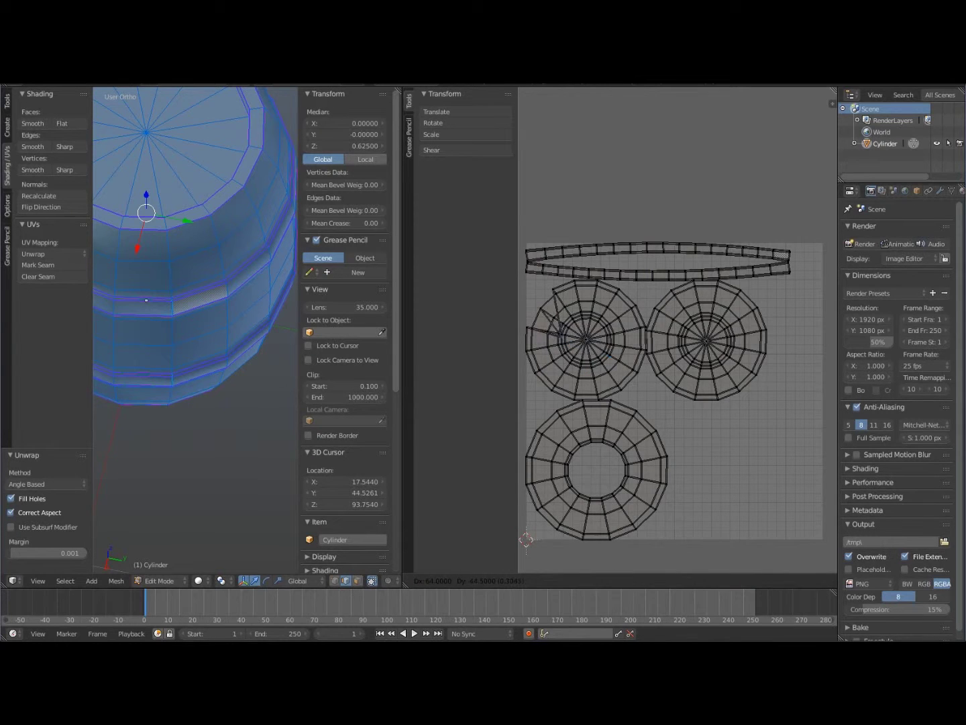
pyautogui.press('Escape')
pyautogui.rightClick(565, 344)
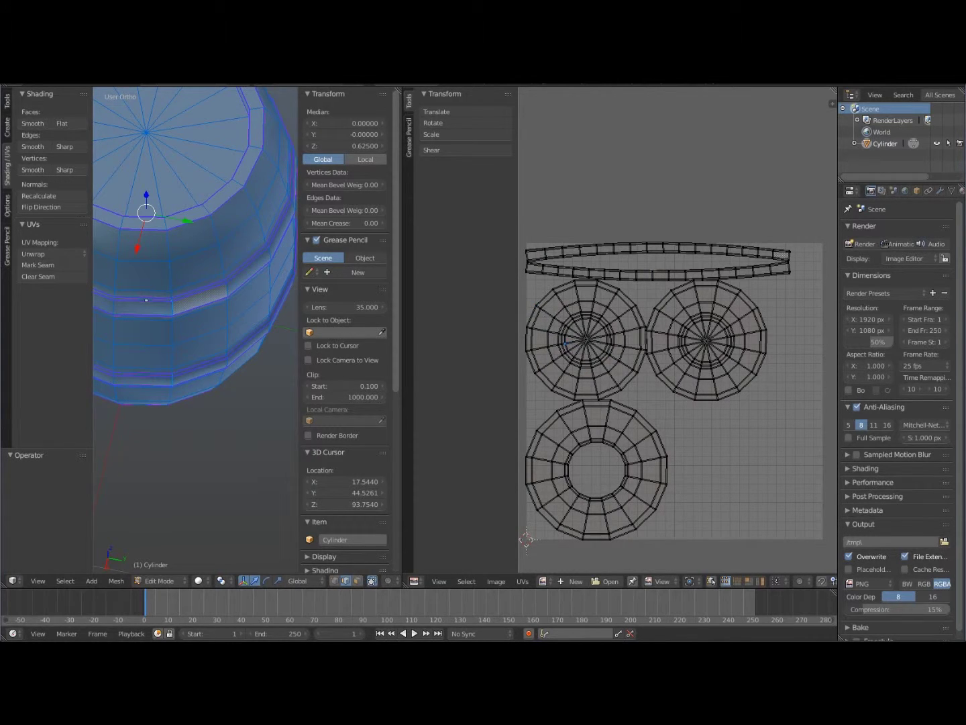
# Mark the chain of vertical edges down the barrel's side, from the upper rim across both hoops to the lower rim, as a seam
pyautogui.moveTo(727, 338); pyautogui.dragTo(777, 268, button='middle')
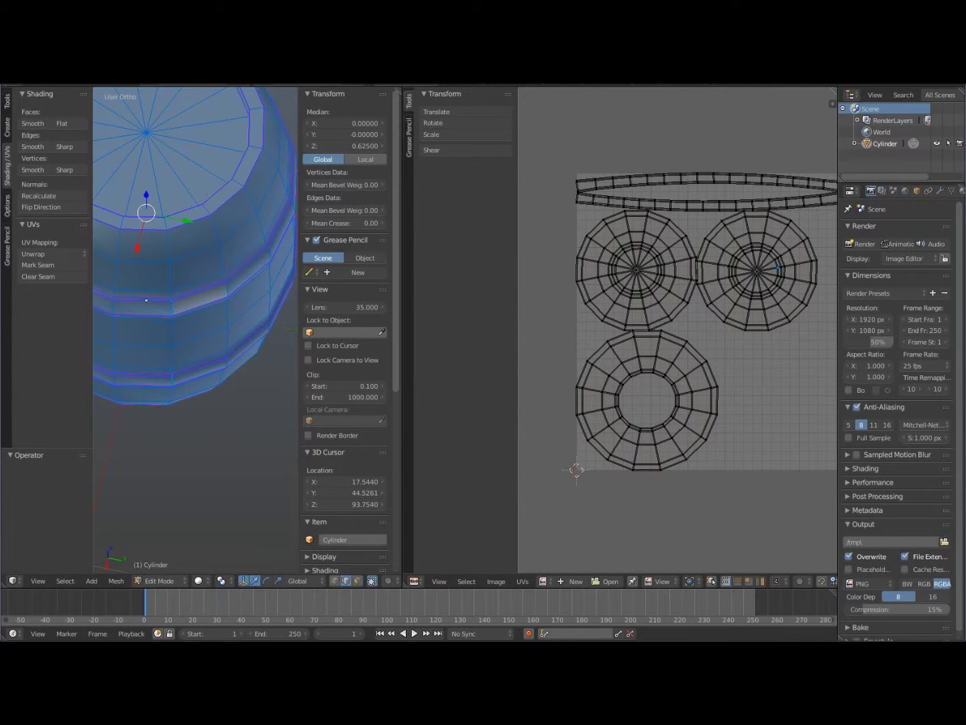
pyautogui.moveTo(194, 322); pyautogui.dragTo(215, 295, button='middle')
pyautogui.scroll(5, 118, 366)
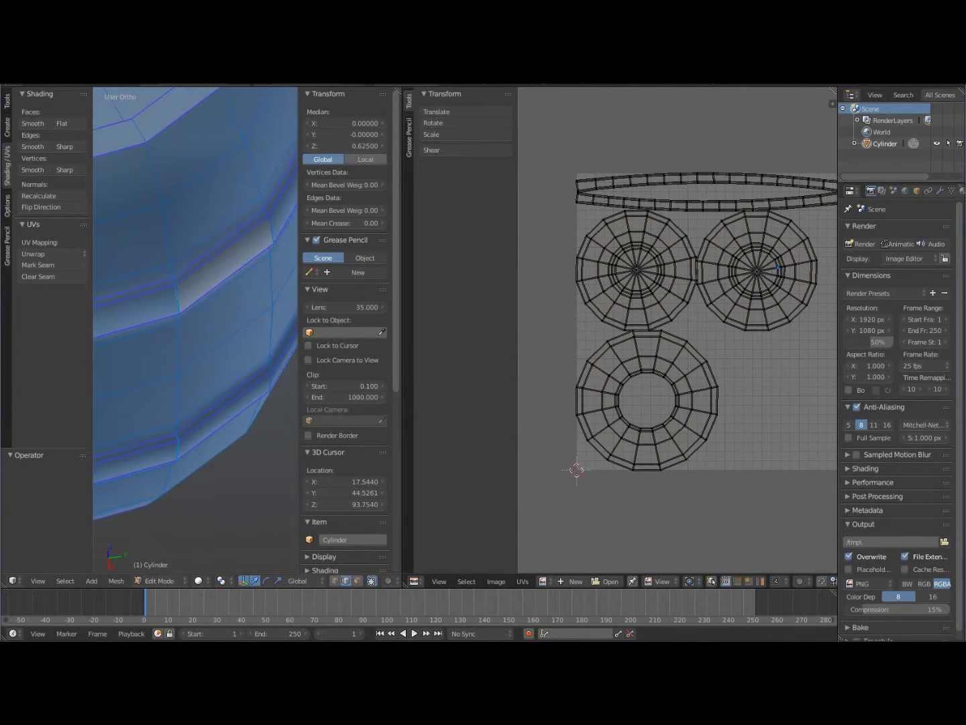
pyautogui.rightClick(257, 339)
pyautogui.keyDown('shift'); pyautogui.rightClick(251, 303); pyautogui.keyUp('shift')
pyautogui.keyDown('shift'); pyautogui.rightClick(239, 240); pyautogui.keyUp('shift')
pyautogui.keyDown('shift'); pyautogui.rightClick(223, 197); pyautogui.keyUp('shift')
pyautogui.moveTo(223, 197); pyautogui.dragTo(240, 295, button='middle')
pyautogui.moveTo(283, 448); pyautogui.dragTo(222, 201, button='middle')
pyautogui.keyDown('shift'); pyautogui.rightClick(184, 211); pyautogui.keyUp('shift')
pyautogui.keyDown('shift'); pyautogui.rightClick(172, 226); pyautogui.keyUp('shift')
pyautogui.moveTo(173, 227); pyautogui.dragTo(151, 249, button='middle')
pyautogui.keyDown('shift'); pyautogui.rightClick(142, 295); pyautogui.keyUp('shift')
pyautogui.moveTo(141, 295); pyautogui.dragTo(170, 198, button='middle')
pyautogui.keyDown('shift'); pyautogui.rightClick(220, 159); pyautogui.keyUp('shift')
pyautogui.keyDown('shift'); pyautogui.rightClick(220, 214); pyautogui.keyUp('shift')
pyautogui.keyDown('shift'); pyautogui.rightClick(221, 303); pyautogui.keyUp('shift')
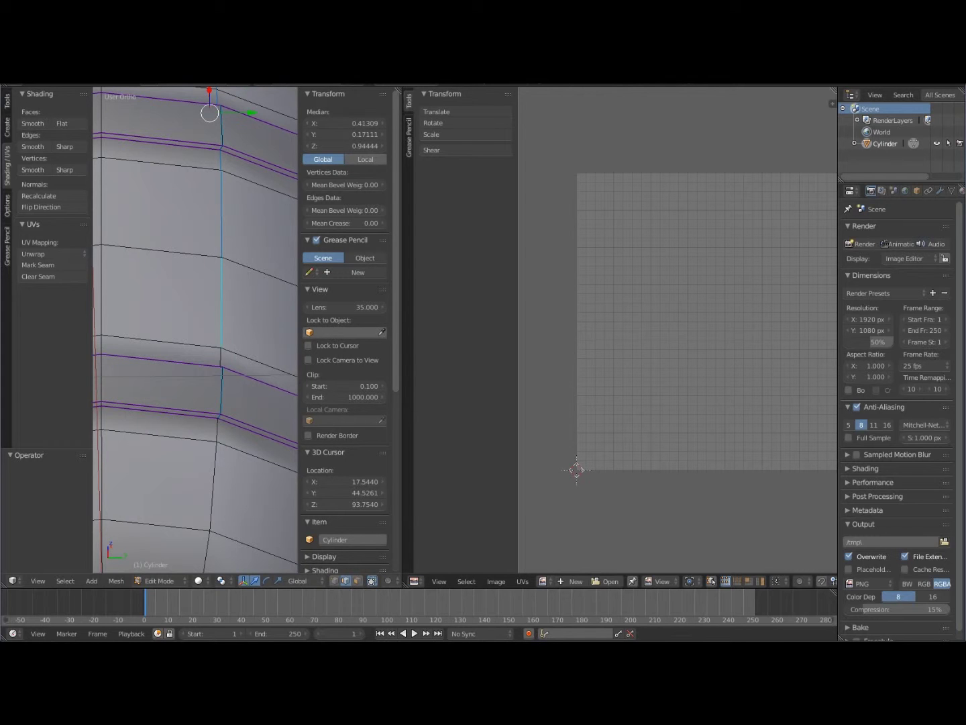
pyautogui.keyDown('shift'); pyautogui.rightClick(221, 357); pyautogui.keyUp('shift')
pyautogui.keyDown('shift'); pyautogui.rightClick(219, 430); pyautogui.keyUp('shift')
pyautogui.keyDown('shift'); pyautogui.rightClick(214, 486); pyautogui.keyUp('shift')
pyautogui.keyDown('shift'); pyautogui.moveTo(213, 485); pyautogui.dragTo(208, 255, button='middle'); pyautogui.keyUp('shift')
pyautogui.keyDown('shift'); pyautogui.rightClick(199, 340); pyautogui.keyUp('shift')
pyautogui.keyDown('shift'); pyautogui.rightClick(187, 390); pyautogui.keyUp('shift')
pyautogui.moveTo(188, 389); pyautogui.dragTo(232, 310, button='middle')
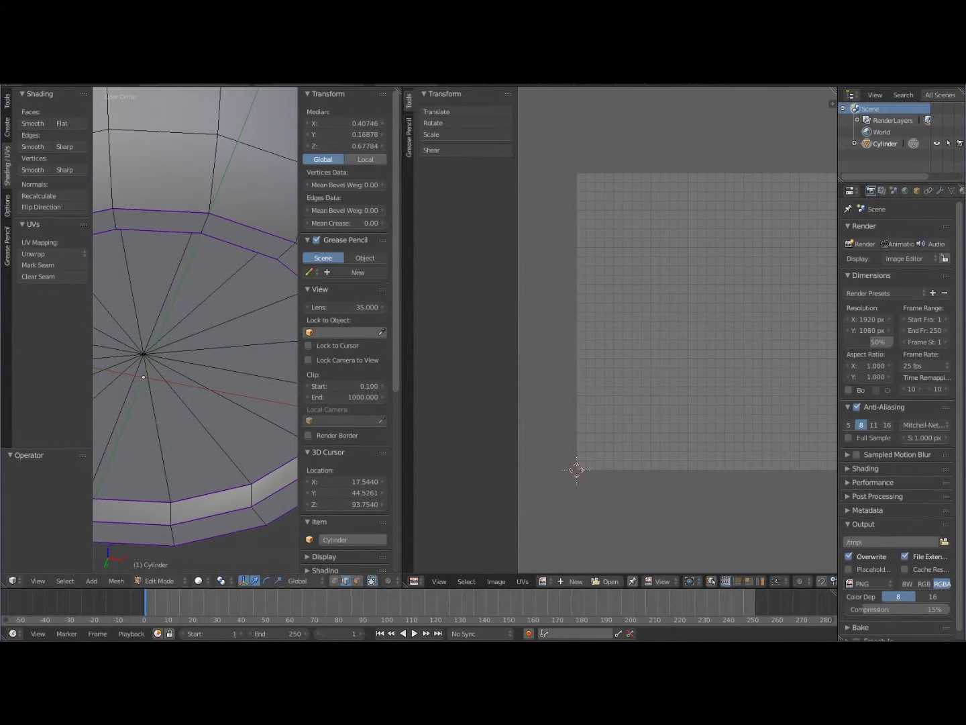
pyautogui.keyDown('shift'); pyautogui.moveTo(257, 376); pyautogui.dragTo(133, 312, button='middle'); pyautogui.keyUp('shift')
pyautogui.keyDown('shift'); pyautogui.rightClick(191, 394); pyautogui.keyUp('shift')
pyautogui.moveTo(214, 394); pyautogui.dragTo(108, 450, button='middle')
pyautogui.scroll(-3, 107, 450)
pyautogui.scroll(-2, 196, 330)
pyautogui.keyDown('shift'); pyautogui.moveTo(240, 278); pyautogui.dragTo(231, 392, button='middle'); pyautogui.keyUp('shift')
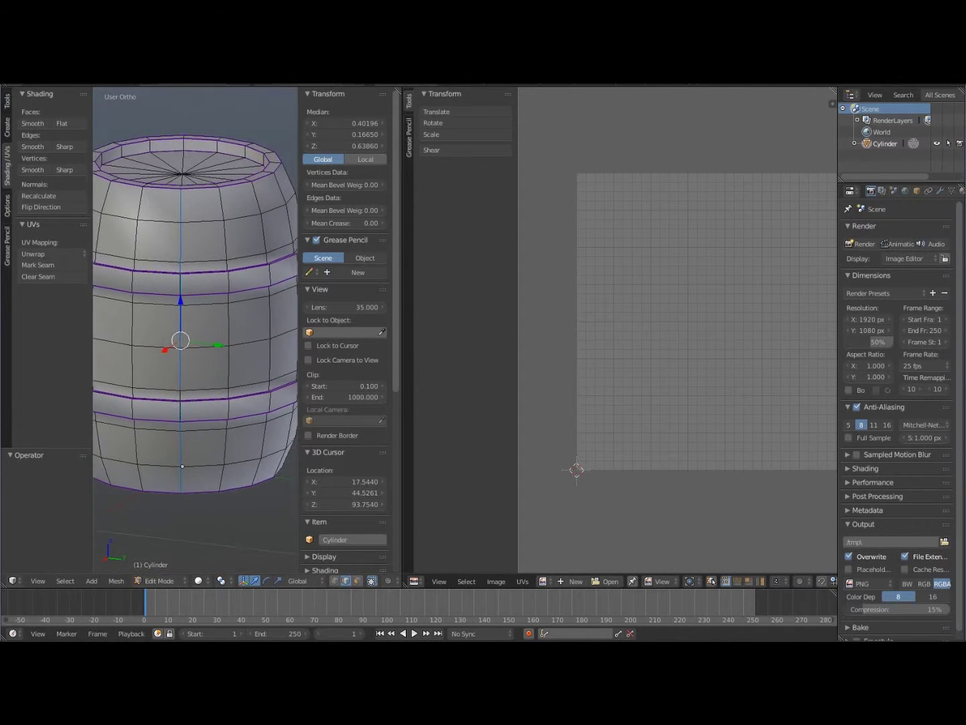
pyautogui.hotkey('ctrl', 'e')
pyautogui.click(193, 392)
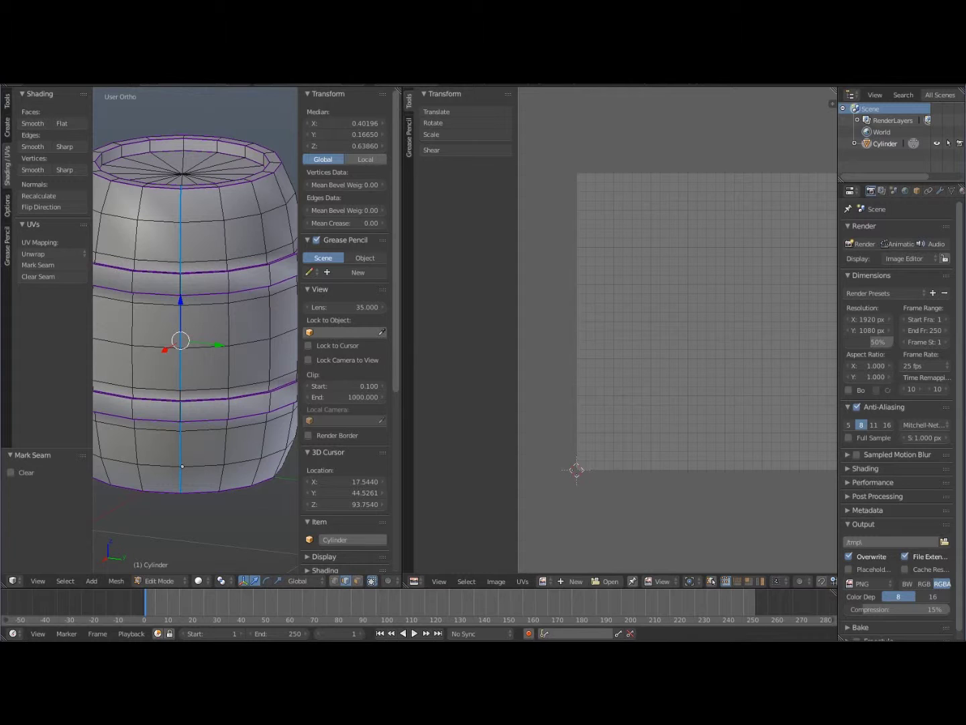
# Select the whole barrel and unwrap it along the vertical side seam
pyautogui.press('a')
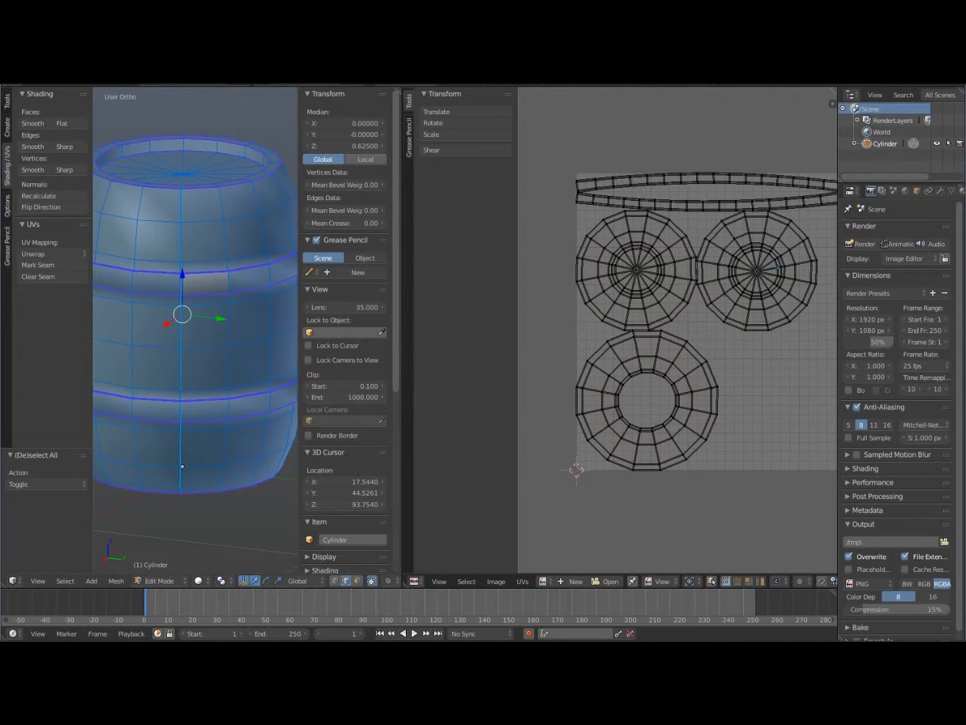
pyautogui.press('u')
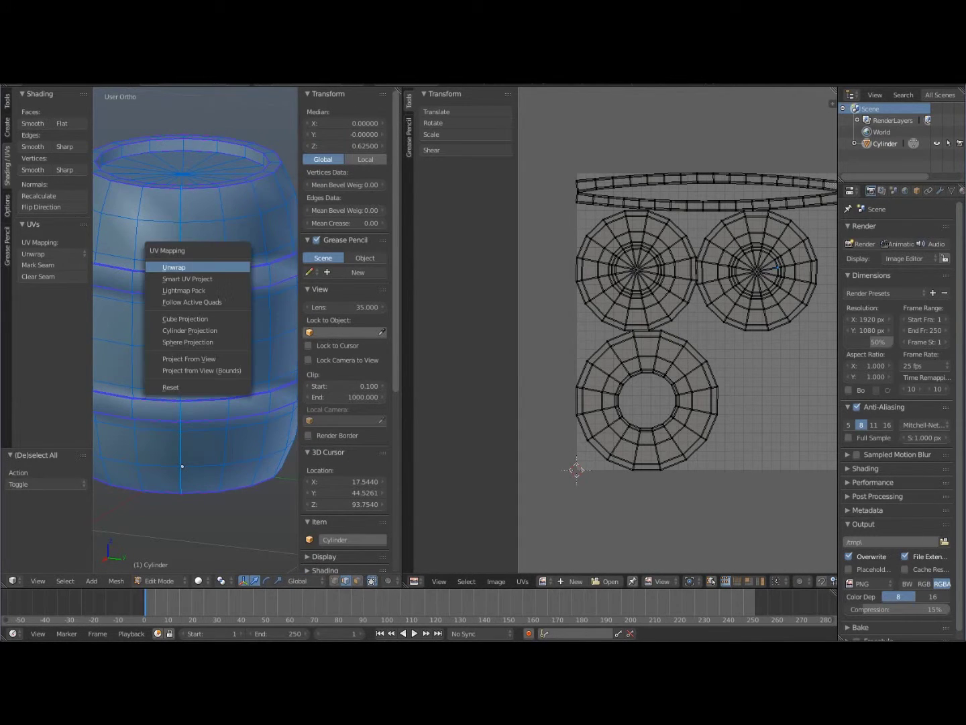
pyautogui.click(183, 265)
pyautogui.moveTo(710, 329); pyautogui.dragTo(638, 323, button='middle')
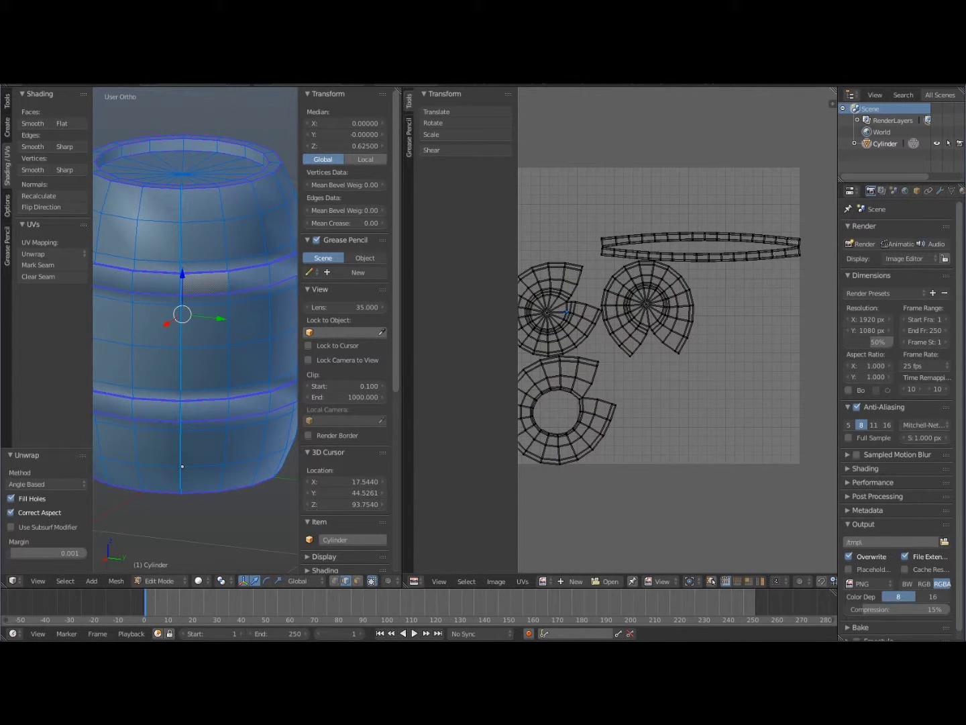
pyautogui.scroll(8, 637, 318)
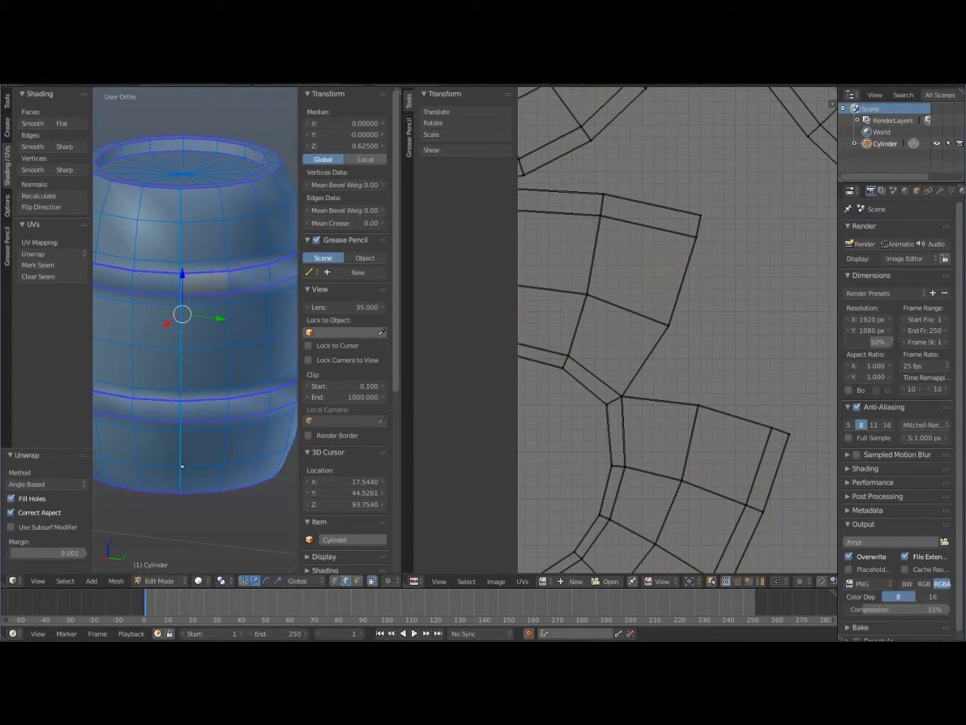
# Mark the missed short vertical edge directly above the lower hoop as a seam
pyautogui.moveTo(167, 396); pyautogui.dragTo(138, 437, button='middle')
pyautogui.scroll(4, 195, 330)
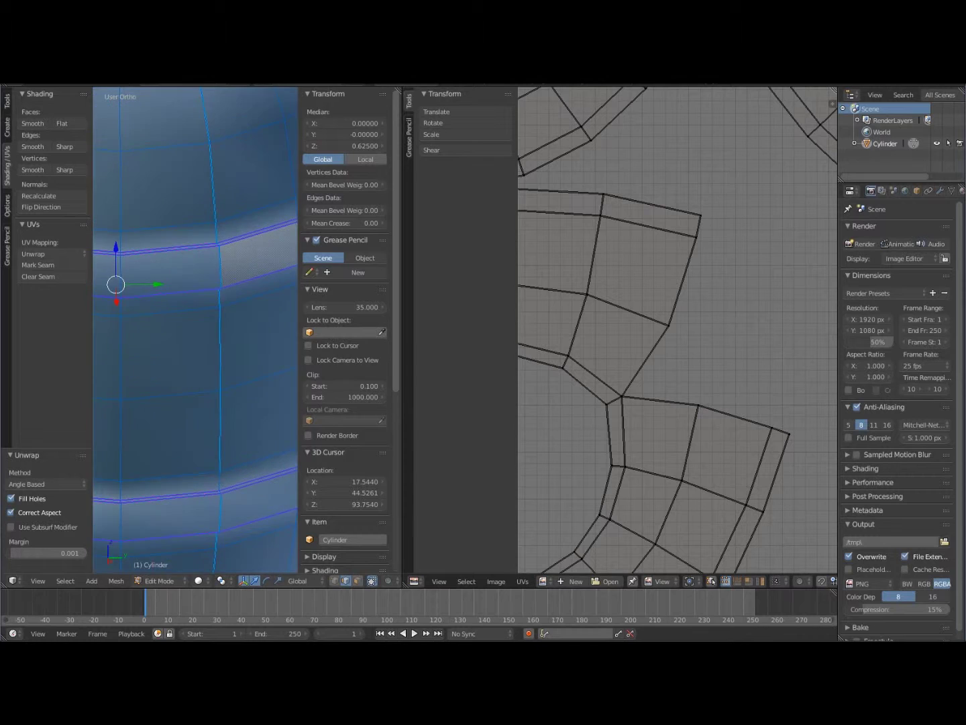
pyautogui.rightClick(220, 481)
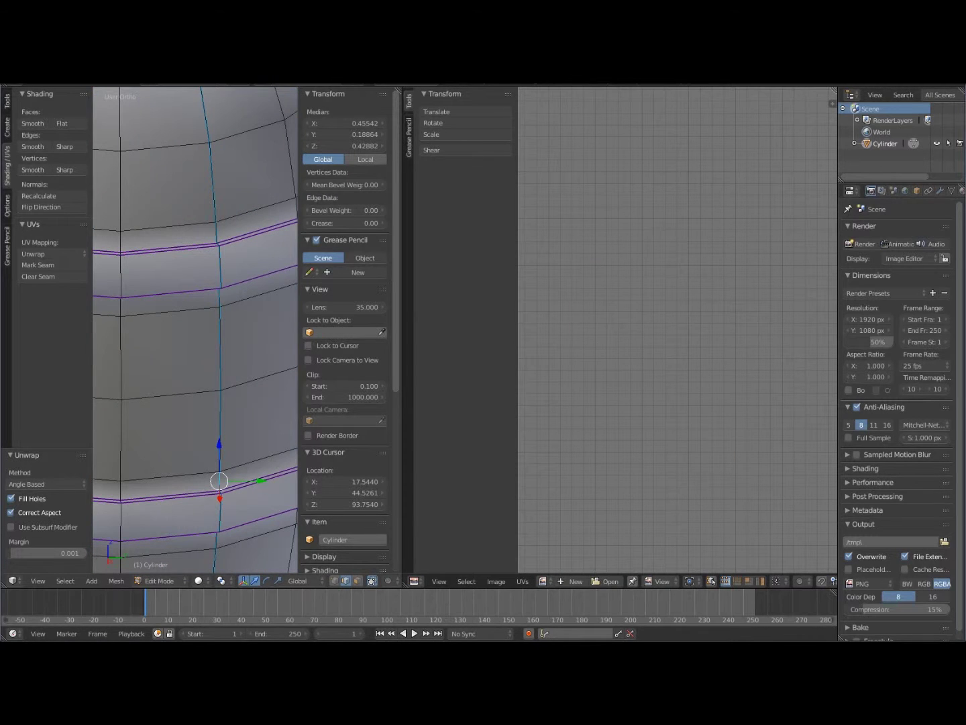
pyautogui.hotkey('ctrl', 'e')
pyautogui.click(194, 371)
# Reselect the entire mesh and unwrap it again so the middle wood section splits off along the completed seam
pyautogui.press('a')
pyautogui.press('a')
pyautogui.press('u')
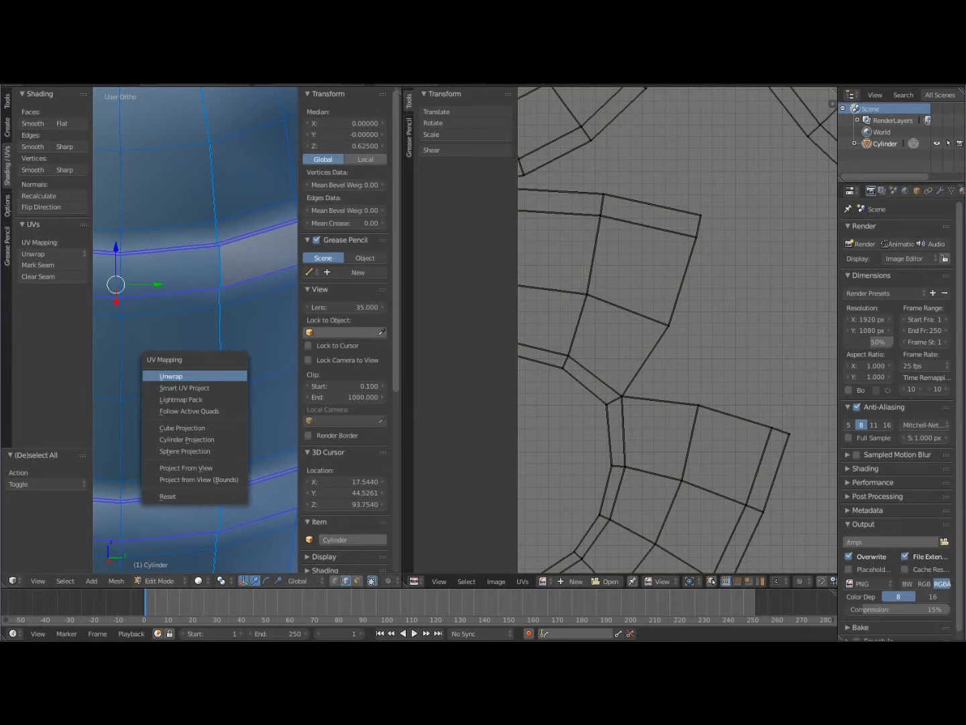
pyautogui.click(194, 373)
pyautogui.scroll(-3, 678, 330)
pyautogui.scroll(-1, 678, 330)
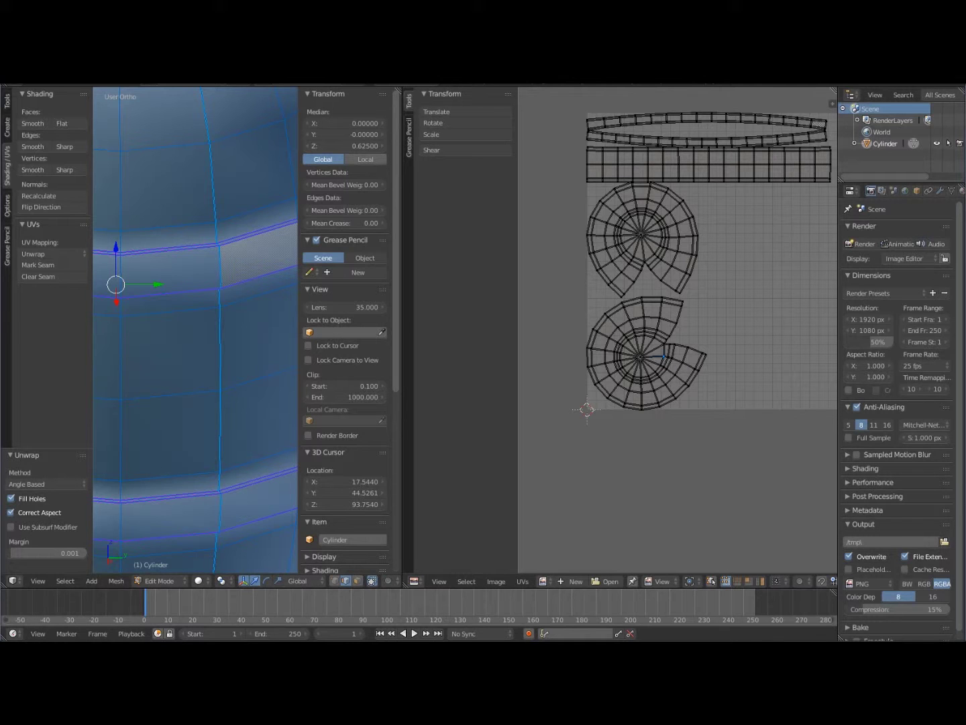
pyautogui.moveTo(678, 330); pyautogui.dragTo(644, 452, button='middle')
# Enlarge the 3D view, select the inner edge loops around the barrel's top and bottom lids and mark them as seams
pyautogui.moveTo(202, 281); pyautogui.dragTo(223, 422, button='middle')
pyautogui.scroll(-2, 223, 422)
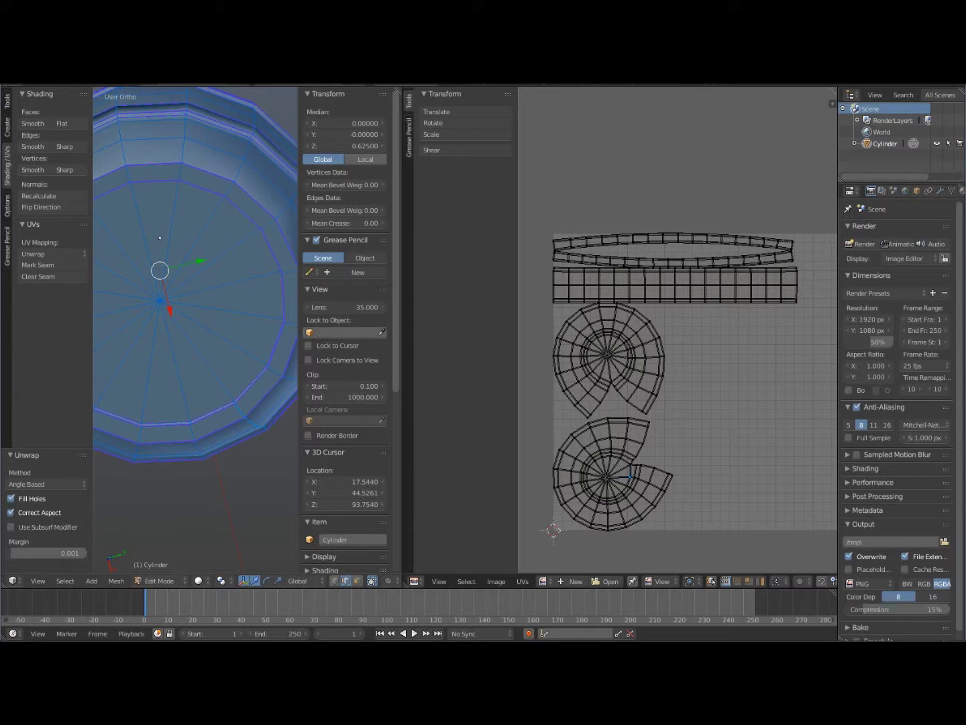
pyautogui.moveTo(214, 376); pyautogui.dragTo(202, 295, button='middle')
pyautogui.moveTo(403, 329); pyautogui.dragTo(550, 329)
pyautogui.moveTo(269, 329); pyautogui.dragTo(436, 330, button='middle')
pyautogui.rightClick(287, 170)
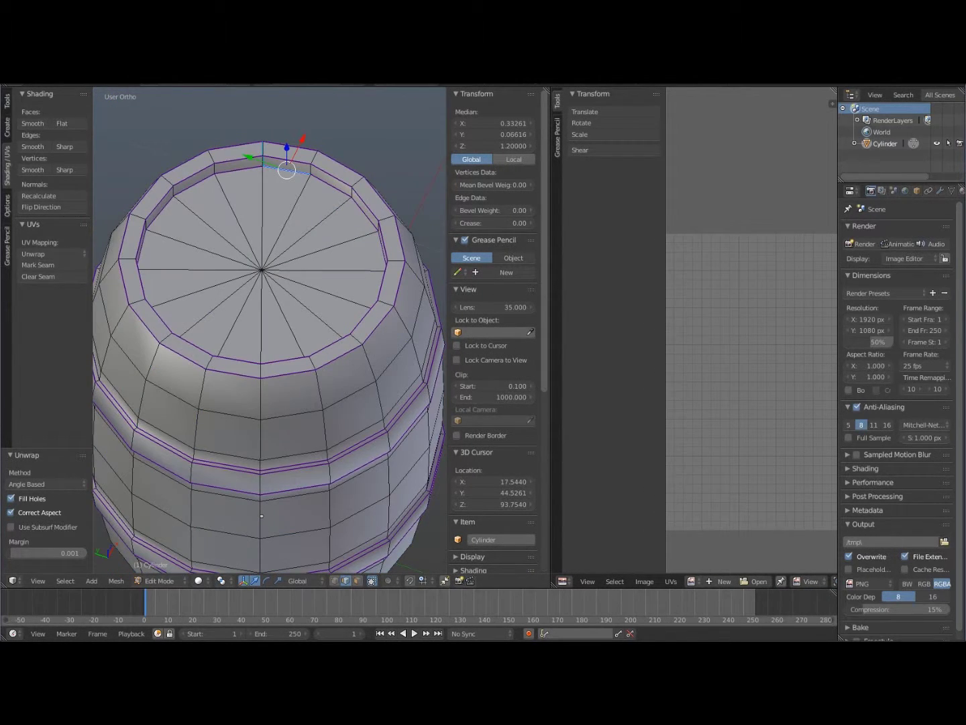
pyautogui.moveTo(285, 403); pyautogui.dragTo(270, 309, button='middle')
pyautogui.keyDown('shift'); pyautogui.rightClick(287, 220); pyautogui.keyUp('shift')
pyautogui.moveTo(287, 221); pyautogui.dragTo(244, 467, button='middle')
pyautogui.keyDown('shift'); pyautogui.moveTo(235, 395); pyautogui.dragTo(323, 450, button='middle'); pyautogui.keyUp('shift')
pyautogui.moveTo(323, 450); pyautogui.dragTo(300, 404, button='middle')
pyautogui.hotkey('ctrl', 'e')
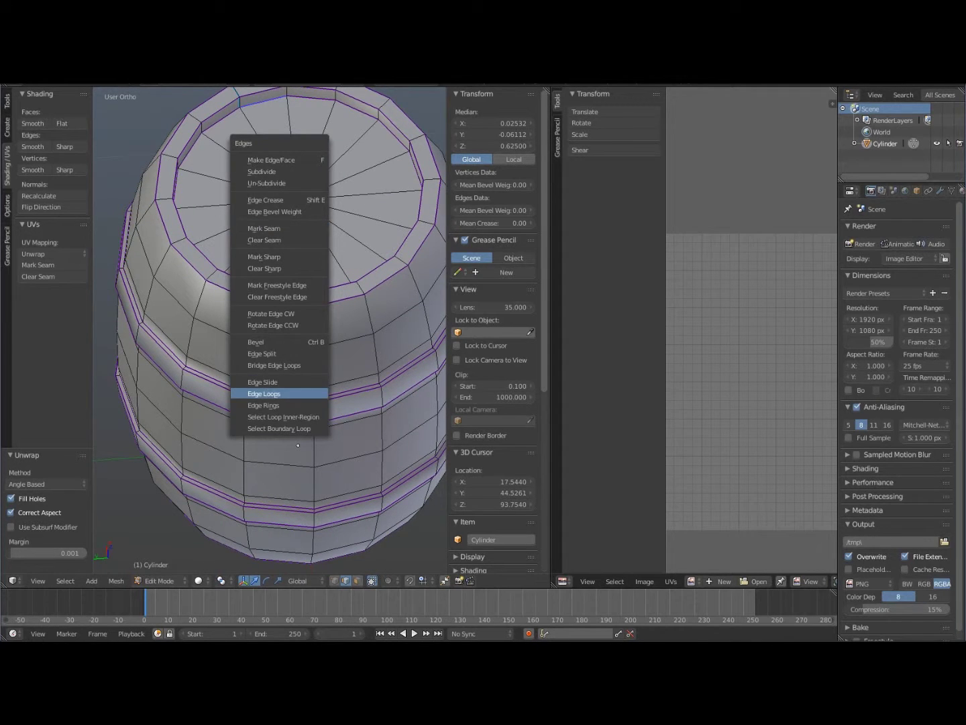
pyautogui.click(295, 394)
pyautogui.hotkey('ctrl', 'e')
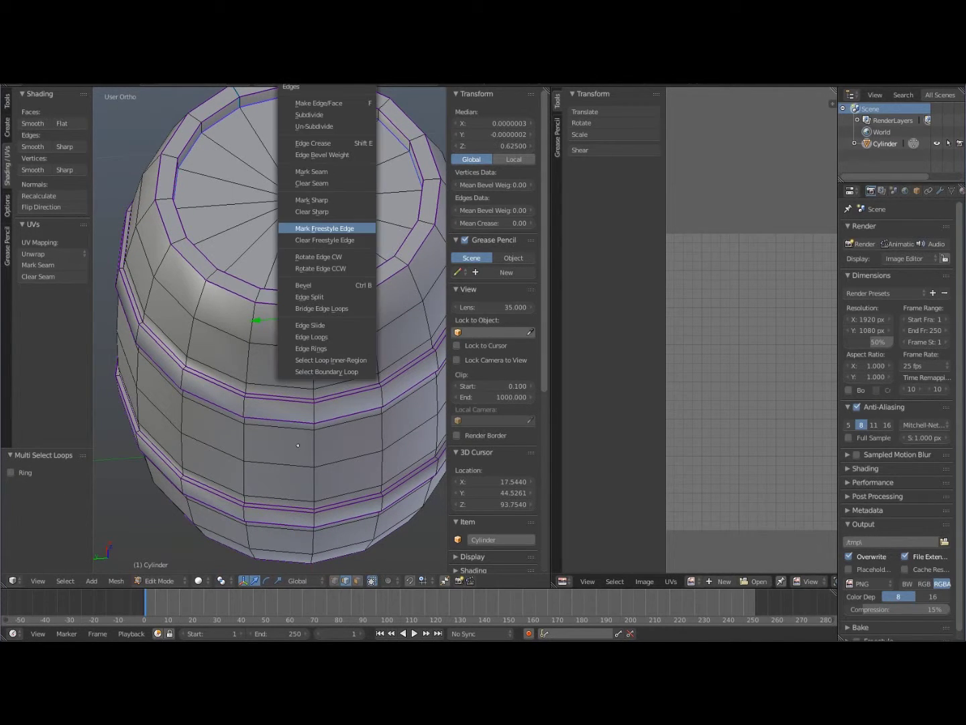
pyautogui.press('Up')
pyautogui.press('Up')
pyautogui.press('Up')
pyautogui.press('Up')
pyautogui.press('Return')
# Unwrap the whole barrel with the lid seams included and enlarge the UV editor to inspect the islands
pyautogui.press('a')
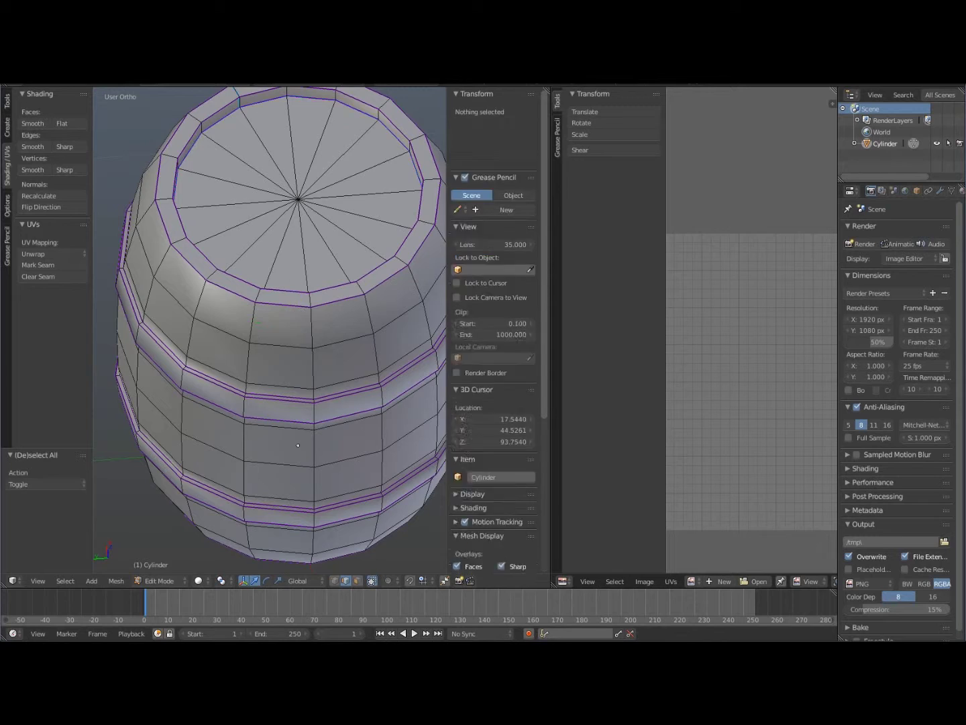
pyautogui.press('a')
pyautogui.press('u')
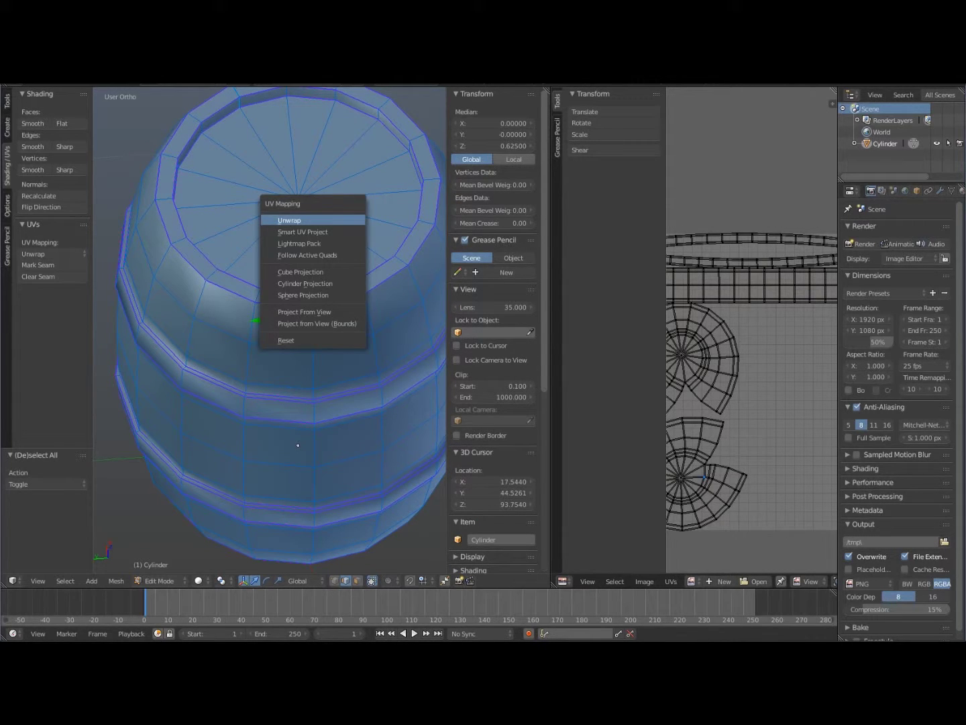
pyautogui.press('Return')
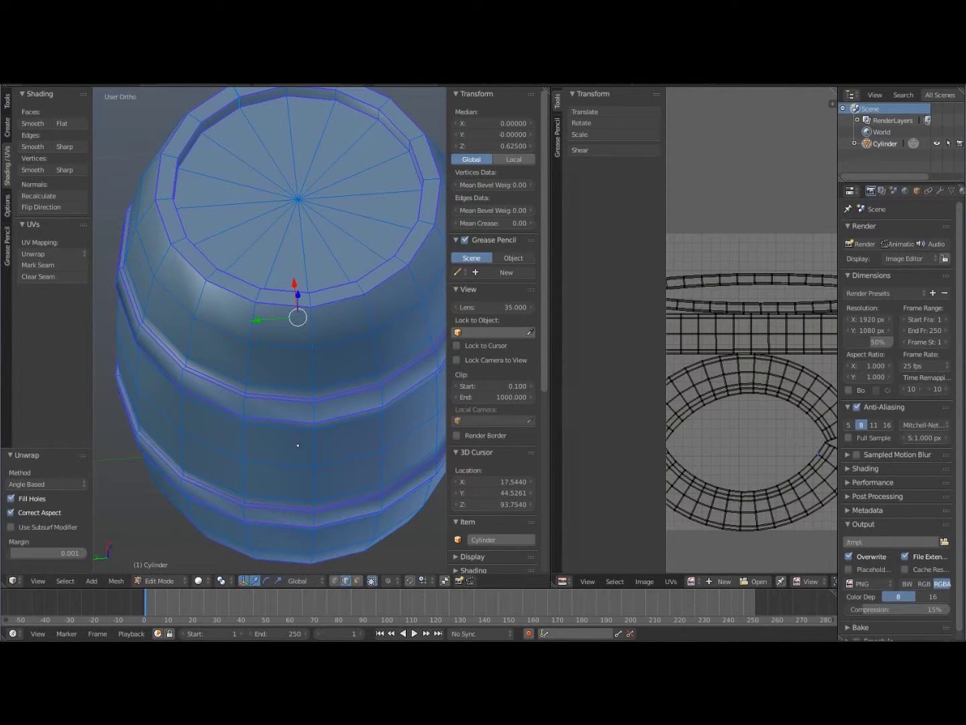
pyautogui.moveTo(550, 375); pyautogui.dragTo(356, 377)
pyautogui.moveTo(644, 401); pyautogui.dragTo(632, 379, button='middle')
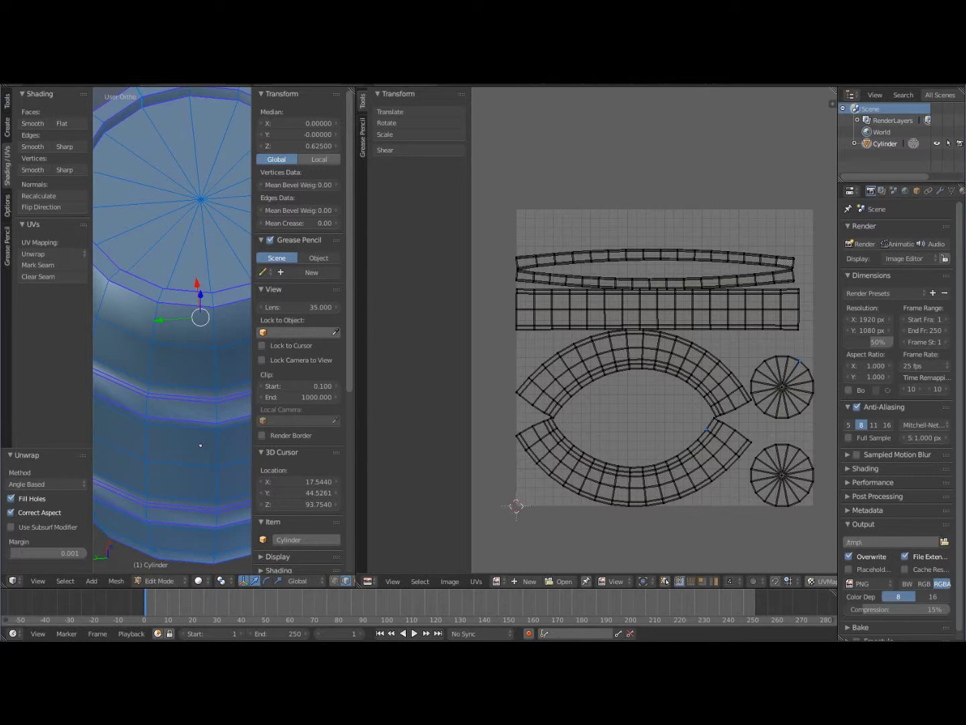
pyautogui.scroll(1, 618, 321)
pyautogui.scroll(-3, 618, 321)
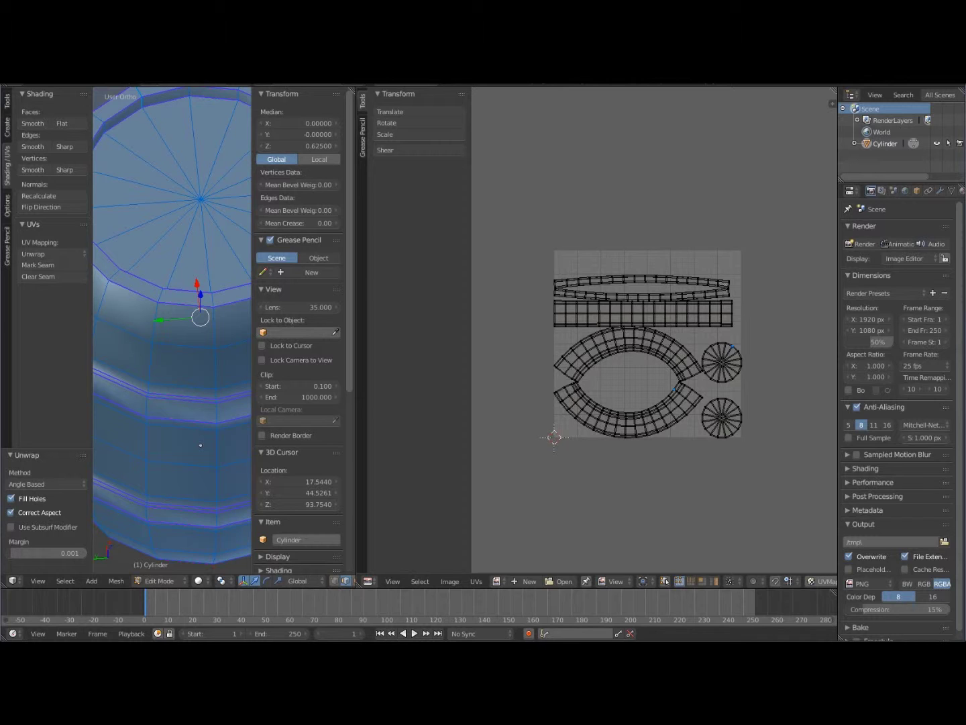
pyautogui.scroll(3, 645, 338)
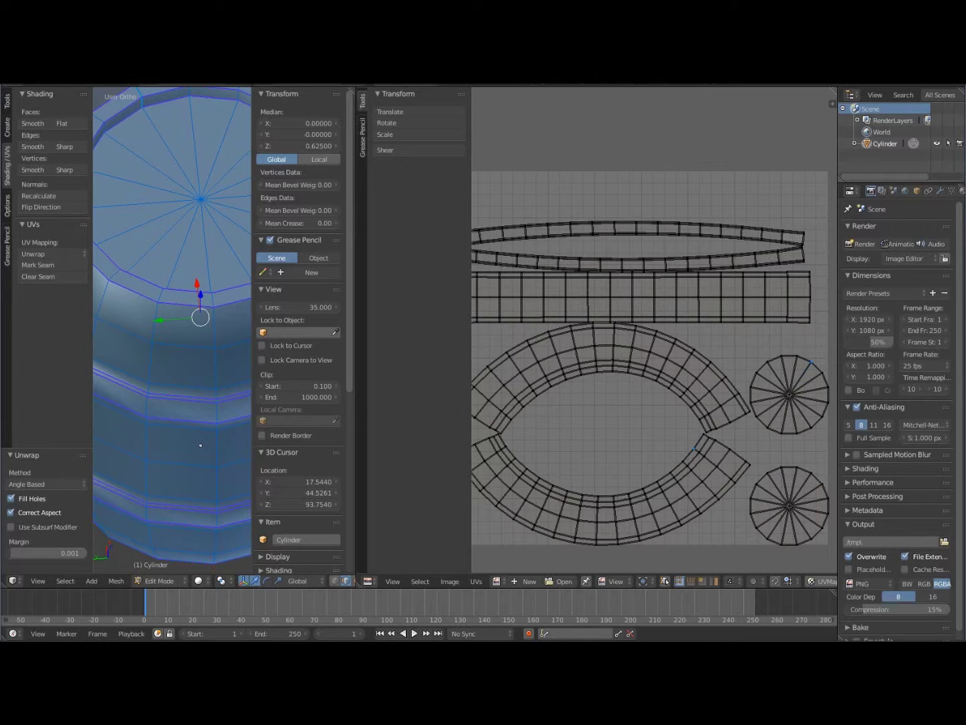
pyautogui.moveTo(642, 391); pyautogui.dragTo(657, 366, button='middle')
pyautogui.scroll(-1, 656, 365)
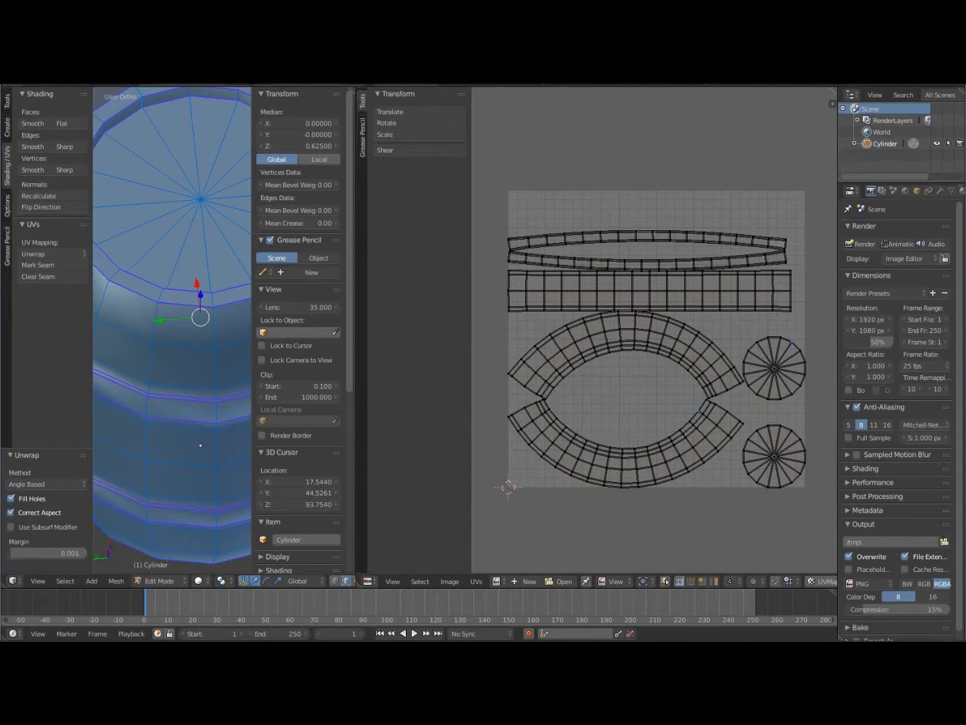
# Try Cylinder Projection on the whole barrel and undo it
pyautogui.press('u')
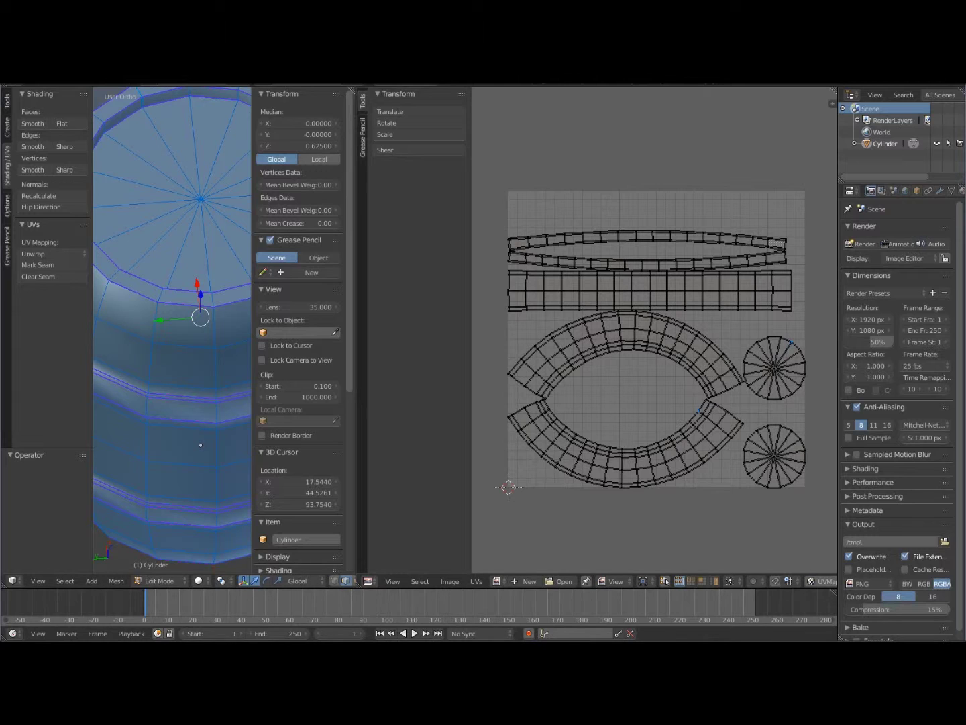
pyautogui.press('u')
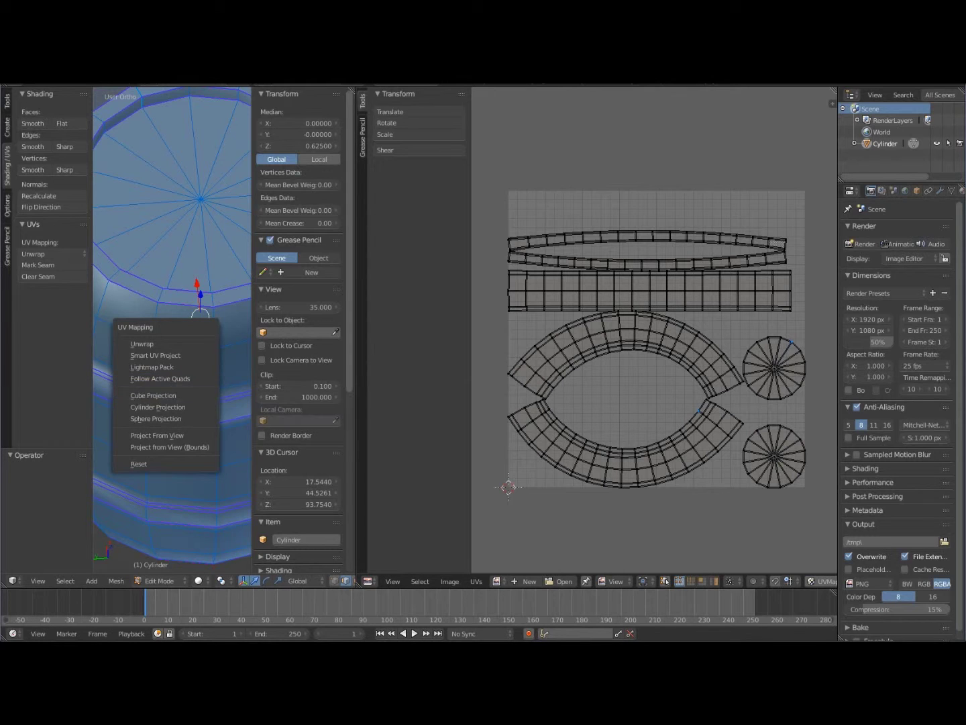
pyautogui.click(158, 407)
pyautogui.hotkey('ctrl', 'z')
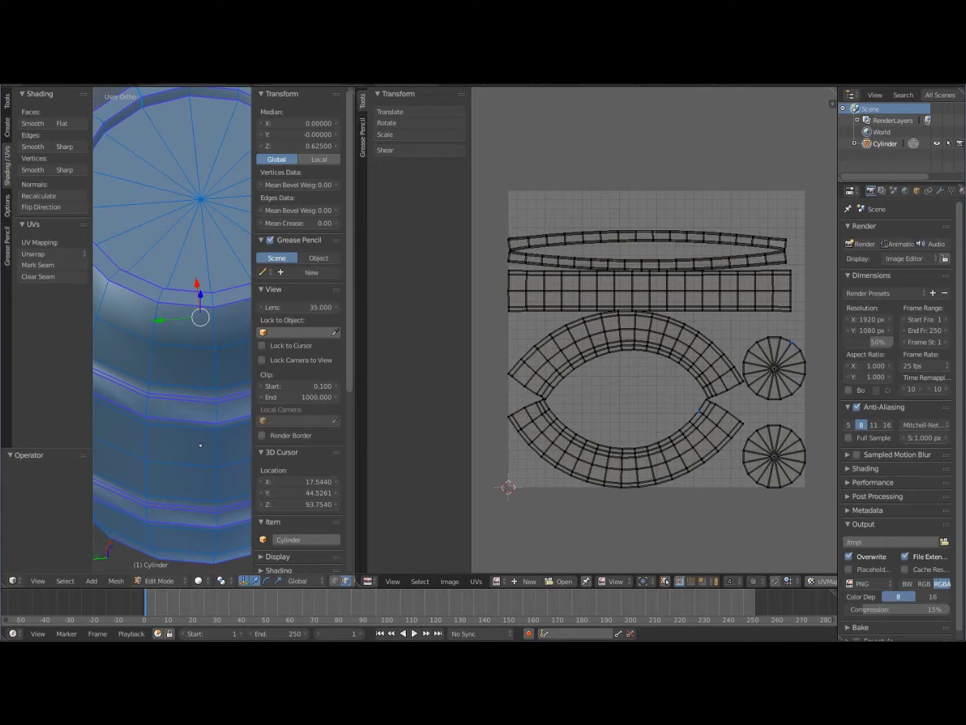
pyautogui.press('u')
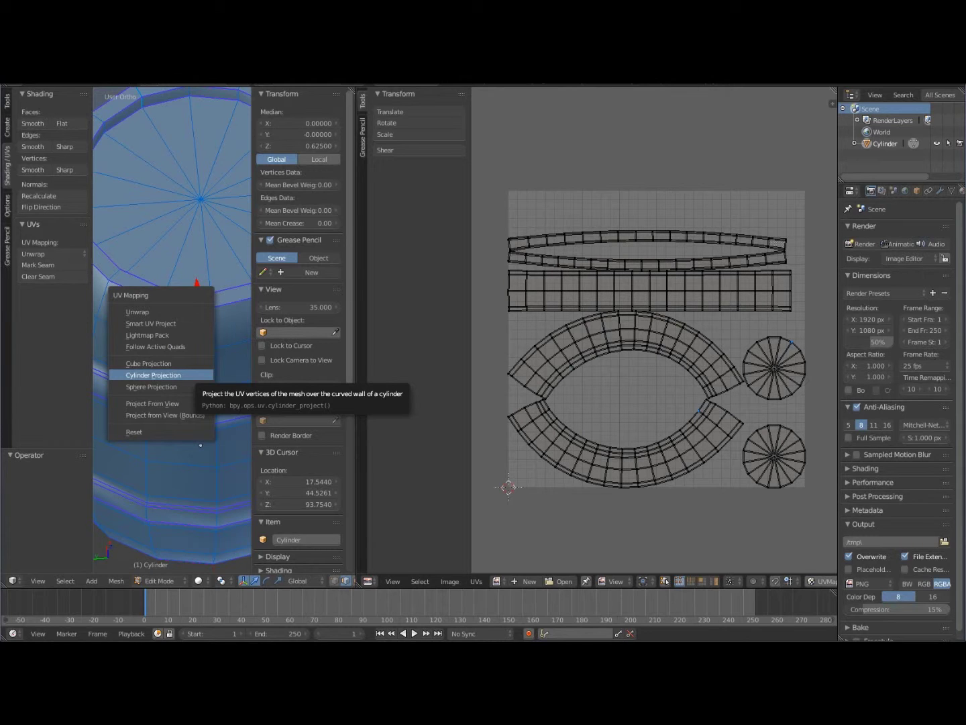
pyautogui.moveTo(200, 444)
pyautogui.mouseDown(button='middle')
pyautogui.moveTo(197, 492)
pyautogui.moveTo(184, 444)
pyautogui.mouseUp(button='middle')
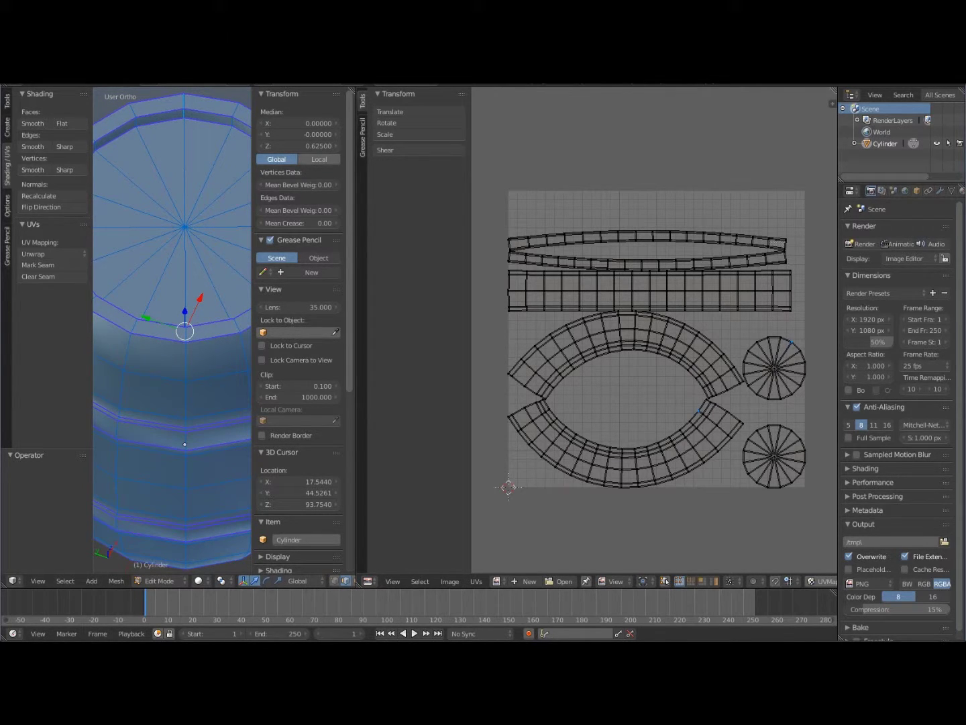
# Select the extra edge loops running close beside the hoop borders and clear their seams
pyautogui.moveTo(185, 443)
pyautogui.mouseDown(button='middle')
pyautogui.moveTo(186, 431)
pyautogui.moveTo(185, 469)
pyautogui.mouseUp(button='middle')
pyautogui.rightClick(223, 363)
pyautogui.moveTo(222, 363); pyautogui.dragTo(206, 390, button='middle')
pyautogui.keyDown('shift'); pyautogui.rightClick(209, 259); pyautogui.keyUp('shift')
pyautogui.keyDown('shift'); pyautogui.rightClick(180, 463); pyautogui.keyUp('shift')
pyautogui.keyDown('shift'); pyautogui.rightClick(181, 462); pyautogui.keyUp('shift')
pyautogui.hotkey('ctrl', 'z')
pyautogui.moveTo(185, 403); pyautogui.dragTo(174, 489, button='middle')
pyautogui.keyDown('shift'); pyautogui.rightClick(176, 274); pyautogui.keyUp('shift')
pyautogui.hotkey('ctrl', 'e')
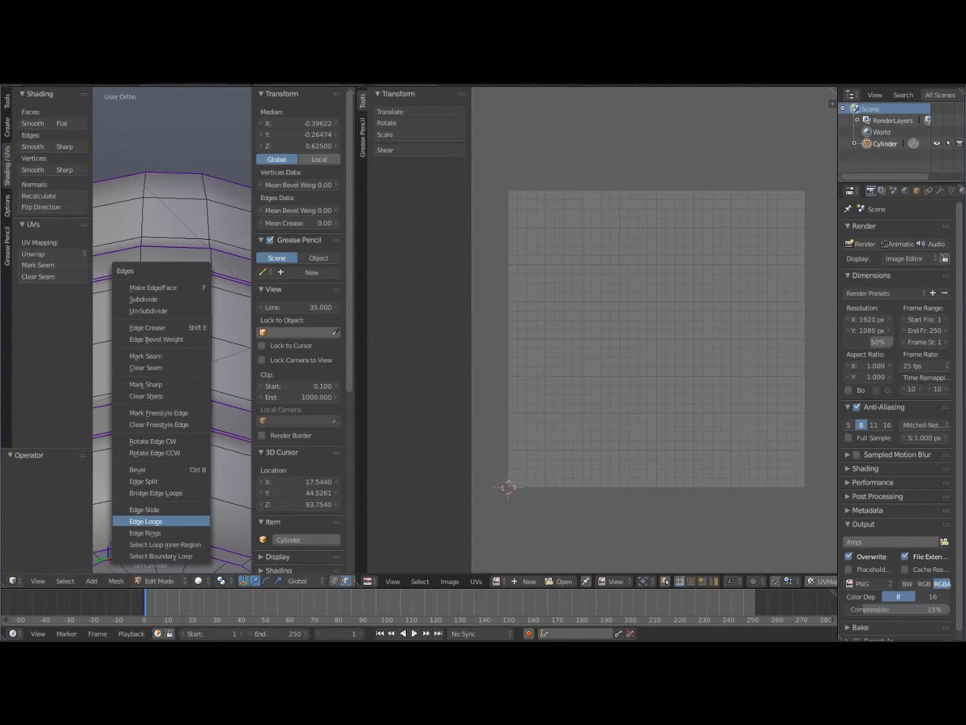
pyautogui.press('Return')
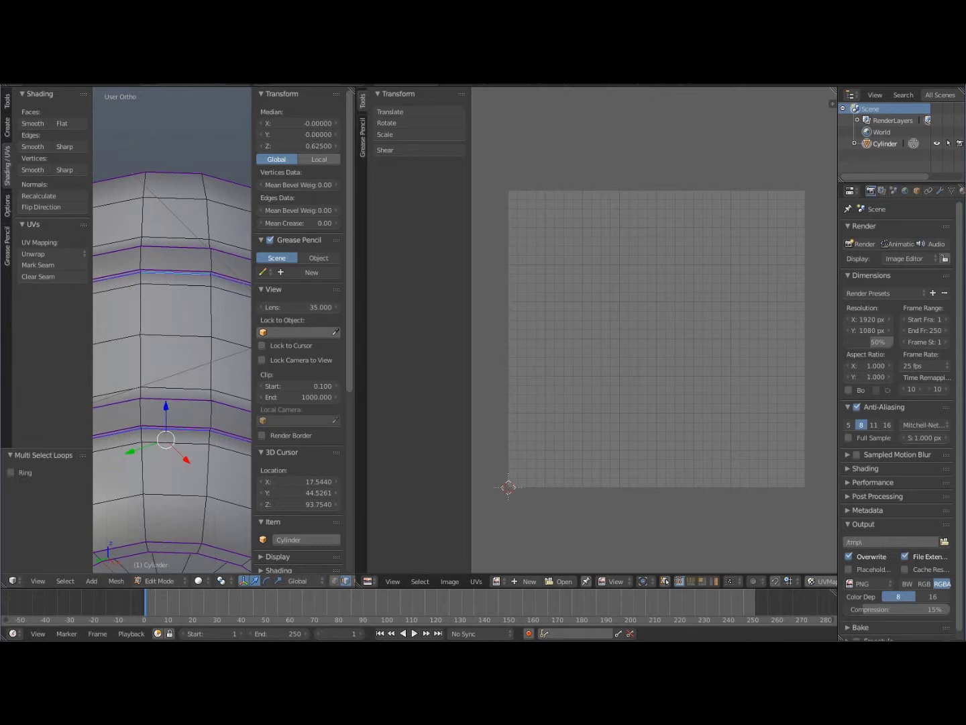
pyautogui.hotkey('ctrl', 'e')
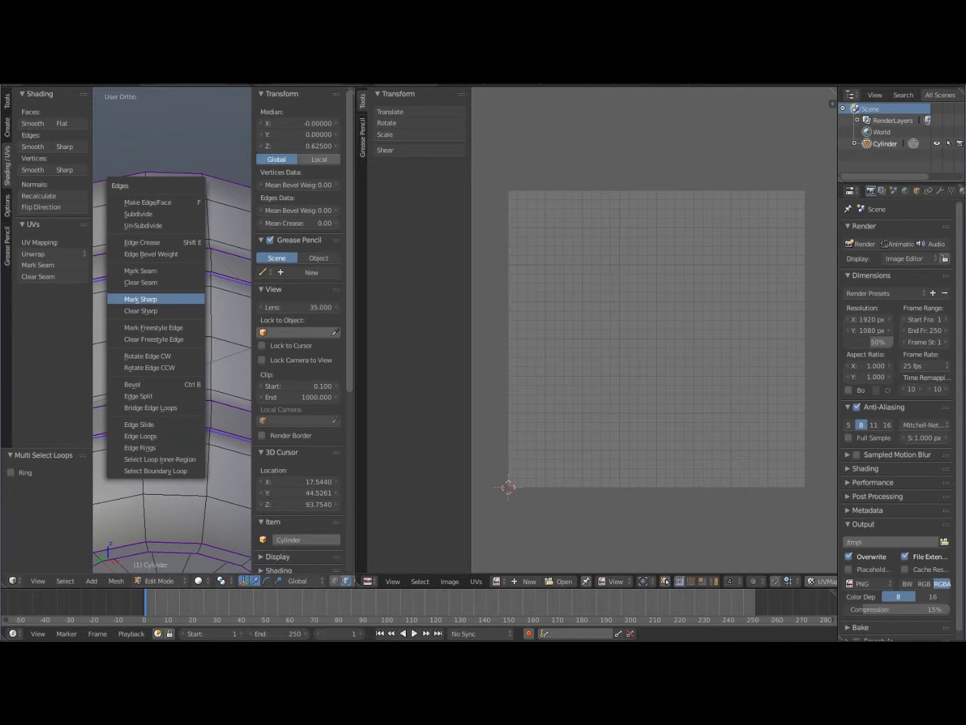
pyautogui.click(155, 283)
pyautogui.moveTo(156, 283); pyautogui.dragTo(165, 171, button='middle')
# Select the whole barrel mesh and unwrap it again with the reduced hoop seams
pyautogui.press('a')
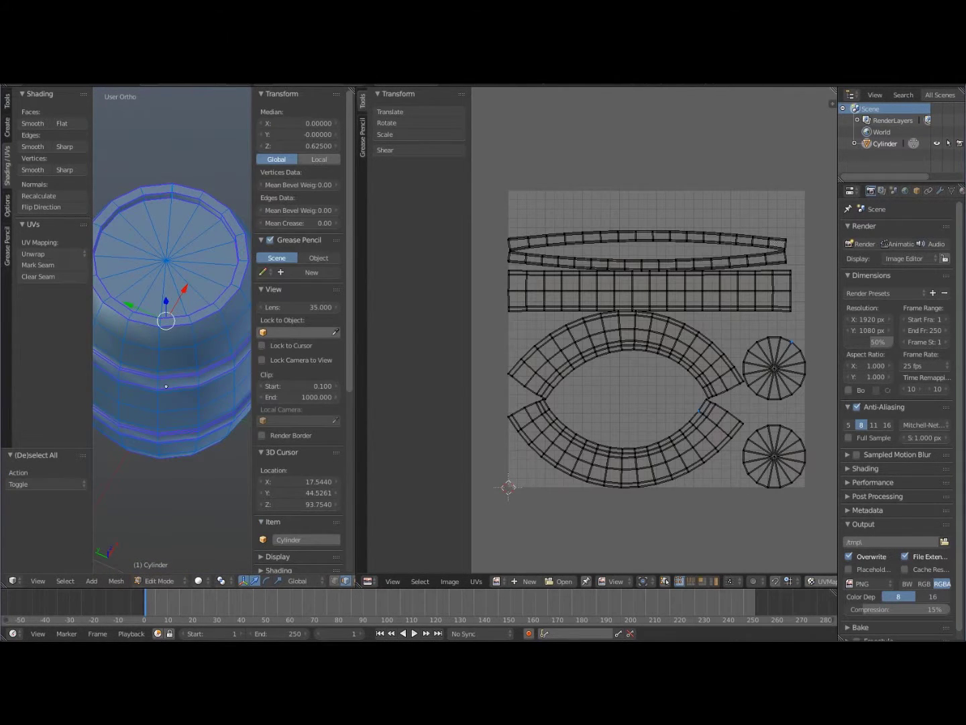
pyautogui.press('u')
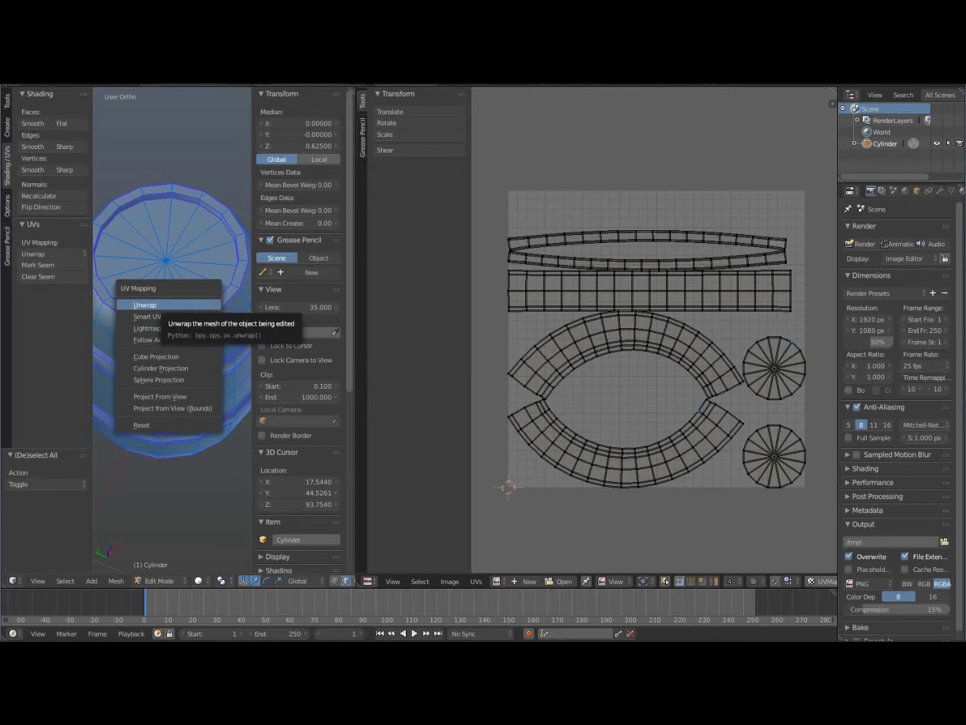
pyautogui.click(145, 305)
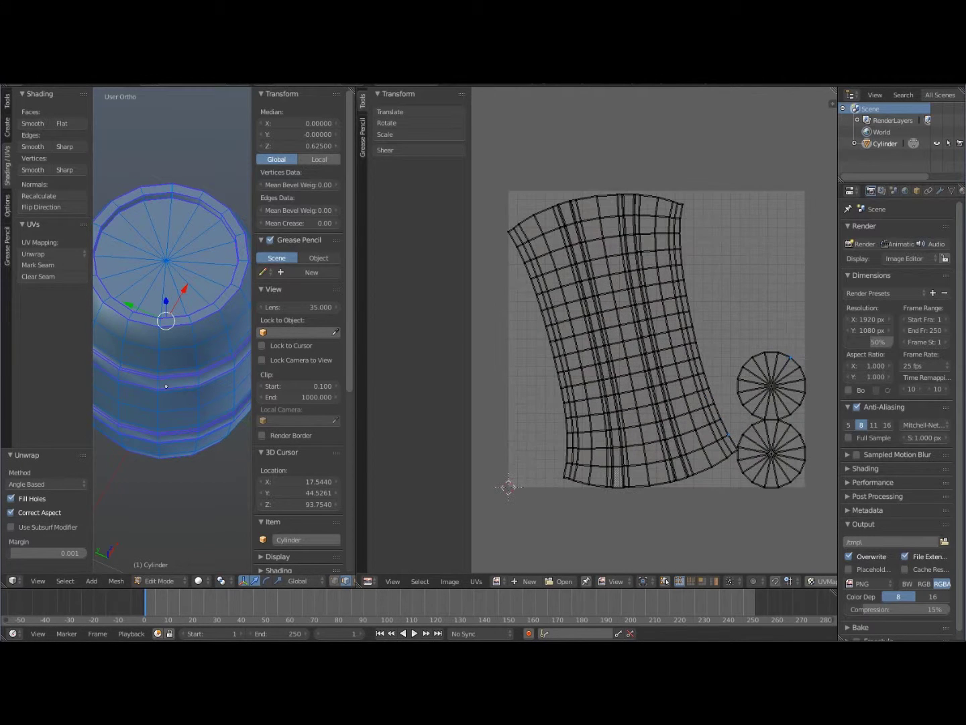
pyautogui.moveTo(168, 390); pyautogui.dragTo(172, 307, button='middle')
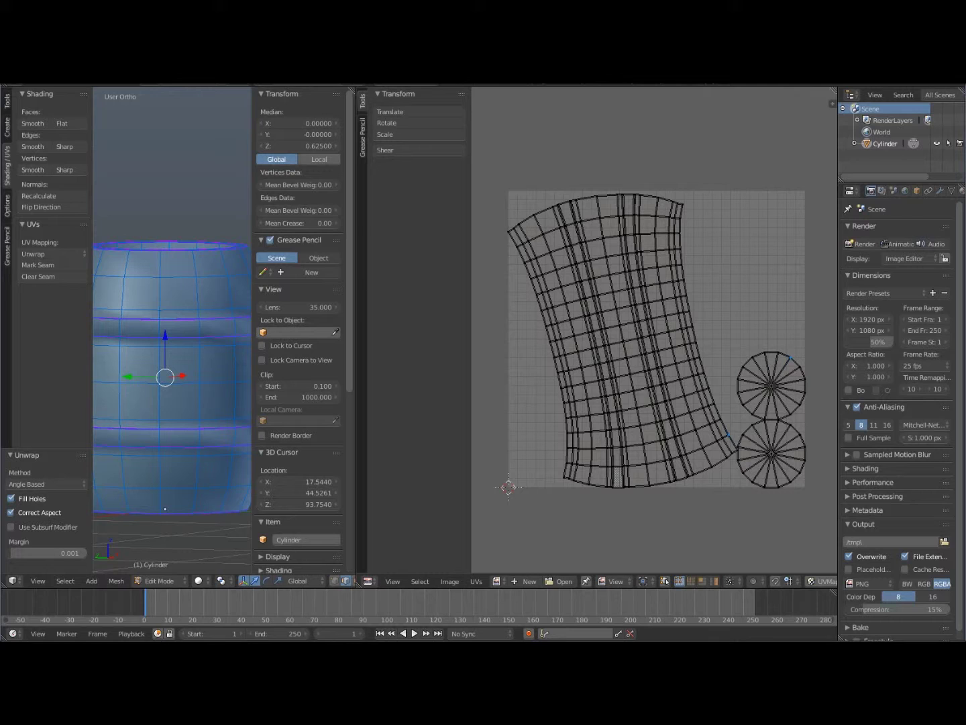
# Try Minimize Stretch and Pack Islands on the new UV layout without selecting any island
pyautogui.click(476, 582)
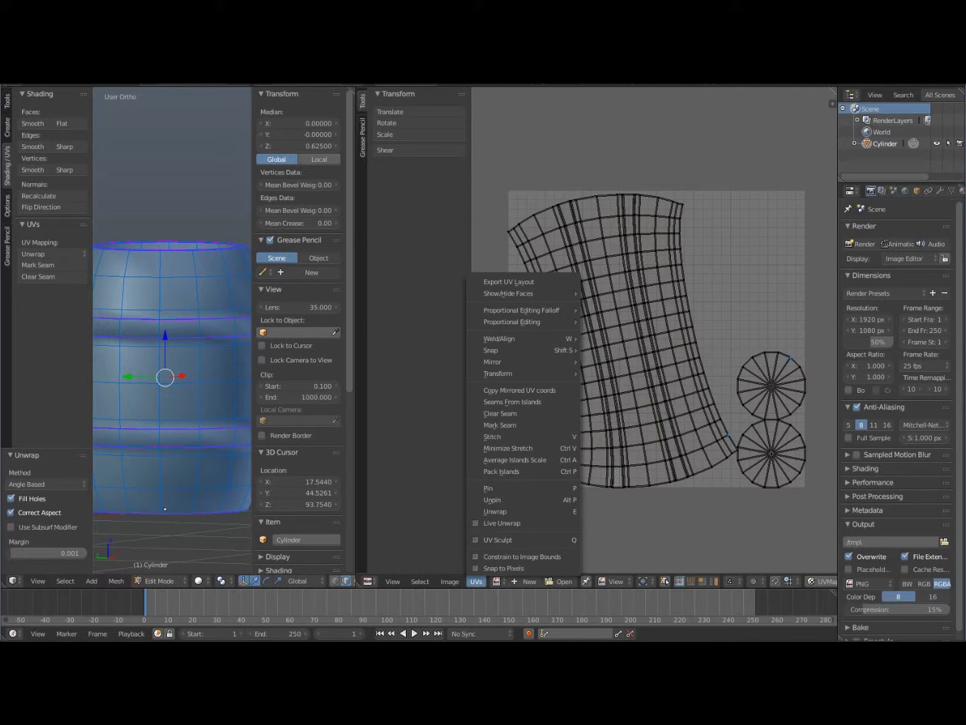
pyautogui.moveTo(523, 310)
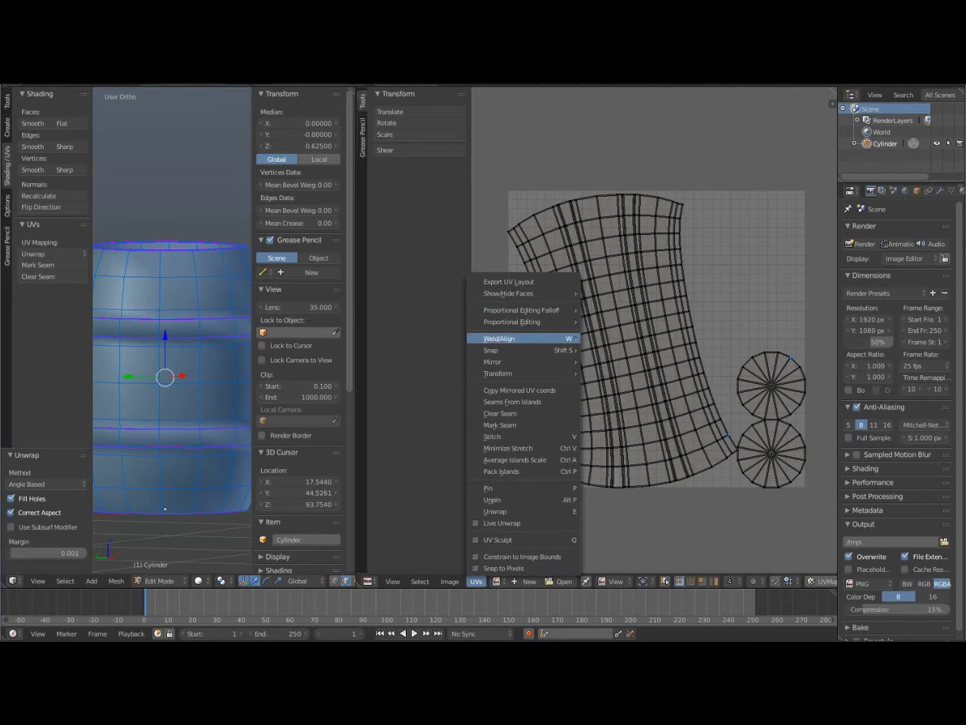
pyautogui.moveTo(510, 372)
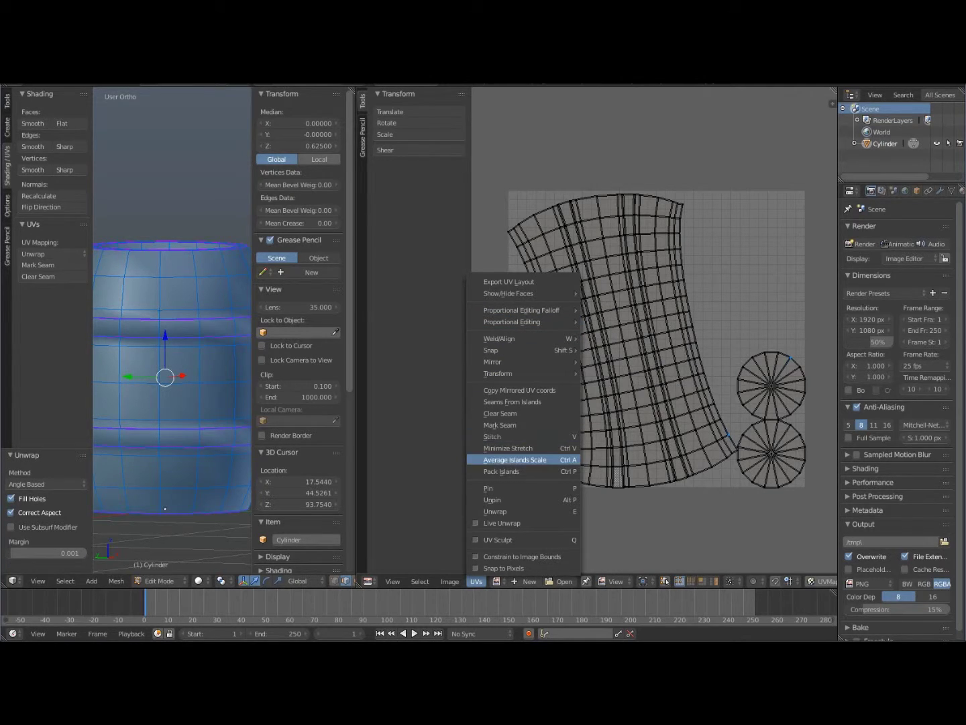
pyautogui.click(507, 448)
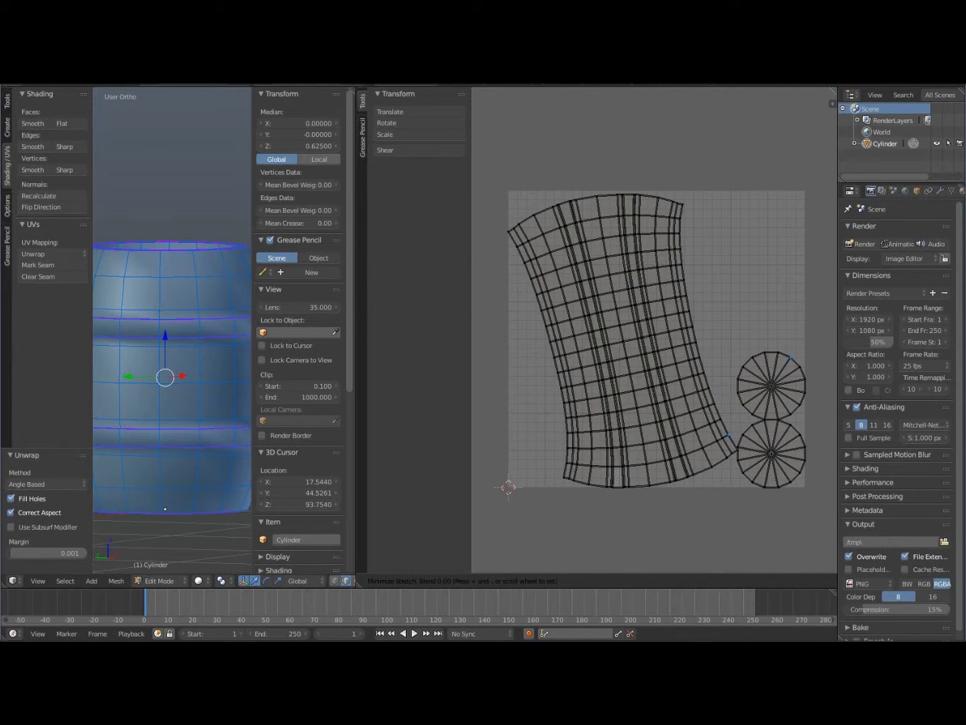
pyautogui.press('Escape')
pyautogui.click(476, 582)
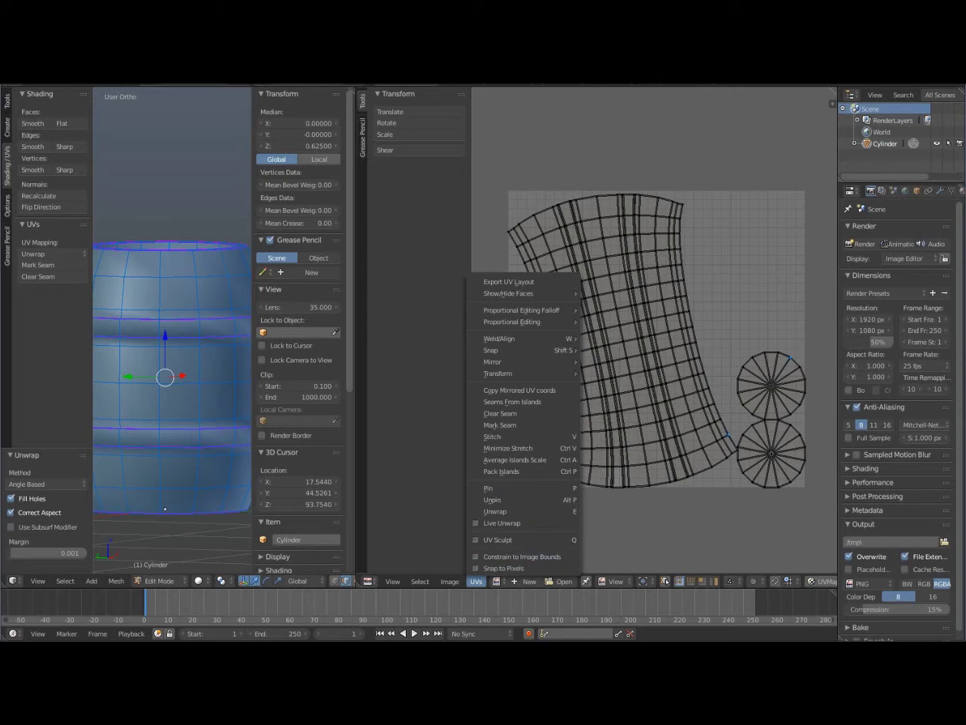
pyautogui.click(502, 471)
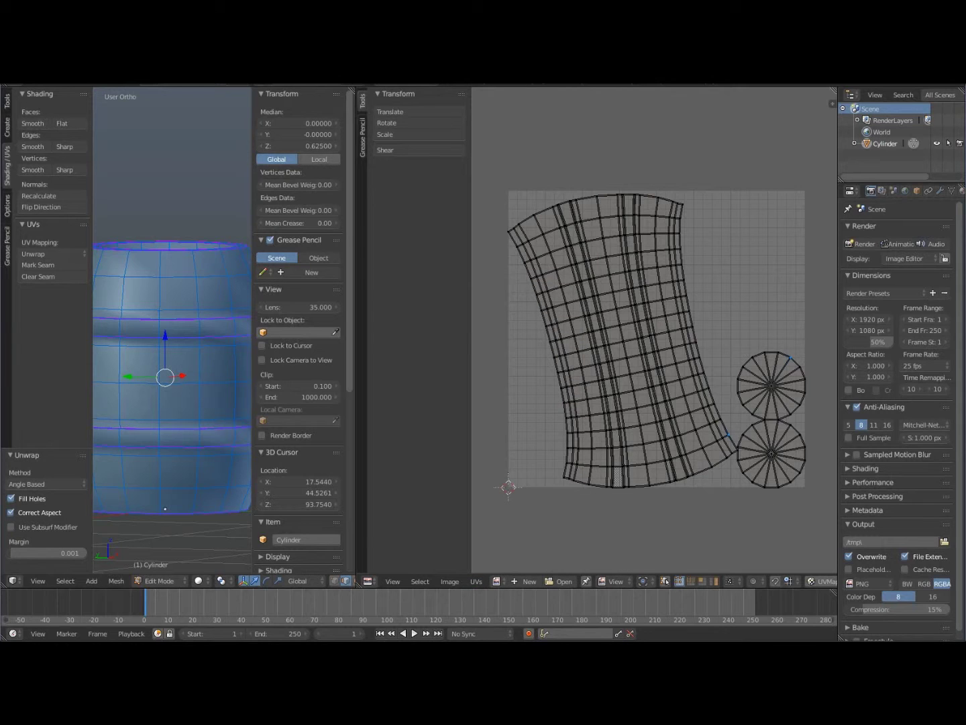
# Lasso-select the large barrel side island in the UV layout and try Minimize Stretch on it
pyautogui.moveTo(512, 190)
pyautogui.keyDown('ctrl'); pyautogui.mouseDown()
pyautogui.moveTo(489, 245)
pyautogui.moveTo(541, 499)
pyautogui.moveTo(708, 497)
pyautogui.moveTo(738, 454)
pyautogui.moveTo(716, 309)
pyautogui.moveTo(685, 193)
pyautogui.mouseUp(); pyautogui.keyUp('ctrl')
pyautogui.moveTo(736, 427)
pyautogui.keyDown('ctrl'); pyautogui.mouseDown()
pyautogui.moveTo(727, 444)
pyautogui.moveTo(734, 431)
pyautogui.mouseUp(); pyautogui.keyUp('ctrl')
pyautogui.scroll(3, 734, 430)
pyautogui.moveTo(734, 432); pyautogui.dragTo(734, 377, button='middle')
pyautogui.scroll(-3, 734, 377)
pyautogui.click(476, 582)
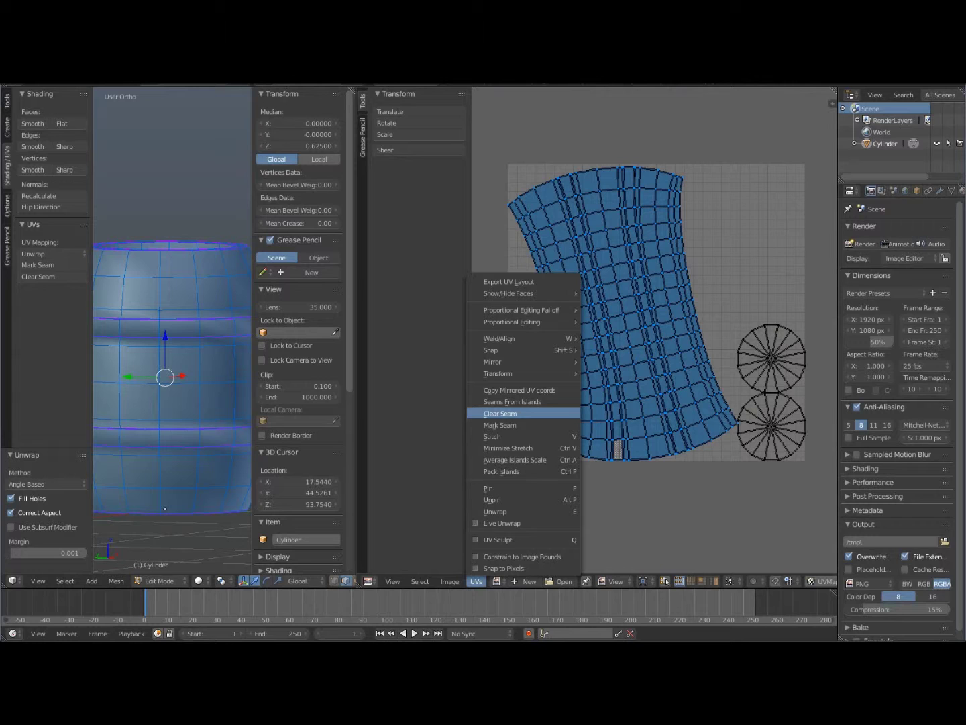
pyautogui.click(508, 448)
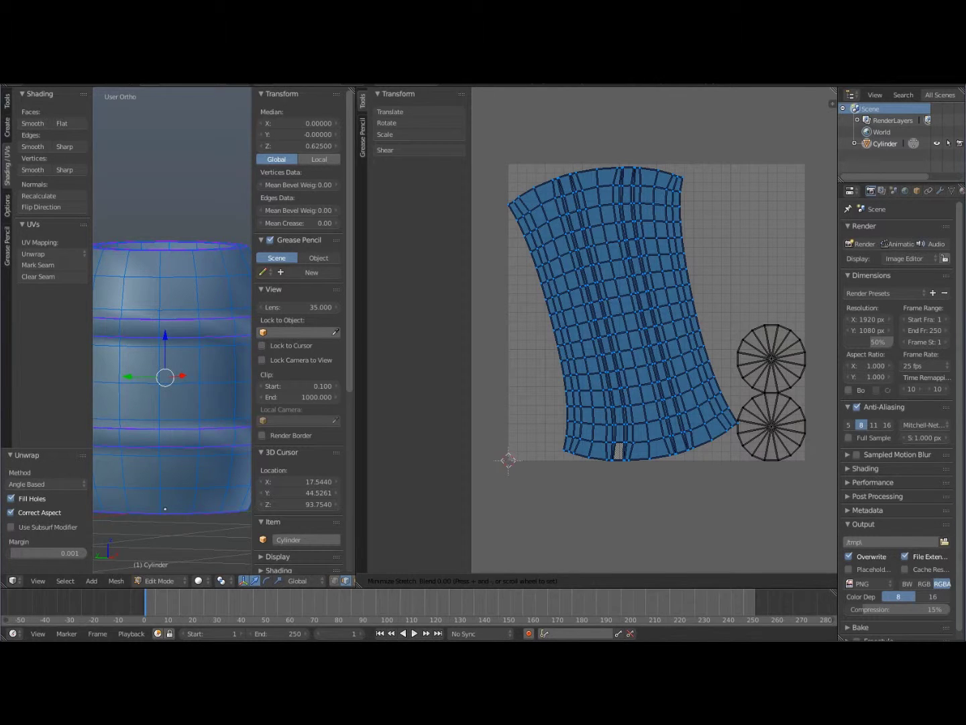
pyautogui.press('Escape')
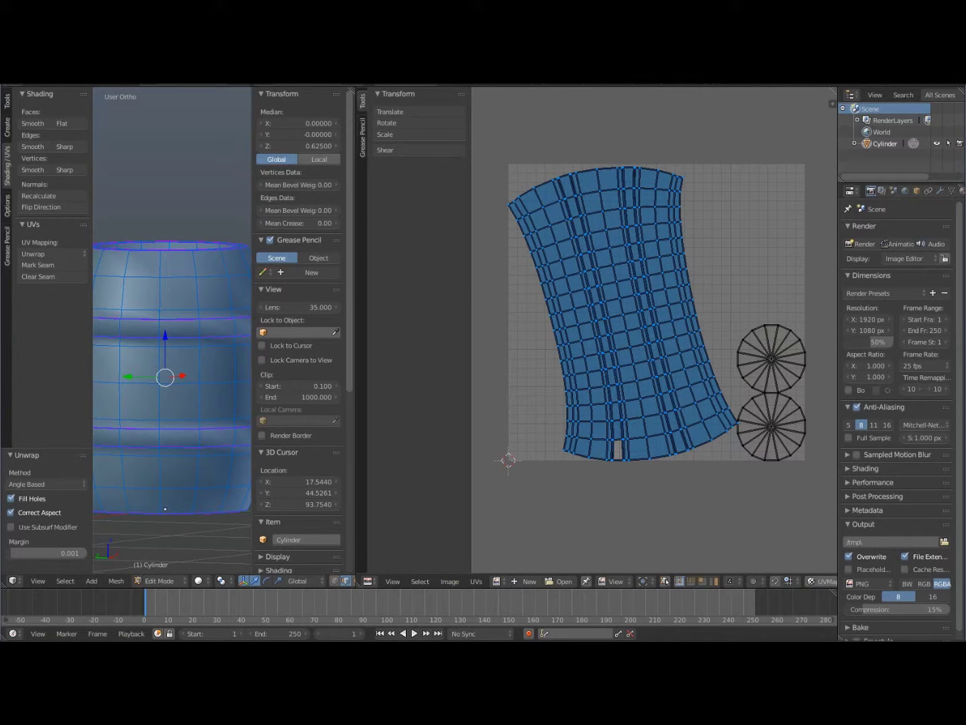
# Try Align Auto on the selected barrel side island and undo it
pyautogui.click(475, 581)
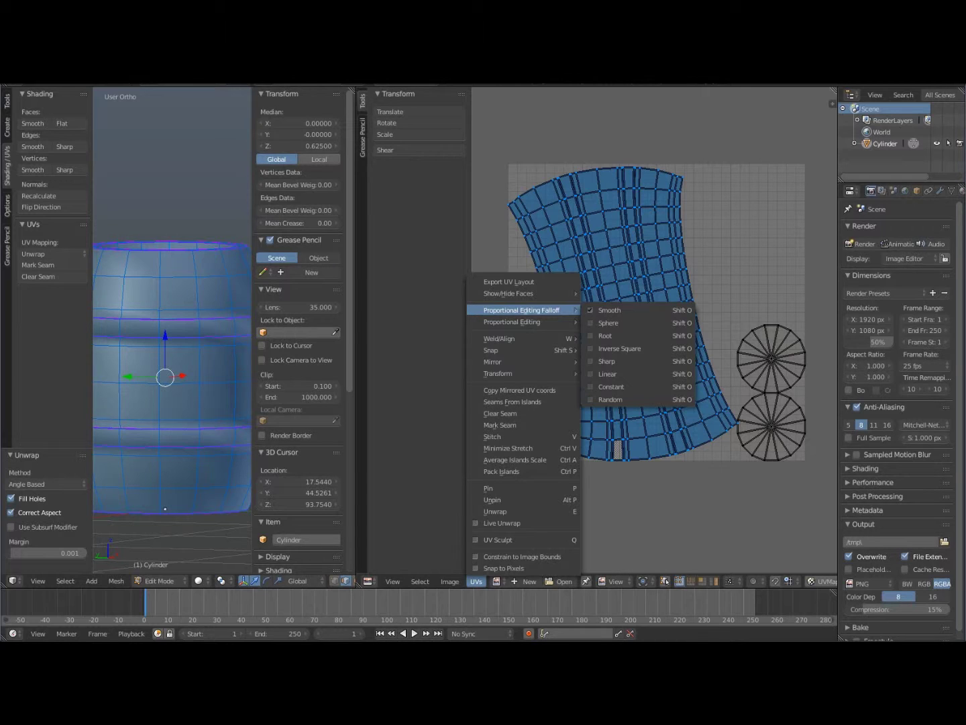
pyautogui.moveTo(509, 362)
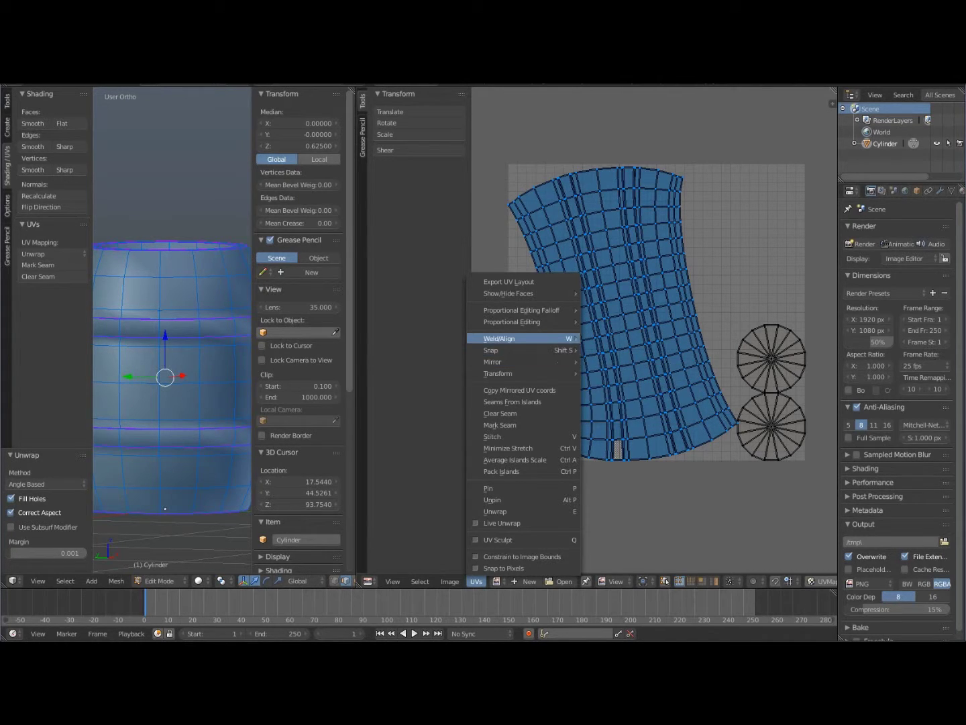
pyautogui.moveTo(511, 338)
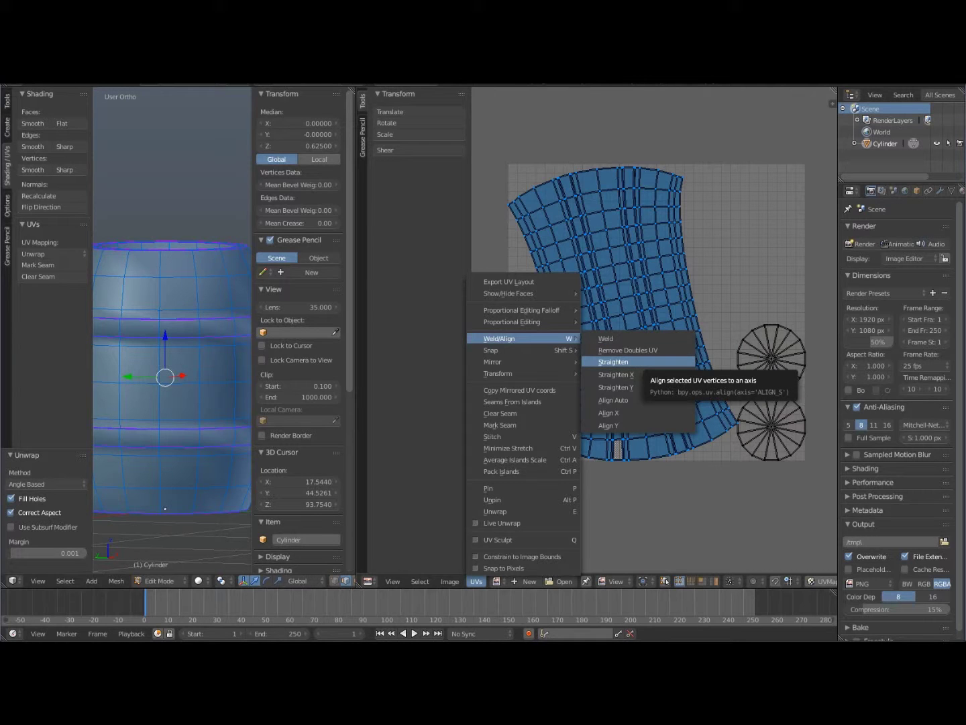
pyautogui.click(613, 401)
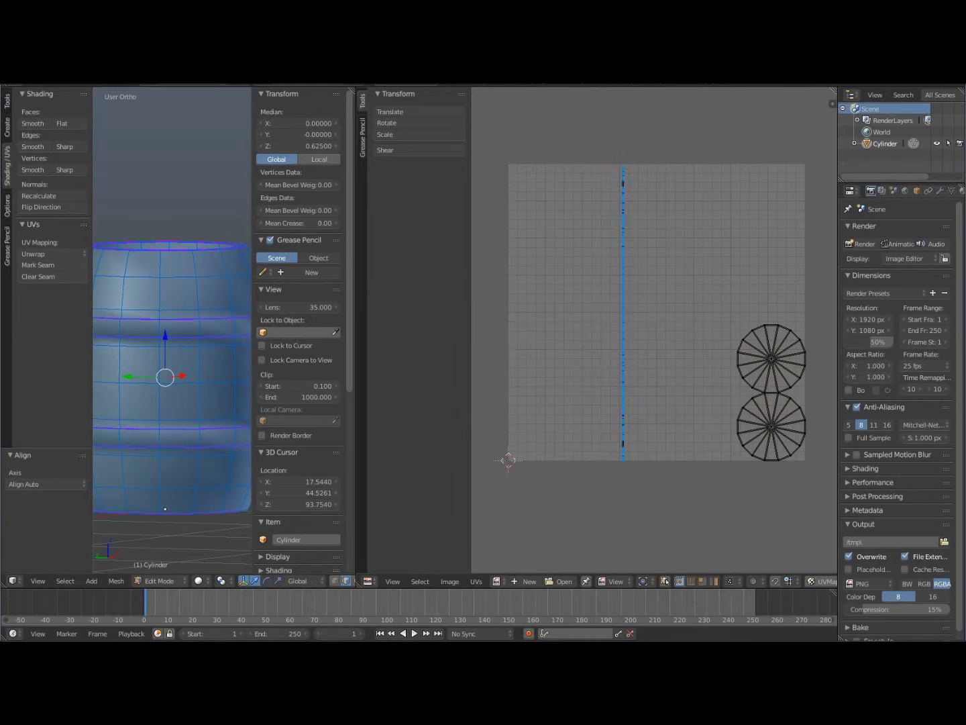
pyautogui.hotkey('ctrl', 'z')
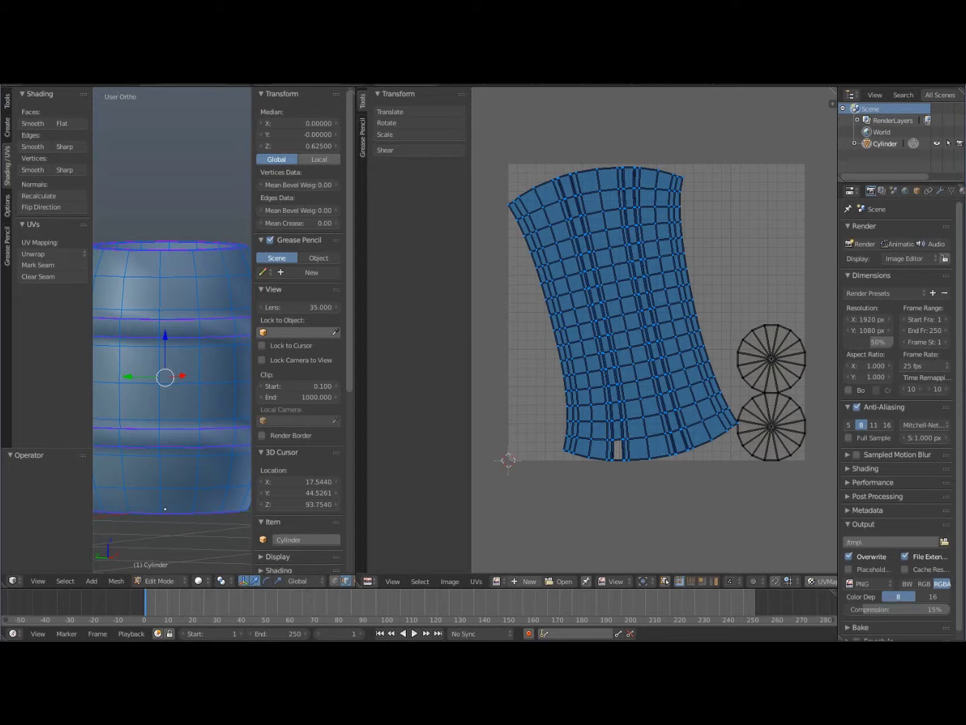
# Try Straighten X and Pack Islands on the barrel side island, undoing the packing
pyautogui.click(476, 581)
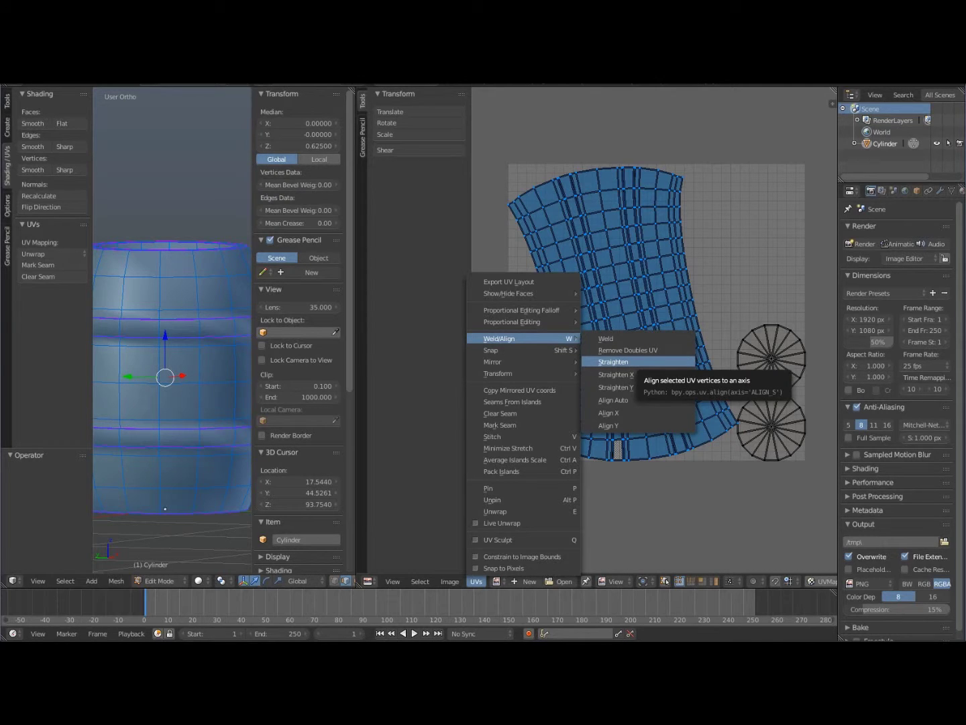
pyautogui.click(613, 375)
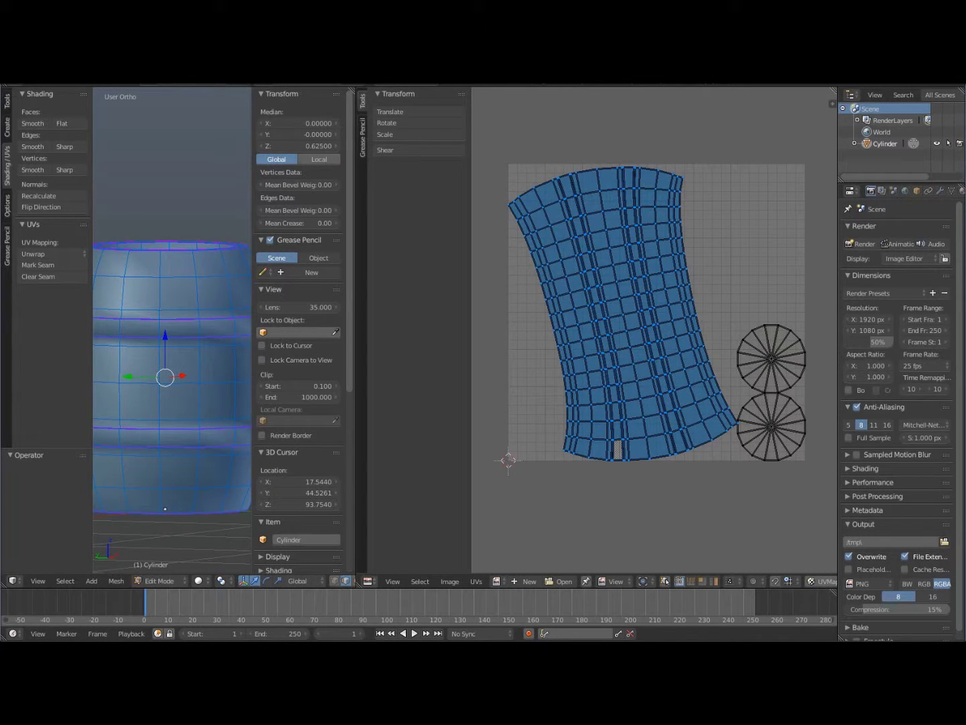
pyautogui.click(476, 581)
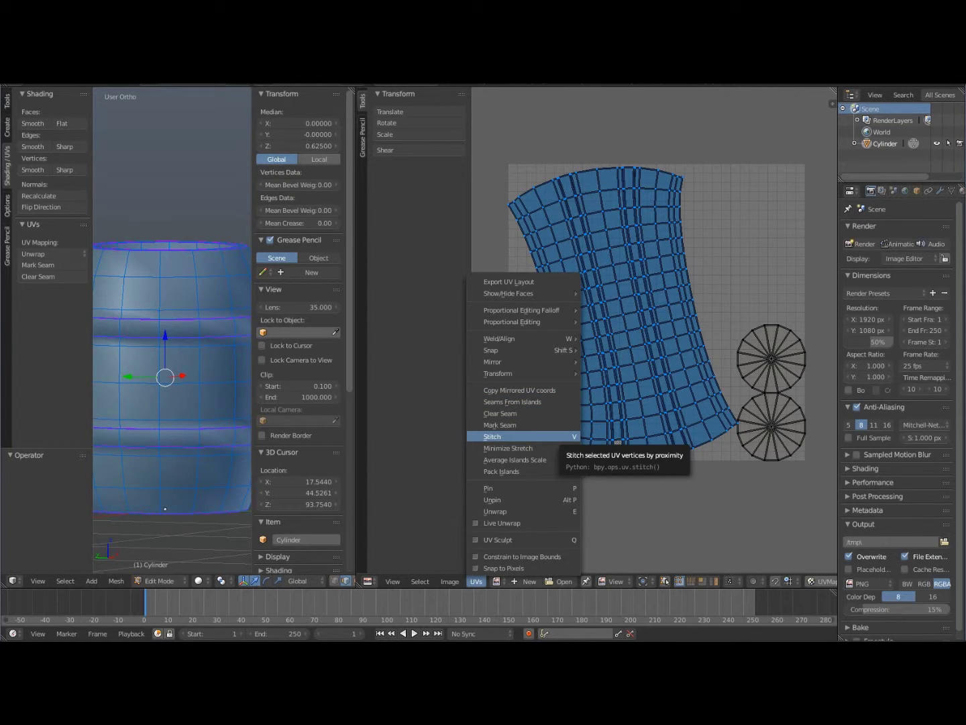
pyautogui.click(504, 471)
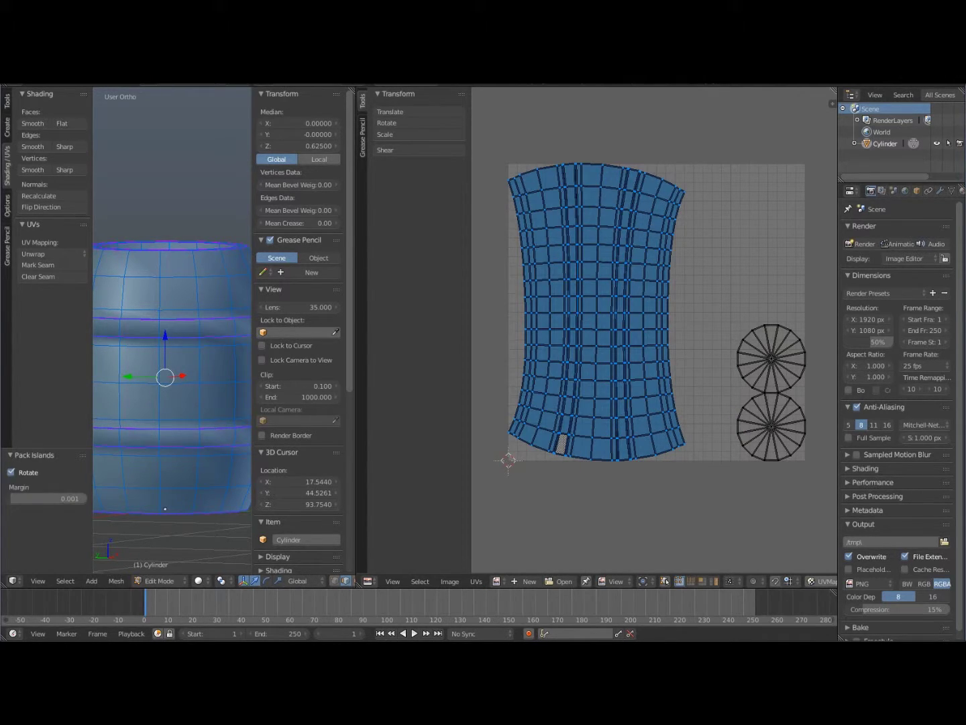
pyautogui.hotkey('ctrl', 'z')
# Widen the UV editor at the expense of the 3D view and frame the UV islands
pyautogui.click(476, 581)
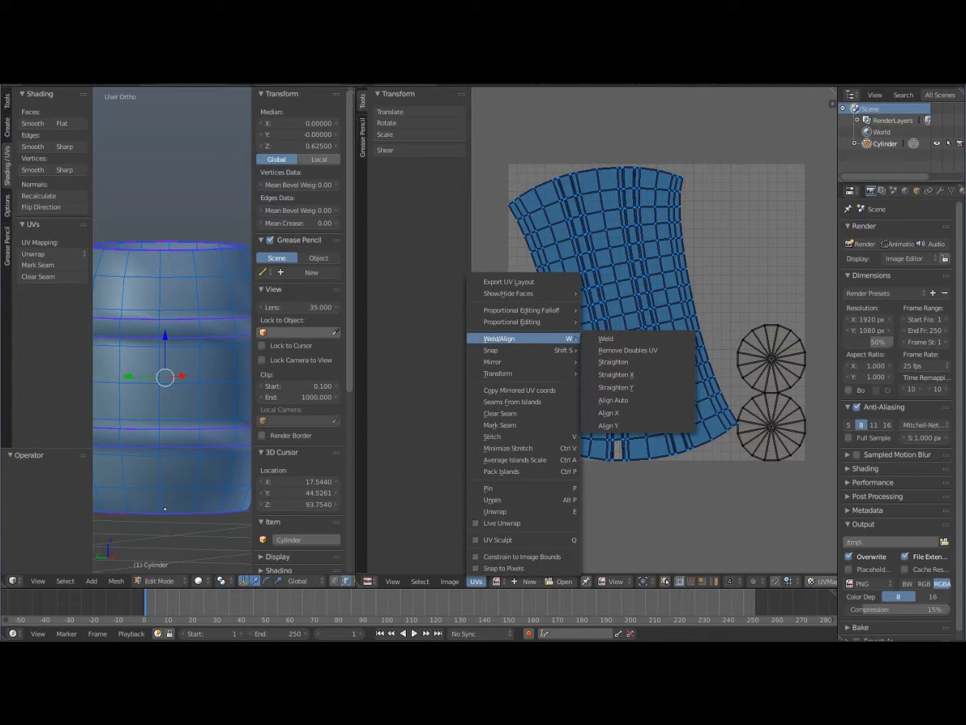
pyautogui.moveTo(655, 330)
pyautogui.keyDown('ctrl'); pyautogui.mouseDown(button='middle')
pyautogui.moveTo(654, 349)
pyautogui.moveTo(654, 310)
pyautogui.moveTo(649, 340)
pyautogui.mouseUp(button='middle'); pyautogui.keyUp('ctrl')
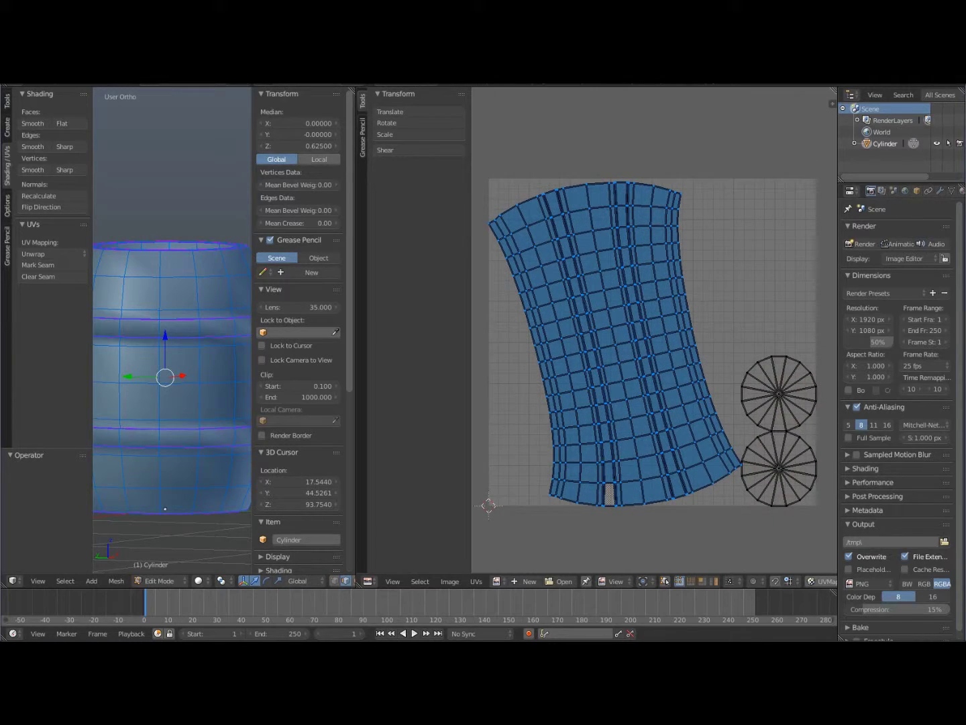
pyautogui.moveTo(356, 578); pyautogui.dragTo(159, 578)
pyautogui.moveTo(510, 376); pyautogui.dragTo(510, 415, button='middle')
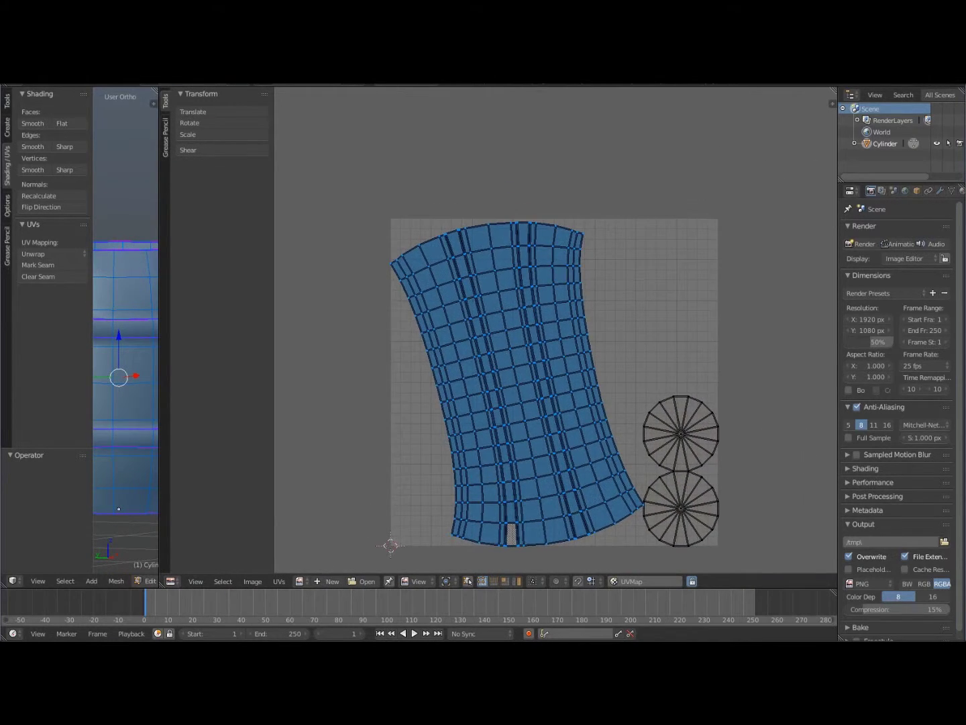
pyautogui.scroll(1, 556, 330)
pyautogui.moveTo(556, 362); pyautogui.dragTo(564, 303, button='middle')
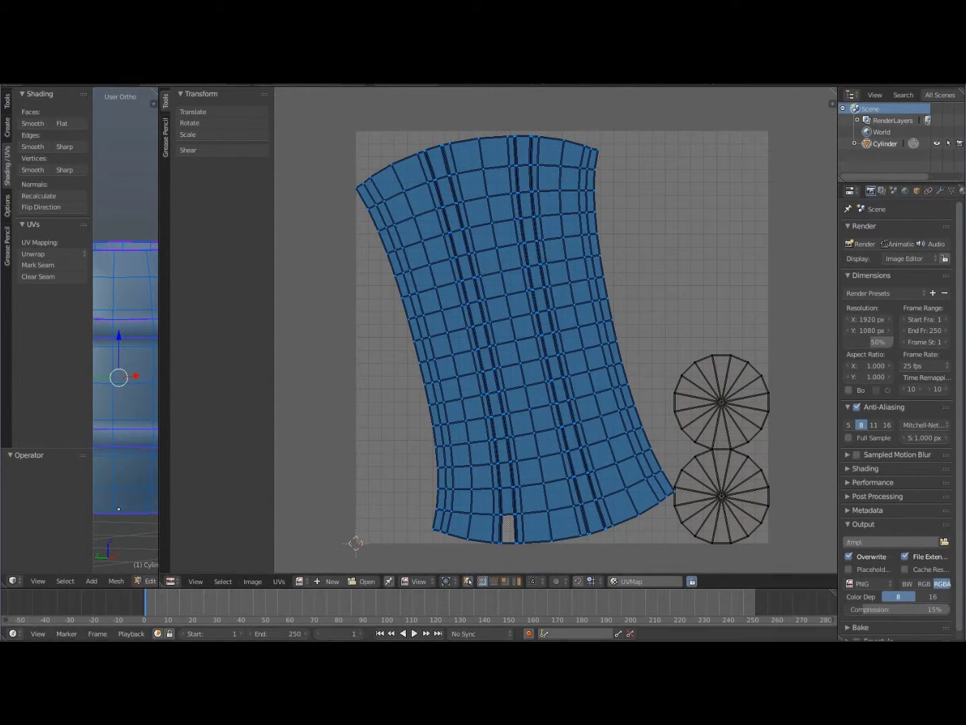
# Switch UV selection to edge mode and select the side island's outer left border edges from top to bottom
pyautogui.click(494, 582)
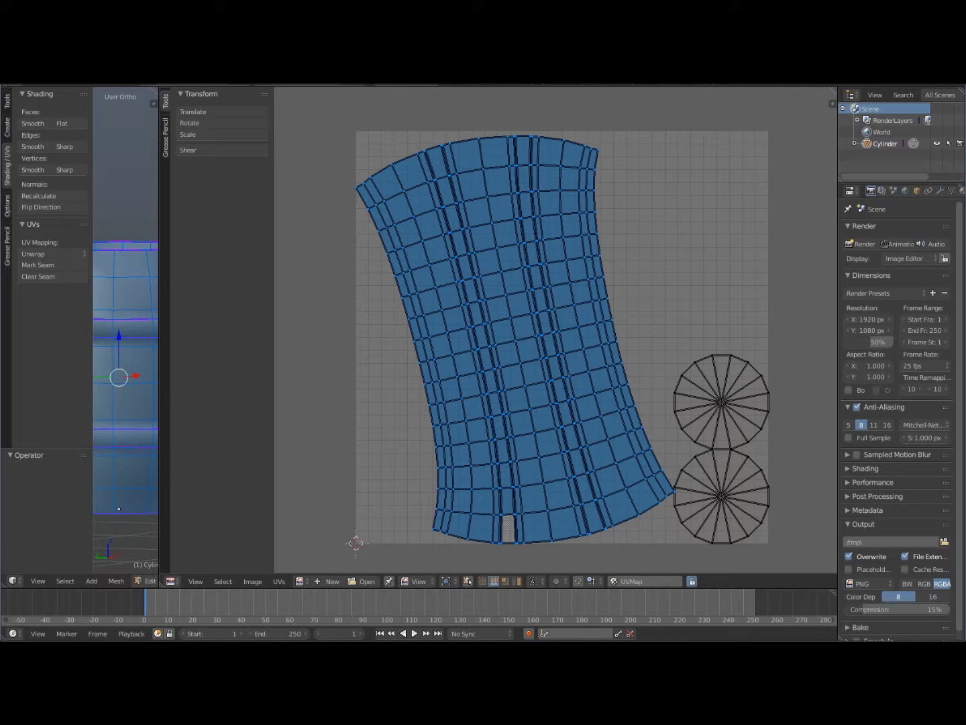
pyautogui.rightClick(435, 519)
pyautogui.press('l')
pyautogui.click(456, 230)
pyautogui.scroll(-2, 524, 328)
pyautogui.moveTo(456, 230); pyautogui.dragTo(522, 295, button='middle')
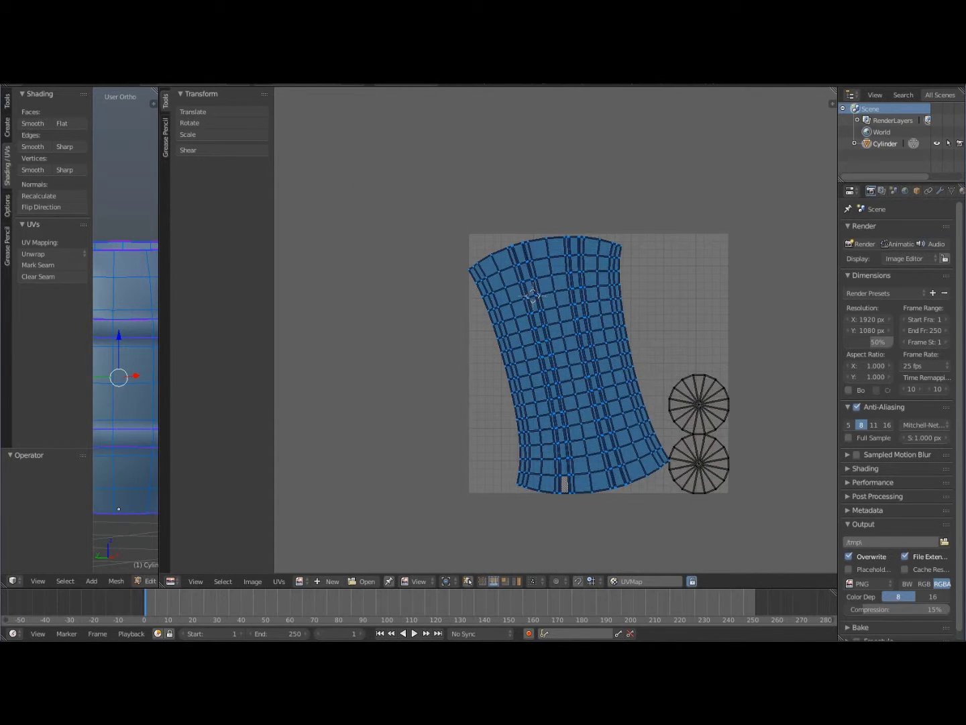
pyautogui.scroll(2, 521, 295)
pyautogui.rightClick(424, 245)
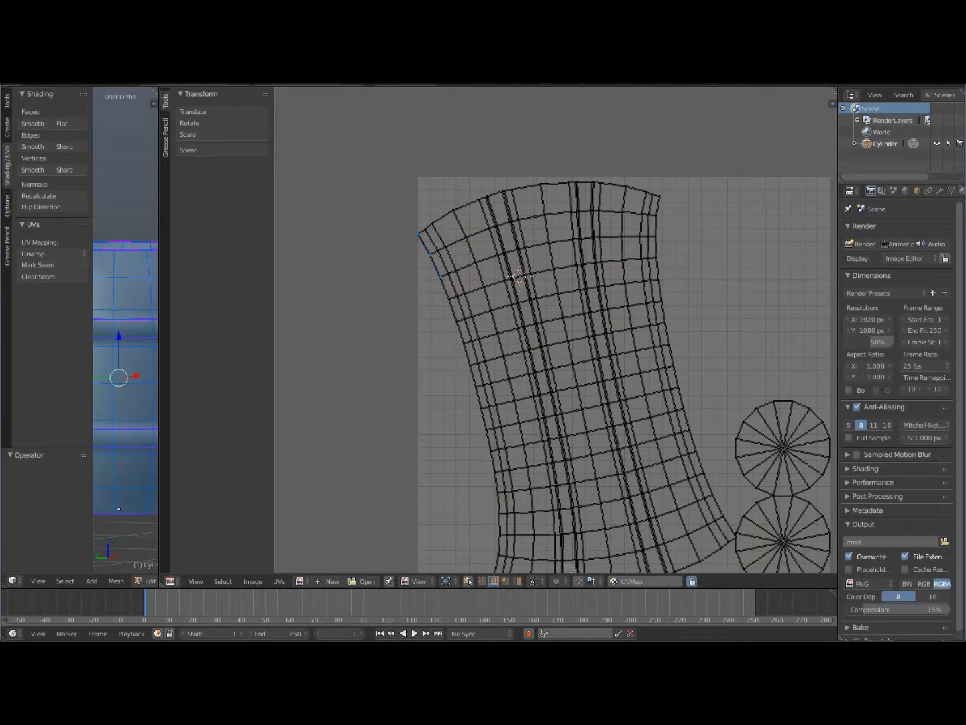
pyautogui.moveTo(624, 335); pyautogui.dragTo(636, 241, button='middle')
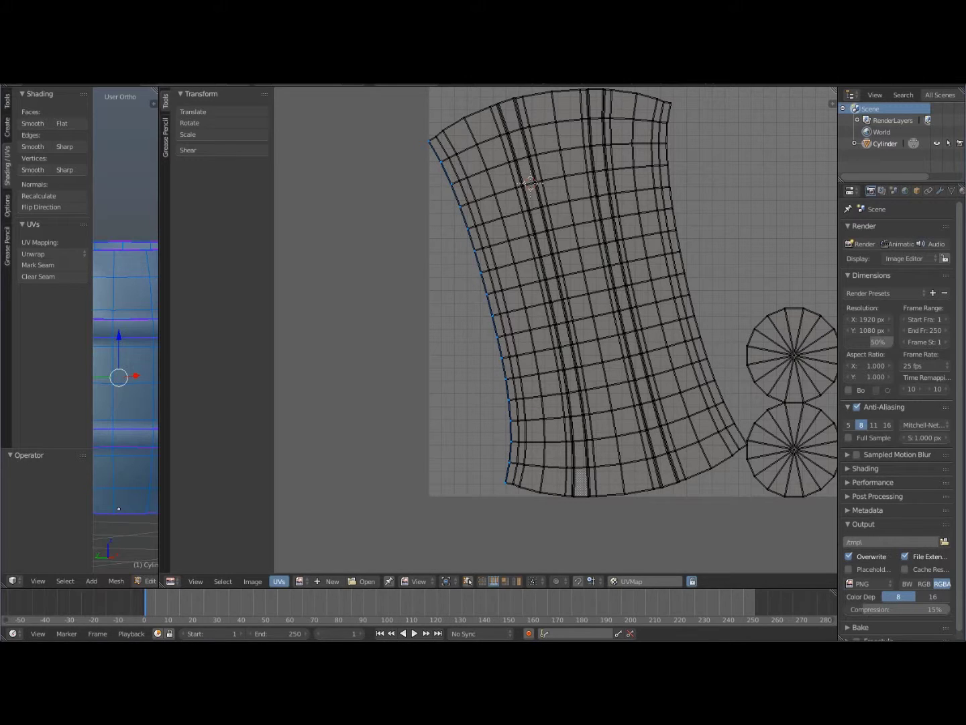
# Try Align X on the side island's selected left border edges and undo it
pyautogui.click(280, 581)
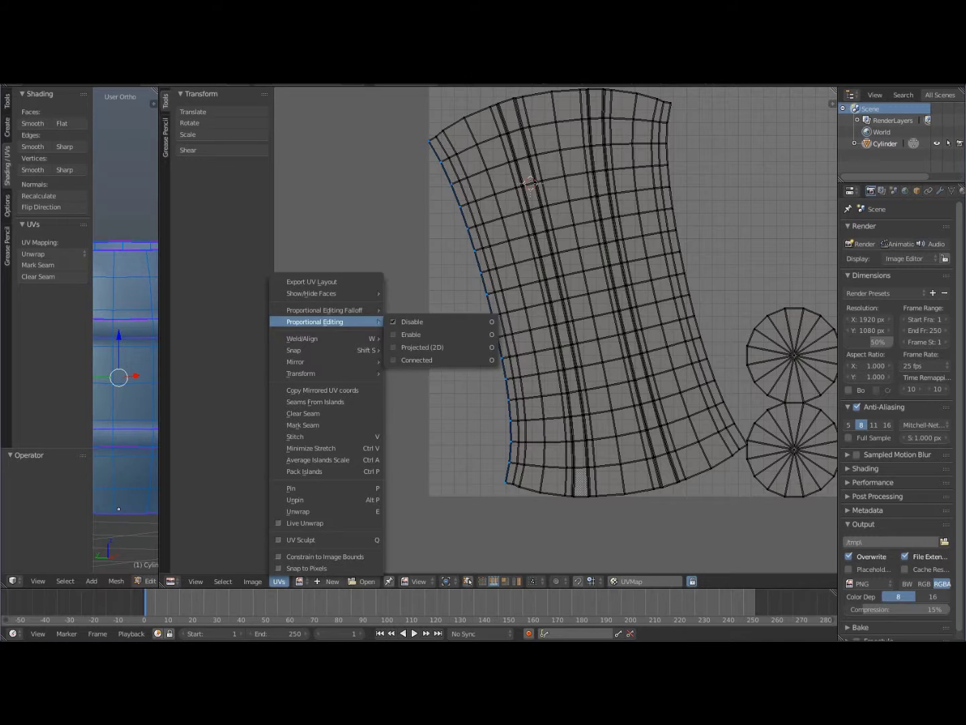
pyautogui.moveTo(309, 373)
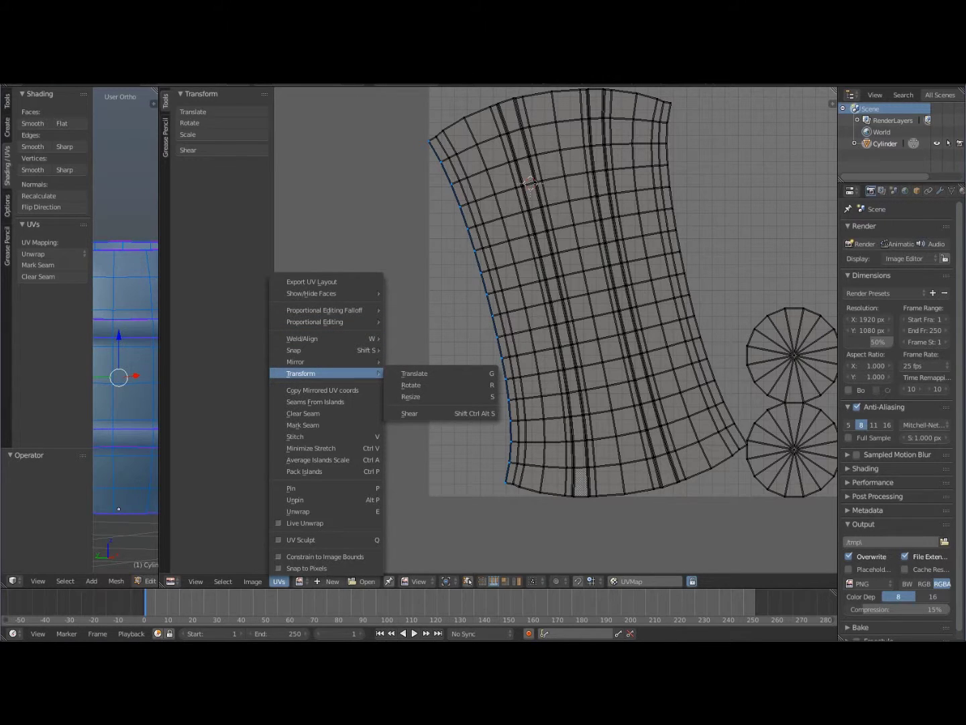
pyautogui.moveTo(309, 338)
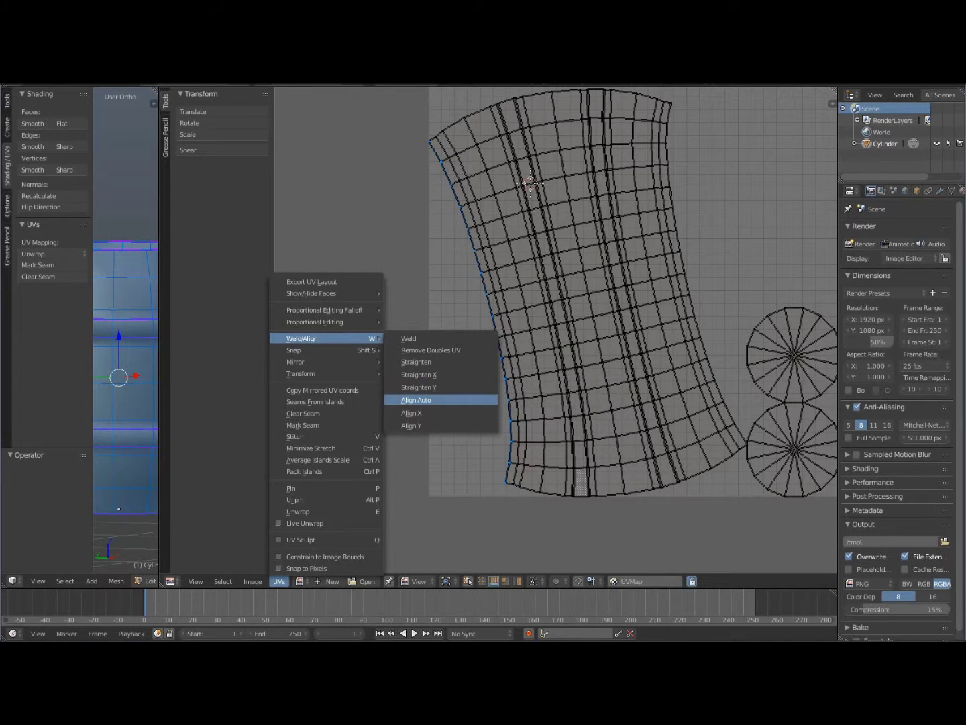
pyautogui.click(412, 413)
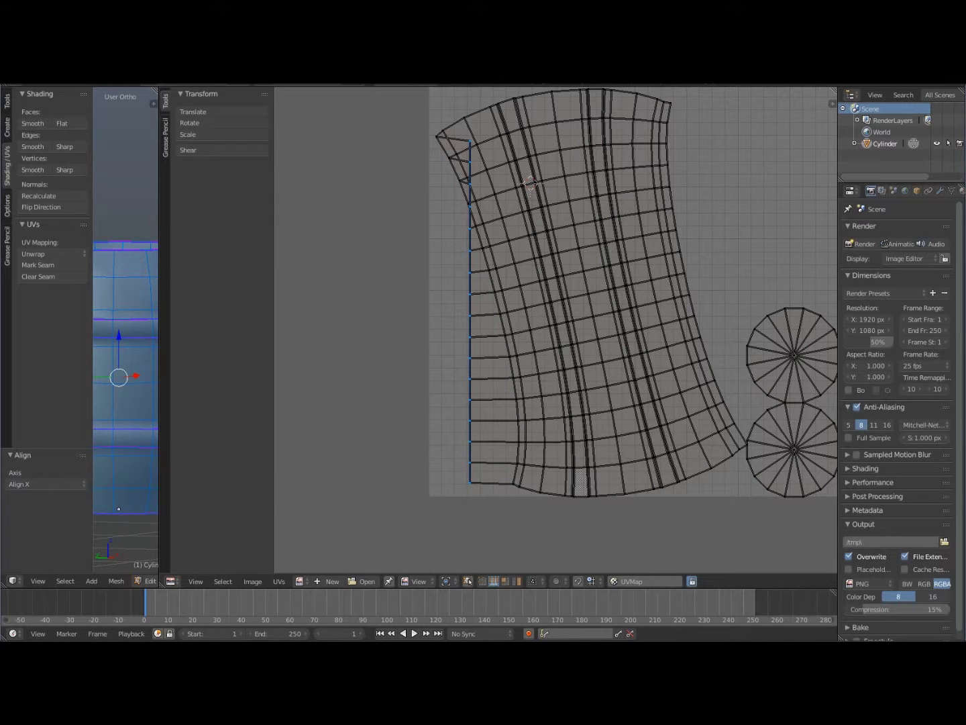
pyautogui.hotkey('ctrl', 'z')
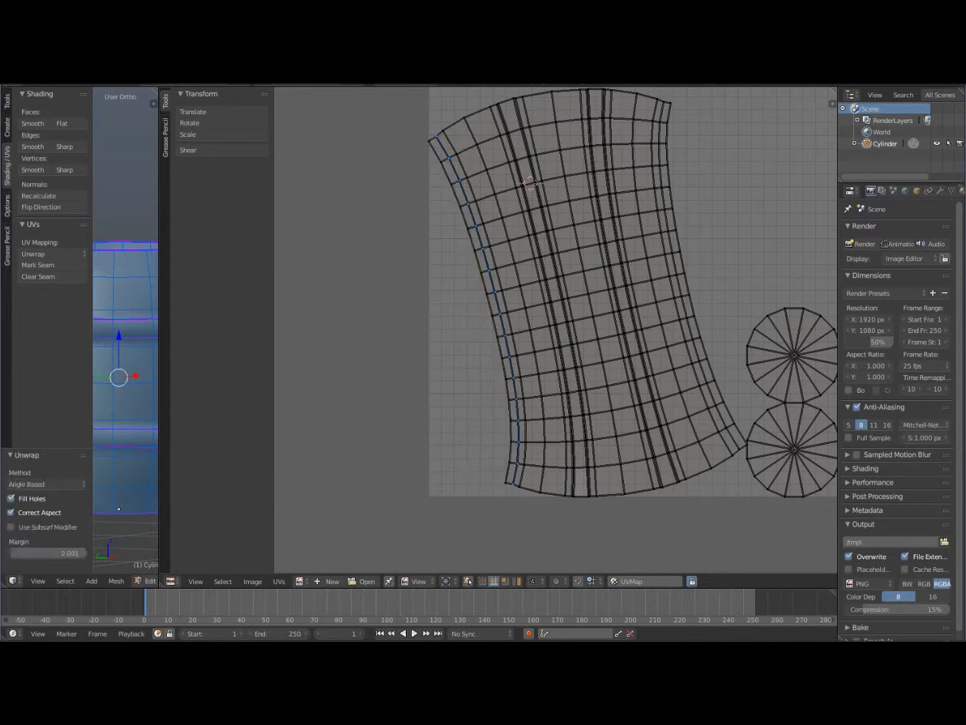
# Straighten the side island's vertical edge loops one by one with Align X, starting from its outer left border
pyautogui.hotkey('ctrl', 'z')
pyautogui.scroll(2, 556, 329)
pyautogui.moveTo(524, 221); pyautogui.dragTo(565, 428, button='middle')
pyautogui.hotkey('shift', 'r')
pyautogui.moveTo(565, 522); pyautogui.dragTo(536, 470, button='middle')
pyautogui.keyDown('alt'); pyautogui.rightClick(529, 393); pyautogui.keyUp('alt')
pyautogui.hotkey('shift', 'r')
pyautogui.moveTo(535, 222); pyautogui.dragTo(451, 160, button='middle')
pyautogui.keyDown('alt'); pyautogui.rightClick(583, 202); pyautogui.keyUp('alt')
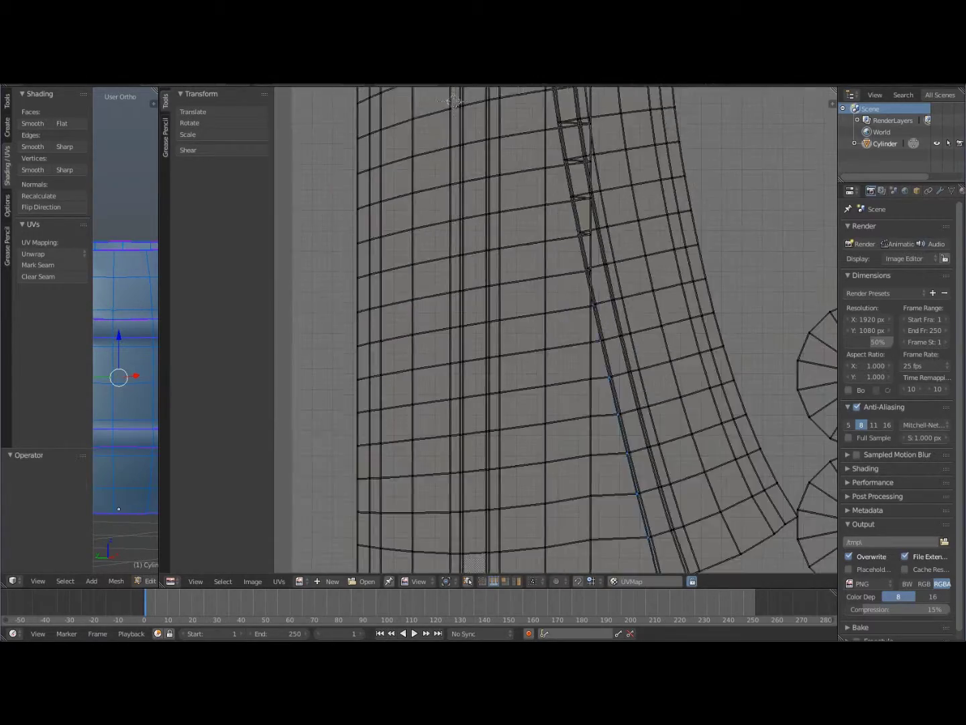
# Repeat Align X on another vertical edge loop of the side island and undo the last alignments
pyautogui.hotkey('shift', 'r')
pyautogui.scroll(2, 555, 329)
pyautogui.scroll(3, 556, 329)
pyautogui.scroll(-2, 555, 329)
pyautogui.hotkey('ctrl', 'z')
pyautogui.hotkey('ctrl', 'z')
pyautogui.hotkey('ctrl', 'z')
pyautogui.hotkey('ctrl', 'z')
# Straighten the side island's remaining vertical edge loops with Align X through to its outer right border
pyautogui.hotkey('shift', 'r')
pyautogui.moveTo(550, 201); pyautogui.dragTo(530, 175, button='middle')
pyautogui.keyDown('alt'); pyautogui.rightClick(638, 322); pyautogui.keyUp('alt')
pyautogui.hotkey('shift', 'r')
pyautogui.keyDown('alt'); pyautogui.rightClick(571, 376); pyautogui.keyUp('alt')
pyautogui.hotkey('shift', 'r')
pyautogui.scroll(-7, 556, 329)
pyautogui.moveTo(431, 361); pyautogui.dragTo(426, 102, button='middle')
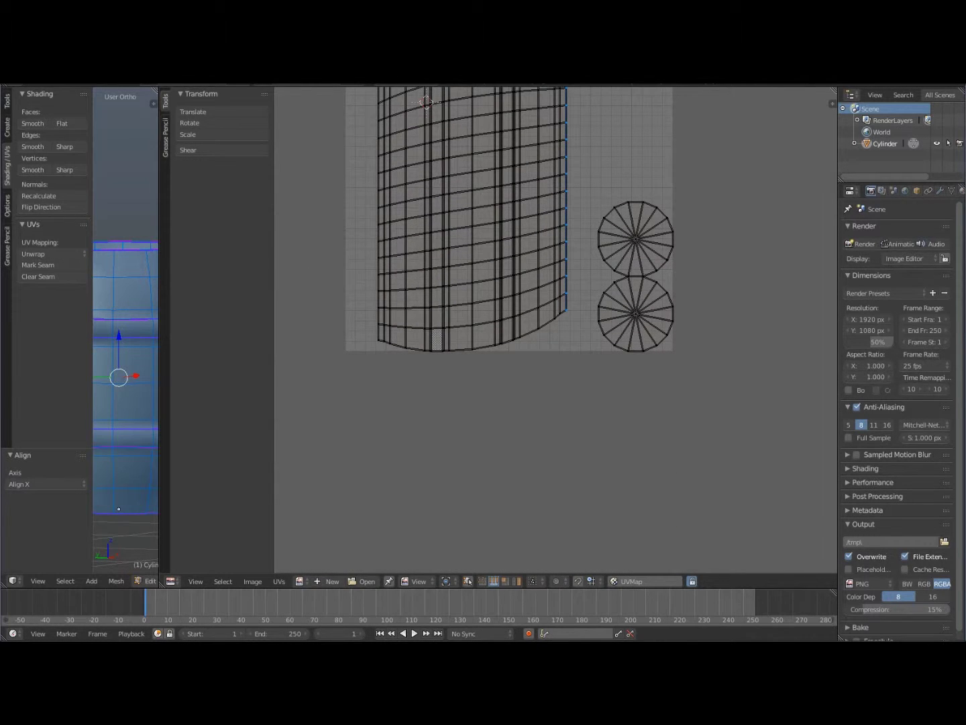
pyautogui.moveTo(425, 102); pyautogui.dragTo(476, 234, button='middle')
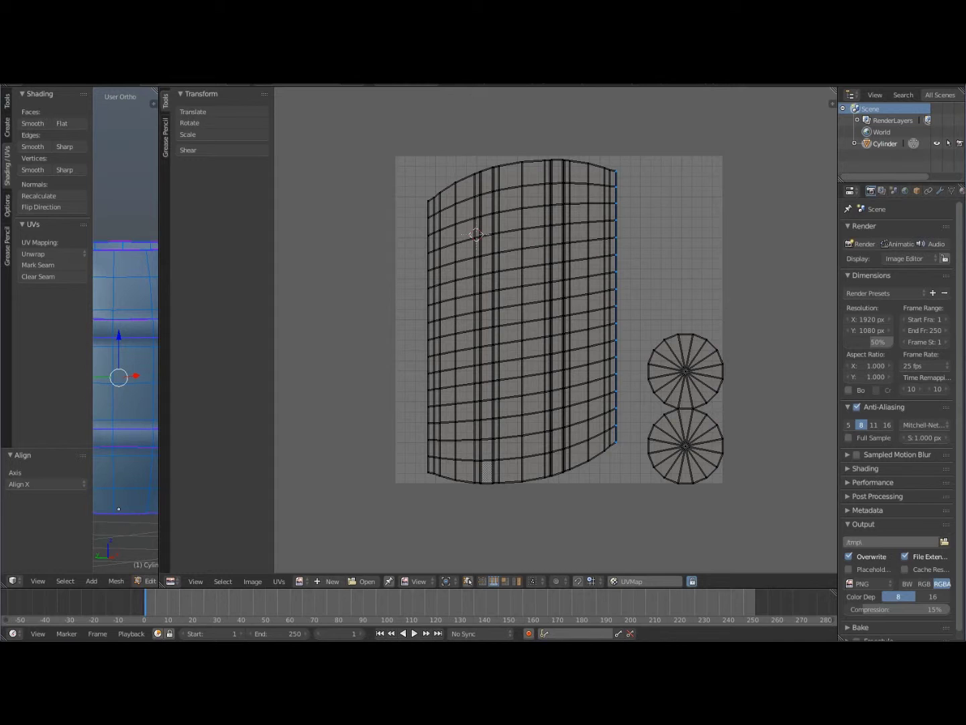
# Straighten each horizontal edge row of the side island with Align Y, from its bottom border up to its top border
pyautogui.scroll(2, 557, 329)
pyautogui.moveTo(534, 412); pyautogui.dragTo(579, 246, button='middle')
pyautogui.scroll(2, 557, 329)
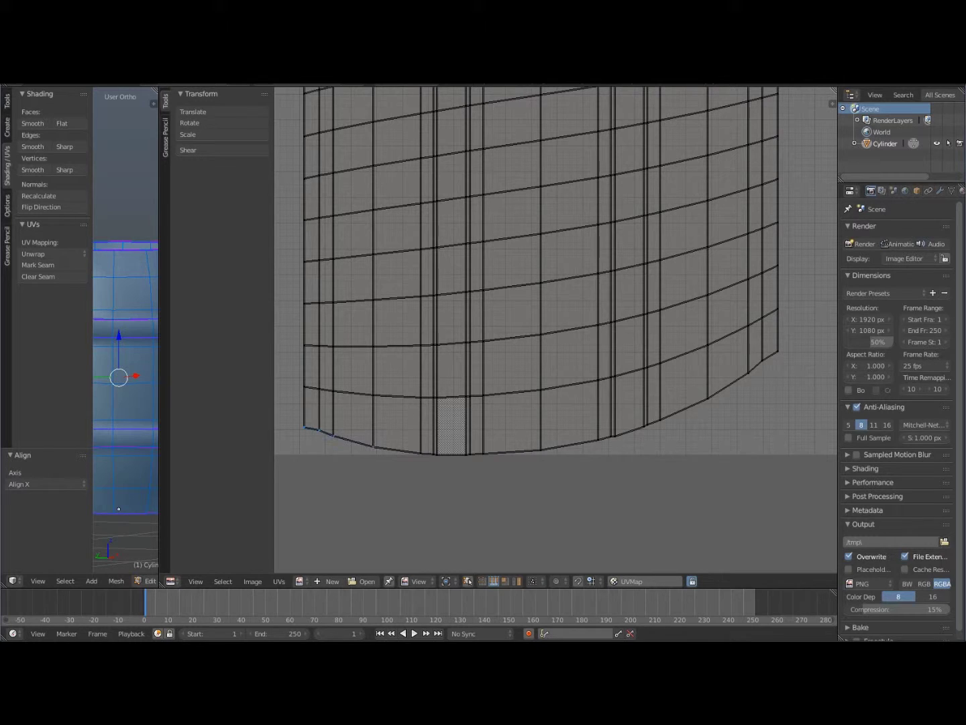
pyautogui.press('w')
pyautogui.press('y')
pyautogui.moveTo(493, 346); pyautogui.dragTo(542, 353, button='middle')
pyautogui.press('w')
pyautogui.press('y')
pyautogui.press('w')
pyautogui.press('y')
pyautogui.scroll(3, 556, 329)
pyautogui.press('w')
pyautogui.press('y')
pyautogui.moveTo(387, 287); pyautogui.dragTo(727, 372, button='middle')
pyautogui.press('w')
pyautogui.press('y')
pyautogui.moveTo(792, 256); pyautogui.dragTo(289, 348, button='middle')
pyautogui.press('w')
pyautogui.press('y')
pyautogui.moveTo(591, 281); pyautogui.dragTo(494, 375, button='middle')
pyautogui.press('w')
pyautogui.press('y')
pyautogui.moveTo(302, 315); pyautogui.dragTo(806, 335, button='middle')
pyautogui.press('w')
pyautogui.press('y')
pyautogui.moveTo(556, 289); pyautogui.dragTo(556, 383, button='middle')
pyautogui.press('w')
pyautogui.press('y')
pyautogui.moveTo(805, 242); pyautogui.dragTo(287, 446, button='middle')
pyautogui.moveTo(556, 282); pyautogui.dragTo(534, 385, button='middle')
pyautogui.press('w')
pyautogui.press('y')
pyautogui.press('w')
pyautogui.press('y')
pyautogui.moveTo(288, 335); pyautogui.dragTo(818, 336, button='middle')
pyautogui.press('w')
pyautogui.press('y')
pyautogui.moveTo(624, 234); pyautogui.dragTo(489, 439, button='middle')
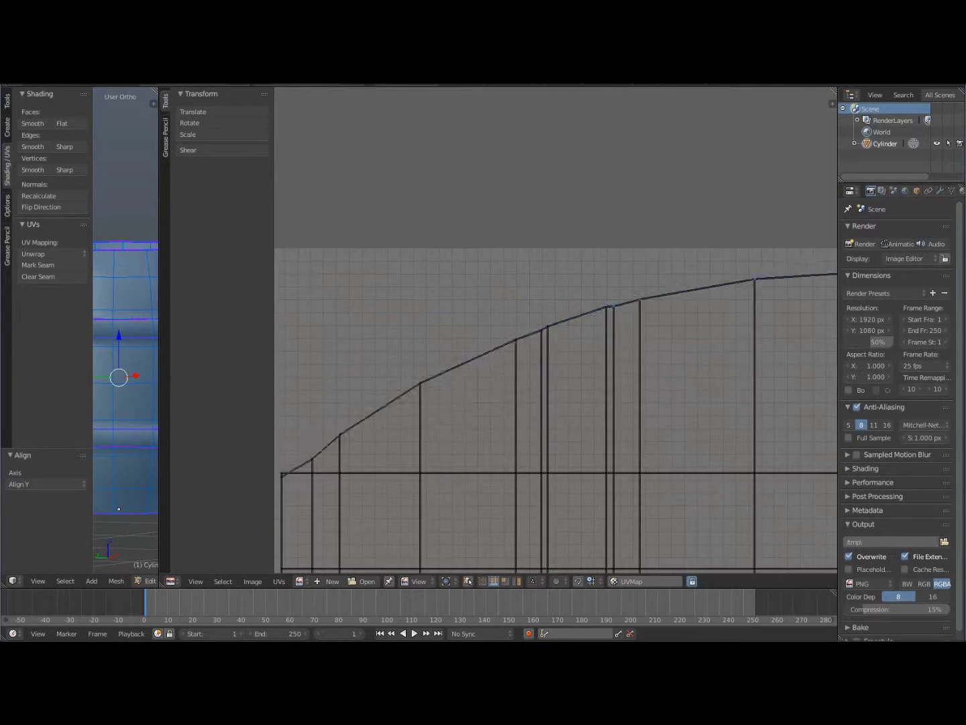
pyautogui.press('w')
pyautogui.press('y')
pyautogui.scroll(-9, 556, 329)
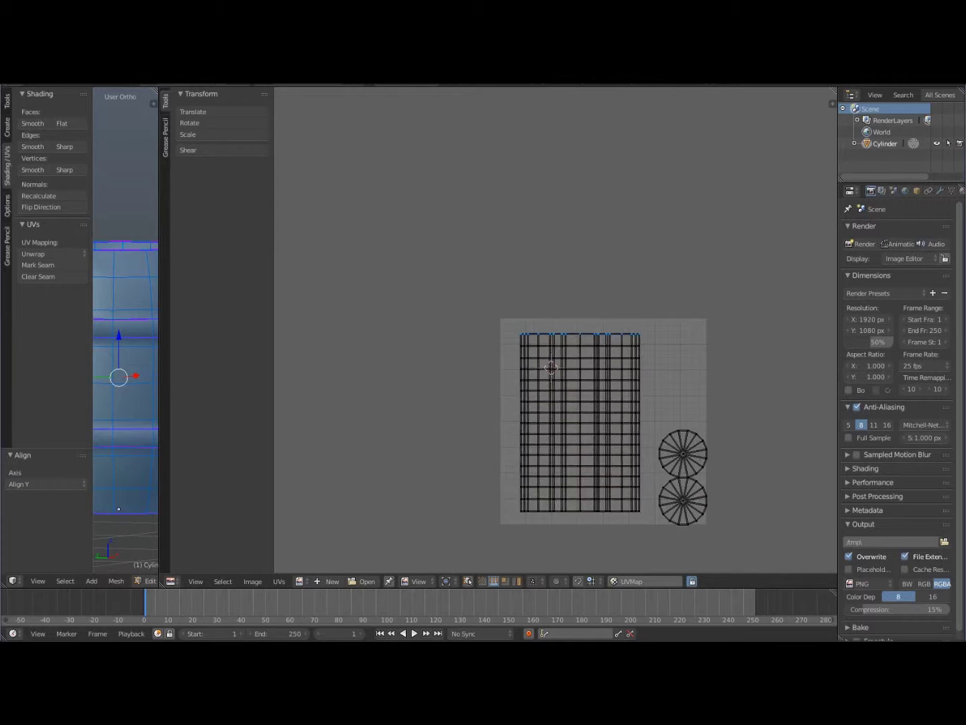
pyautogui.moveTo(604, 402); pyautogui.dragTo(479, 365, button='middle')
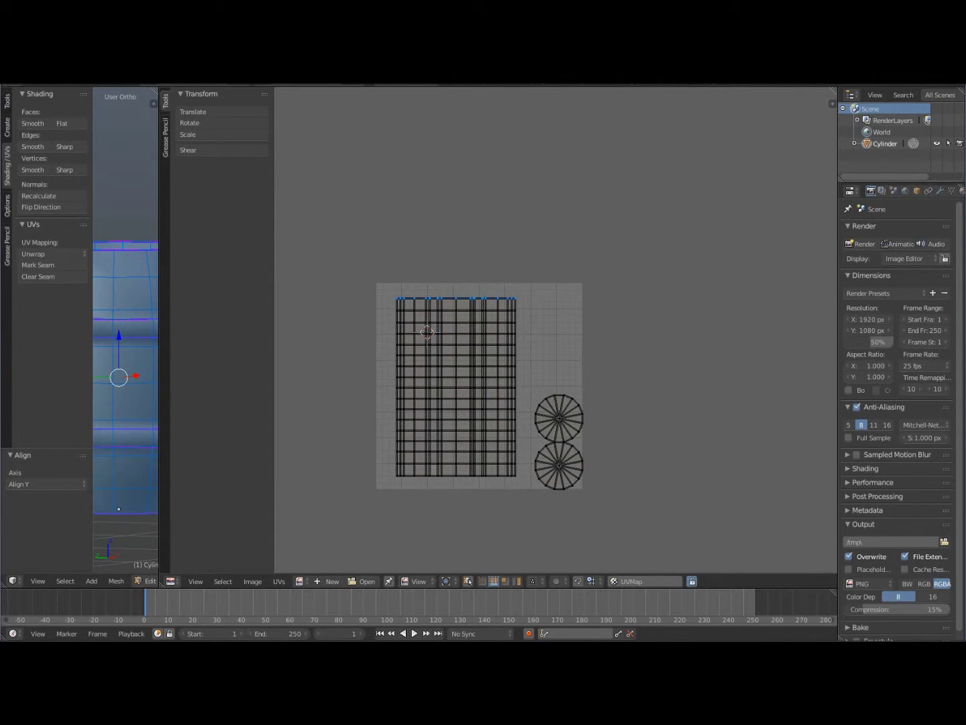
# Select the side island and both cap islands and rotate them by 90°
pyautogui.moveTo(428, 266)
pyautogui.keyDown('ctrl'); pyautogui.mouseDown()
pyautogui.moveTo(377, 444)
pyautogui.moveTo(381, 504)
pyautogui.moveTo(472, 527)
pyautogui.moveTo(428, 515)
pyautogui.moveTo(519, 484)
pyautogui.moveTo(526, 430)
pyautogui.moveTo(431, 269)
pyautogui.mouseUp(); pyautogui.keyUp('ctrl')
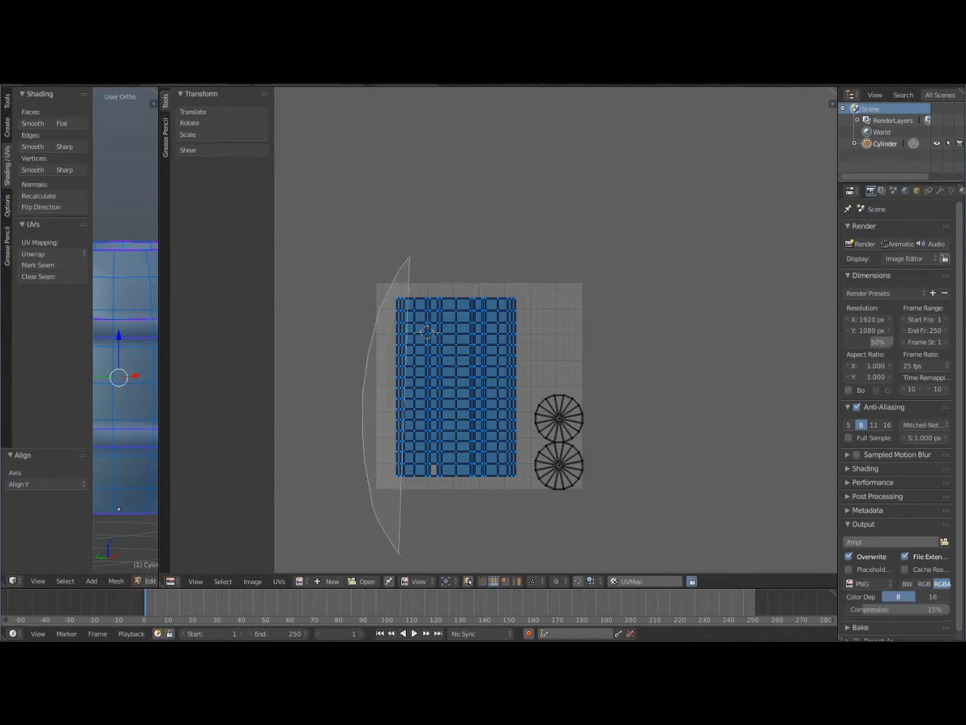
pyautogui.press('a')
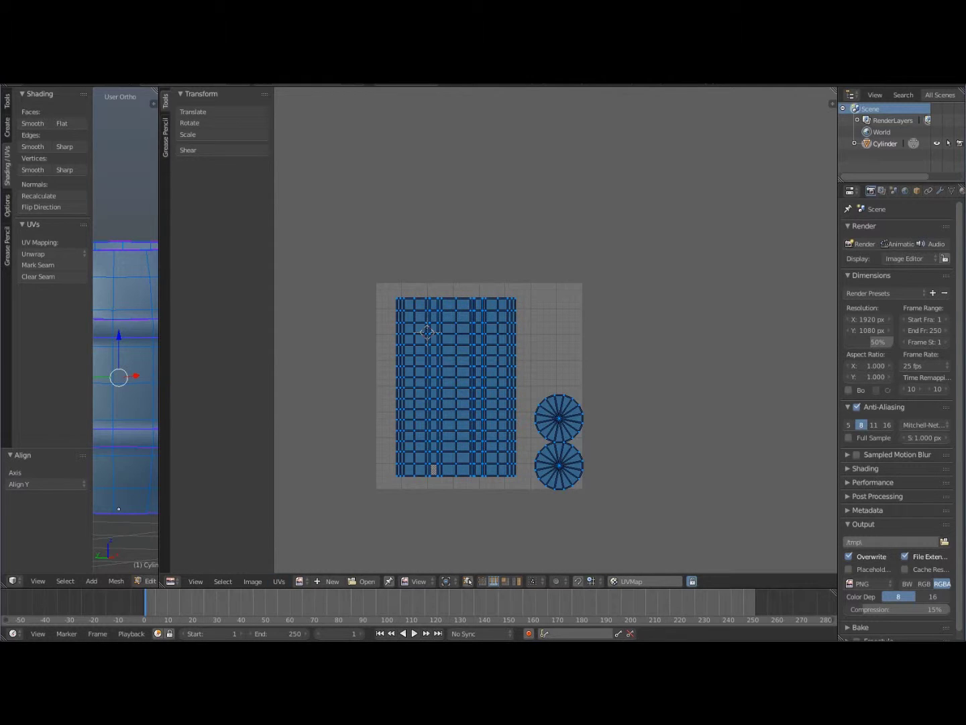
pyautogui.click(279, 581)
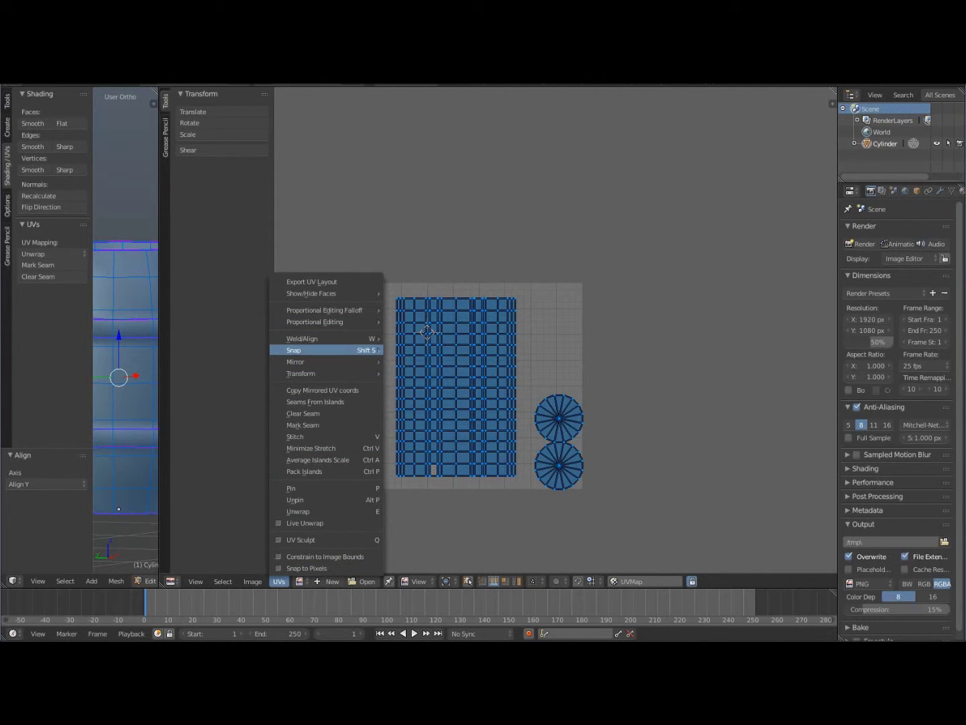
pyautogui.moveTo(322, 350)
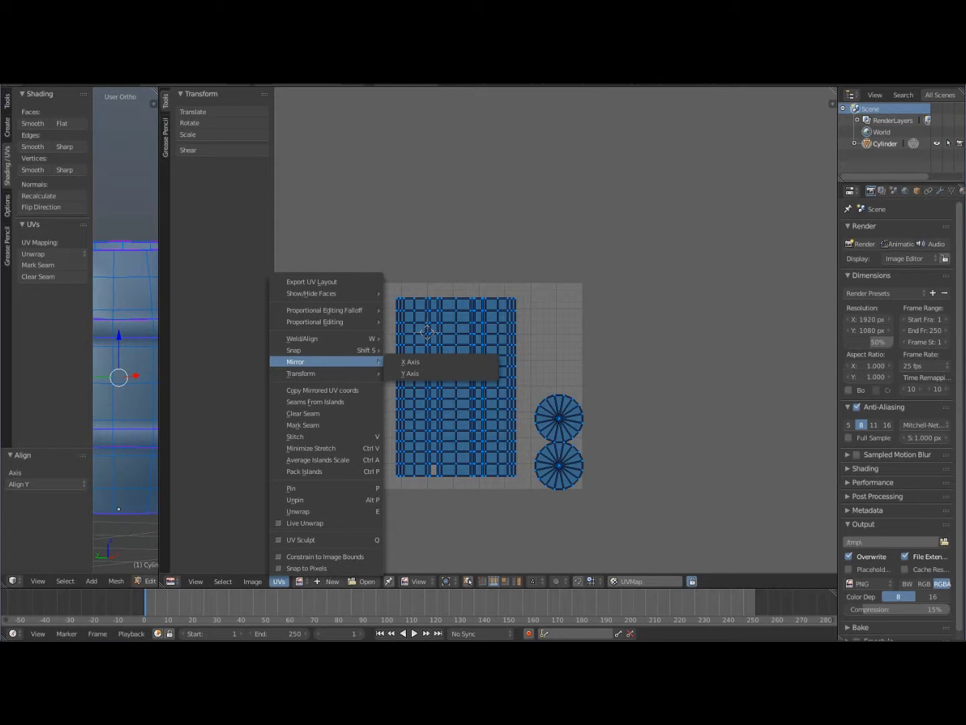
pyautogui.moveTo(322, 373)
pyautogui.click(413, 384)
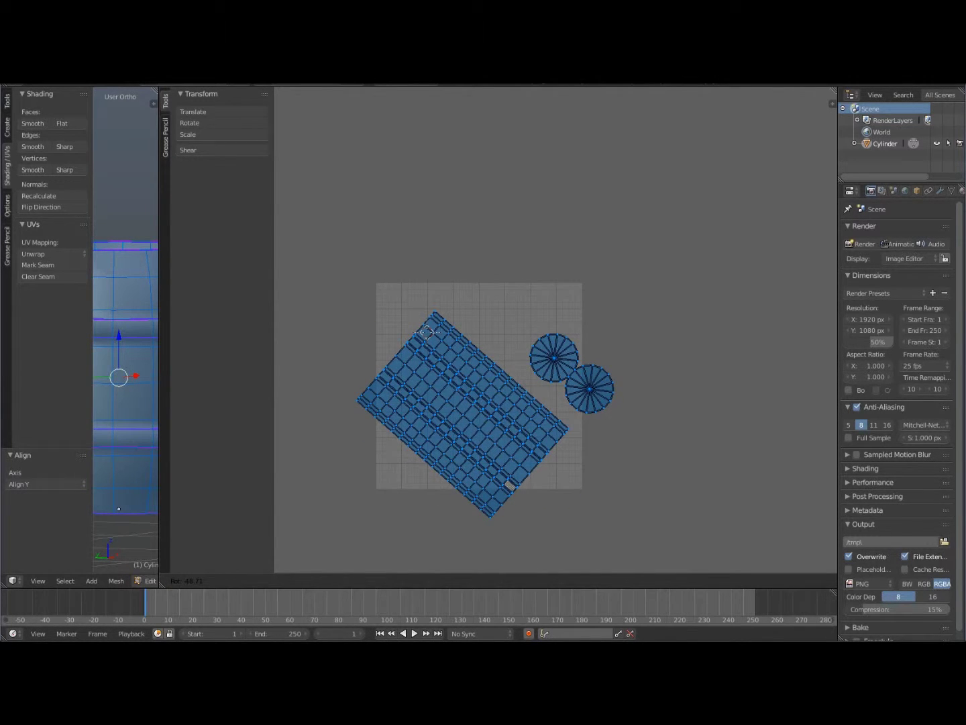
pyautogui.write('90')
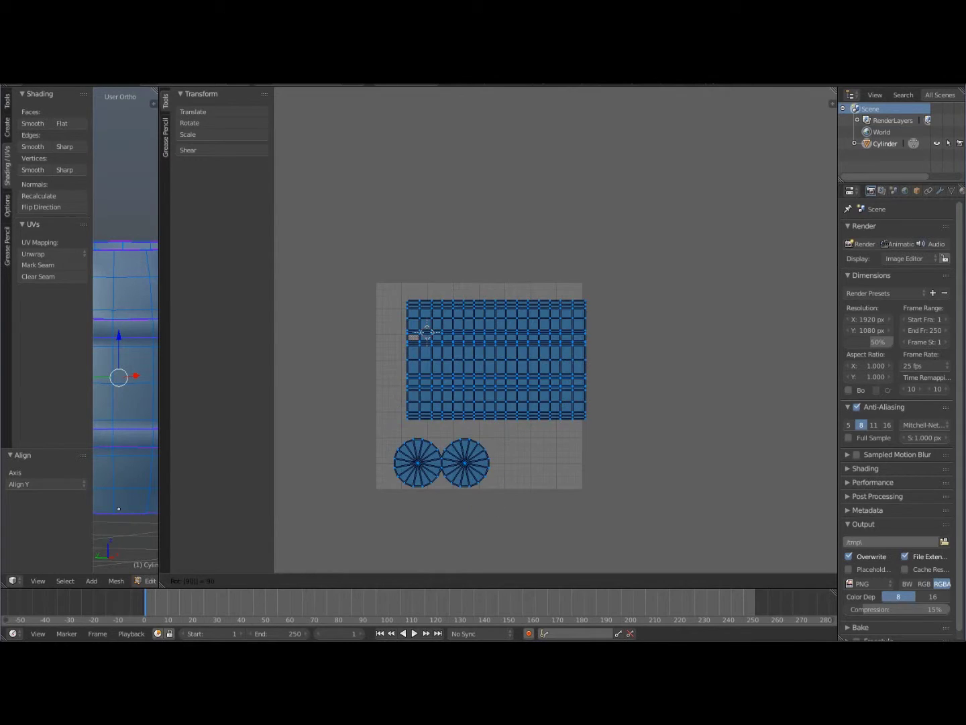
pyautogui.press('Return')
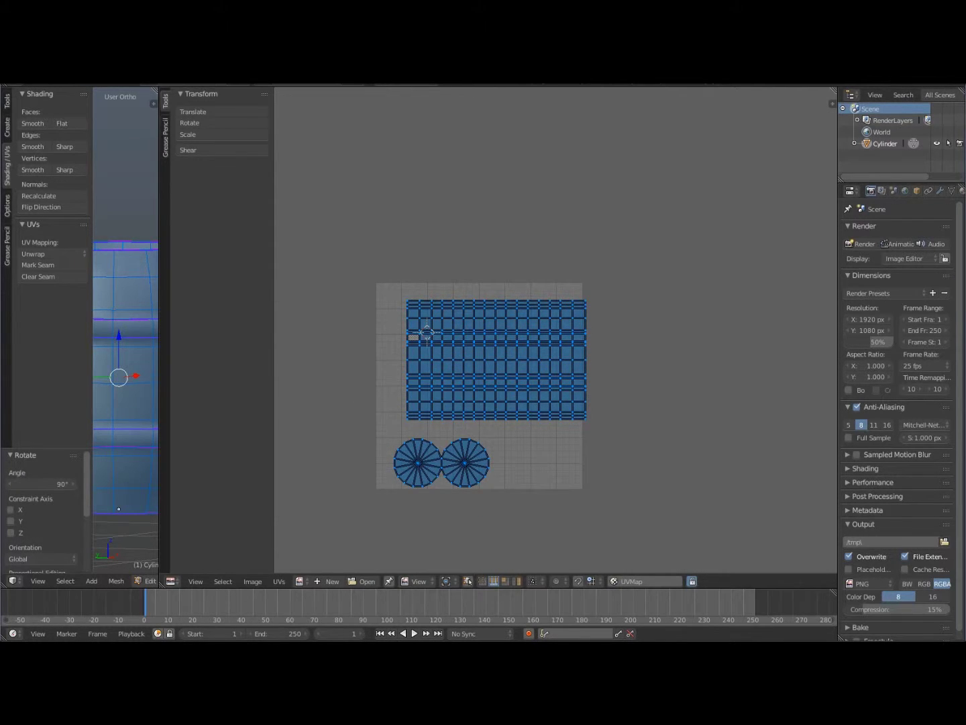
# Try Pack Islands with only the side island selected and undo it
pyautogui.press('a')
pyautogui.moveTo(405, 262)
pyautogui.keyDown('ctrl'); pyautogui.mouseDown()
pyautogui.moveTo(373, 346)
pyautogui.moveTo(390, 421)
pyautogui.moveTo(441, 426)
pyautogui.moveTo(635, 295)
pyautogui.moveTo(406, 264)
pyautogui.mouseUp(); pyautogui.keyUp('ctrl')
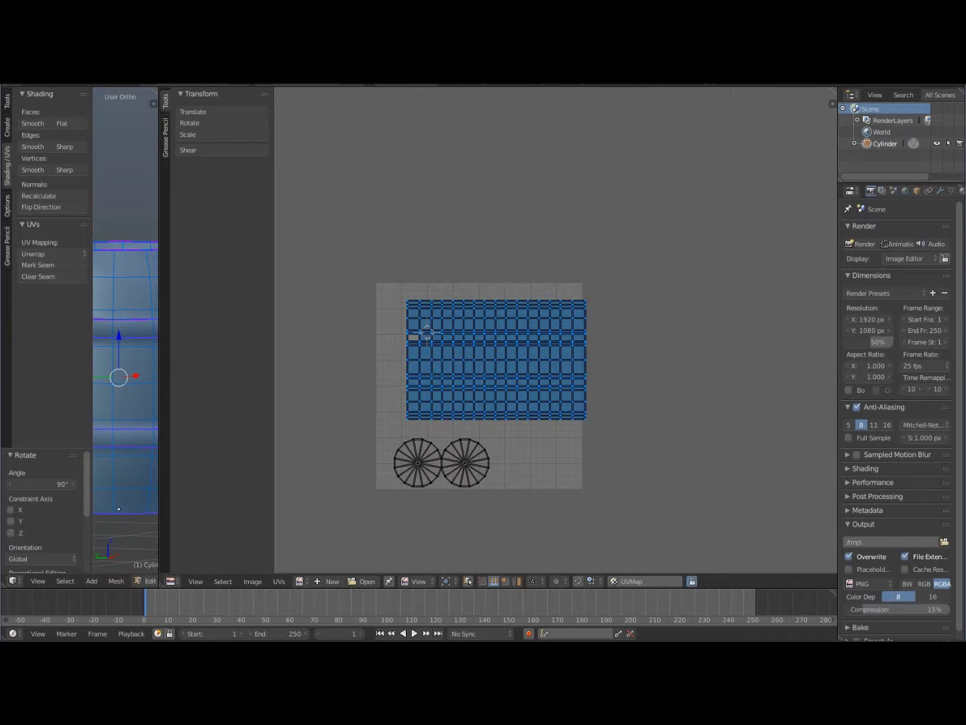
pyautogui.rightClick(280, 582)
pyautogui.click(280, 581)
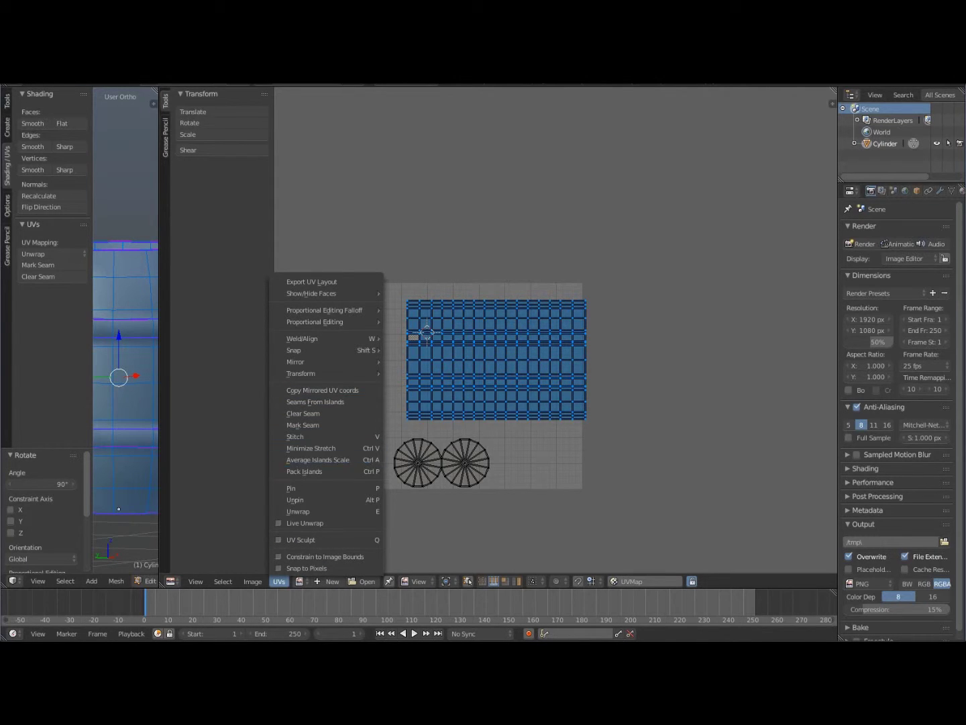
pyautogui.click(305, 471)
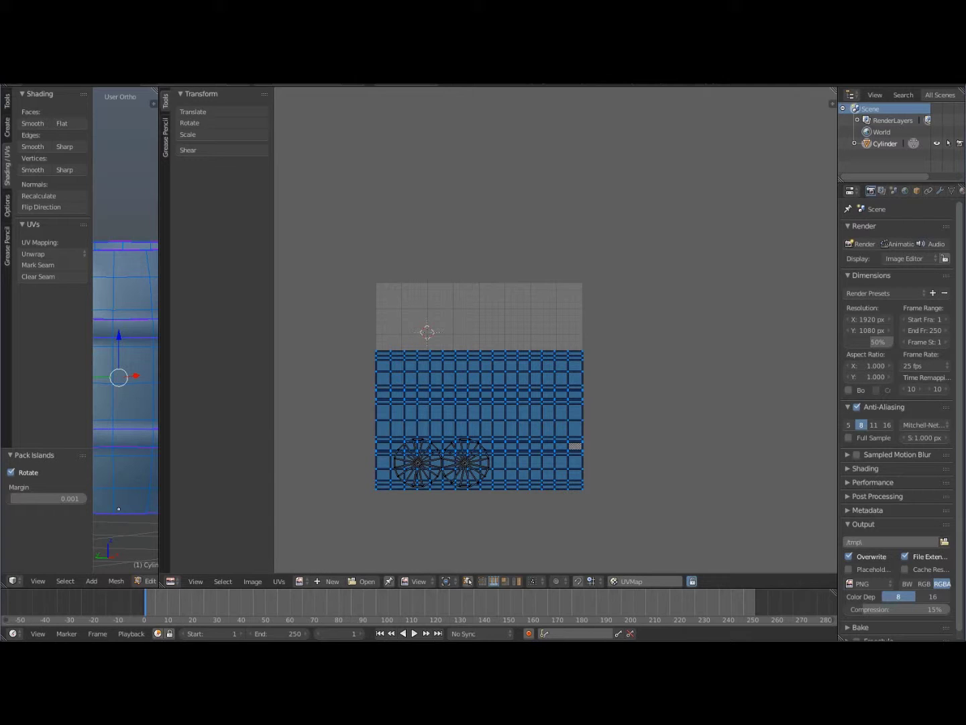
pyautogui.hotkey('ctrl', 'z')
# Add the two circular cap islands to the selection and pack all the islands together
pyautogui.moveTo(277, 391)
pyautogui.keyDown('ctrl'); pyautogui.mouseDown()
pyautogui.moveTo(583, 242)
pyautogui.moveTo(294, 550)
pyautogui.mouseUp(); pyautogui.keyUp('ctrl')
pyautogui.click(279, 582)
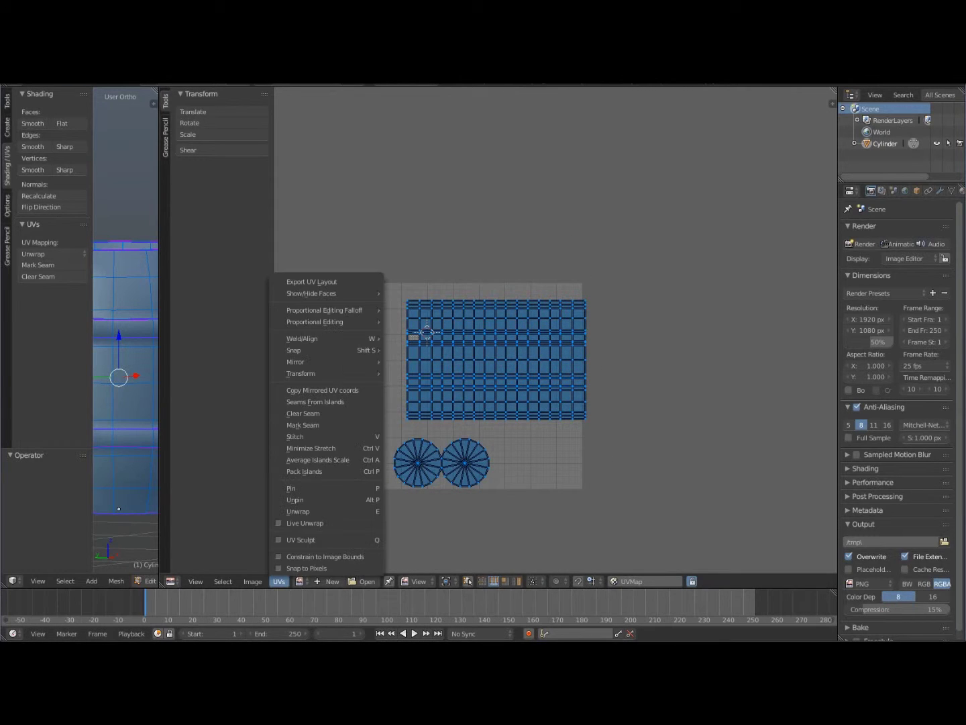
pyautogui.click(304, 471)
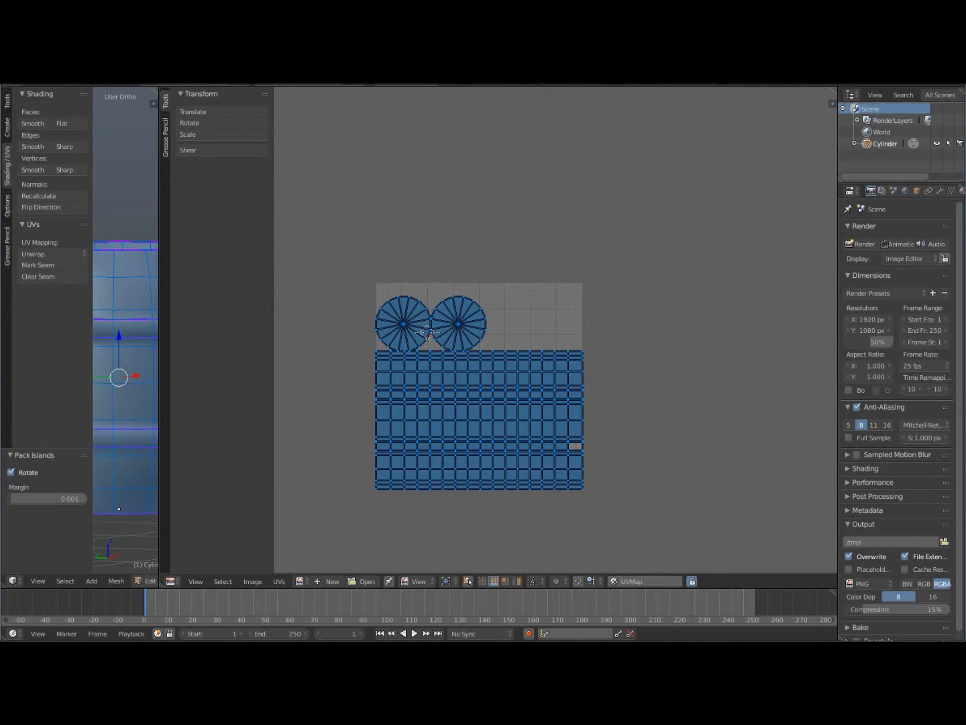
# Examine how the cap circles and the straightened side island sit within the UV square
pyautogui.scroll(3, 299, 334)
pyautogui.moveTo(299, 333); pyautogui.dragTo(551, 315, button='middle')
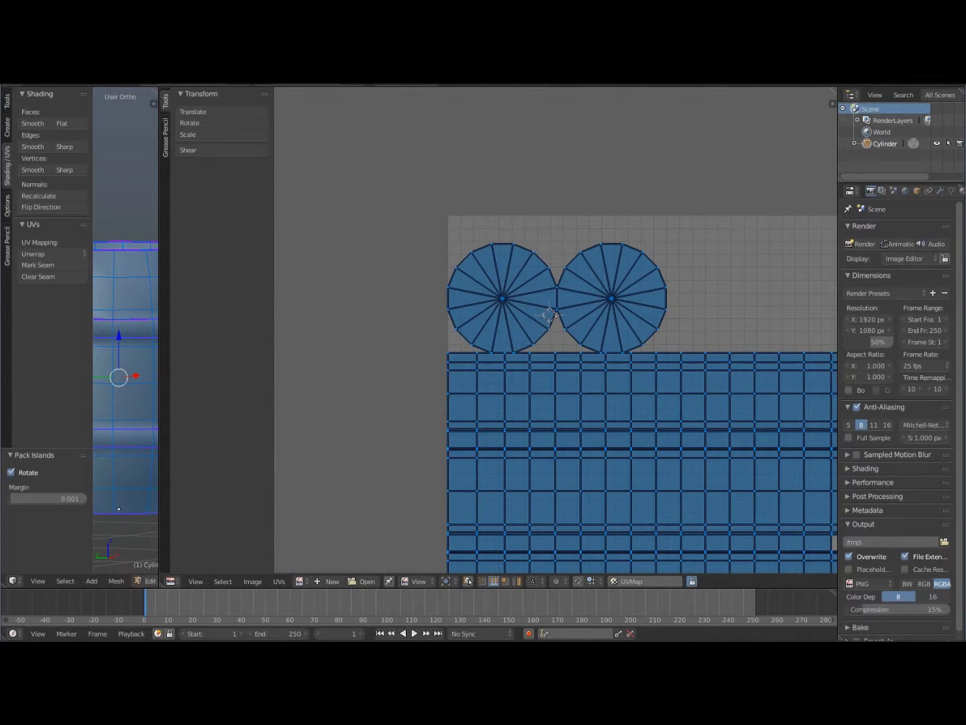
pyautogui.scroll(2, 550, 314)
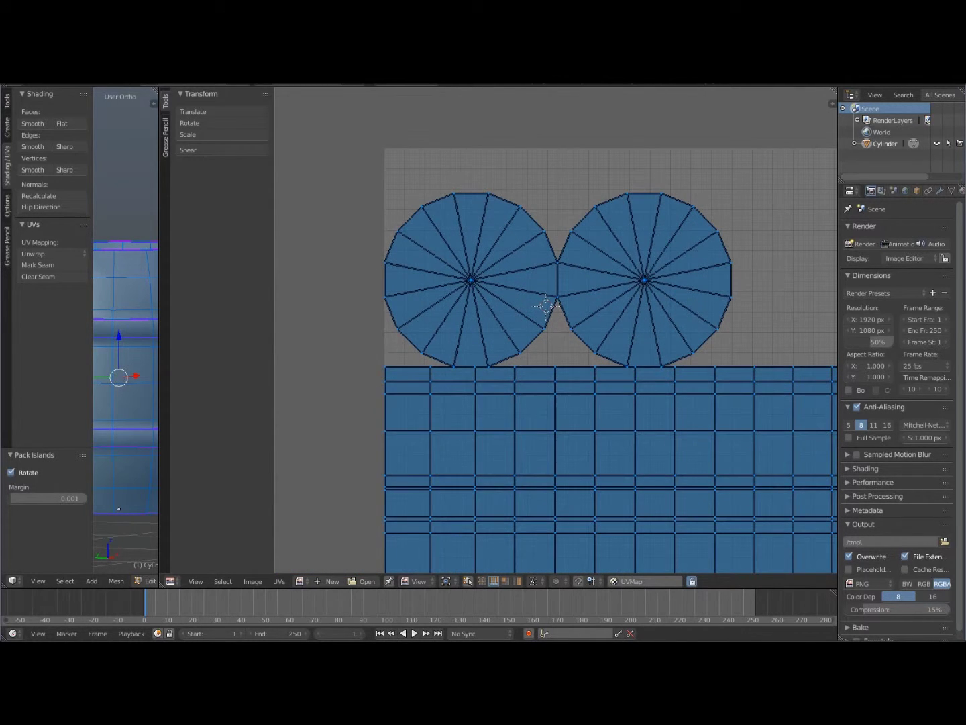
pyautogui.scroll(-3, 547, 306)
pyautogui.moveTo(483, 147); pyautogui.dragTo(474, 277, button='middle')
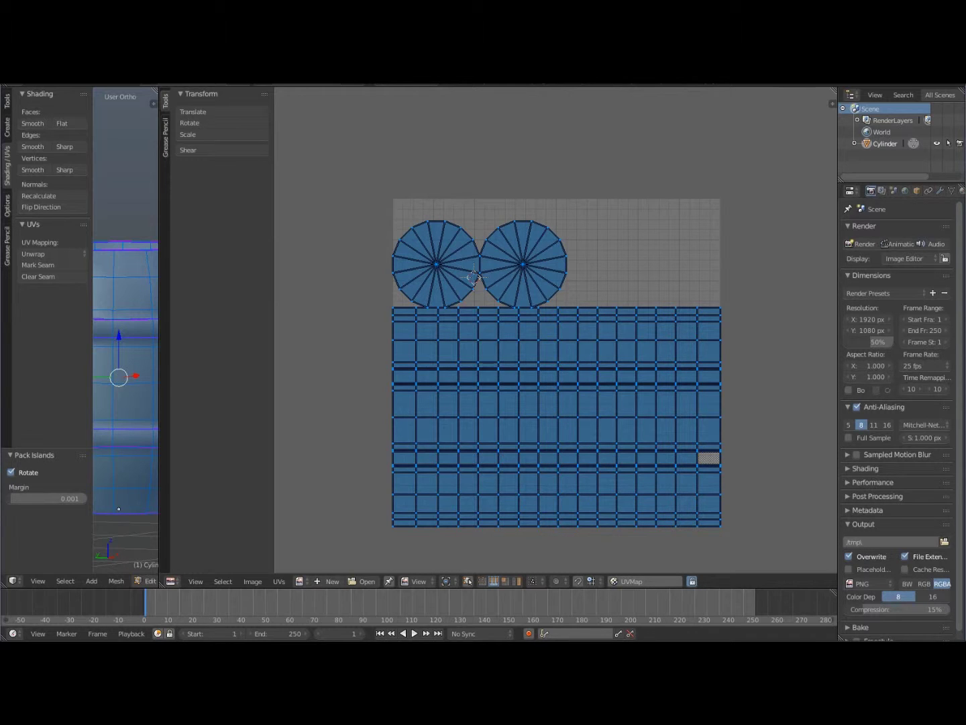
pyautogui.moveTo(523, 293); pyautogui.dragTo(480, 260, button='middle')
pyautogui.scroll(3, 557, 329)
pyautogui.scroll(-2, 555, 329)
pyautogui.scroll(-2, 555, 329)
pyautogui.moveTo(555, 329); pyautogui.dragTo(532, 290, button='middle')
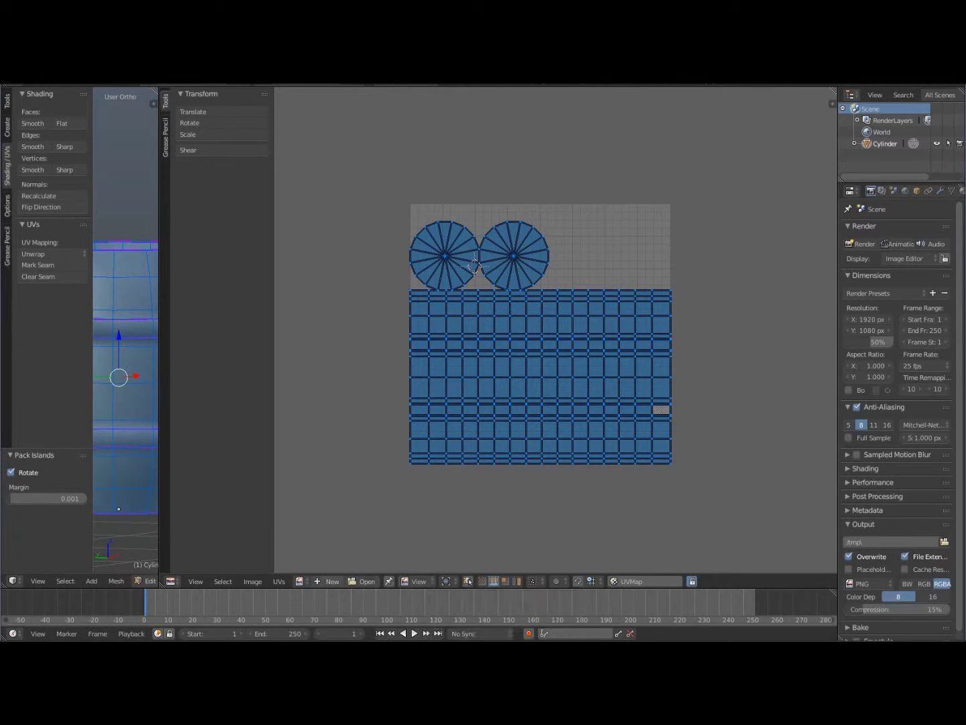
# Create a new blank image of 512 × 512 px in the UV editor
pyautogui.press('space')
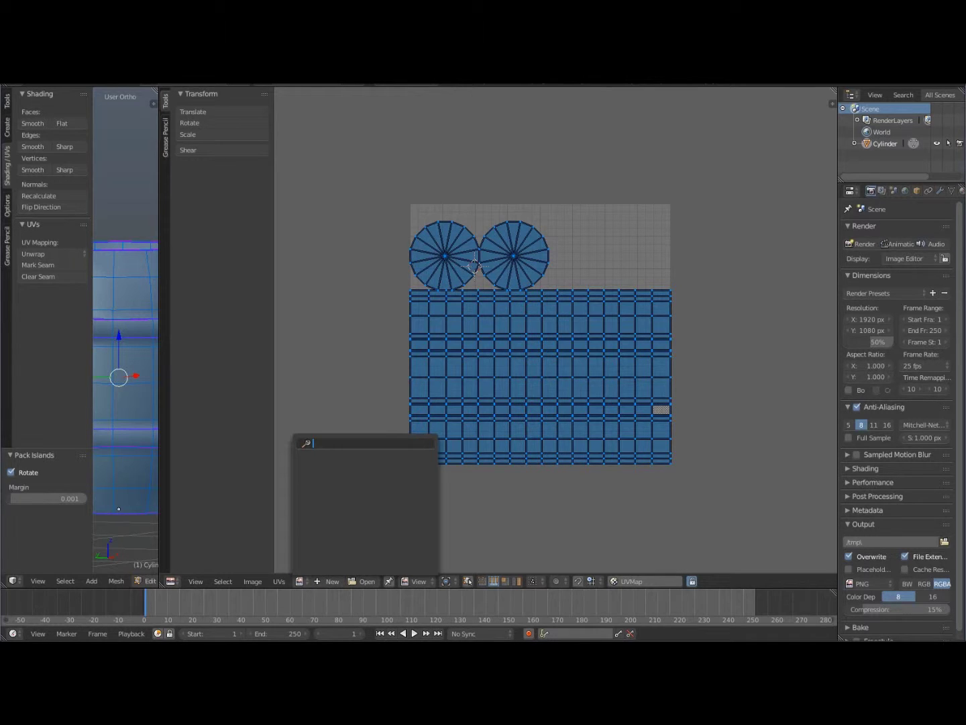
pyautogui.click(327, 583)
pyautogui.click(327, 581)
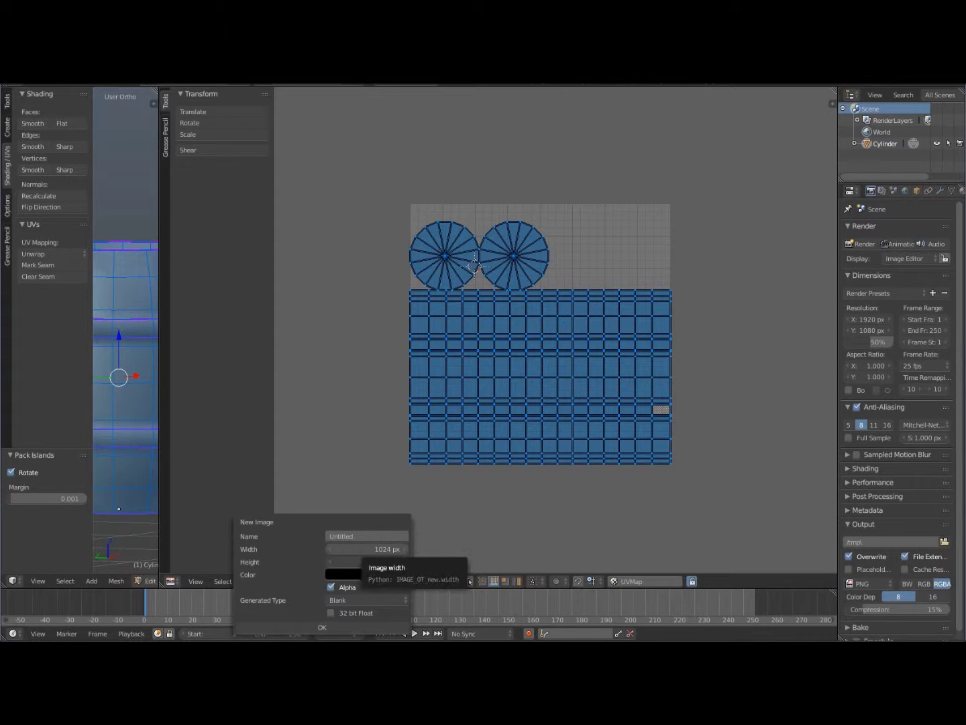
pyautogui.click(367, 548)
pyautogui.write('512')
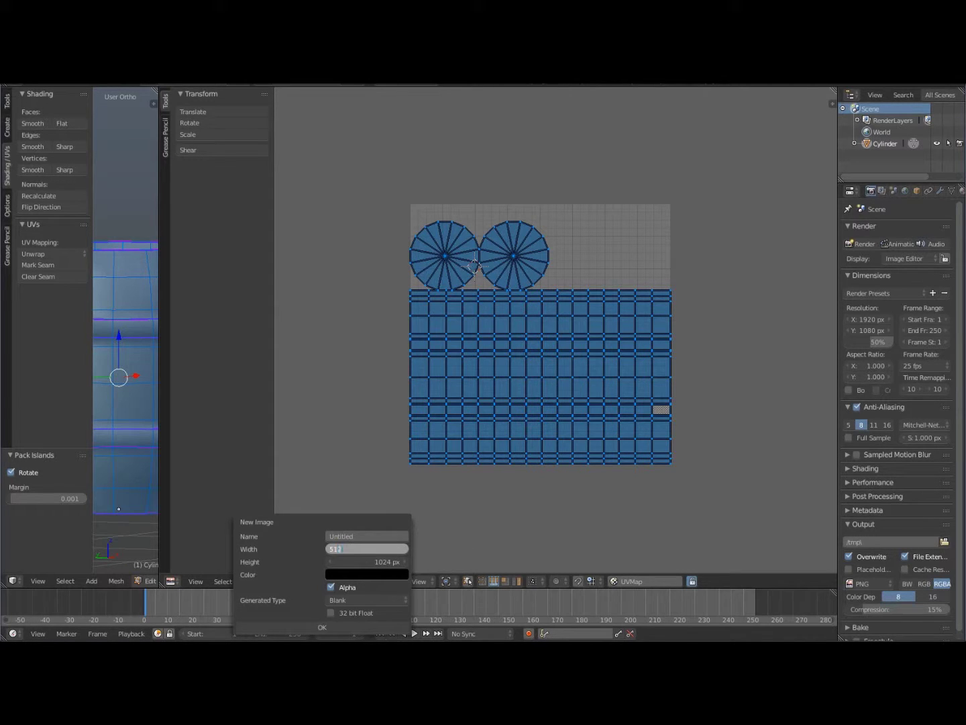
pyautogui.press('Tab')
pyautogui.write('512')
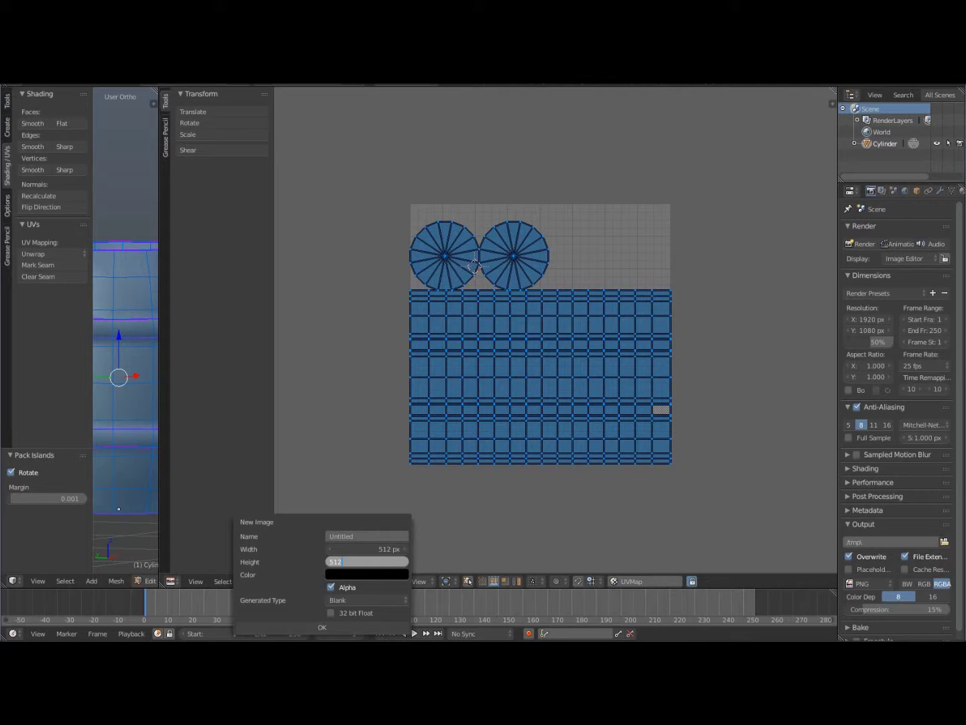
pyautogui.press('Return')
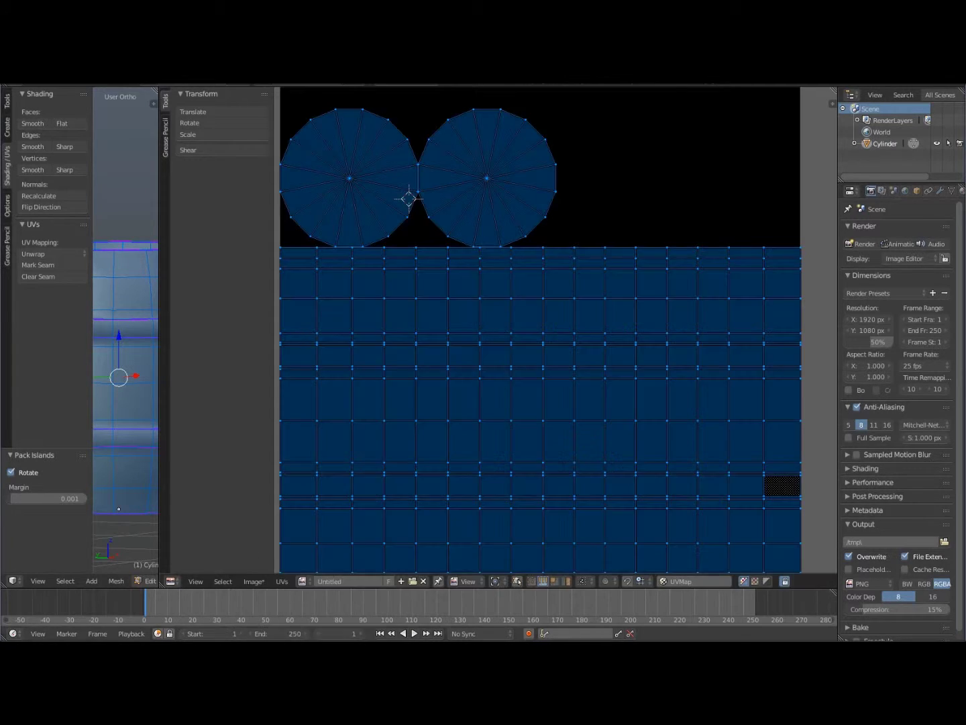
pyautogui.click(323, 627)
pyautogui.scroll(-3, 556, 331)
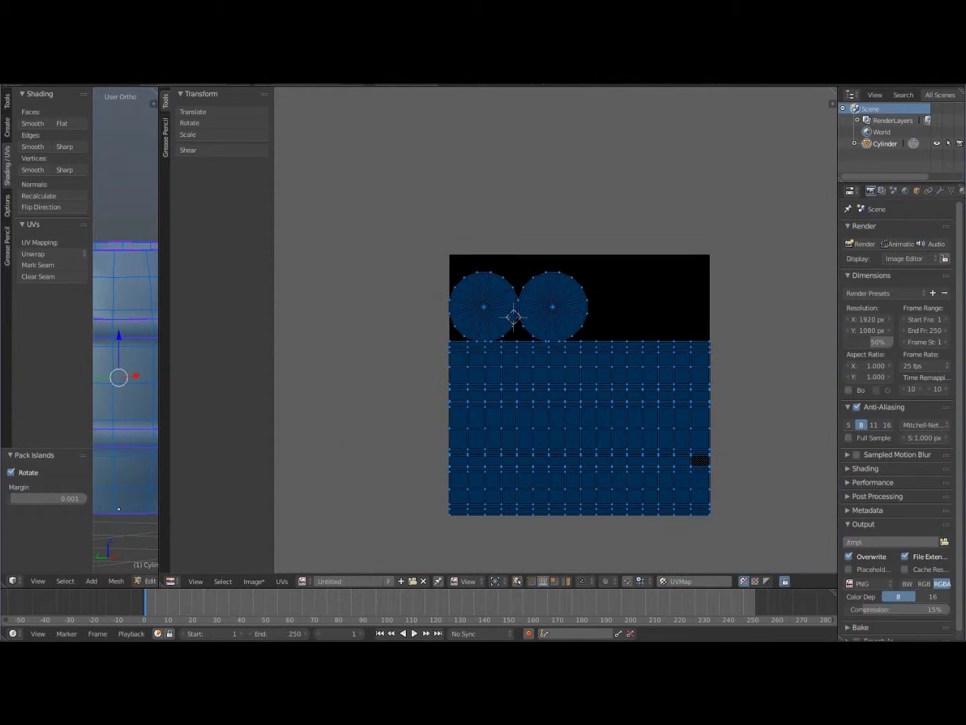
# Open Barrel_D.png from the Assets Textures folder as the UV editor's image
pyautogui.click(308, 581)
pyautogui.click(413, 581)
pyautogui.click(32, 390)
pyautogui.click(176, 149)
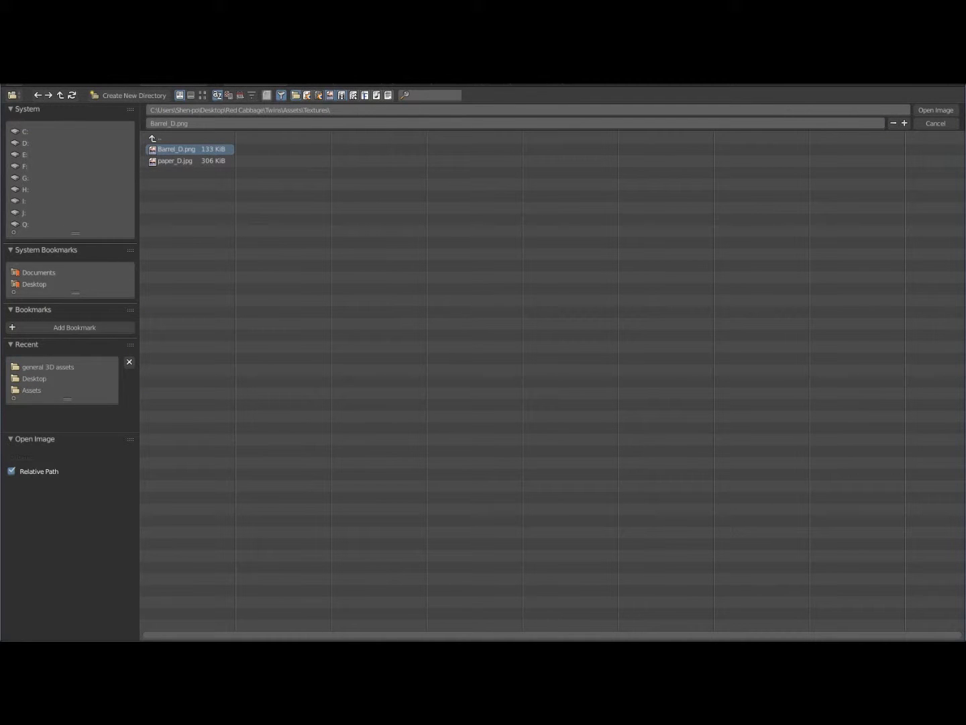
pyautogui.click(936, 110)
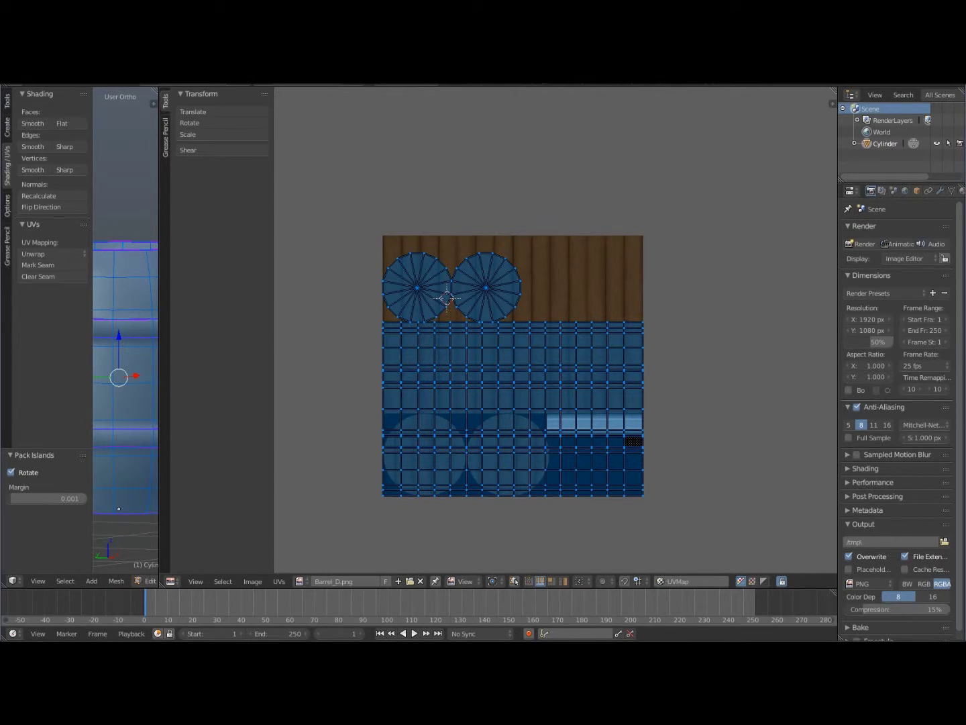
# Try mirroring all the UV islands along the X axis and undo it
pyautogui.click(279, 581)
pyautogui.moveTo(329, 362)
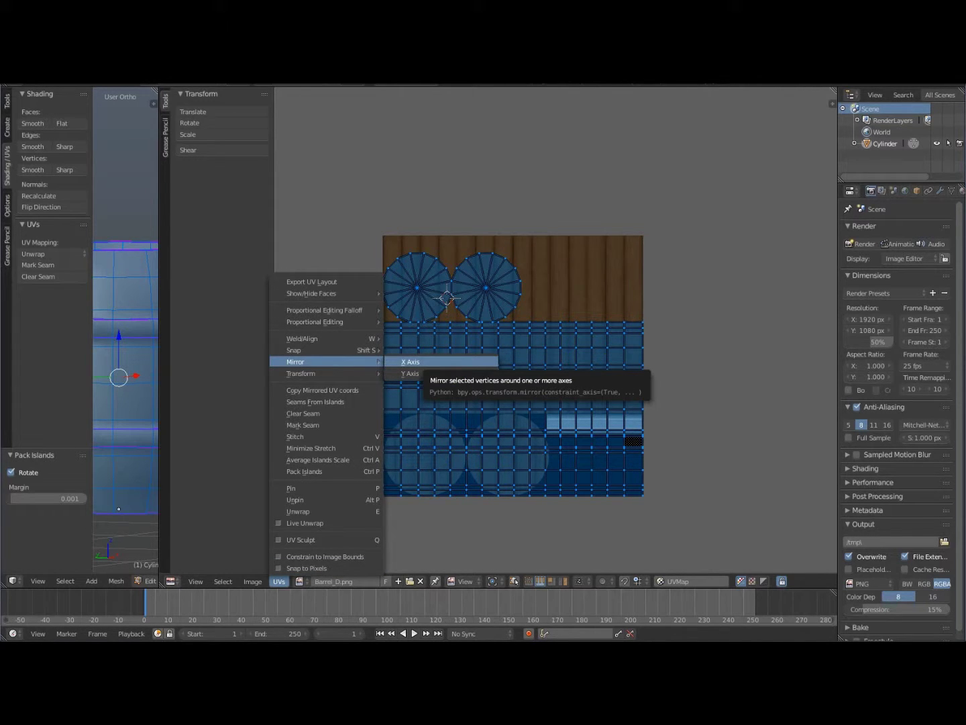
pyautogui.click(410, 361)
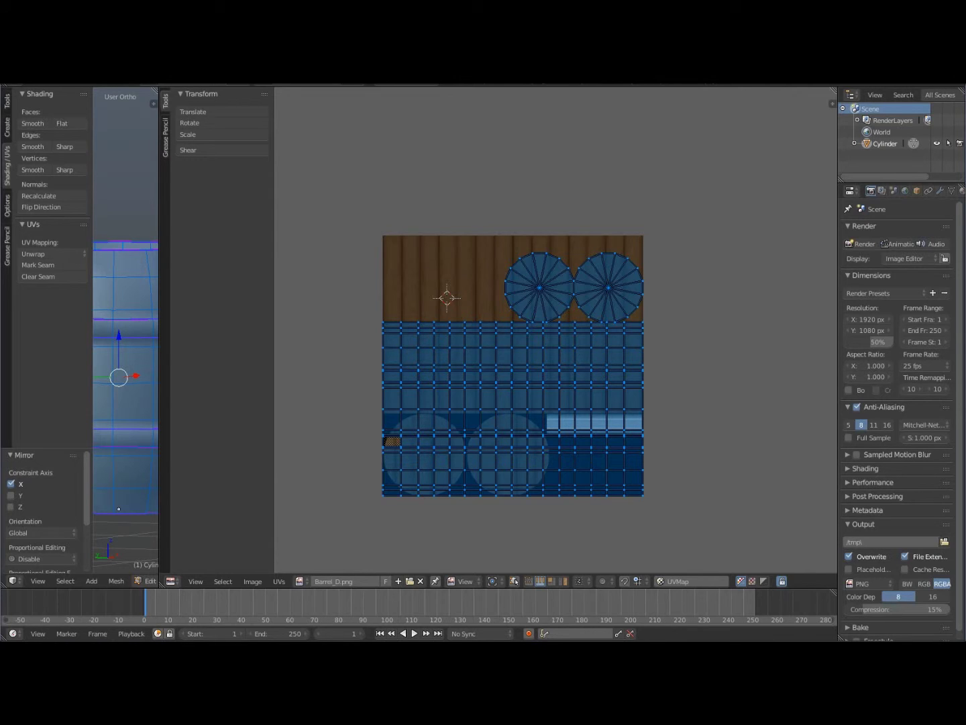
pyautogui.hotkey('ctrl', 'z')
# Mirror all the UV islands along the Y axis so the caps lie below the side island
pyautogui.click(279, 581)
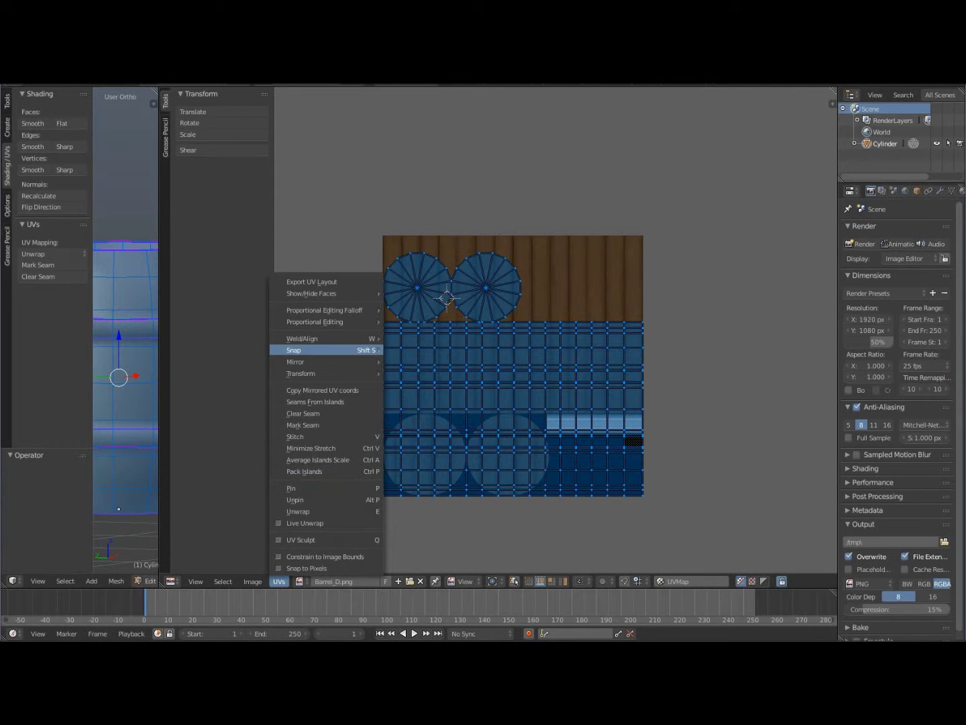
pyautogui.moveTo(322, 361)
pyautogui.click(402, 373)
pyautogui.moveTo(403, 372); pyautogui.dragTo(465, 340, button='middle')
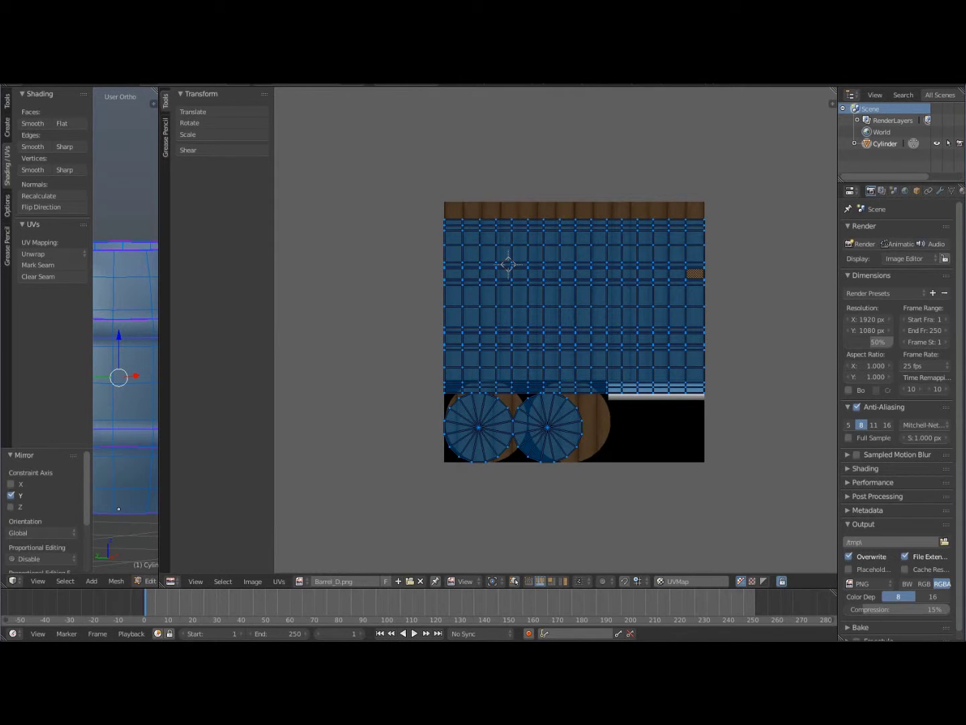
# Select the whole barrel side UV island and move it 0.067 up along Y to the texture's top edge
pyautogui.scroll(2, 464, 340)
pyautogui.moveTo(464, 340); pyautogui.dragTo(455, 375, button='middle')
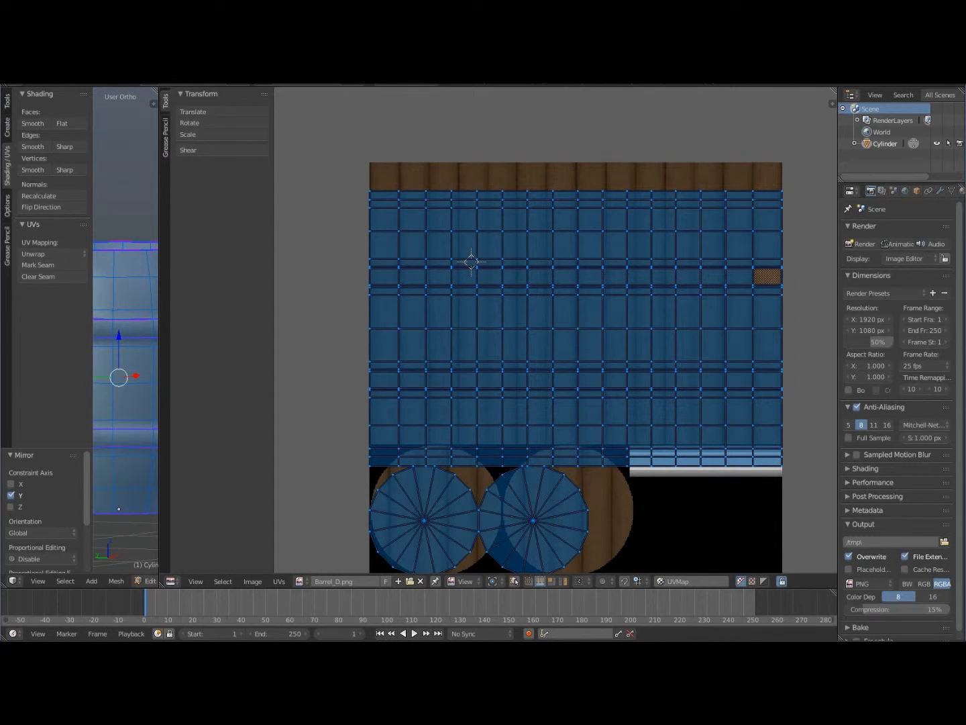
pyautogui.rightClick(540, 295)
pyautogui.press('a')
pyautogui.press('a')
pyautogui.press('a')
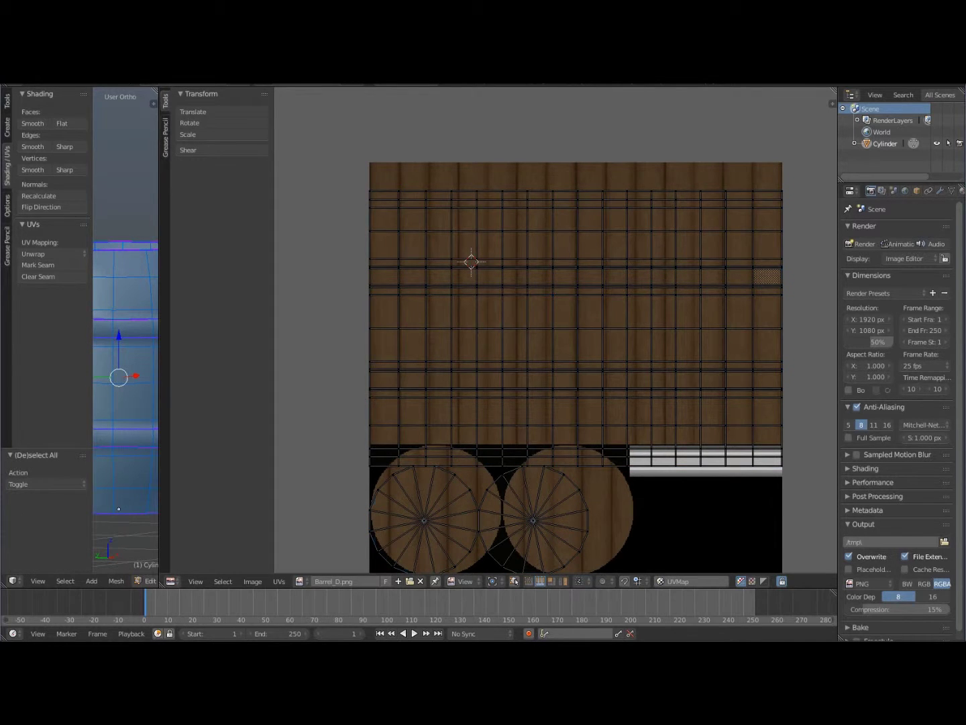
pyautogui.hotkey('ctrl', 'l')
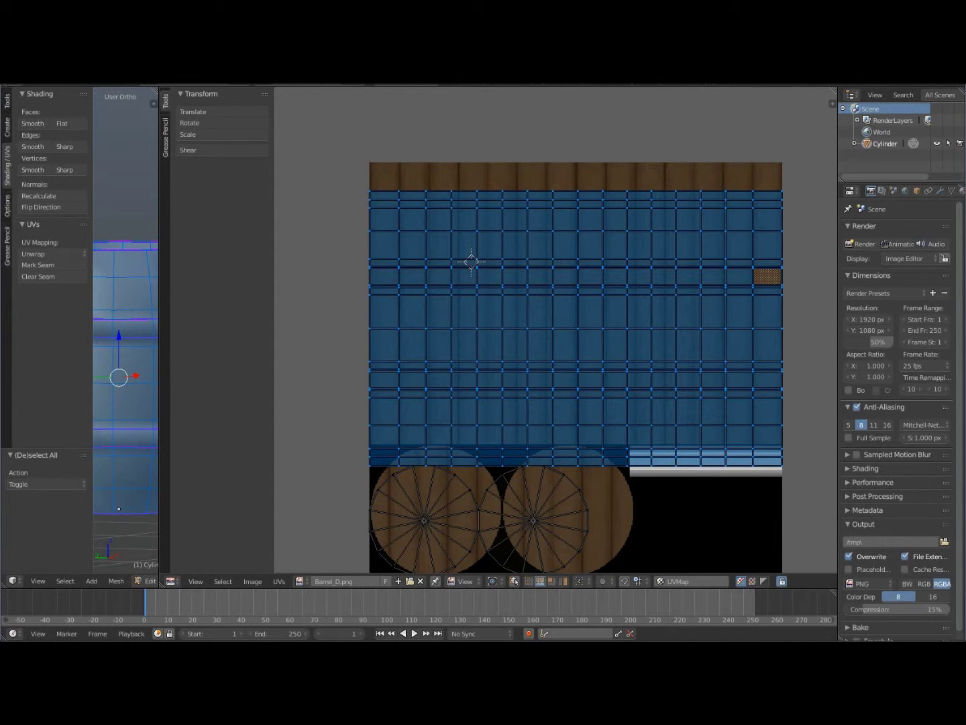
pyautogui.hotkey('ctrl', 'z')
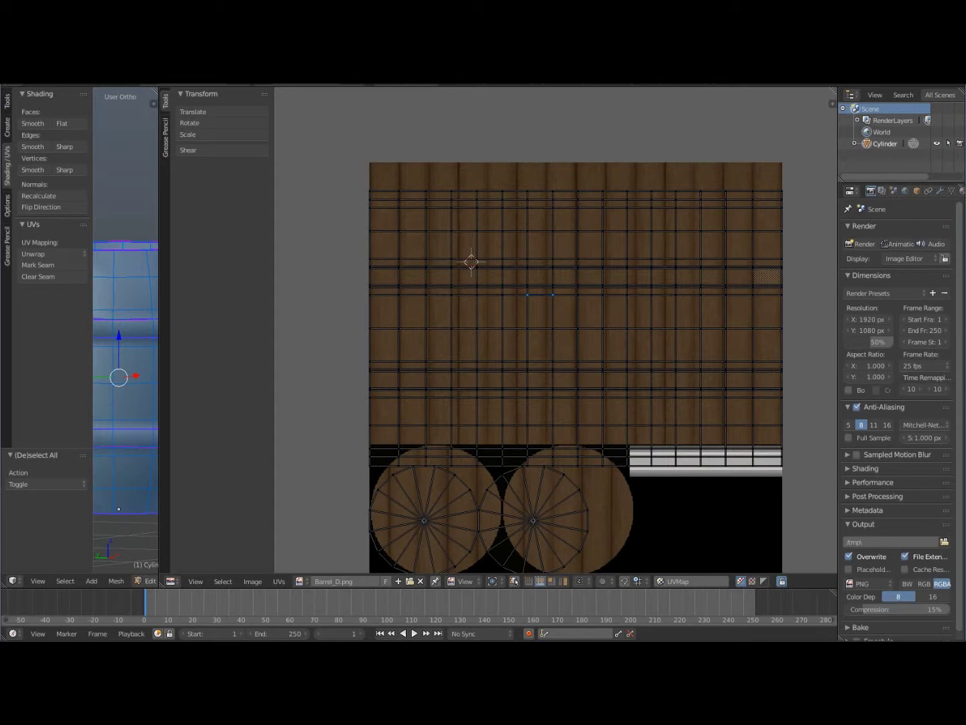
pyautogui.hotkey('ctrl', 'l')
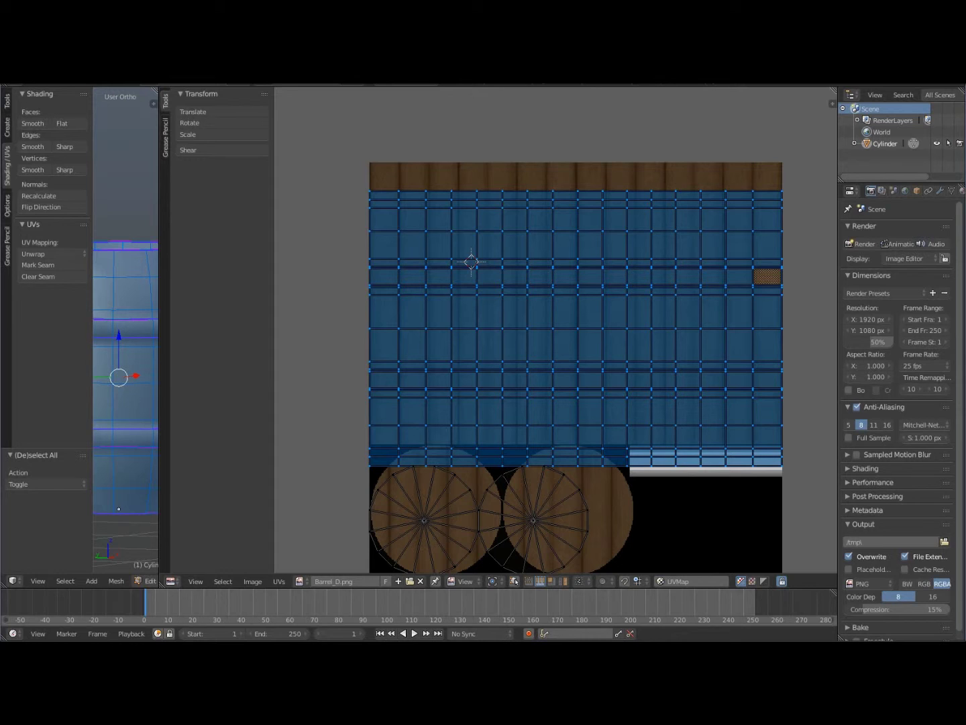
pyautogui.press('g')
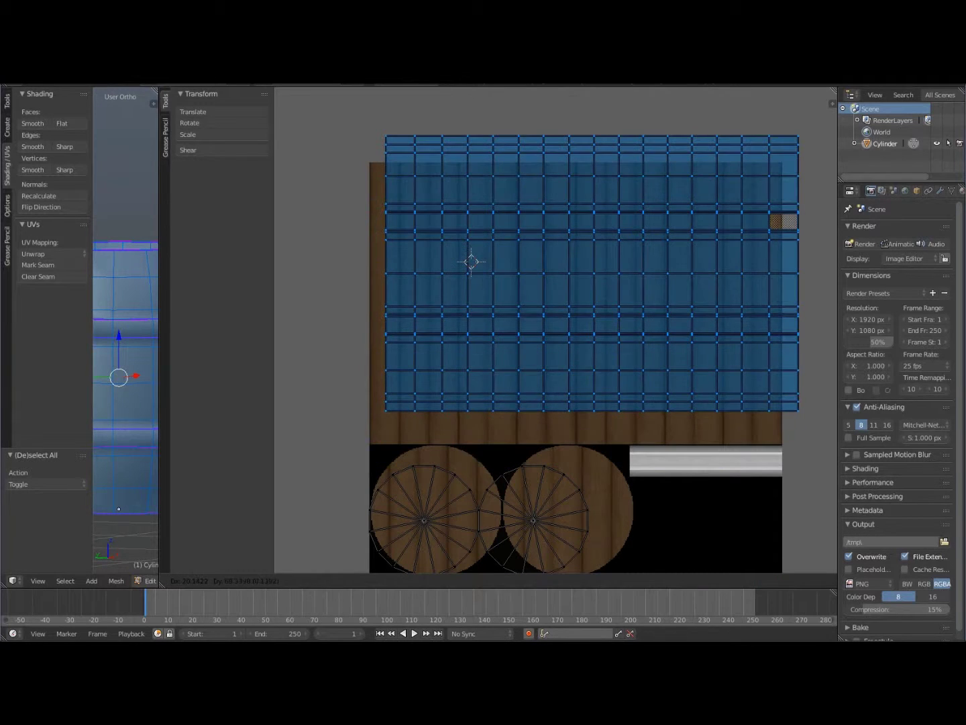
pyautogui.press('y')
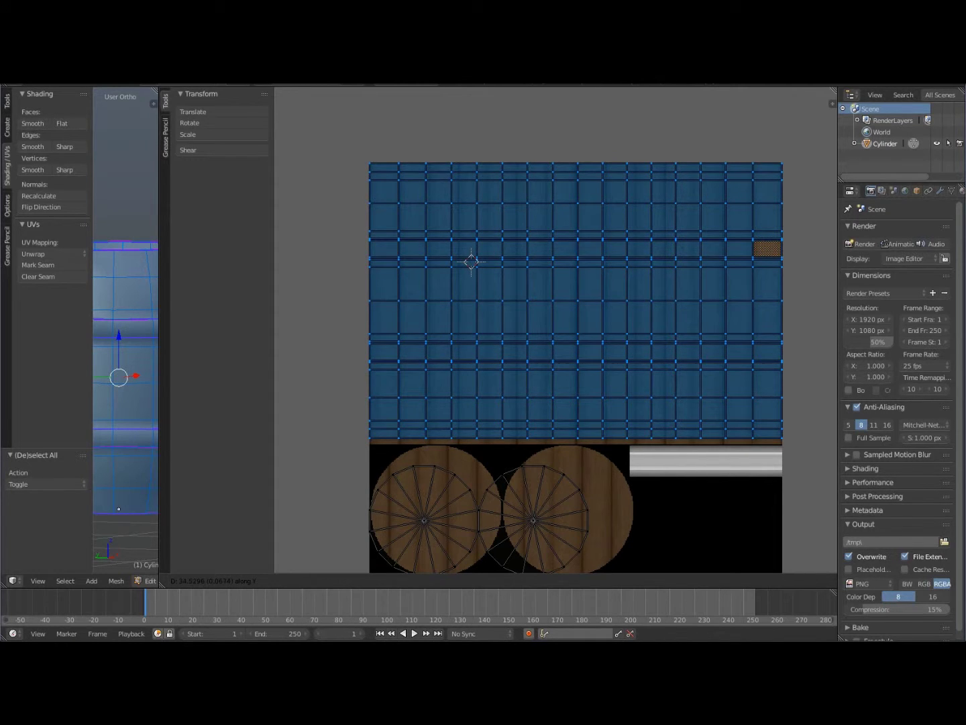
pyautogui.press('Return')
# Select the second cap's UV island, enlarge it, and move it over the right-hand wood circle of the texture
pyautogui.moveTo(557, 335); pyautogui.dragTo(544, 278, button='middle')
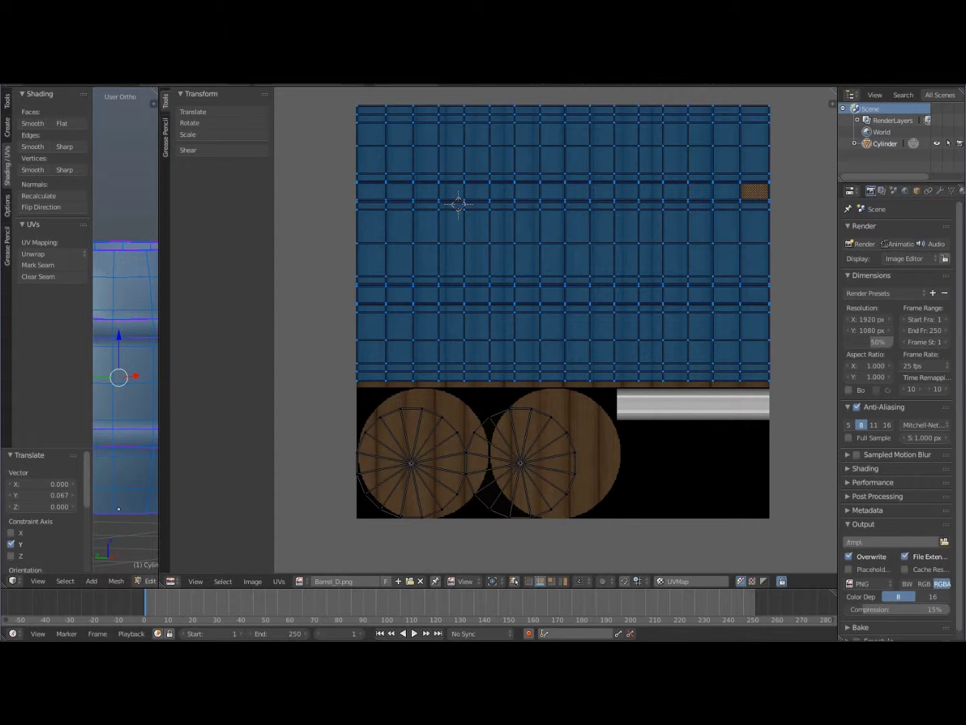
pyautogui.rightClick(498, 479)
pyautogui.hotkey('ctrl', 'l')
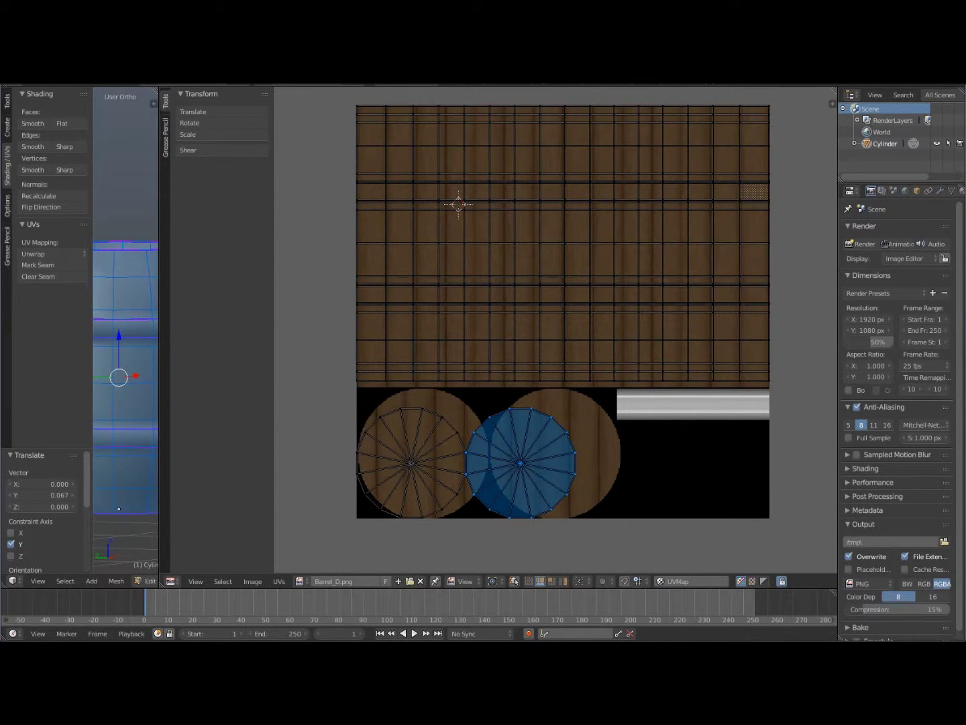
pyautogui.press('g')
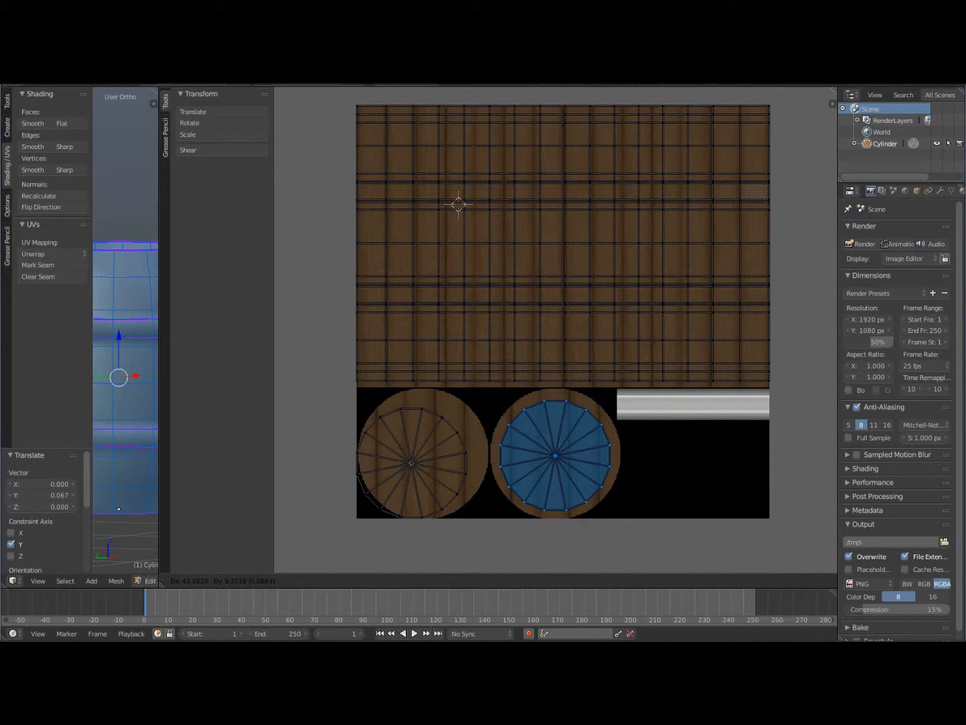
pyautogui.press('s')
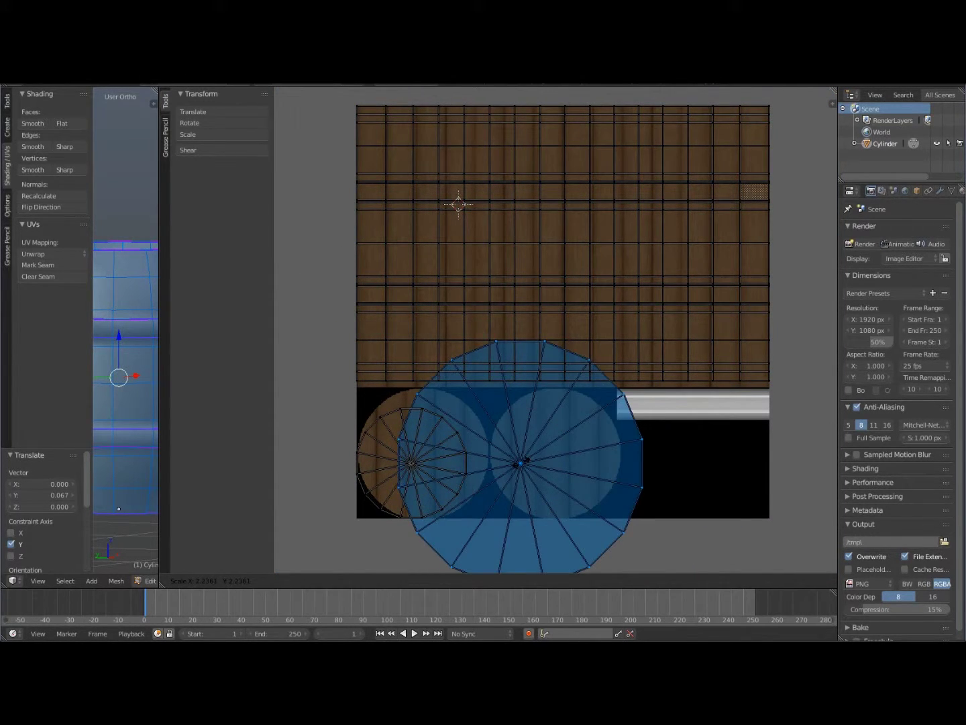
pyautogui.press('Return')
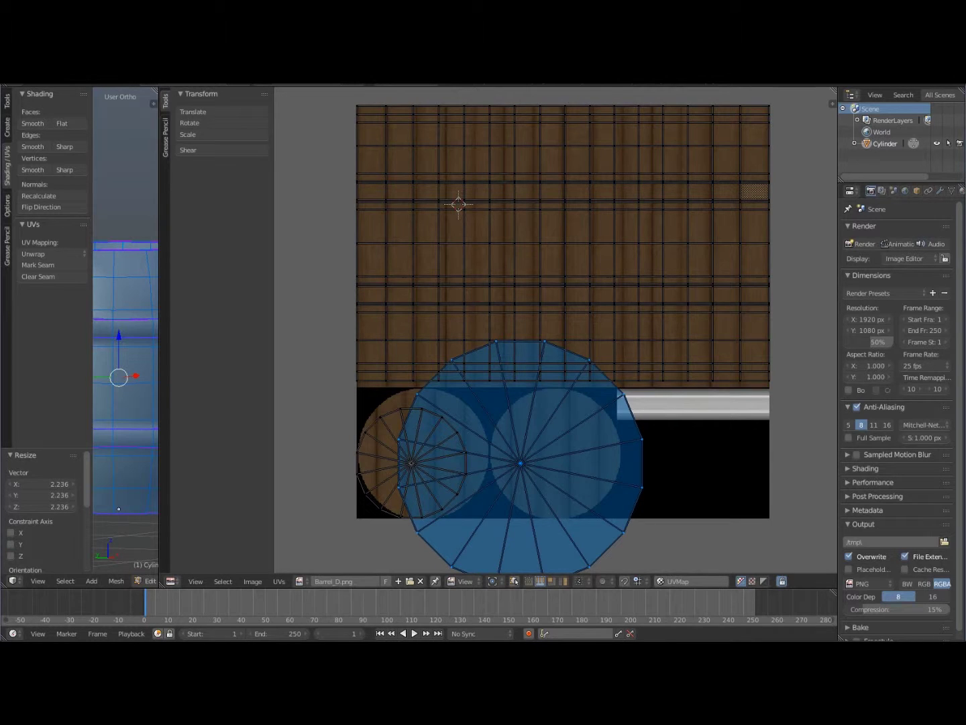
pyautogui.press('s')
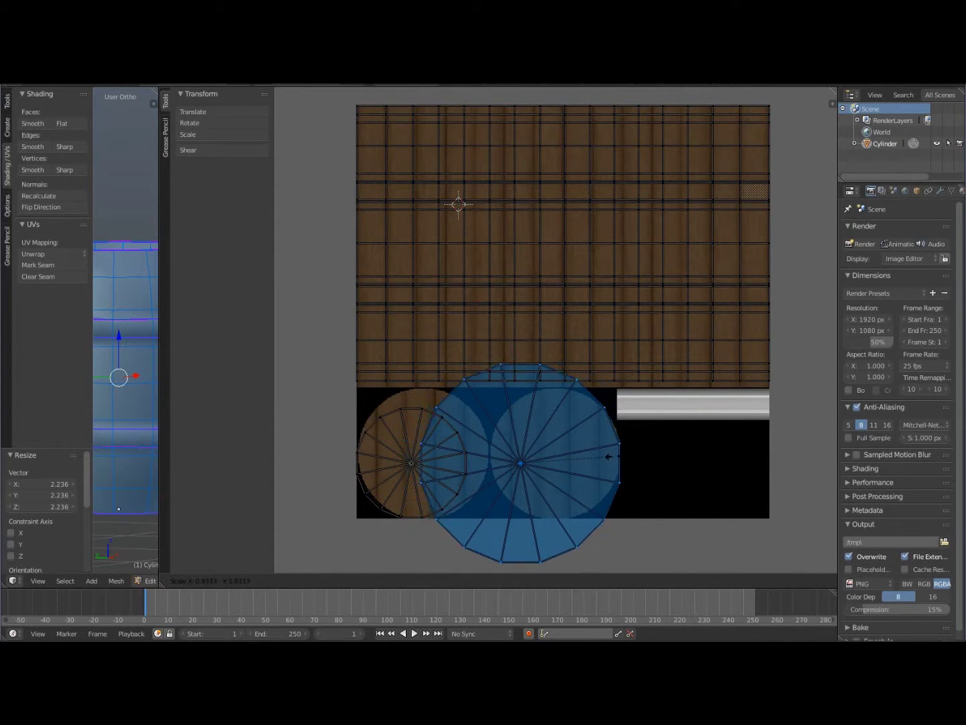
pyautogui.press('Return')
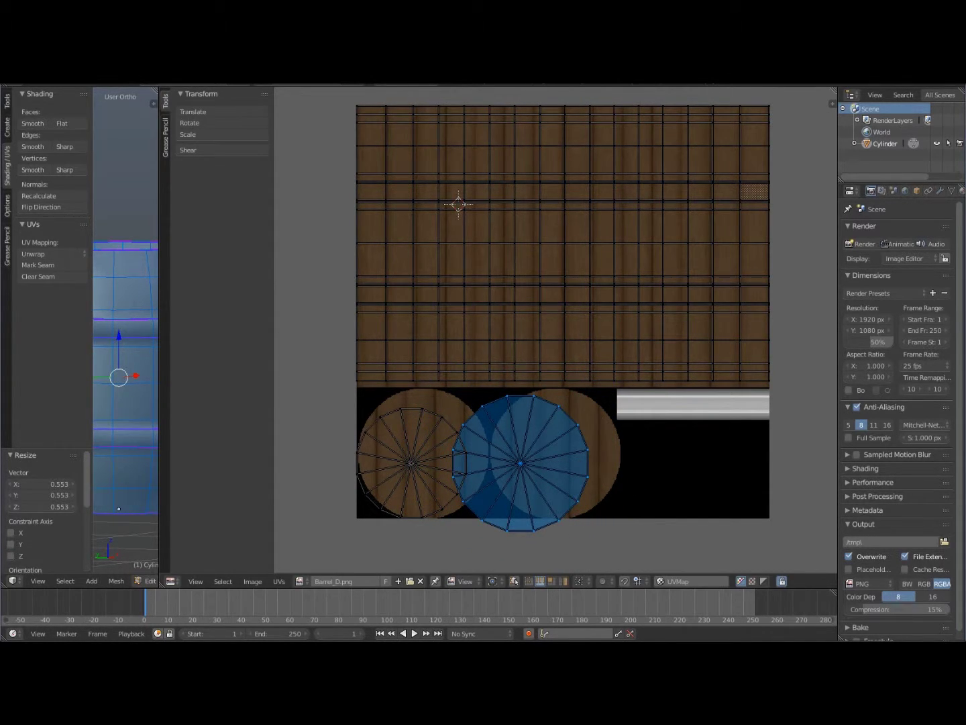
pyautogui.press('g')
pyautogui.press('Return')
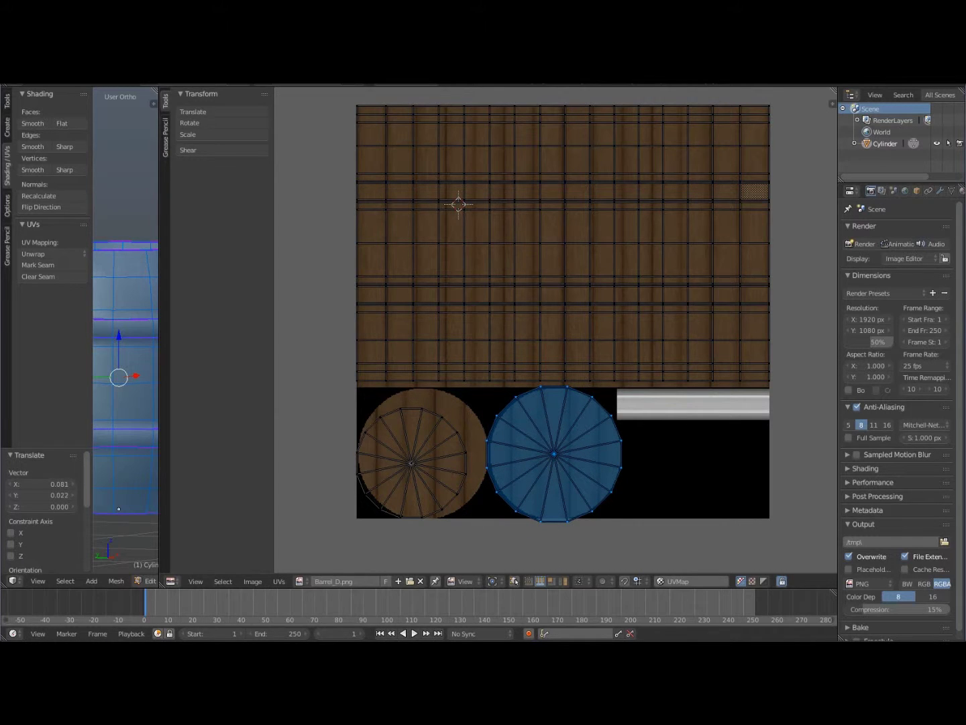
# Fine-tune the second cap island's scale and position so it fits just inside the right-hand wood circle
pyautogui.press('s')
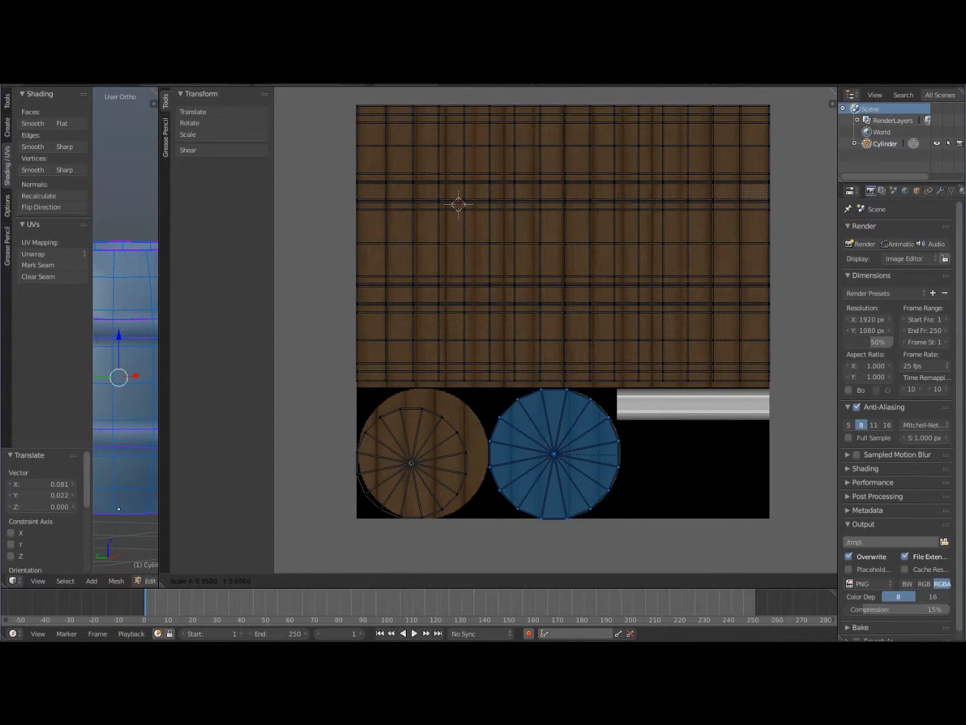
pyautogui.press('Return')
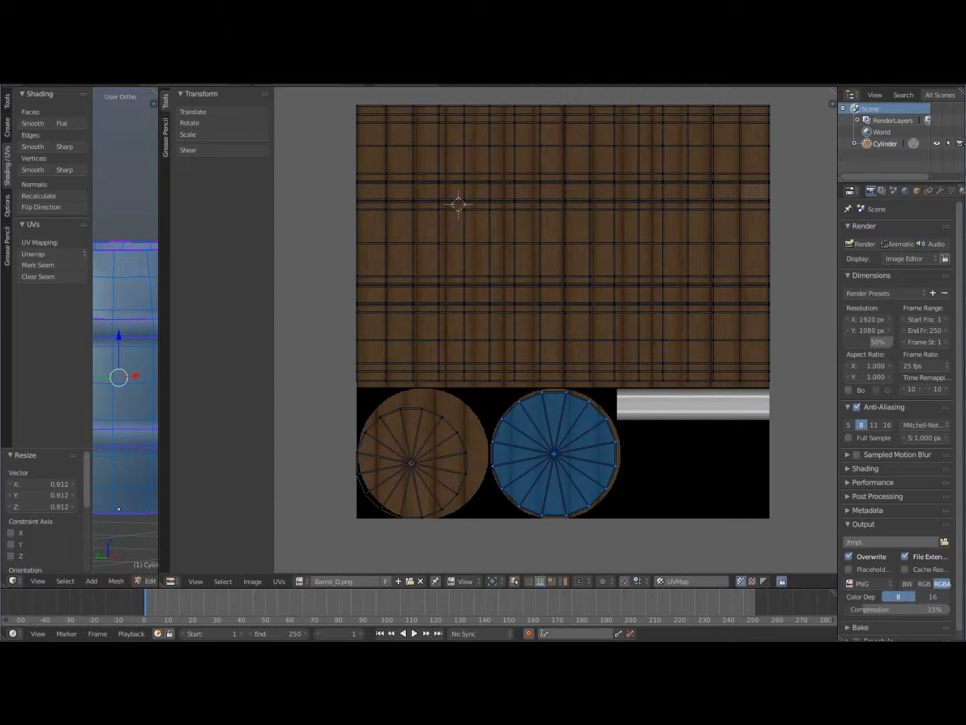
pyautogui.press('s')
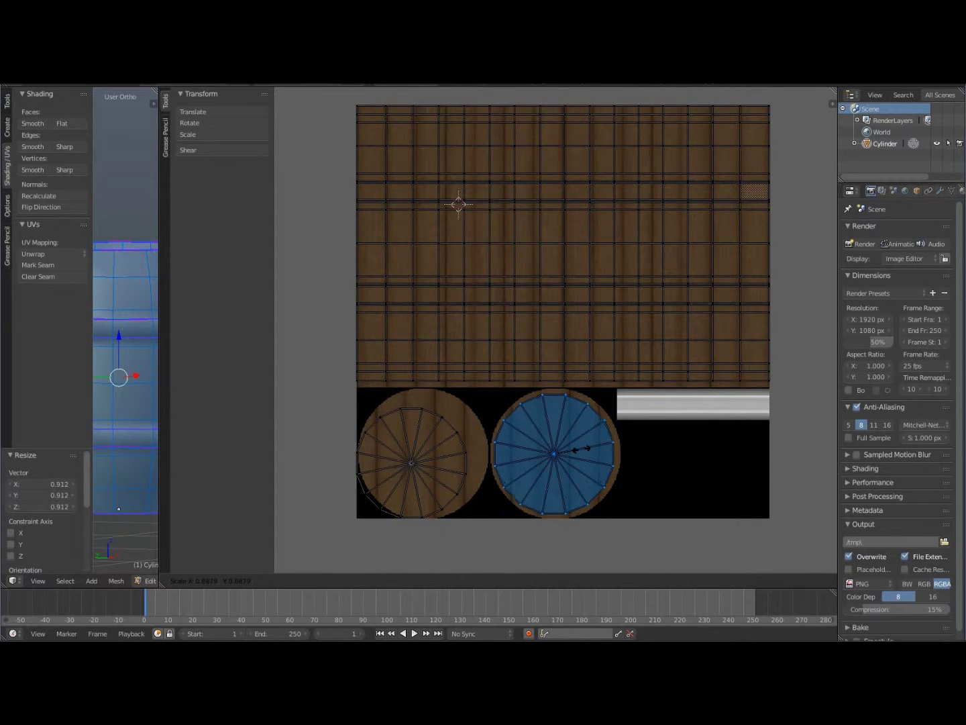
pyautogui.press('Return')
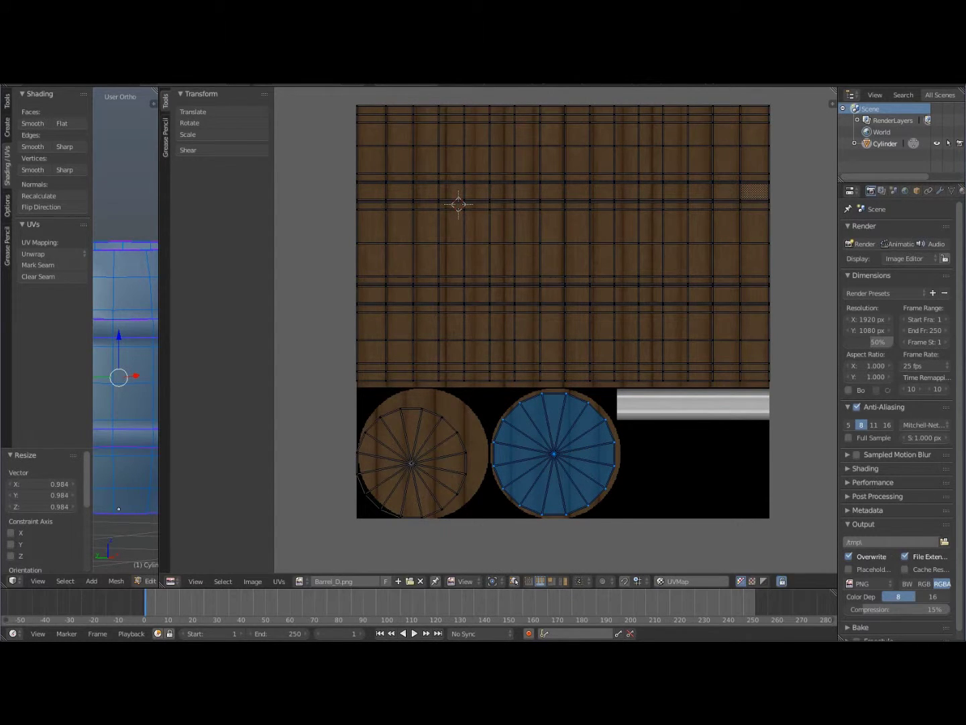
pyautogui.press('g')
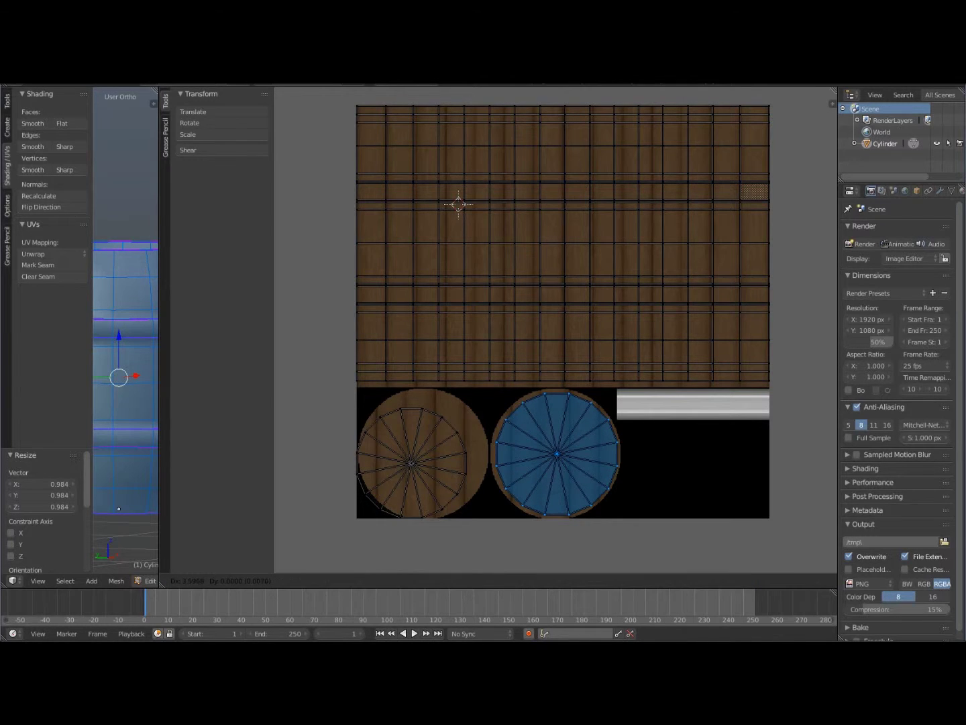
pyautogui.press('Return')
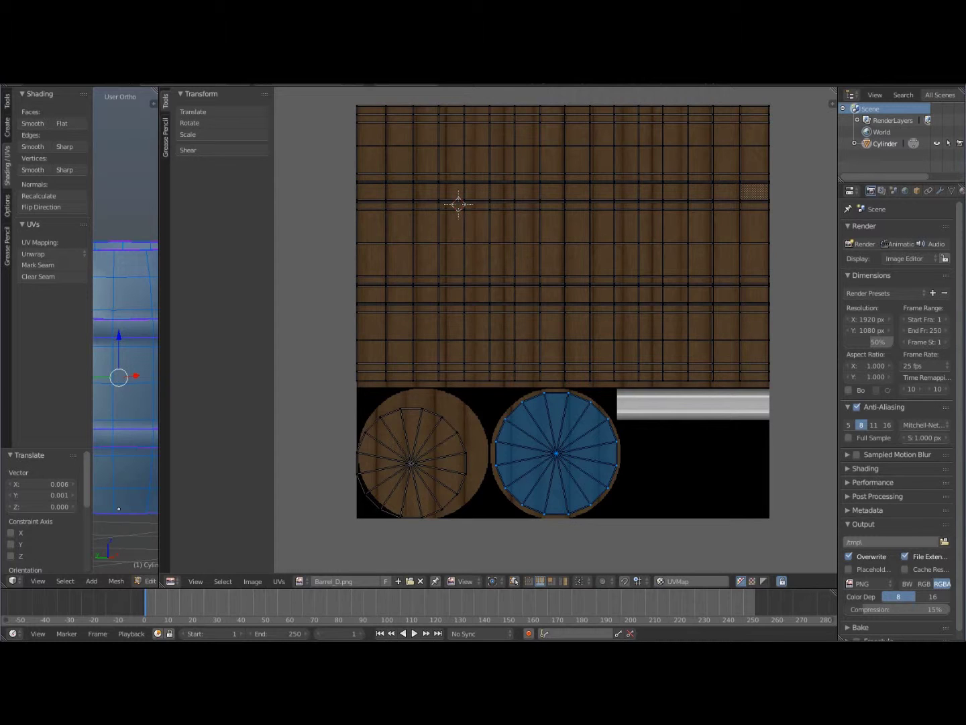
pyautogui.press('s')
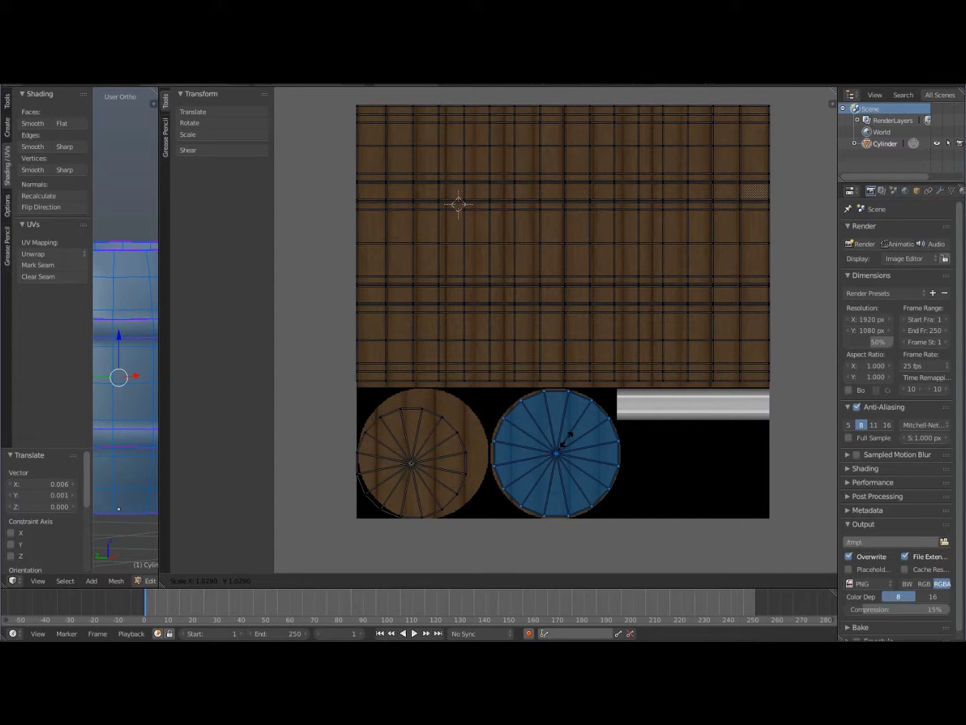
pyautogui.click(568, 439)
pyautogui.scroll(3, 569, 439)
pyautogui.moveTo(568, 439); pyautogui.dragTo(547, 273, button='middle')
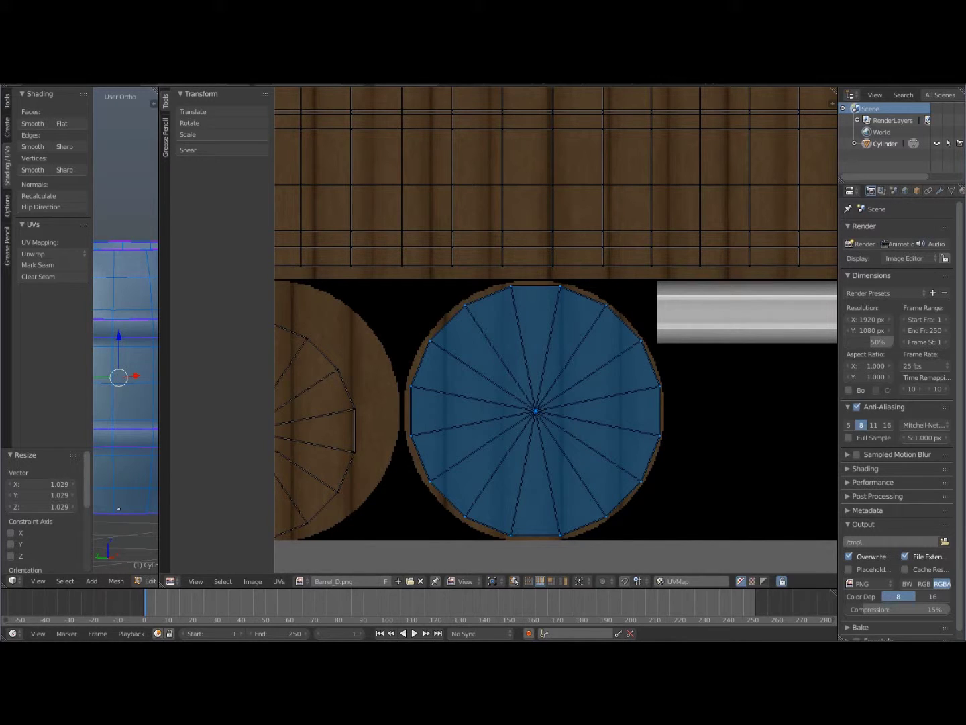
pyautogui.press('g')
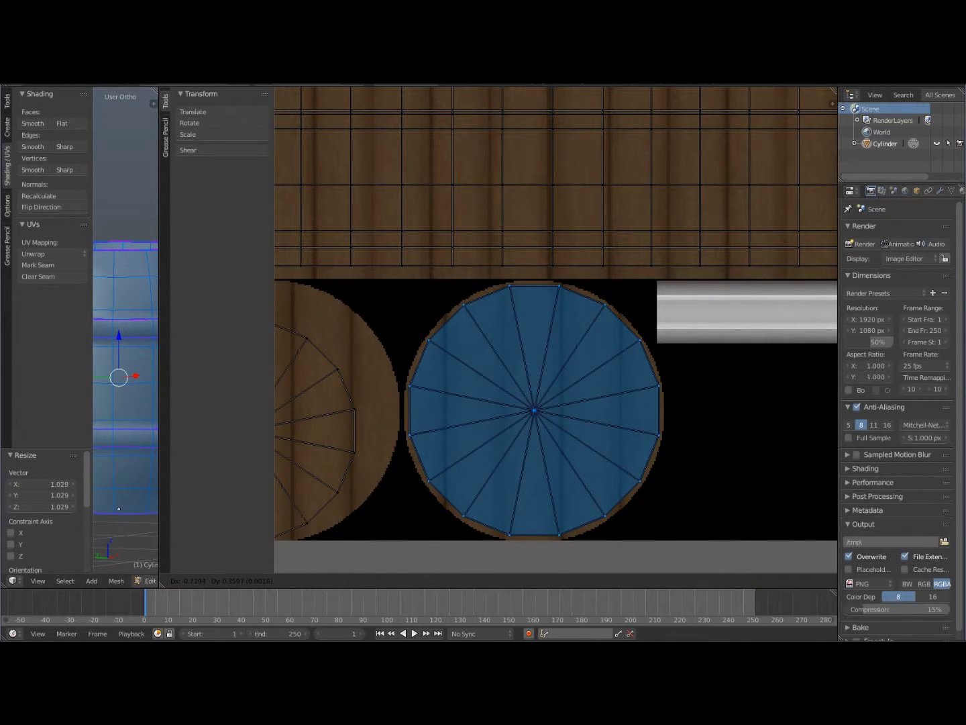
pyautogui.press('Return')
# Centre the first cap's UV island on the left-hand wood circle and scale it by about 1.156 to fit just inside
pyautogui.moveTo(430, 403); pyautogui.dragTo(683, 371, button='middle')
pyautogui.rightClick(453, 369)
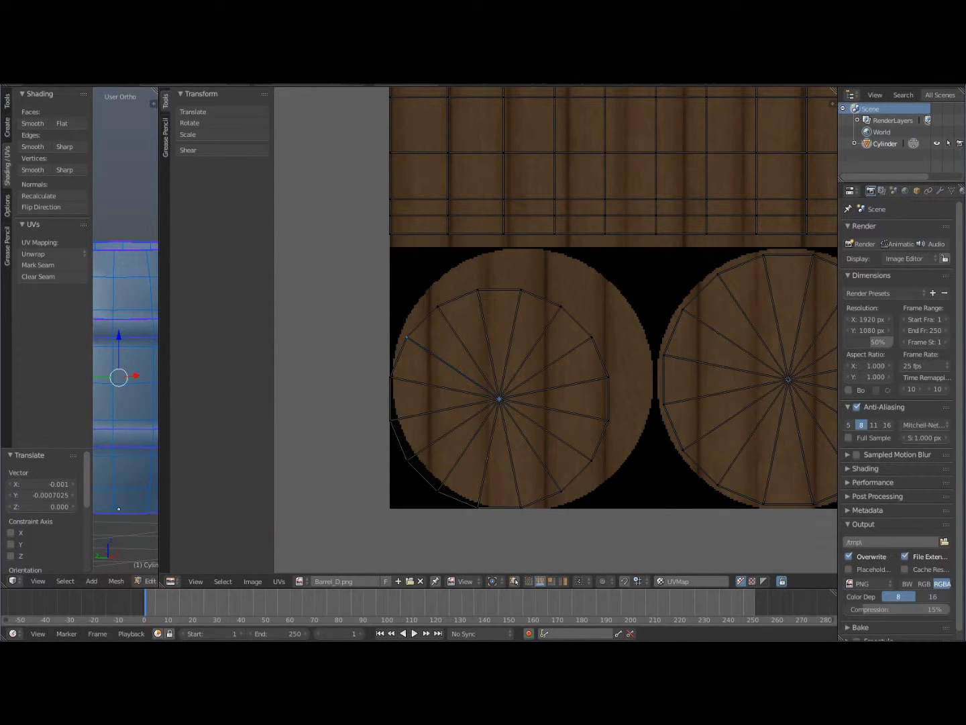
pyautogui.hotkey('ctrl', 'l')
pyautogui.press('g')
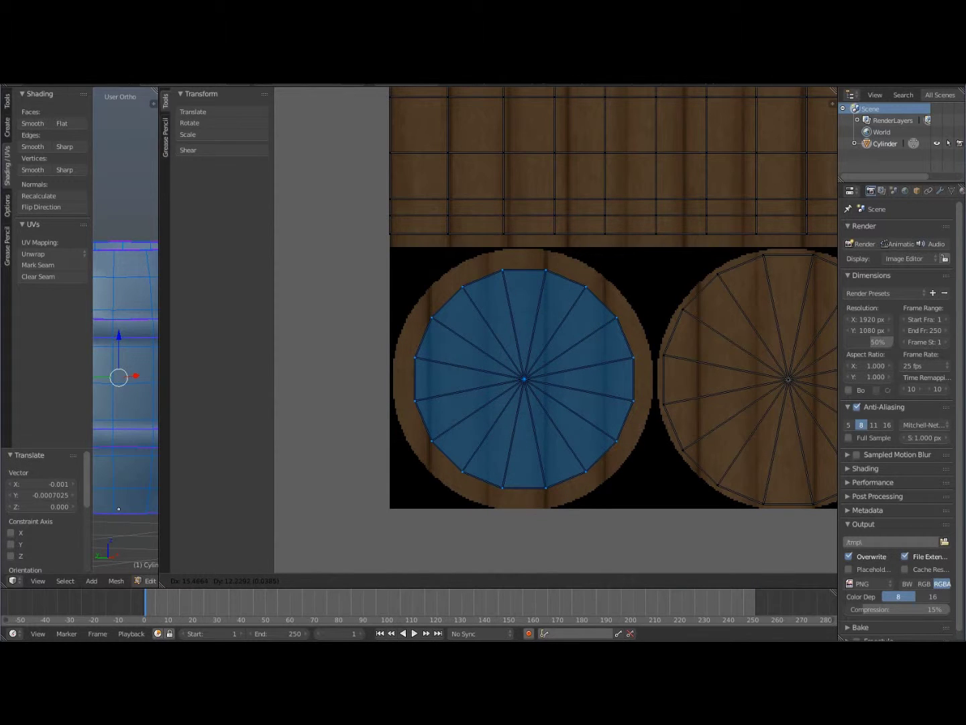
pyautogui.press('Return')
pyautogui.press('s')
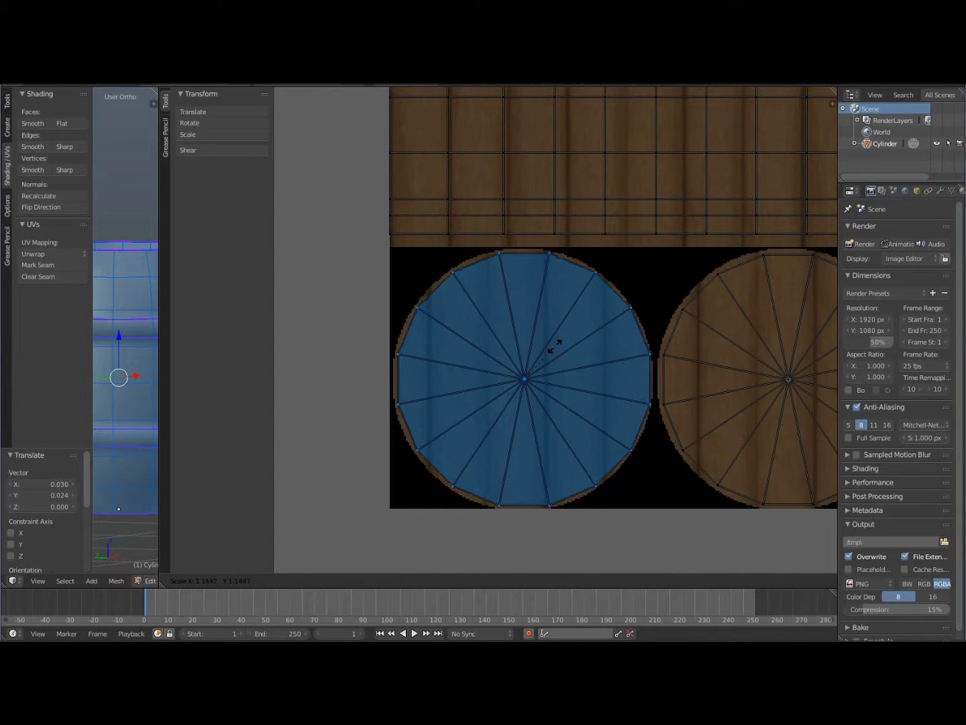
pyautogui.click(550, 342)
pyautogui.press('g')
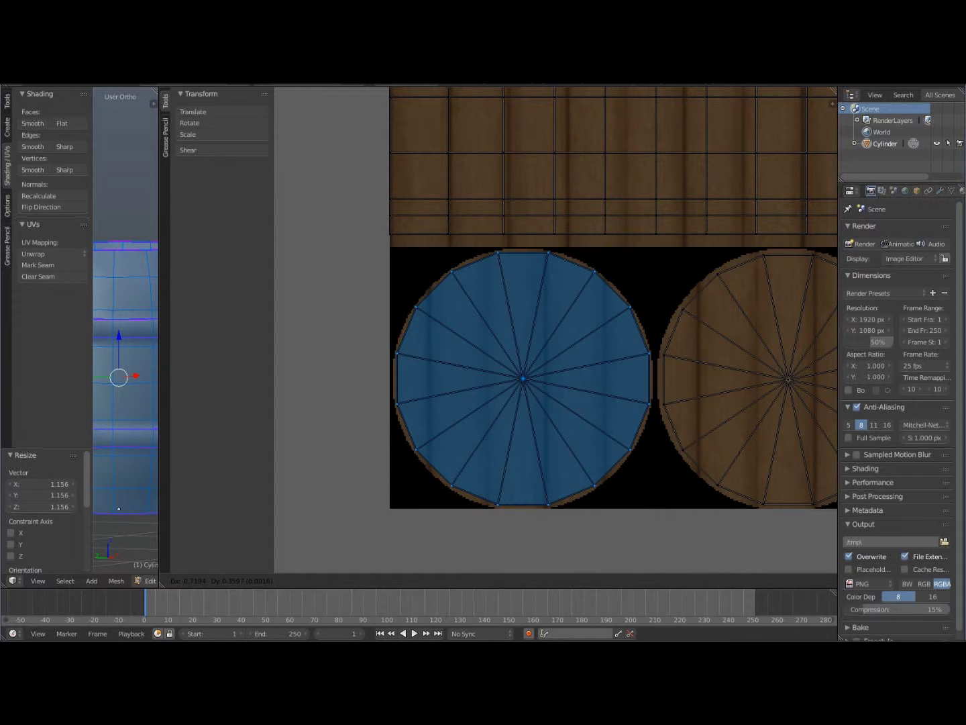
pyautogui.press('x')
pyautogui.press('Return')
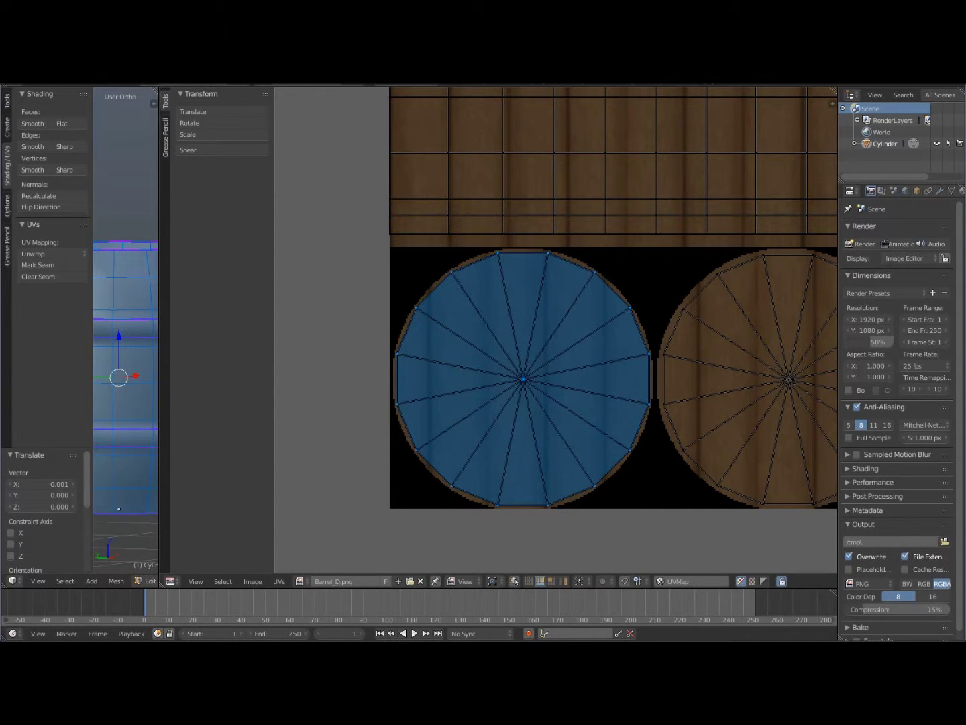
# Show all the barrel's UV islands and move the two curved metal hoop strips into the empty space below the texture
pyautogui.moveTo(701, 302); pyautogui.dragTo(385, 474, button='middle')
pyautogui.scroll(-3, 411, 306)
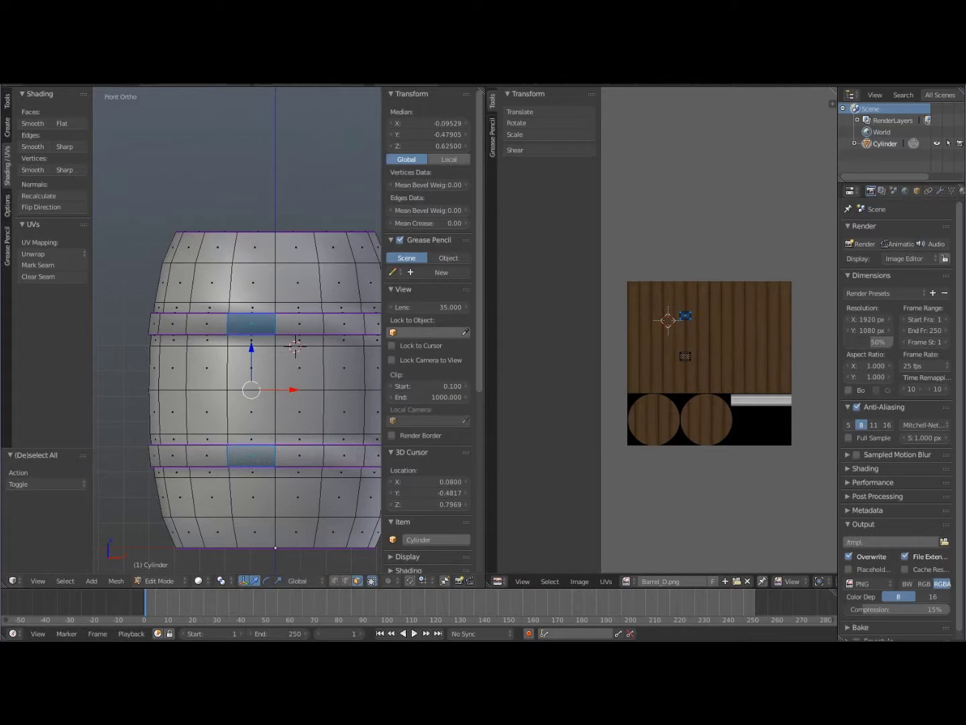
pyautogui.moveTo(492, 335); pyautogui.dragTo(581, 336)
pyautogui.moveTo(301, 302); pyautogui.dragTo(302, 342, button='middle')
pyautogui.moveTo(302, 510); pyautogui.dragTo(302, 345, button='middle')
pyautogui.press('a')
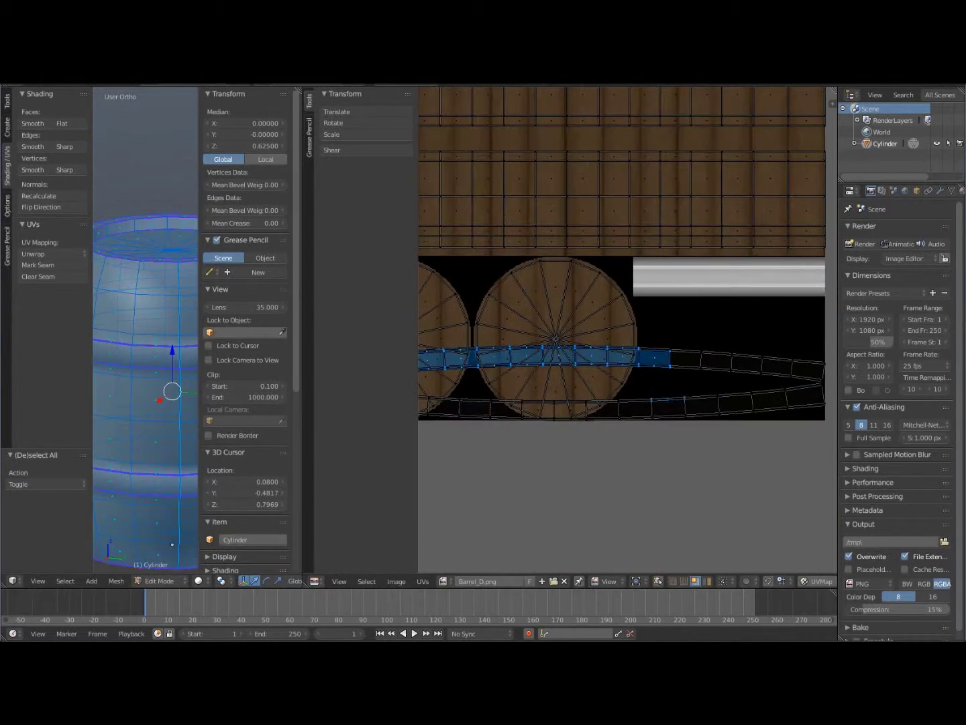
pyautogui.scroll(3, 622, 335)
pyautogui.scroll(-4, 622, 335)
pyautogui.press('g')
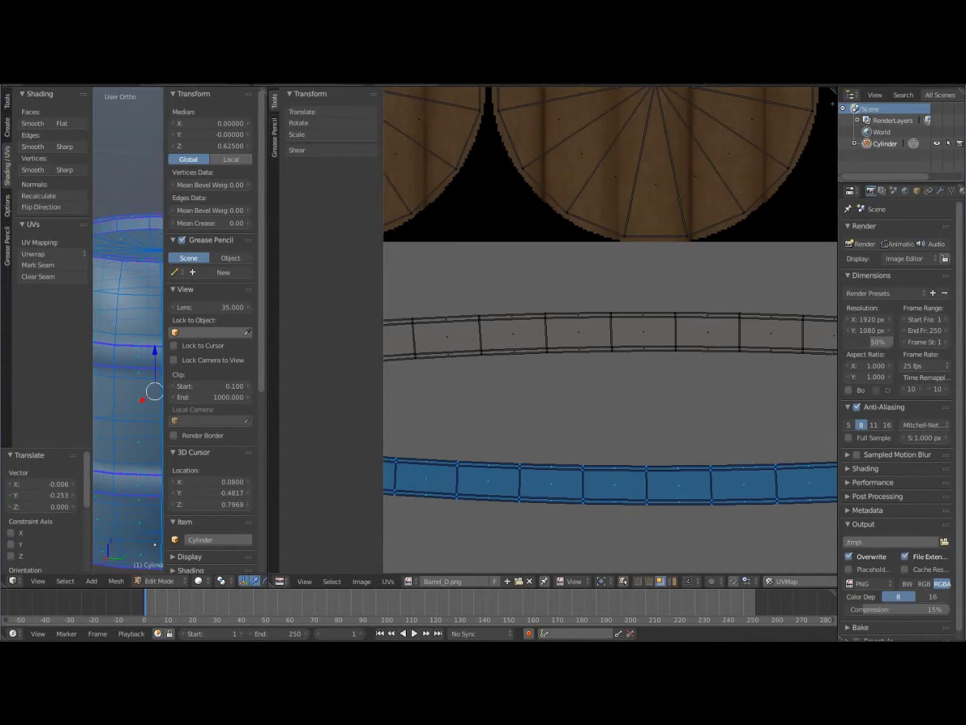
# Switch UV selection to edges and flatten the upper hoop strip's lengthwise edge rows with Align Y
pyautogui.moveTo(470, 402); pyautogui.dragTo(776, 404, button='middle')
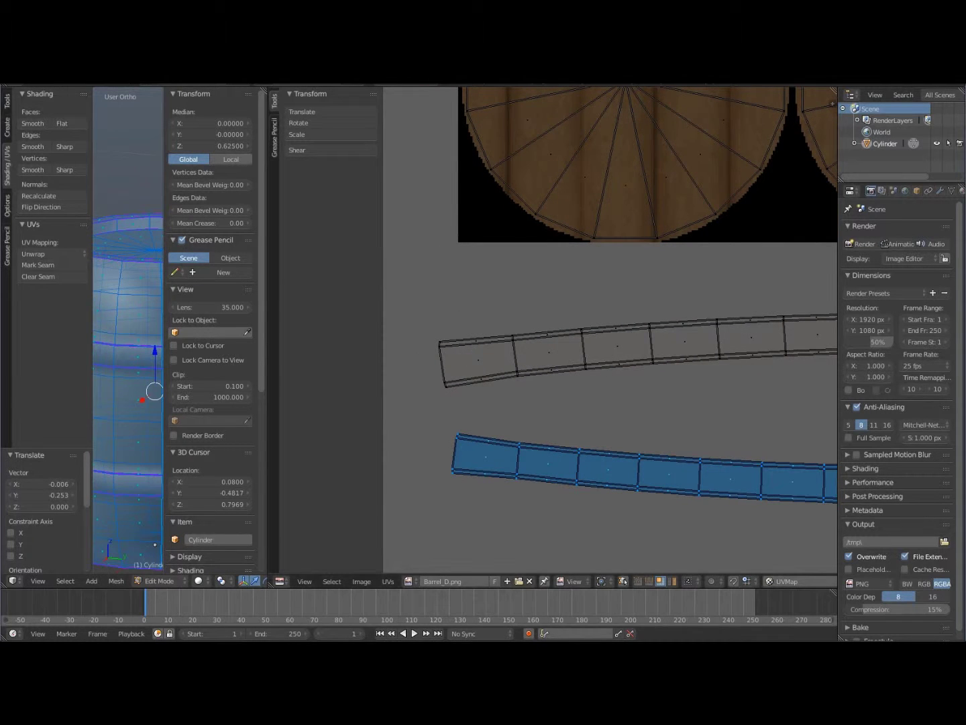
pyautogui.click(389, 581)
pyautogui.click(649, 581)
pyautogui.press('a')
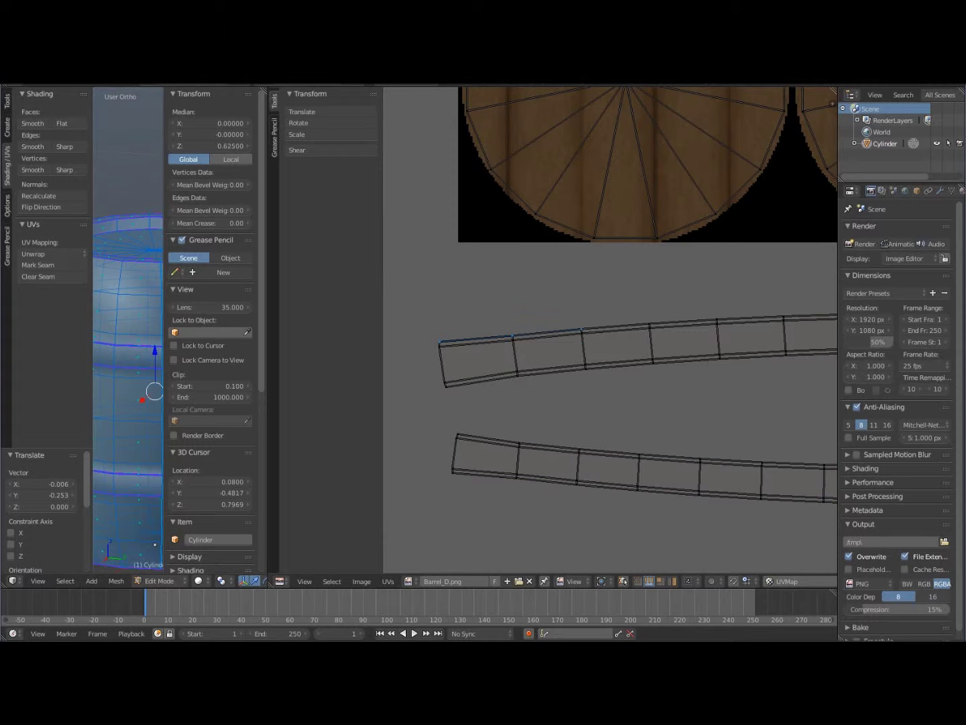
pyautogui.moveTo(746, 323); pyautogui.dragTo(591, 384, button='middle')
pyautogui.moveTo(671, 369); pyautogui.dragTo(603, 382, button='middle')
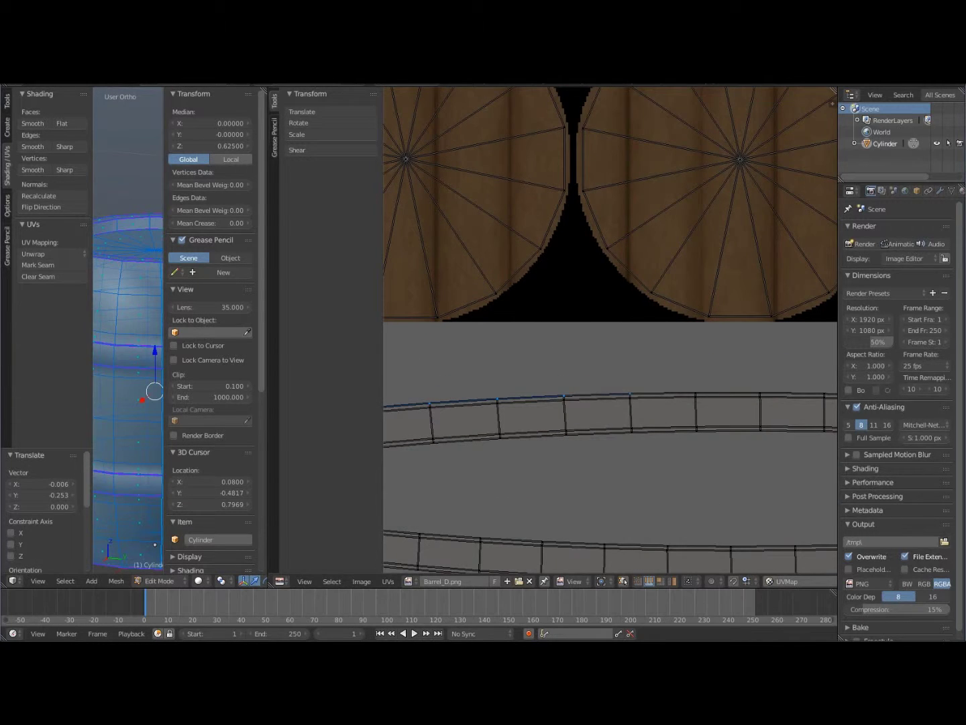
pyautogui.moveTo(806, 402); pyautogui.dragTo(403, 374, button='middle')
pyautogui.keyDown('shift'); pyautogui.rightClick(488, 378); pyautogui.keyUp('shift')
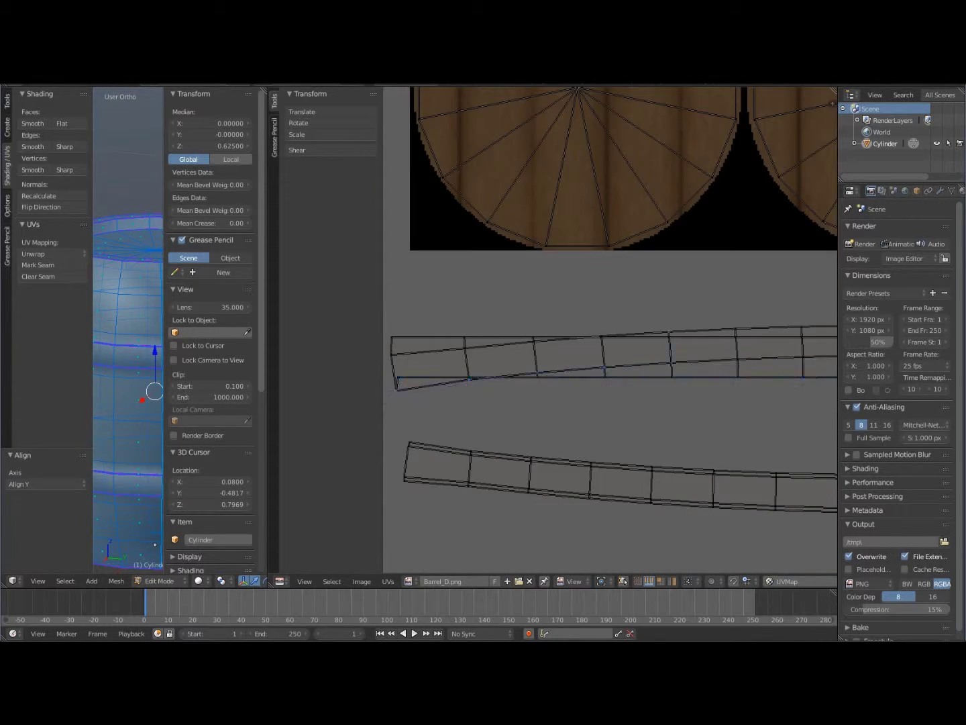
pyautogui.moveTo(390, 352); pyautogui.dragTo(587, 371, button='middle')
pyautogui.press('w')
pyautogui.click(583, 371)
# Straighten the lower hoop strip's lengthwise edge rows with Align Y and square its ends with Align X
pyautogui.moveTo(624, 469); pyautogui.dragTo(586, 383, button='middle')
pyautogui.moveTo(771, 396); pyautogui.dragTo(470, 382, button='middle')
pyautogui.press('w')
pyautogui.rightClick(724, 395)
pyautogui.hotkey('shift', 'r')
pyautogui.moveTo(738, 409); pyautogui.dragTo(522, 398, button='middle')
pyautogui.moveTo(697, 403); pyautogui.dragTo(557, 395, button='middle')
pyautogui.rightClick(554, 398)
pyautogui.rightClick(702, 397)
pyautogui.hotkey('shift', 'r')
pyautogui.scroll(-7, 610, 329)
pyautogui.moveTo(496, 336); pyautogui.dragTo(699, 349, button='middle')
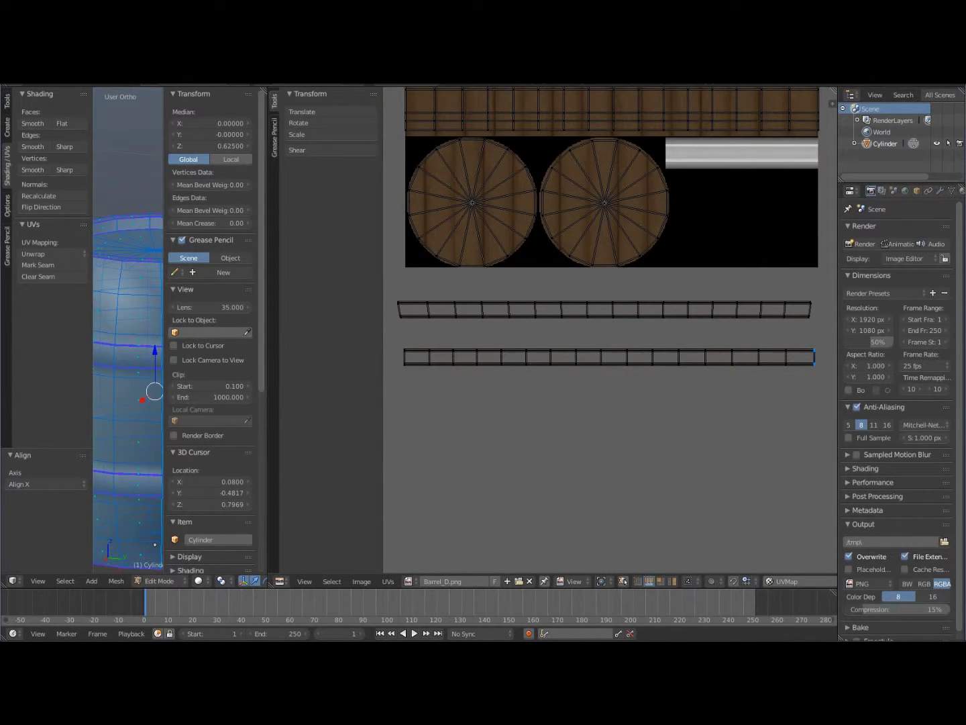
# Select the whole straightened lower hoop strip and move it onto the light metal band of the texture
pyautogui.moveTo(415, 351); pyautogui.dragTo(768, 408, button='right')
pyautogui.rightClick(769, 407)
pyautogui.press('b')
pyautogui.moveTo(395, 339); pyautogui.dragTo(832, 402)
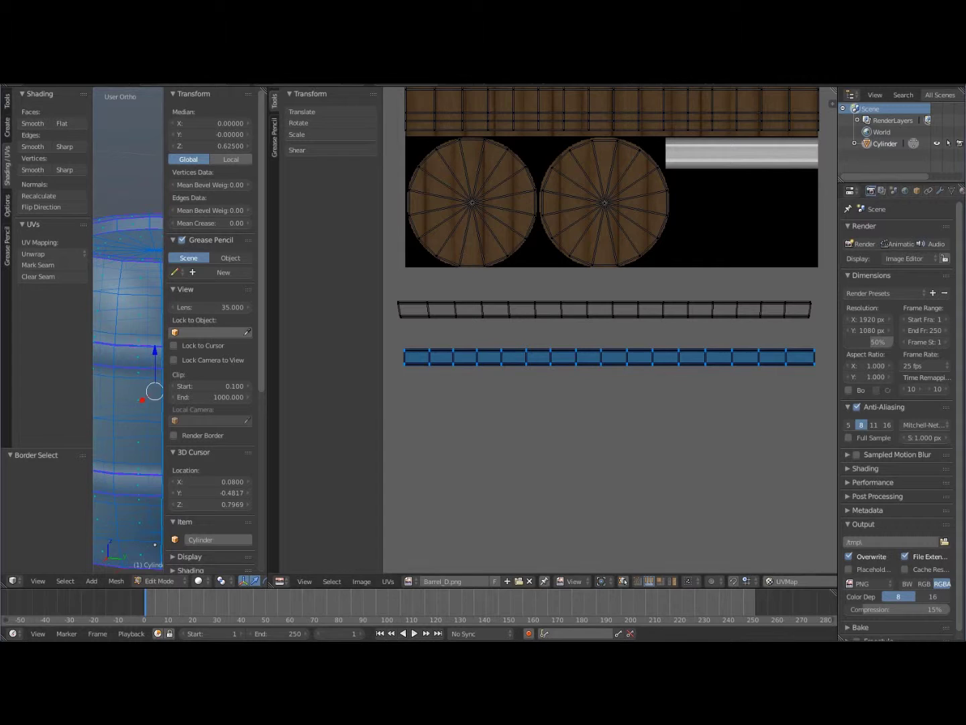
pyautogui.moveTo(745, 335); pyautogui.dragTo(710, 375, button='middle')
pyautogui.press('g')
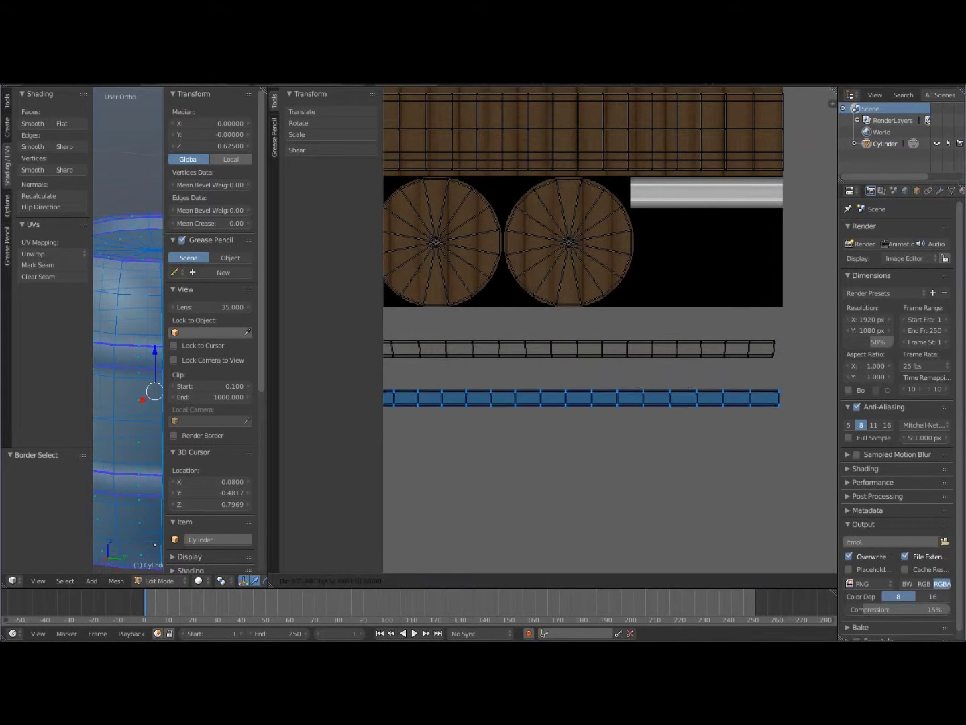
pyautogui.click(671, 201)
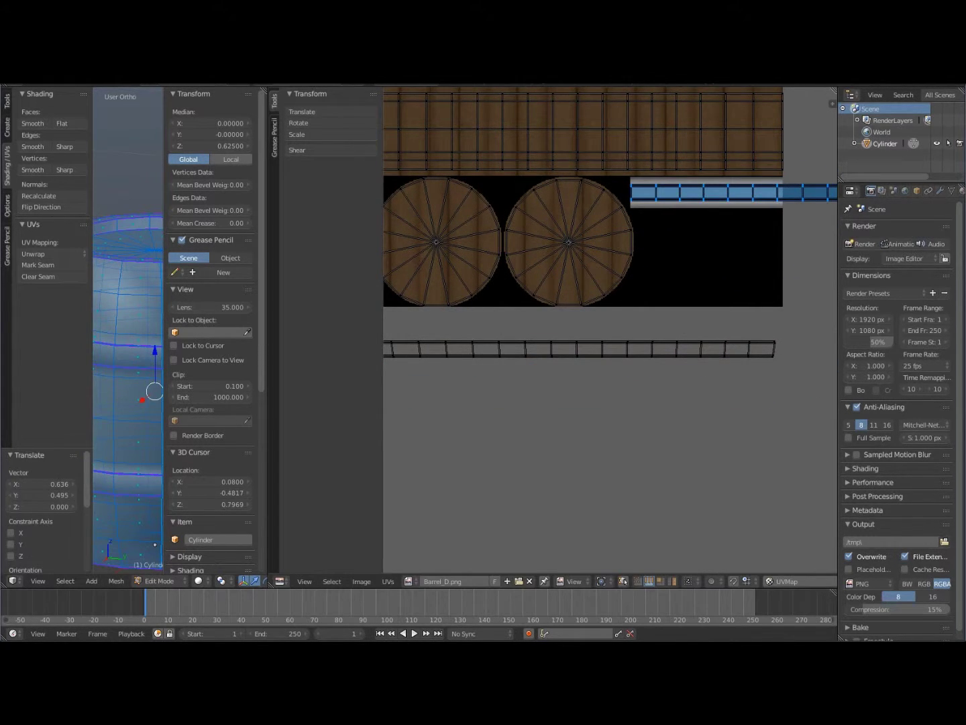
# Scale the hoop strip by about 1.923 along Y only so it fills the metal band's height
pyautogui.scroll(3, 671, 202)
pyautogui.moveTo(670, 201); pyautogui.dragTo(576, 450, button='middle')
pyautogui.scroll(3, 577, 450)
pyautogui.moveTo(610, 329); pyautogui.dragTo(520, 459, button='middle')
pyautogui.scroll(-1, 520, 459)
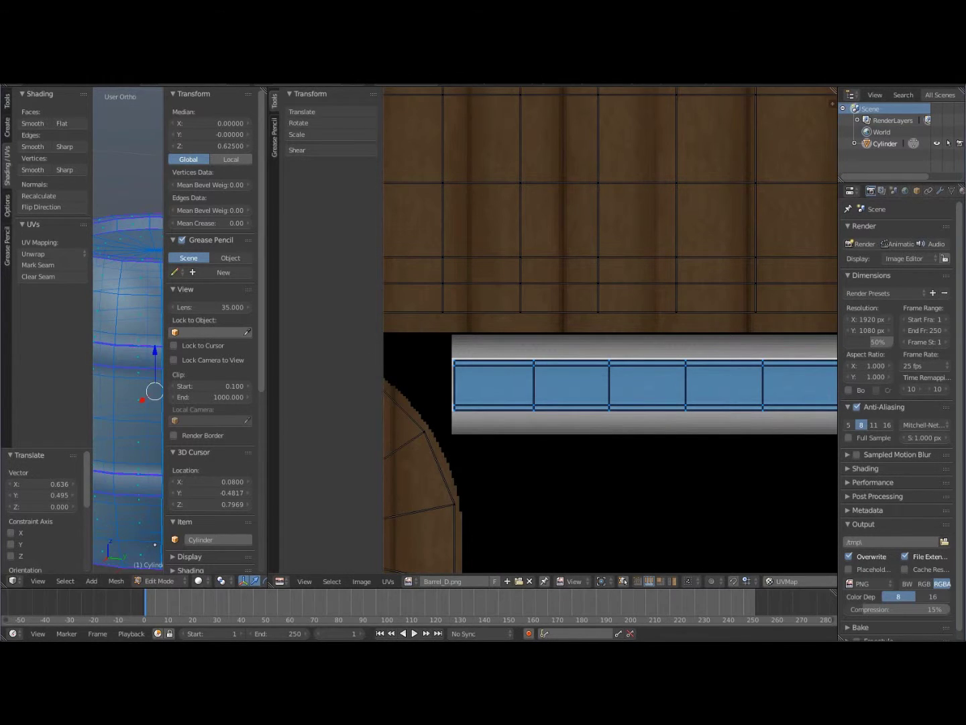
pyautogui.press('s')
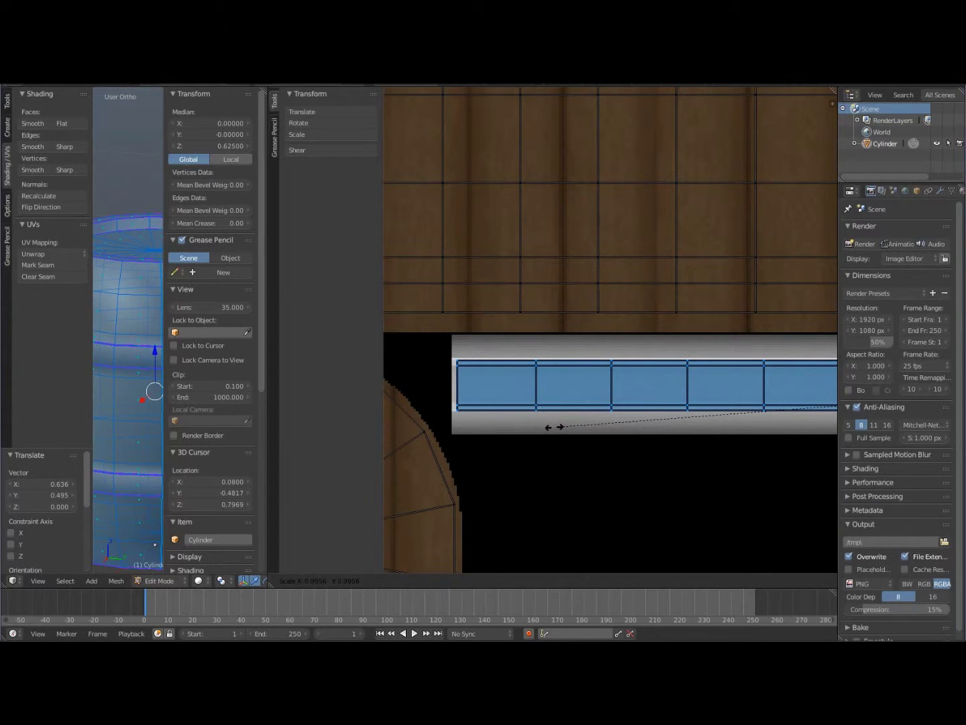
pyautogui.press('x')
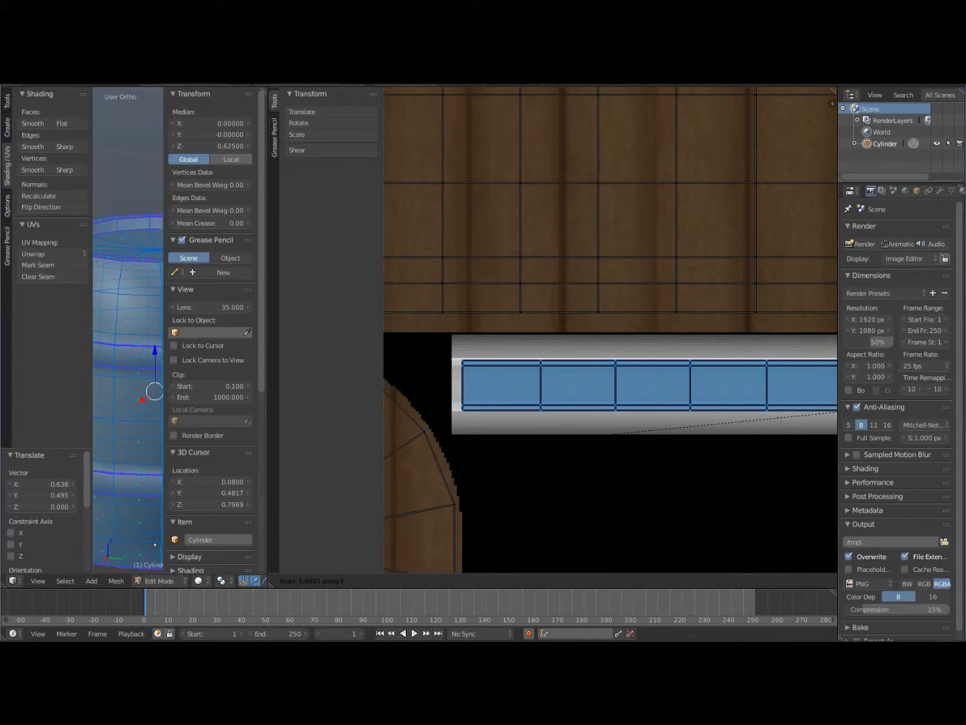
pyautogui.press('y')
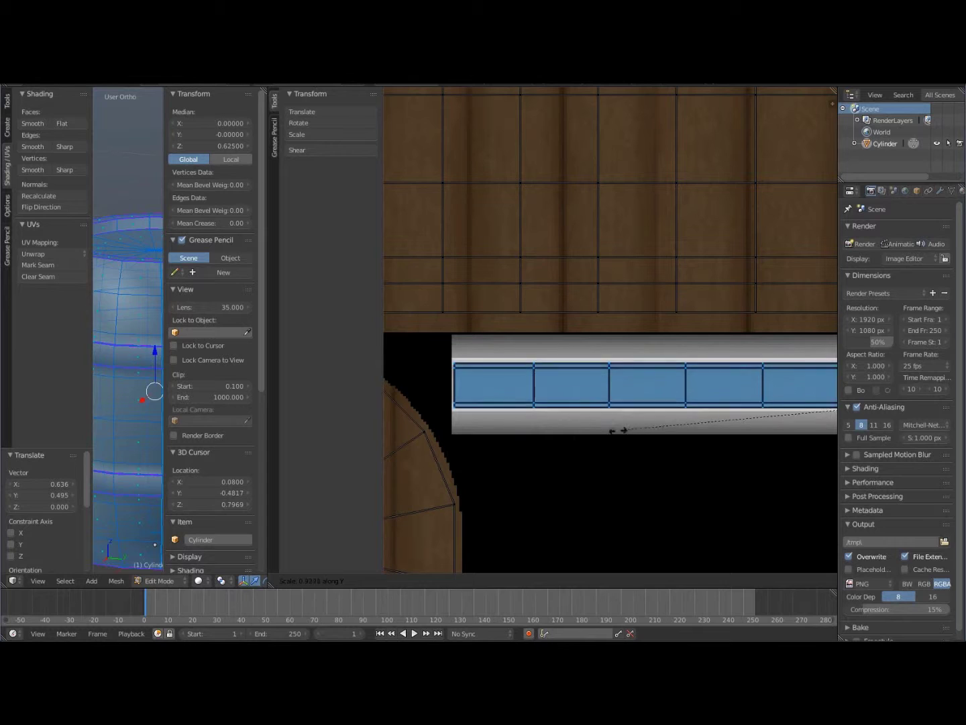
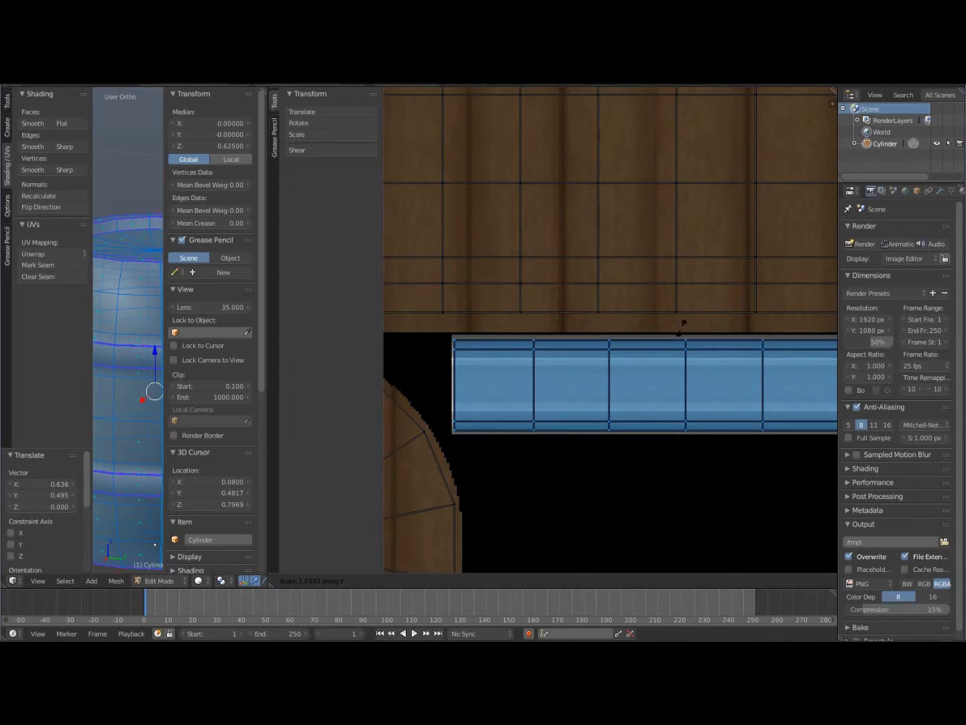
pyautogui.click(689, 398)
pyautogui.moveTo(688, 398); pyautogui.dragTo(637, 409, button='middle')
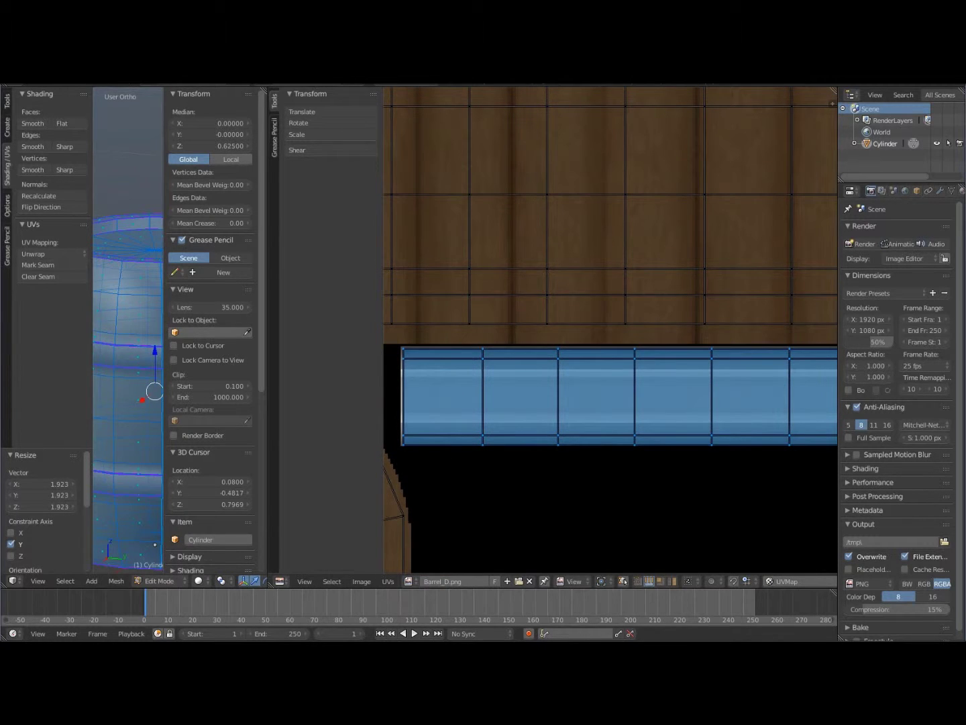
# Nudge the hoop strip up slightly, scale it by about 0.539 along X, and shift it back to the metal band's left end
pyautogui.press('g')
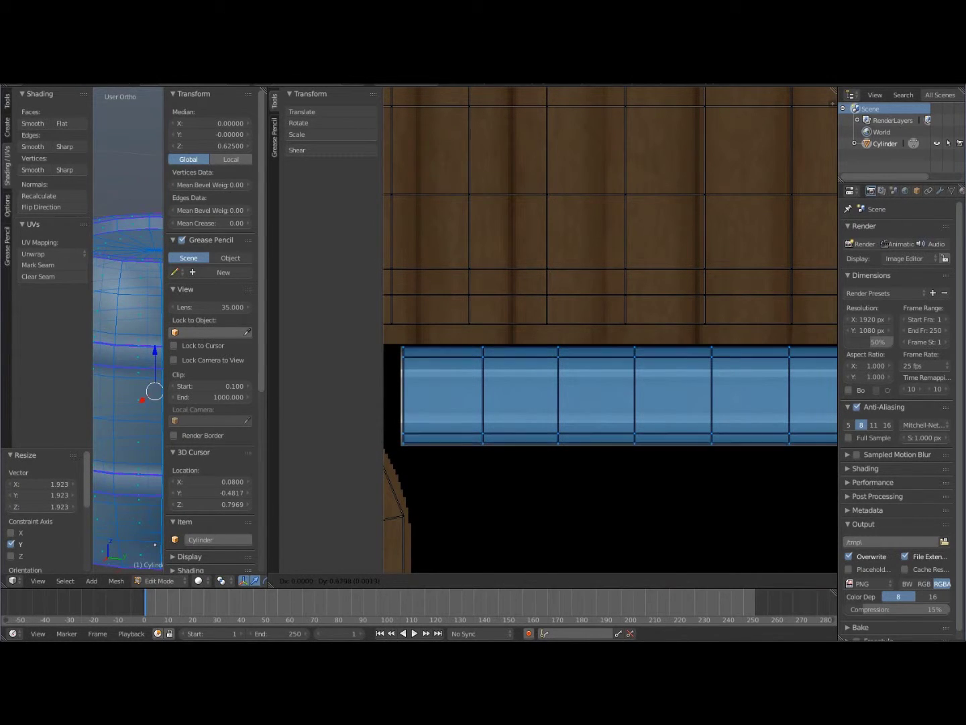
pyautogui.press('Return')
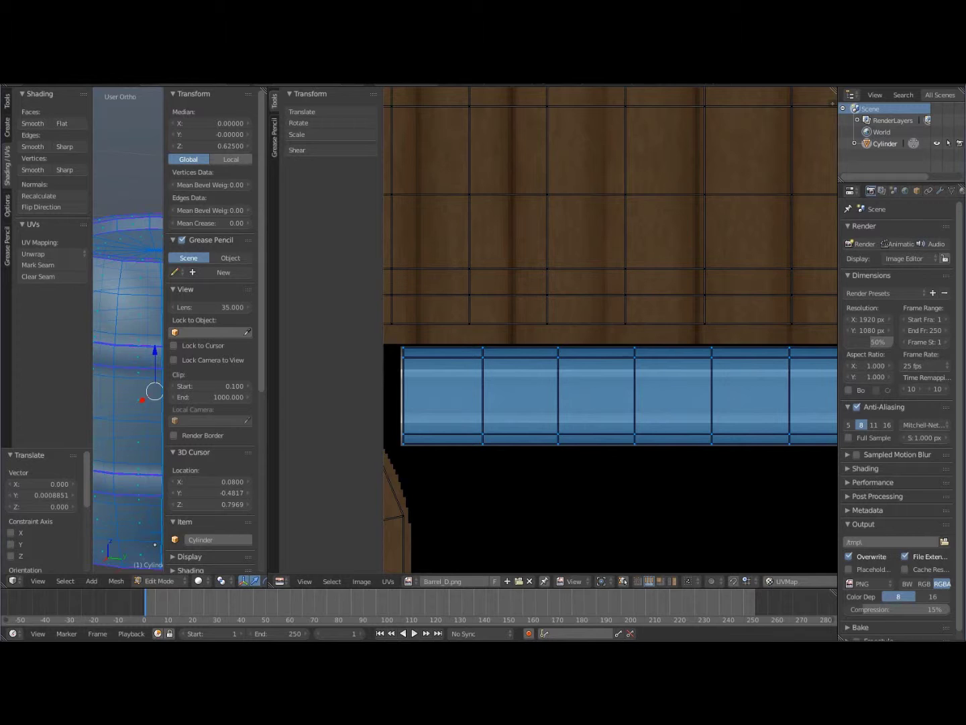
pyautogui.press('s')
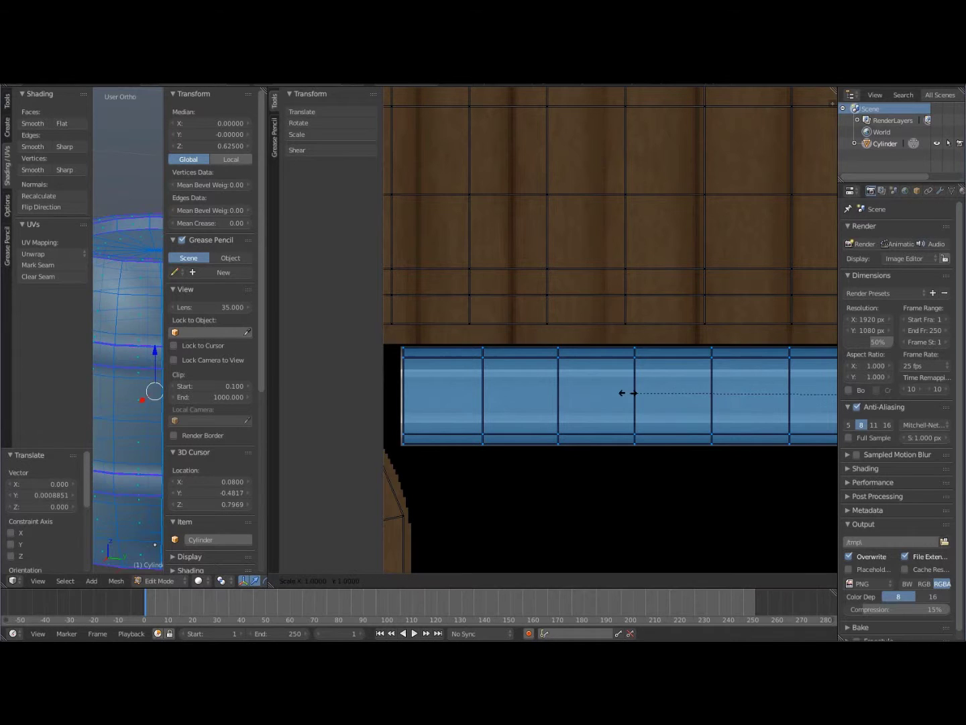
pyautogui.press('x')
pyautogui.press('Return')
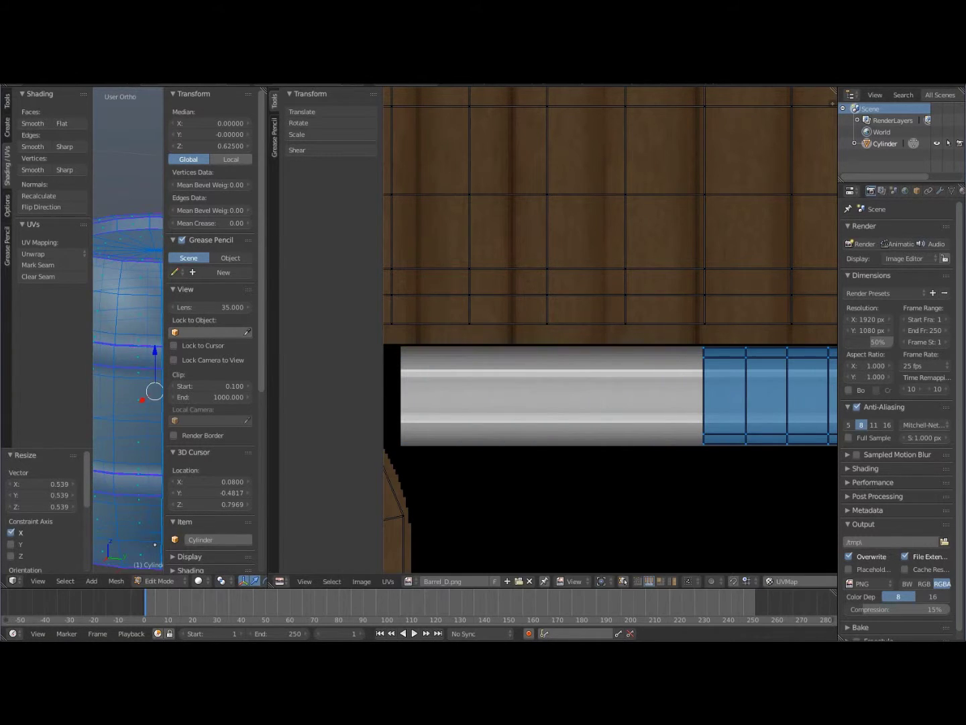
pyautogui.press('g')
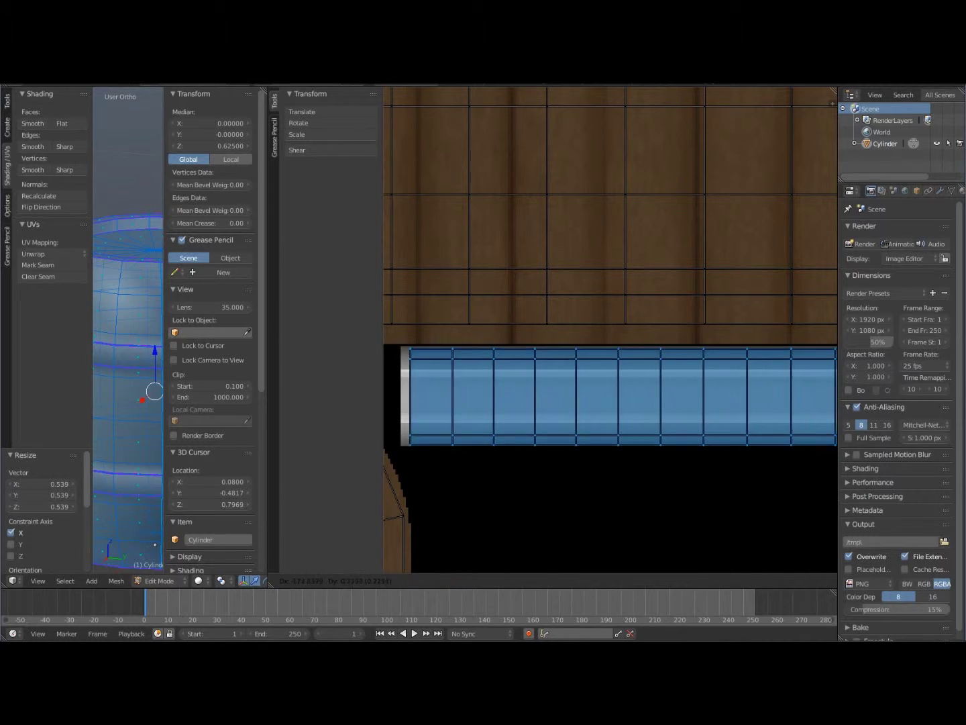
pyautogui.press('Return')
pyautogui.scroll(-3, 610, 329)
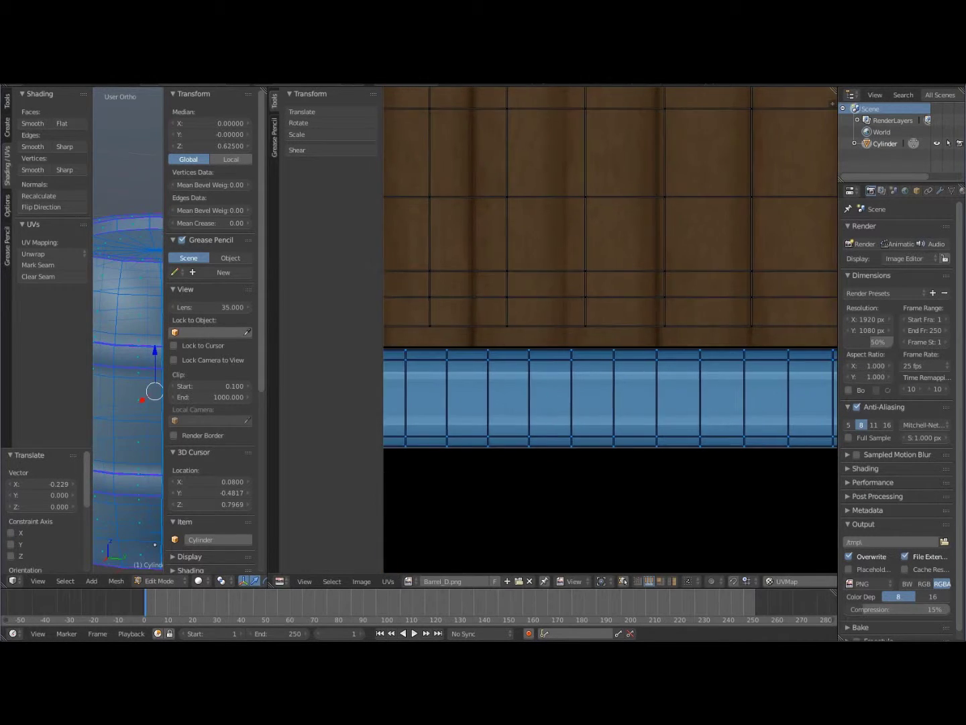
# Scale the hoop strip by about 0.941 along X and shift it left by about 0.065
pyautogui.moveTo(610, 328); pyautogui.dragTo(575, 335, button='middle')
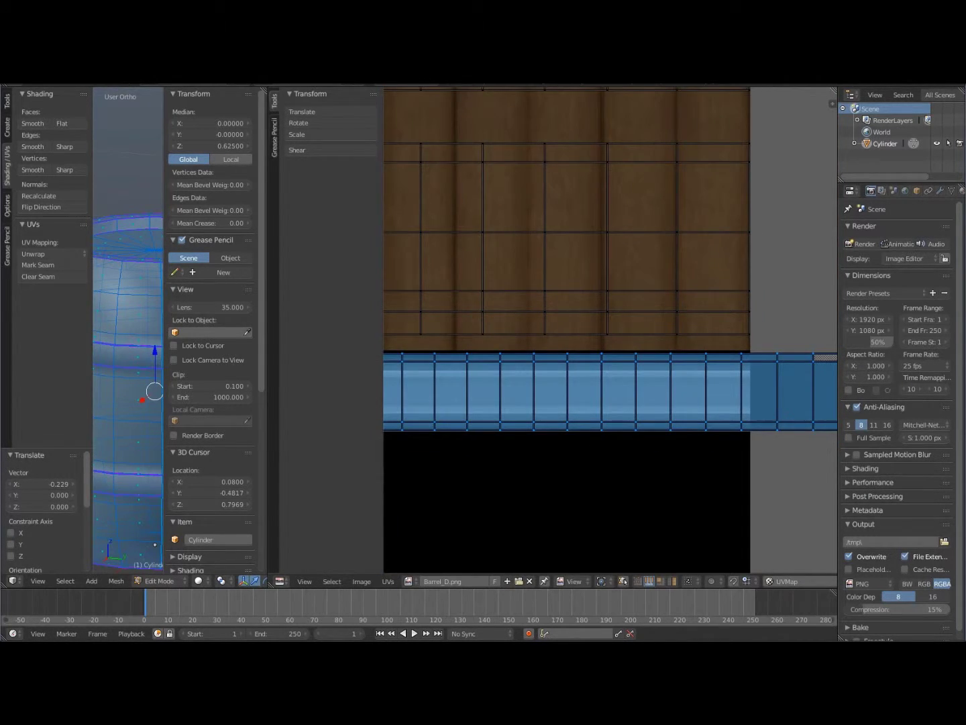
pyautogui.press('s')
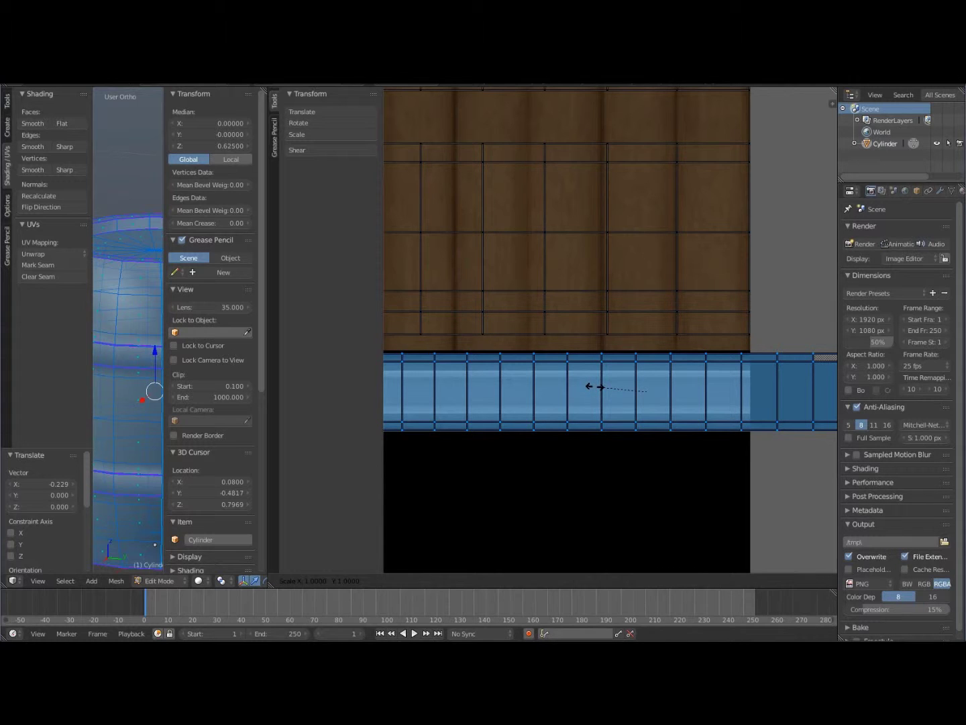
pyautogui.press('x')
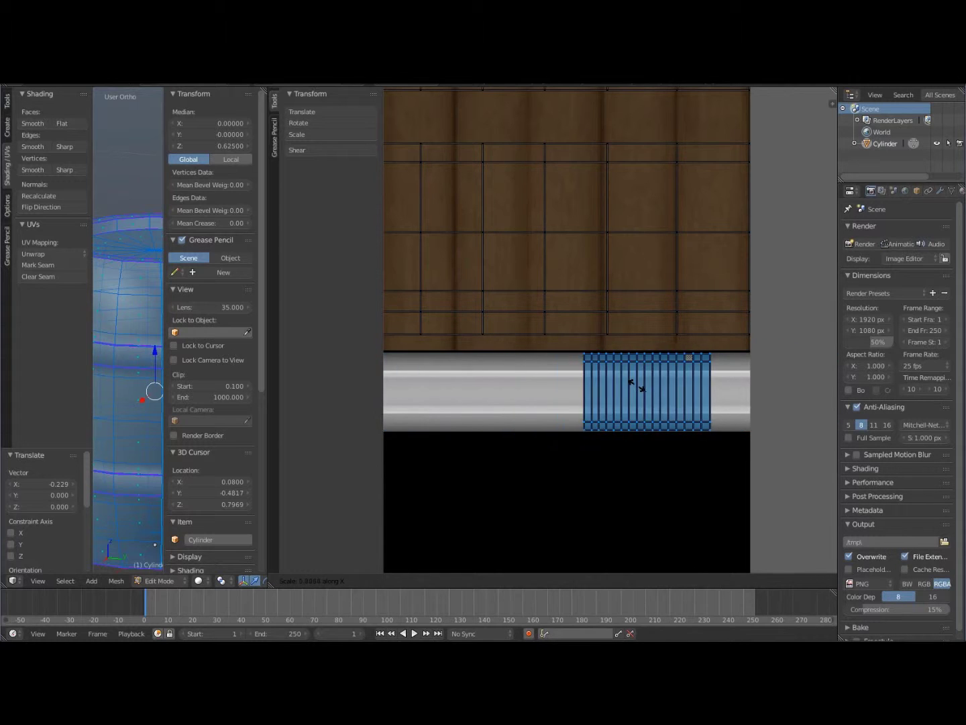
pyautogui.click(598, 389)
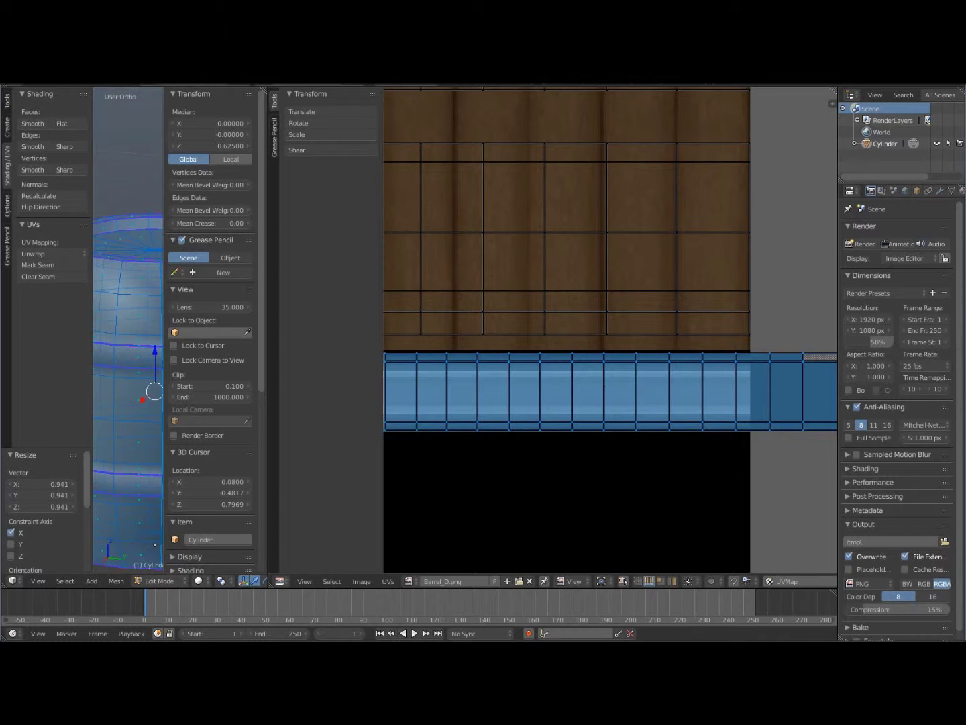
pyautogui.moveTo(597, 388); pyautogui.dragTo(640, 382, button='middle')
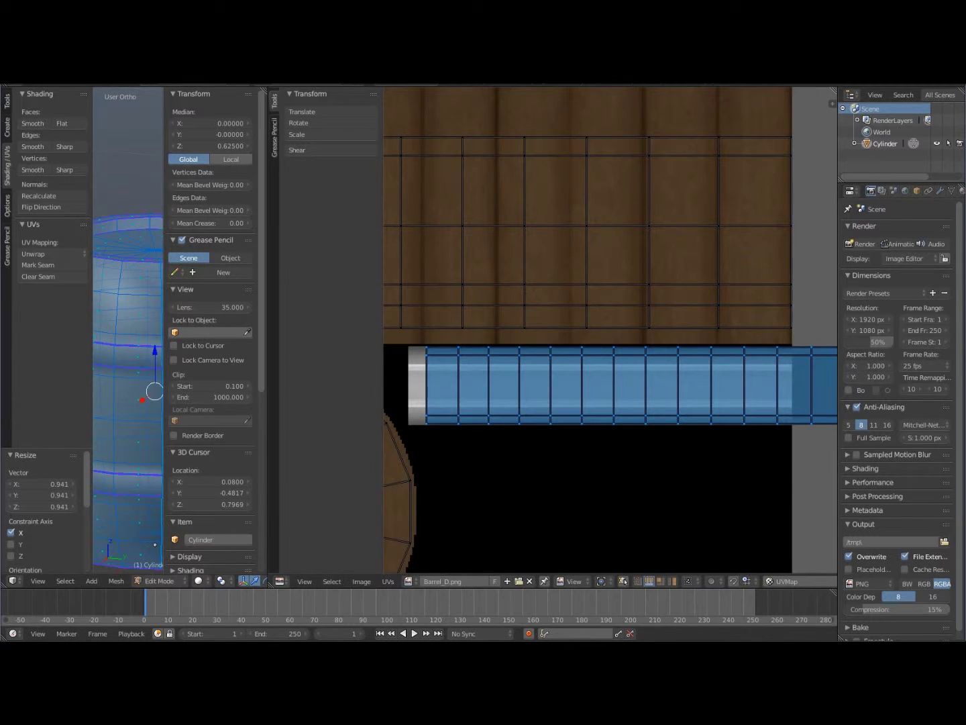
pyautogui.press('g')
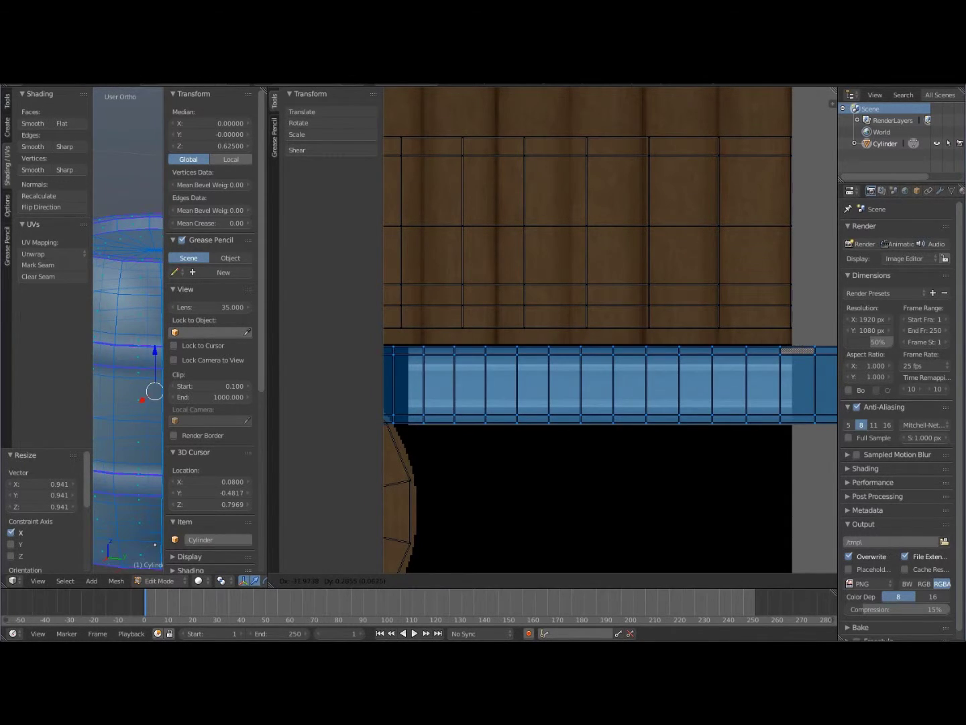
pyautogui.press('Return')
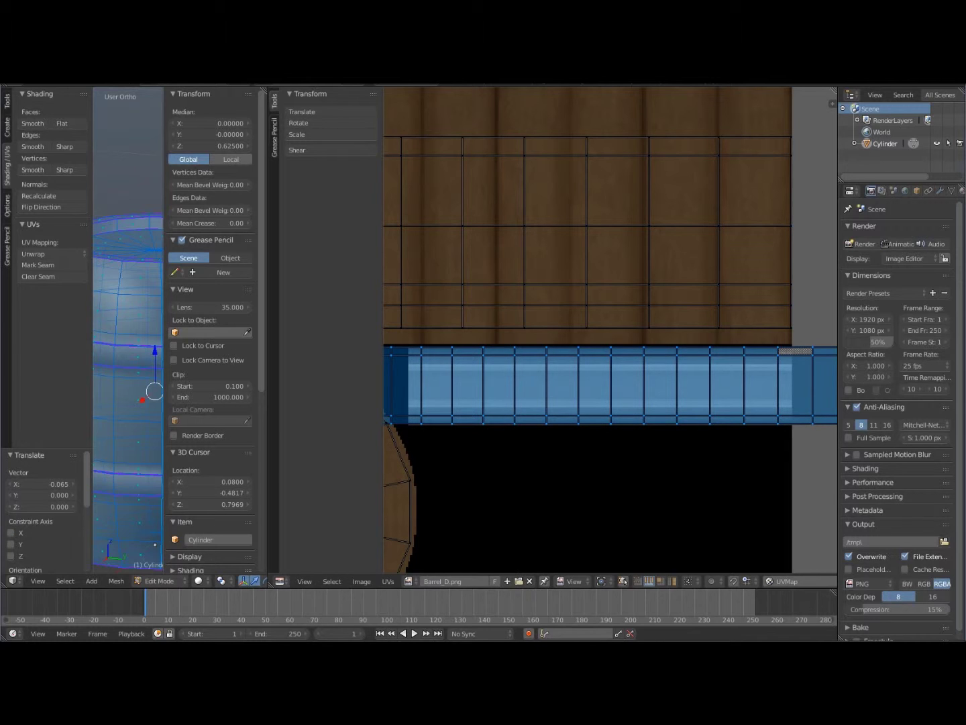
# Scale the hoop strip by about 0.720 along X and move it left by about 0.019 to fit the metal band's length
pyautogui.press('s')
pyautogui.press('x')
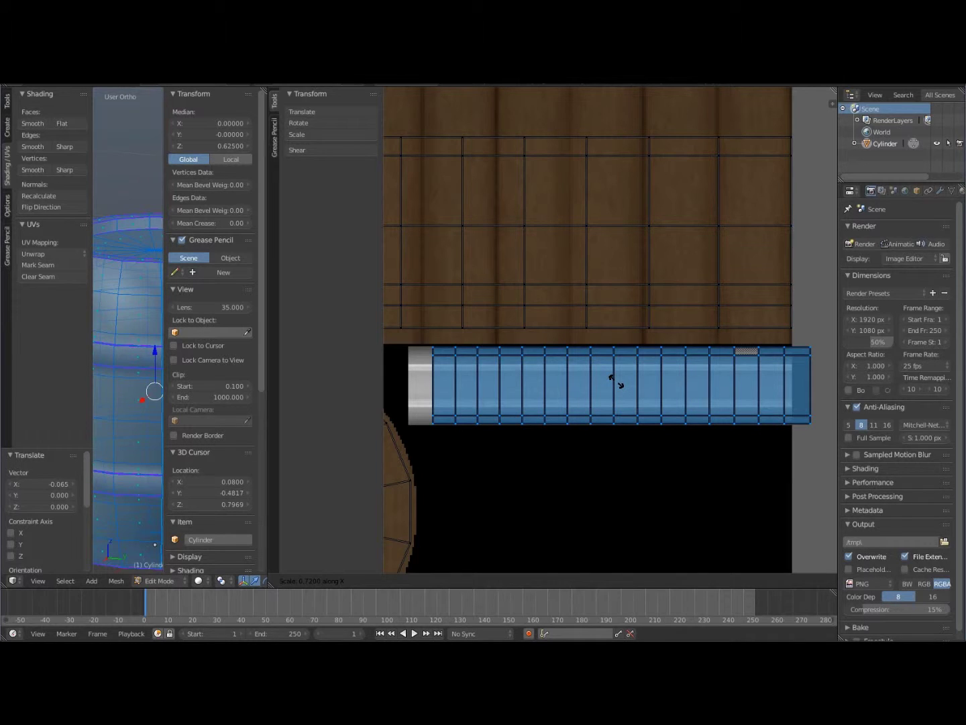
pyautogui.click(615, 381)
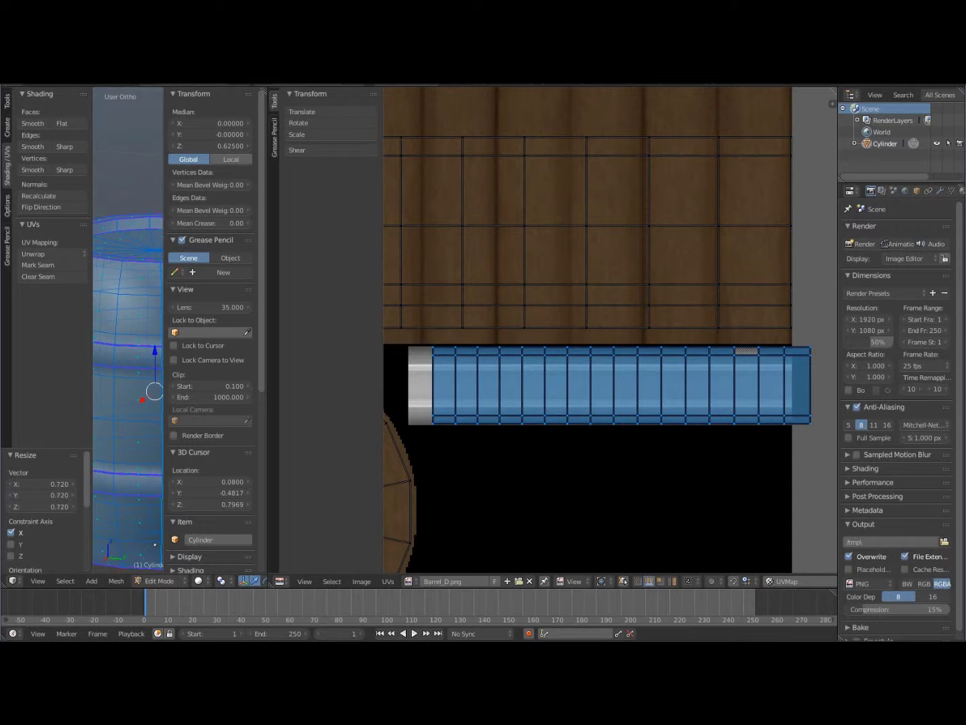
pyautogui.press('g')
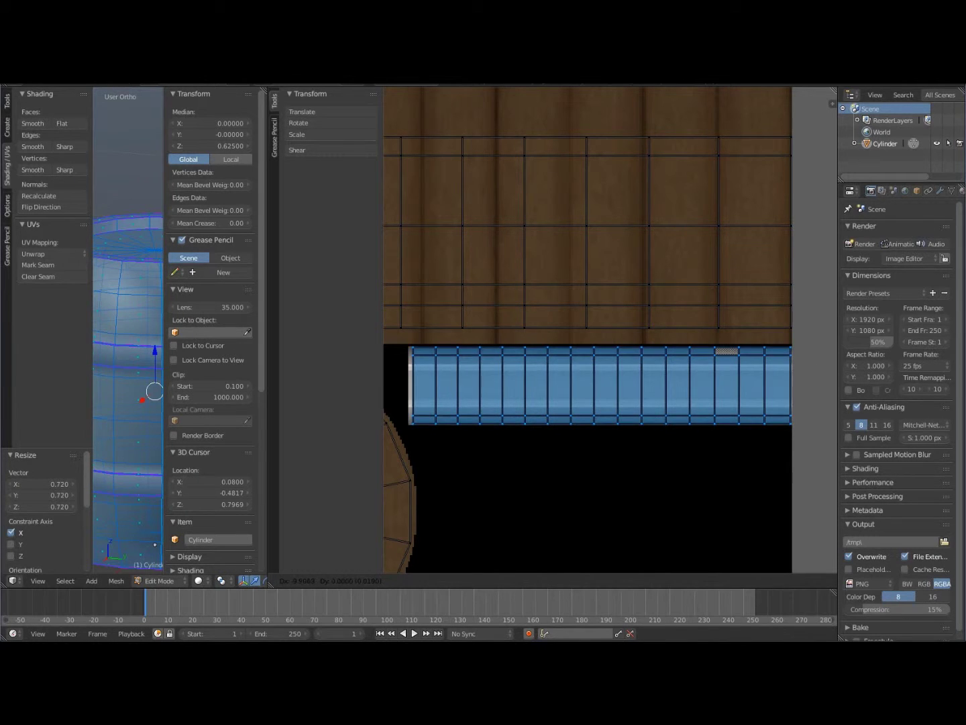
pyautogui.click(615, 381)
# Nudge the hoop strip slightly down along Y to centre it on the metal band, and check its right end
pyautogui.scroll(4, 610, 330)
pyautogui.moveTo(625, 349); pyautogui.dragTo(830, 202, button='middle')
pyautogui.press('g')
pyautogui.press('y')
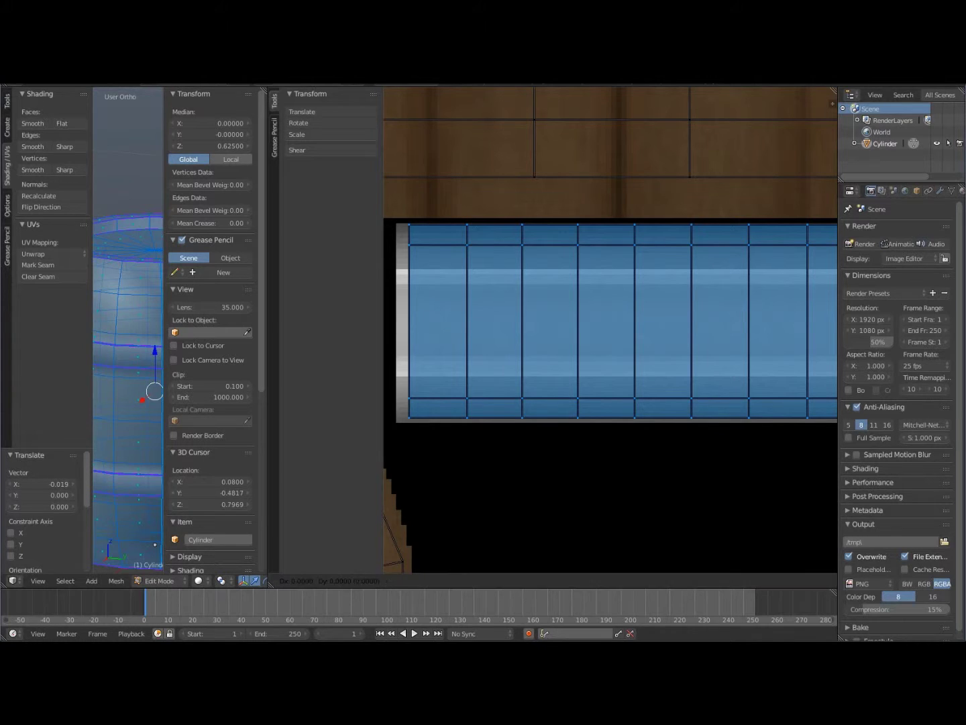
pyautogui.click(610, 330)
pyautogui.scroll(-4, 611, 329)
pyautogui.moveTo(819, 322); pyautogui.dragTo(294, 333, button='middle')
pyautogui.scroll(4, 612, 330)
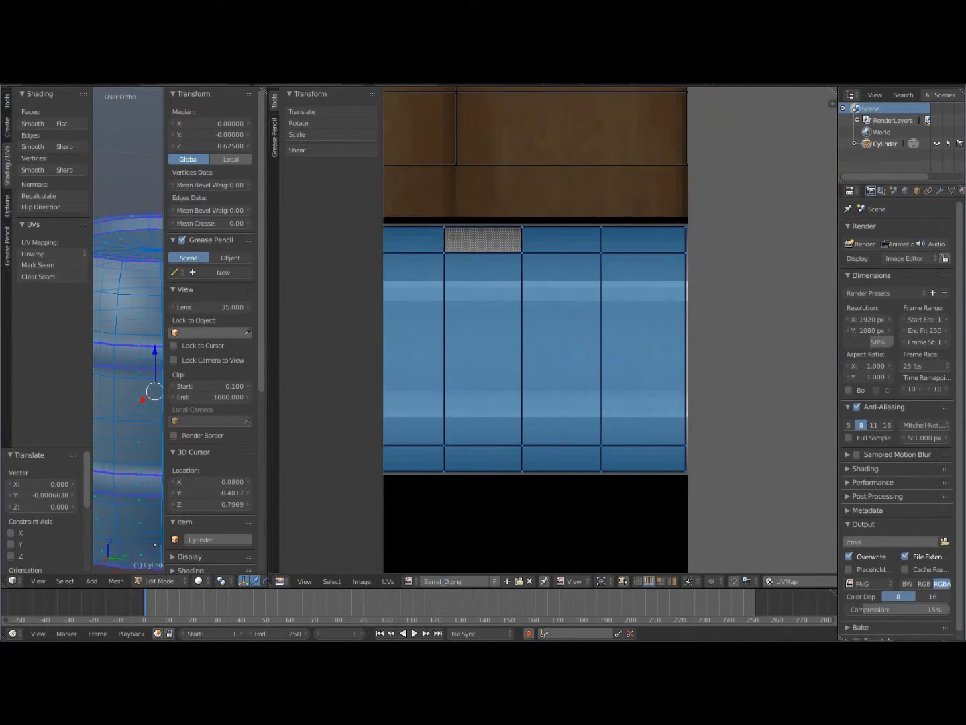
pyautogui.scroll(-11, 611, 330)
pyautogui.moveTo(611, 330); pyautogui.dragTo(696, 318, button='middle')
pyautogui.rightClick(698, 329)
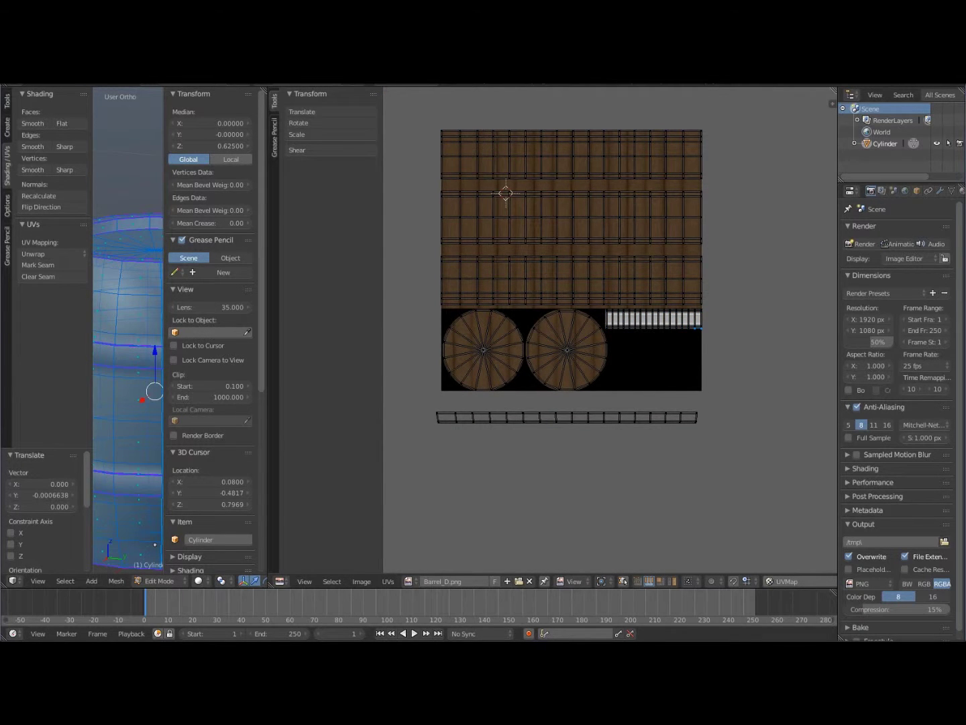
pyautogui.rightClick(436, 417)
pyautogui.press('g')
pyautogui.rightClick(785, 504)
pyautogui.press('l')
pyautogui.click(748, 449)
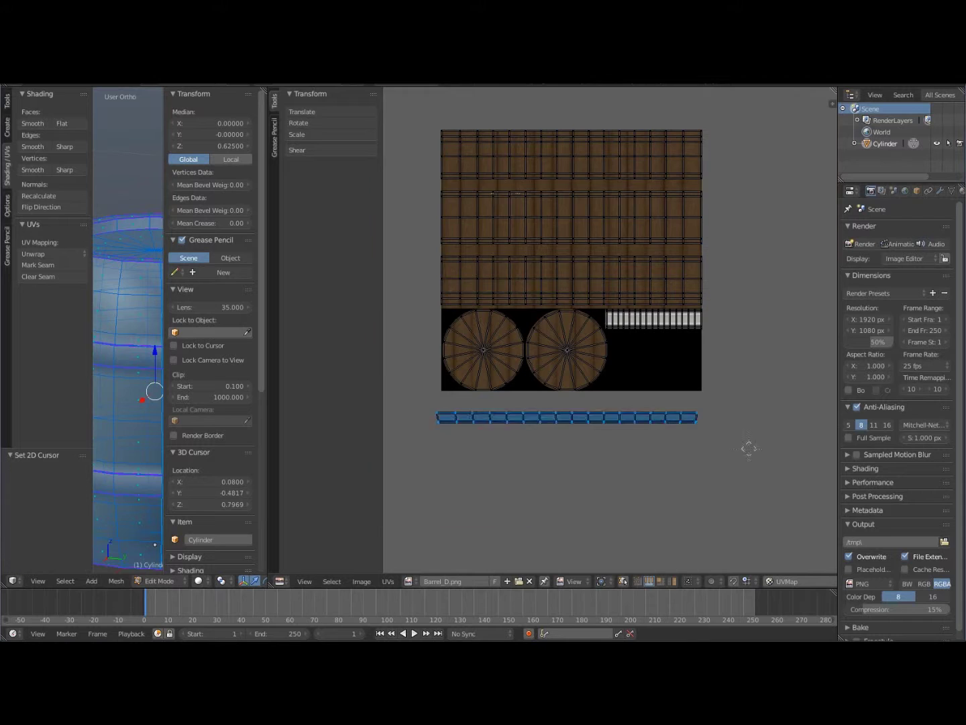
pyautogui.hotkey('ctrl', 'z')
pyautogui.hotkey('ctrl', 'z')
# Square off the end of the remaining hoop strip below the texture with Align X and select the whole strip
pyautogui.scroll(12, 412, 421)
pyautogui.press('w')
pyautogui.press('w')
pyautogui.click(683, 275)
pyautogui.scroll(-8, 671, 323)
pyautogui.press('l')
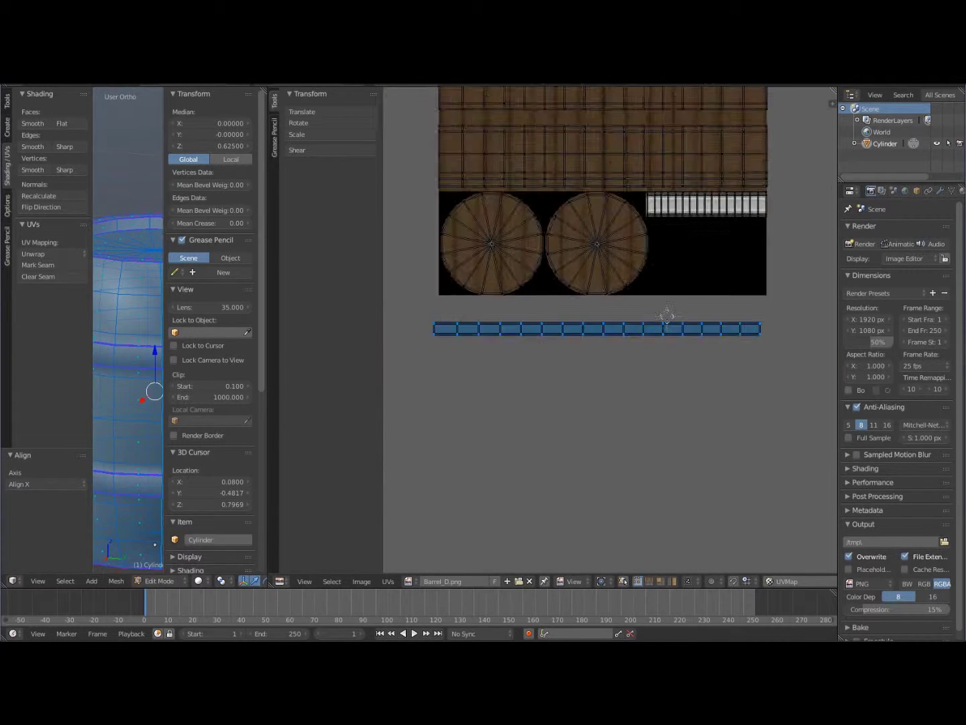
# Move the remaining hoop strip onto the texture's metal band and scale it to the band's length and height
pyautogui.press('g')
pyautogui.scroll(5, 604, 336)
pyautogui.press('s')
pyautogui.click(604, 342)
pyautogui.scroll(6, 603, 342)
pyautogui.press('g')
pyautogui.press('s')
pyautogui.scroll(-6, 624, 369)
pyautogui.press('s')
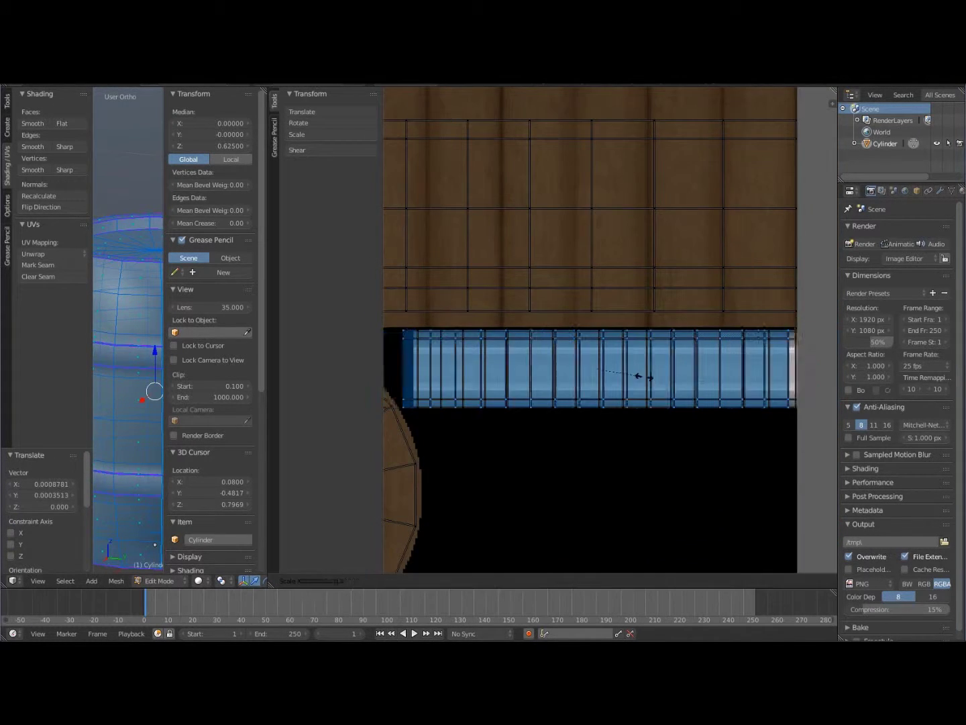
# Fine-tune the hoop strip on the metal band with a small shift of about -0.0001 in X and -0.0004 in Y
pyautogui.scroll(10, 469, 376)
pyautogui.press('g')
pyautogui.press('Return')
pyautogui.scroll(-10, 610, 330)
pyautogui.scroll(-6, 507, 472)
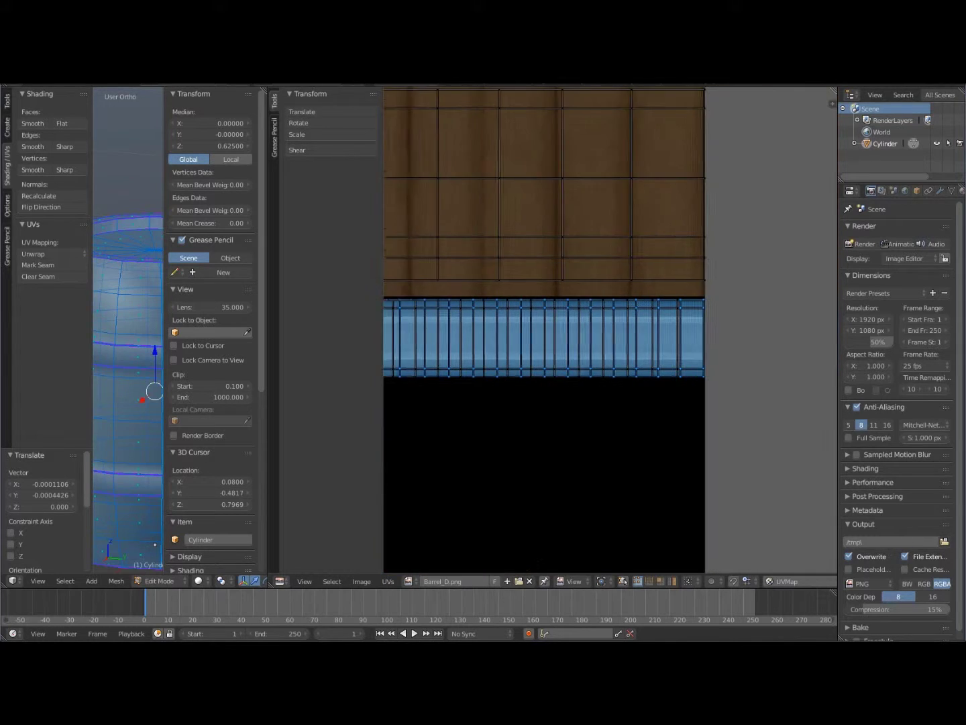
pyautogui.scroll(-4, 589, 385)
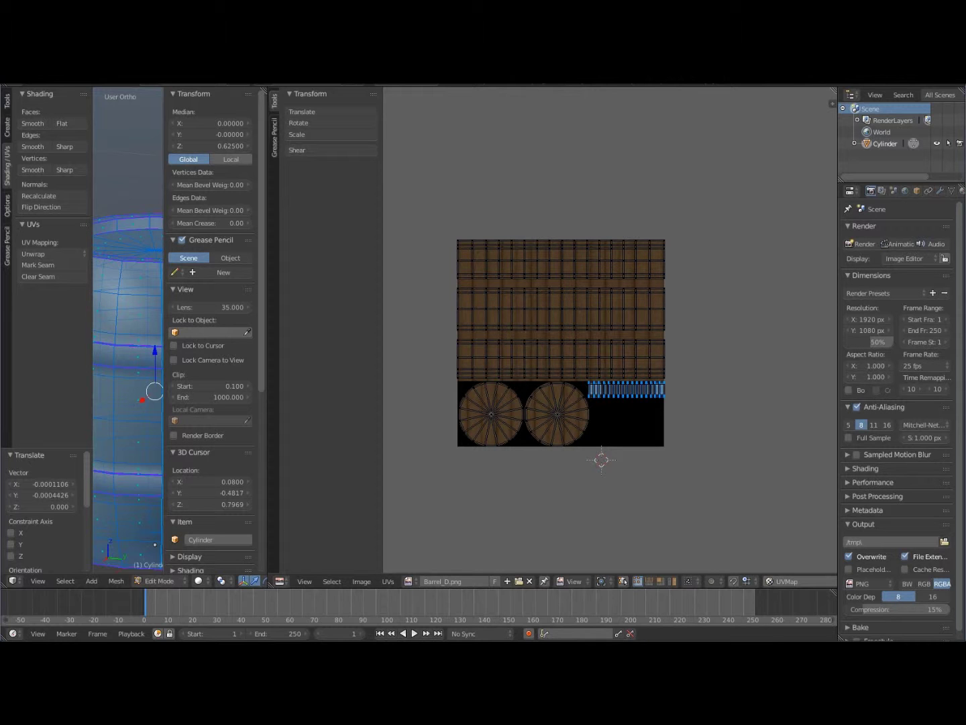
# Merge the UV editor area into the 3D view so that the barrel view fills the workspace
pyautogui.moveTo(267, 402); pyautogui.dragTo(504, 402)
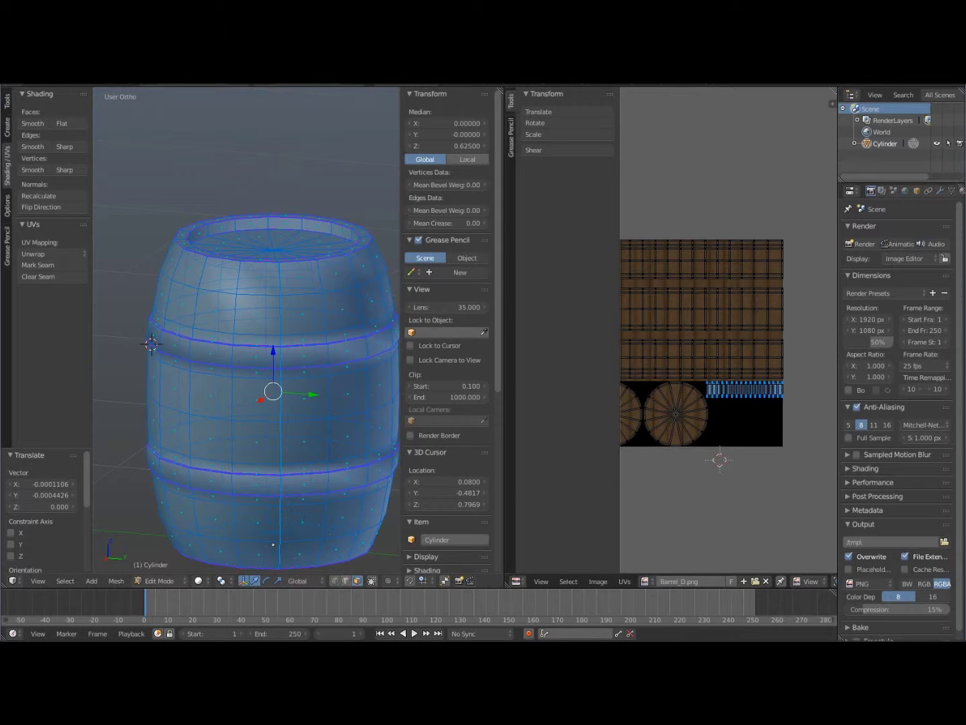
pyautogui.moveTo(268, 377)
pyautogui.mouseDown(button='middle')
pyautogui.moveTo(251, 378)
pyautogui.moveTo(289, 437)
pyautogui.moveTo(277, 374)
pyautogui.mouseUp(button='middle')
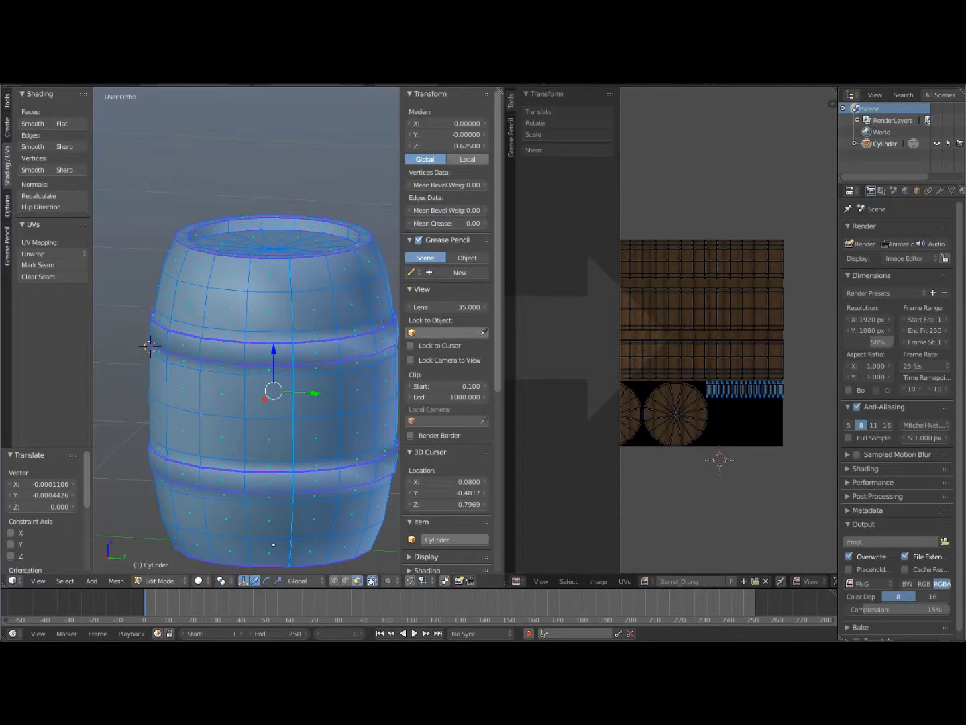
pyautogui.moveTo(501, 91); pyautogui.dragTo(571, 134)
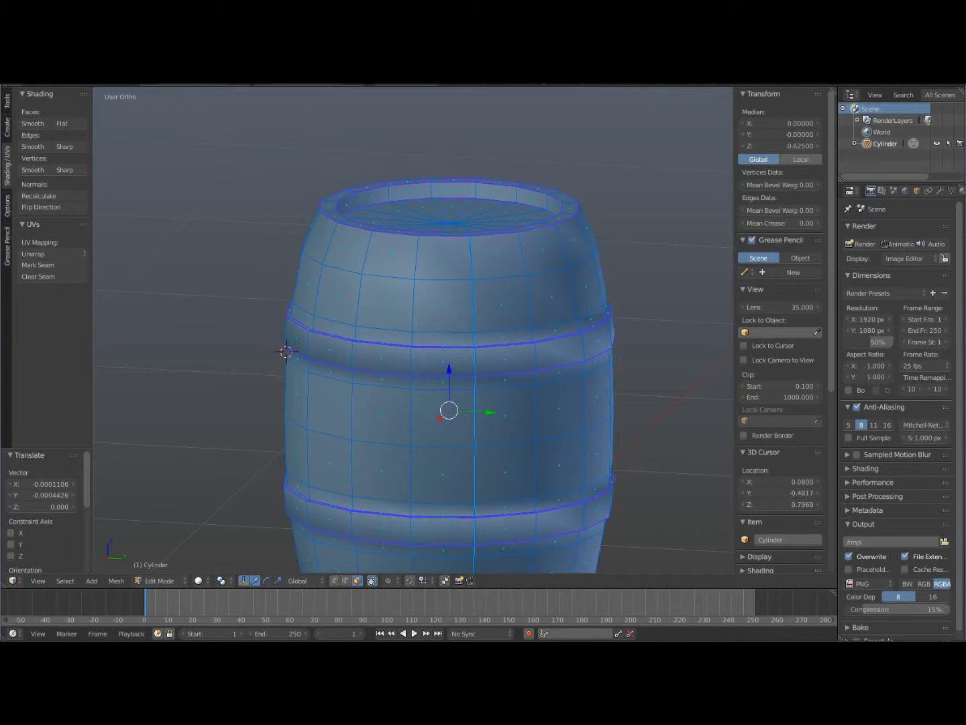
pyautogui.moveTo(833, 91); pyautogui.dragTo(644, 141)
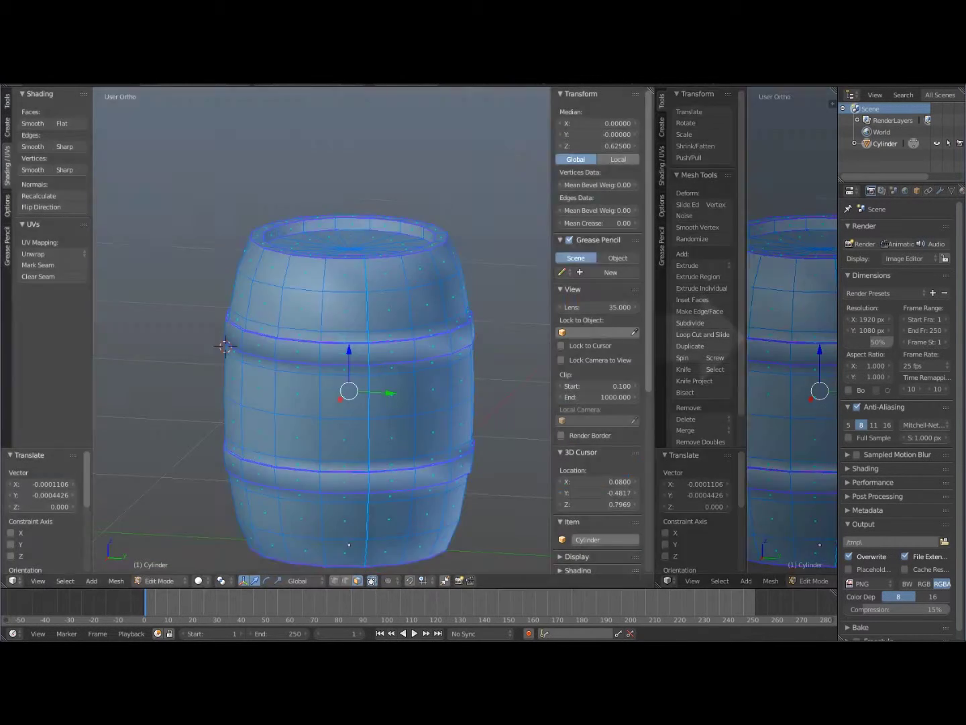
pyautogui.moveTo(651, 91); pyautogui.dragTo(667, 96)
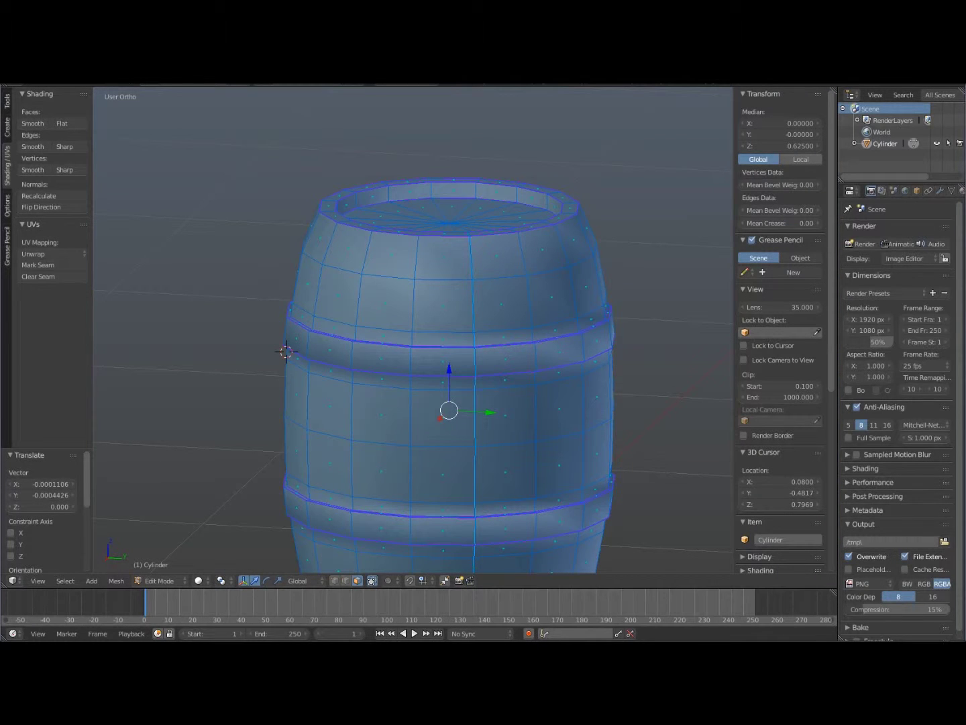
# Add a material slot to the barrel and create a new material in it
pyautogui.click(961, 191)
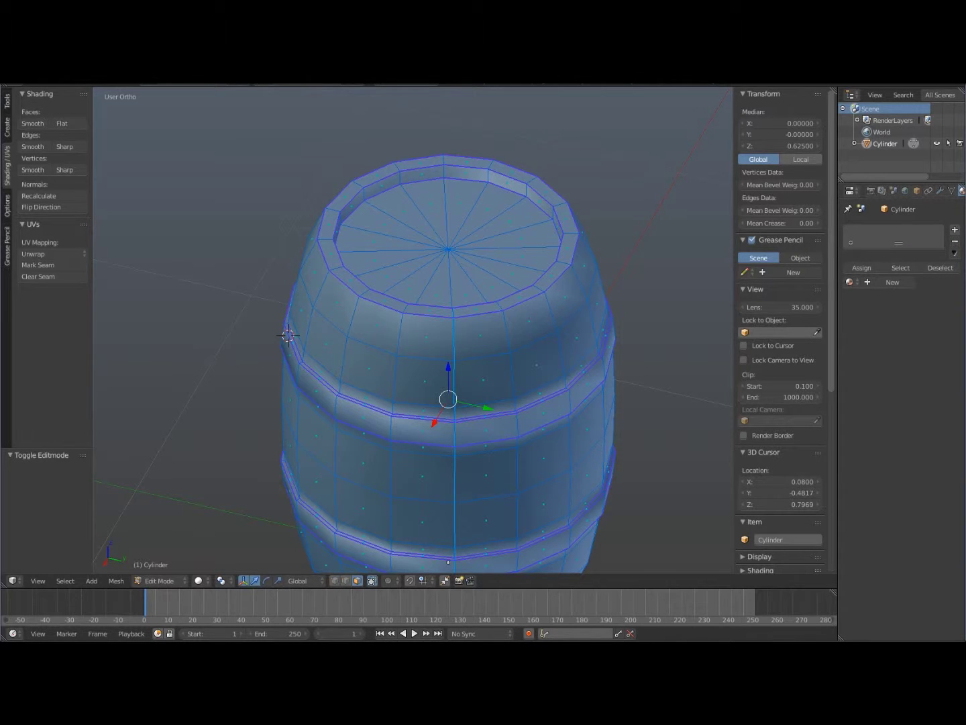
pyautogui.click(955, 230)
pyautogui.click(892, 282)
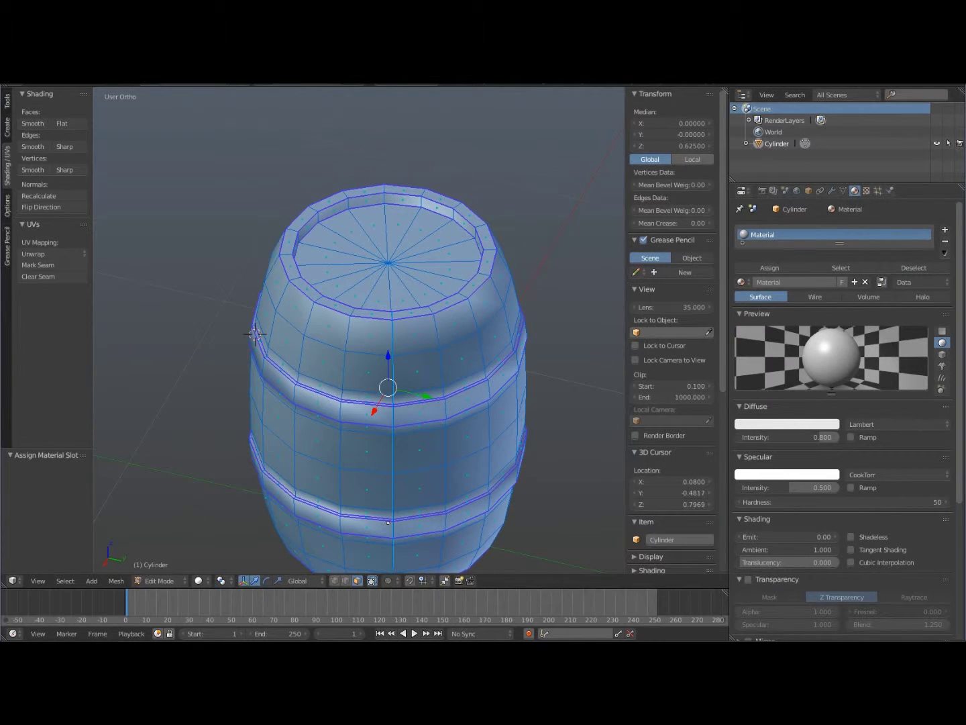
# Add a new image texture to the material and load Barrel_D.png as its image
pyautogui.click(867, 191)
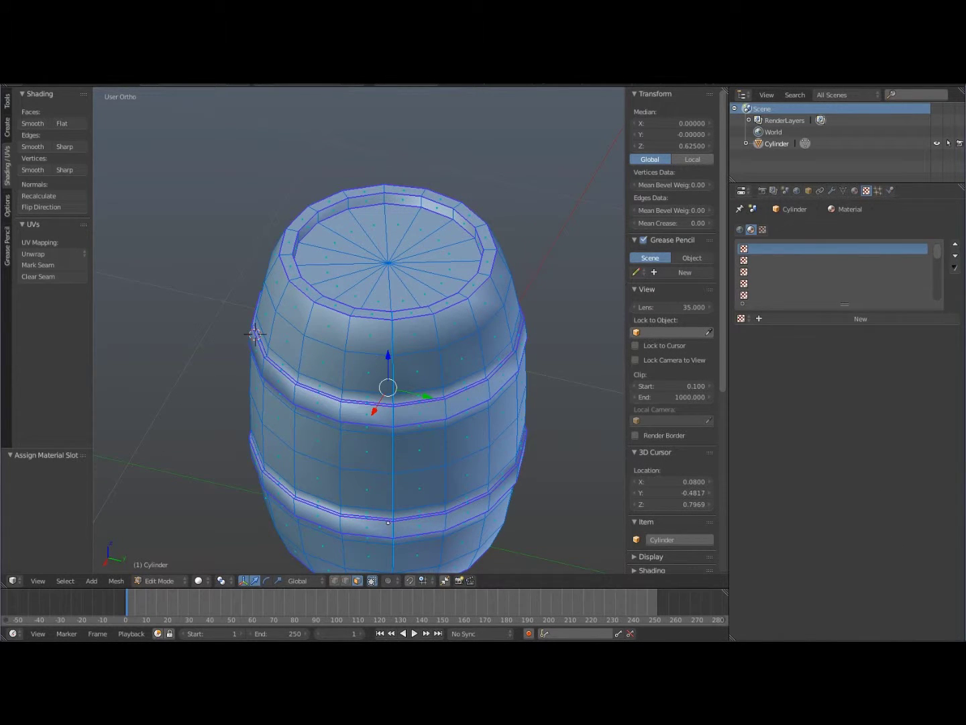
pyautogui.click(806, 318)
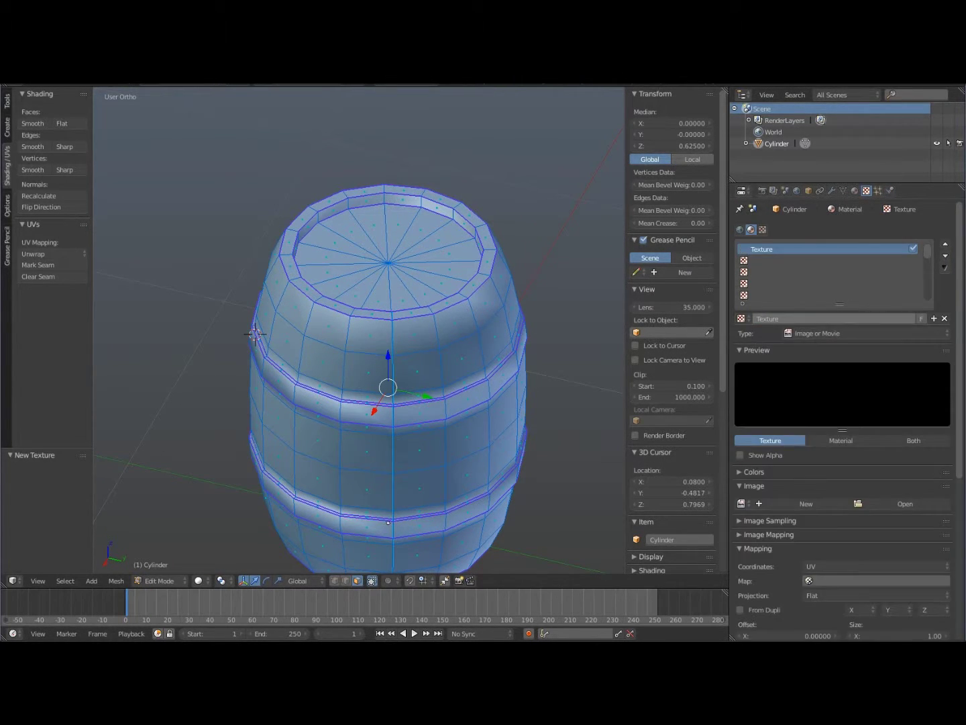
pyautogui.click(905, 503)
pyautogui.doubleClick(191, 147)
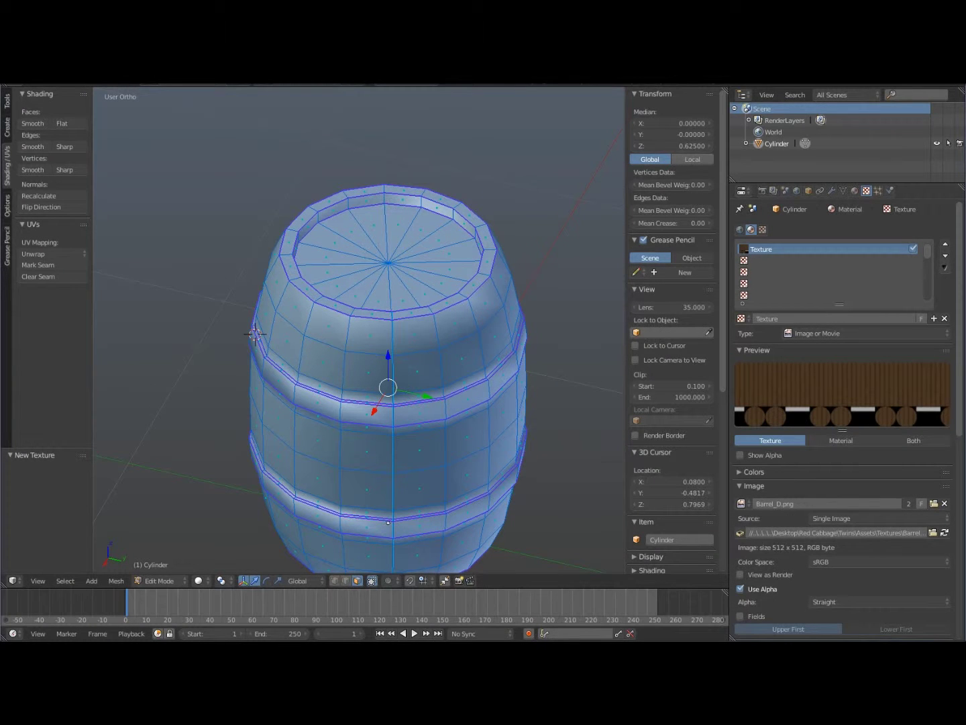
# Assign the textured material to all selected faces of the barrel
pyautogui.click(854, 191)
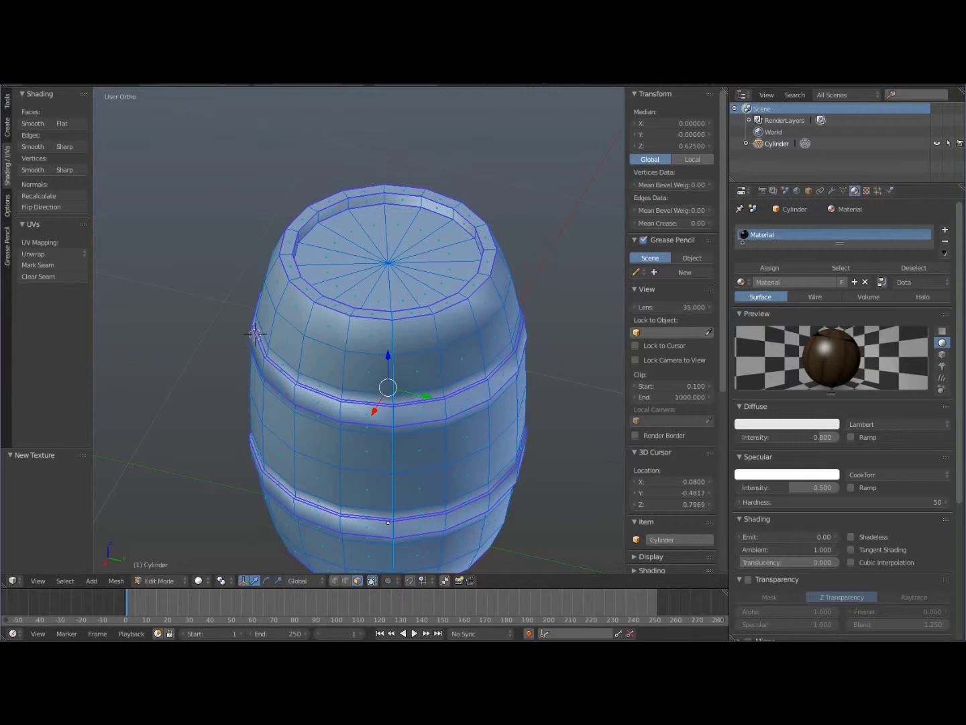
pyautogui.click(740, 282)
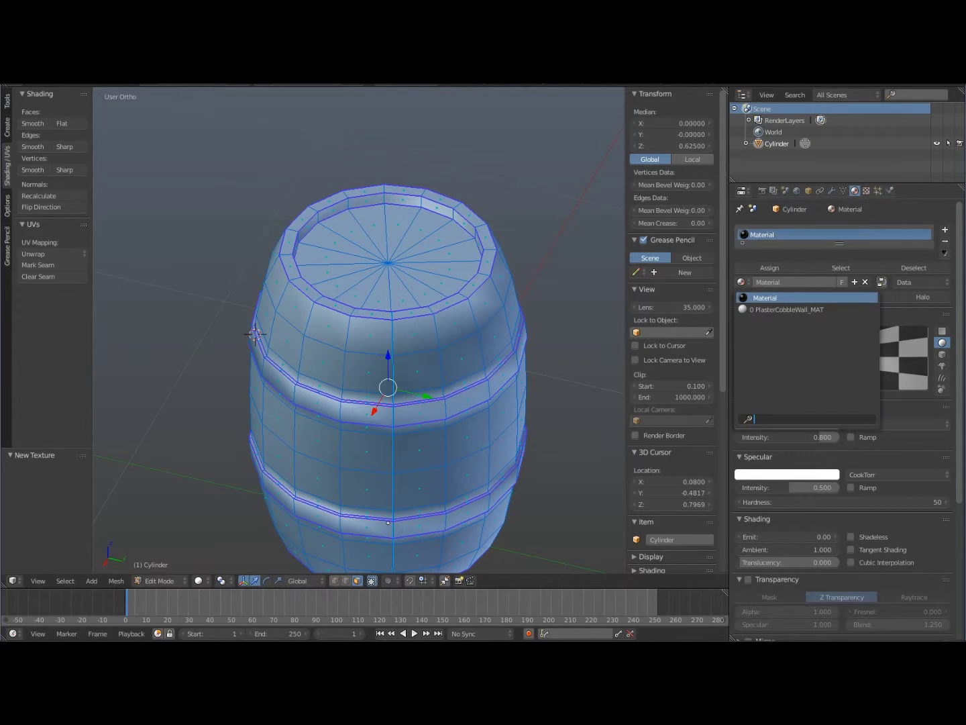
pyautogui.press('Escape')
pyautogui.click(771, 268)
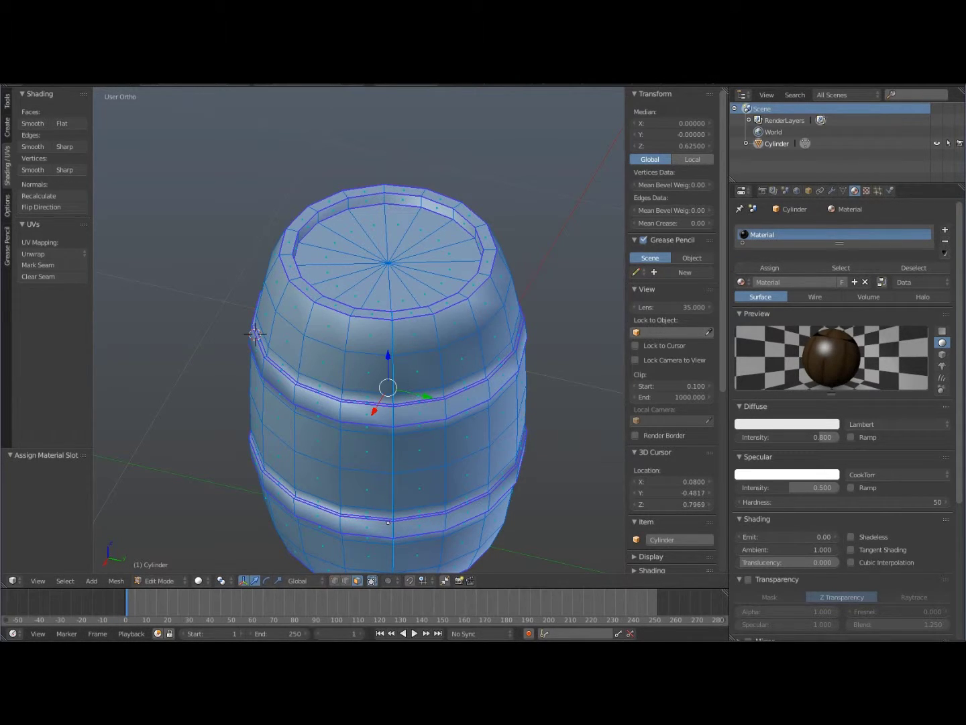
# Leave mesh editing for Object Mode and set the viewport shading to Texture
pyautogui.press('Tab')
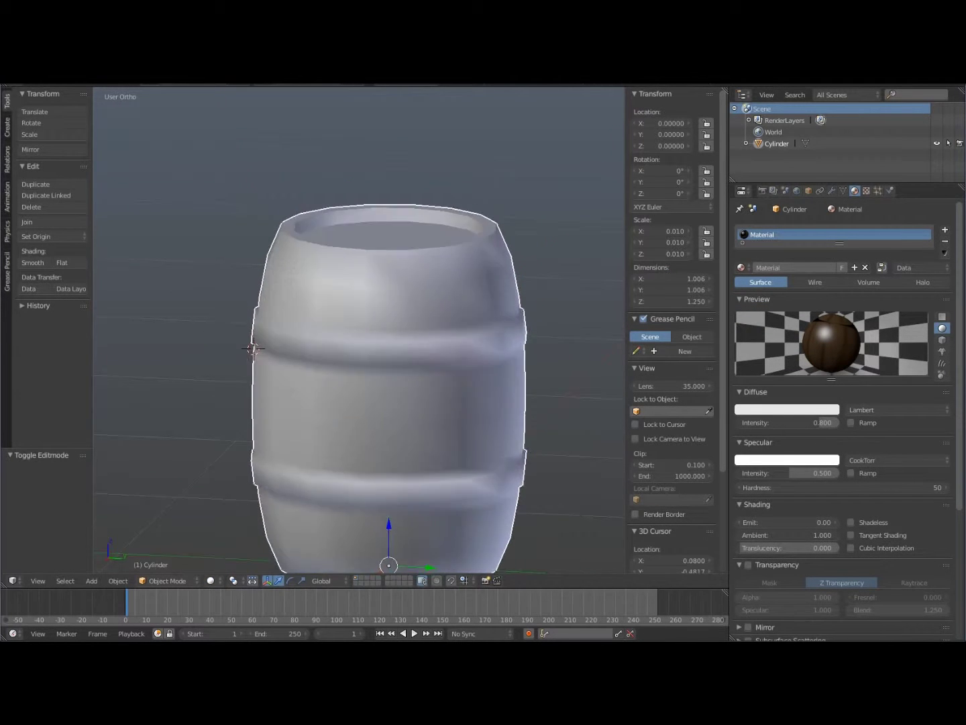
pyautogui.moveTo(395, 264); pyautogui.dragTo(396, 266, button='middle')
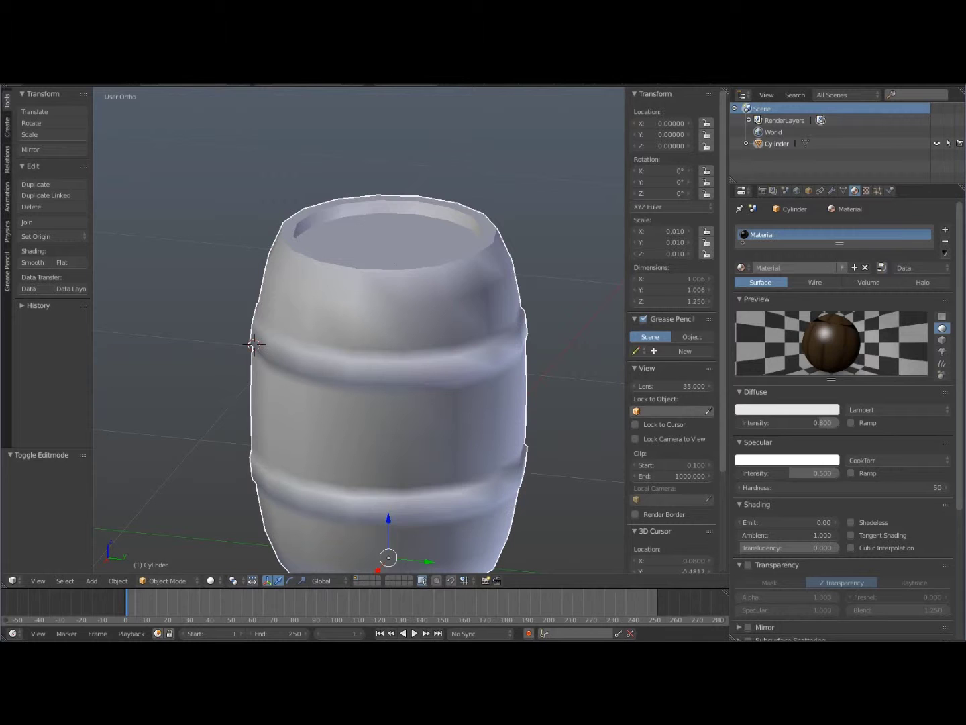
pyautogui.click(212, 581)
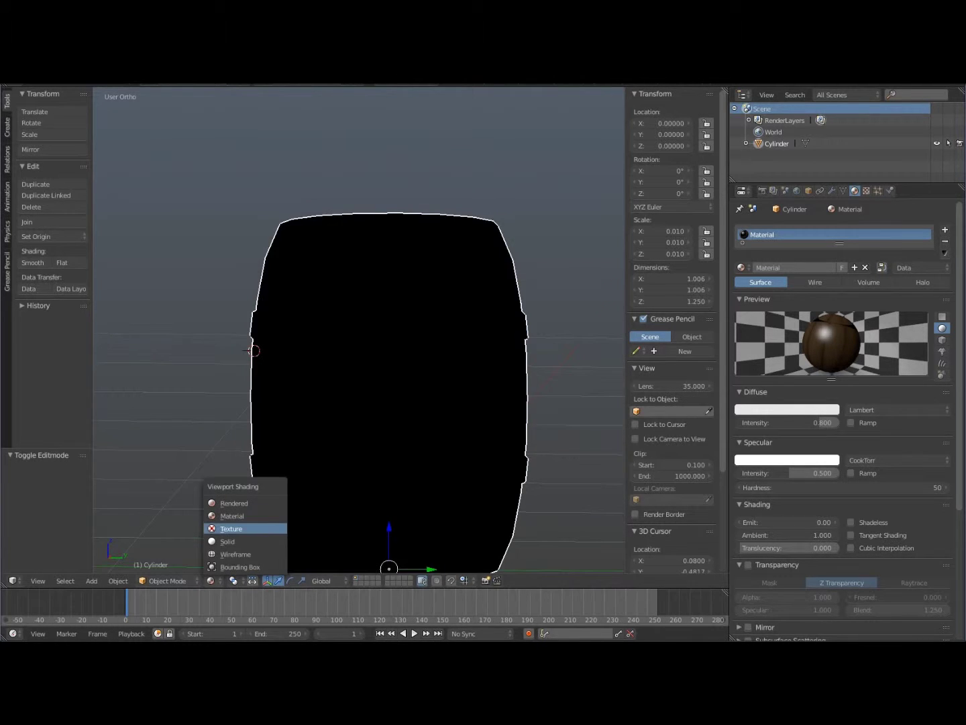
pyautogui.click(232, 528)
pyautogui.moveTo(302, 375)
pyautogui.mouseDown(button='middle')
pyautogui.moveTo(469, 436)
pyautogui.moveTo(456, 362)
pyautogui.moveTo(369, 393)
pyautogui.moveTo(288, 401)
pyautogui.moveTo(201, 390)
pyautogui.moveTo(104, 395)
pyautogui.mouseUp(button='middle')
pyautogui.scroll(-5, 359, 329)
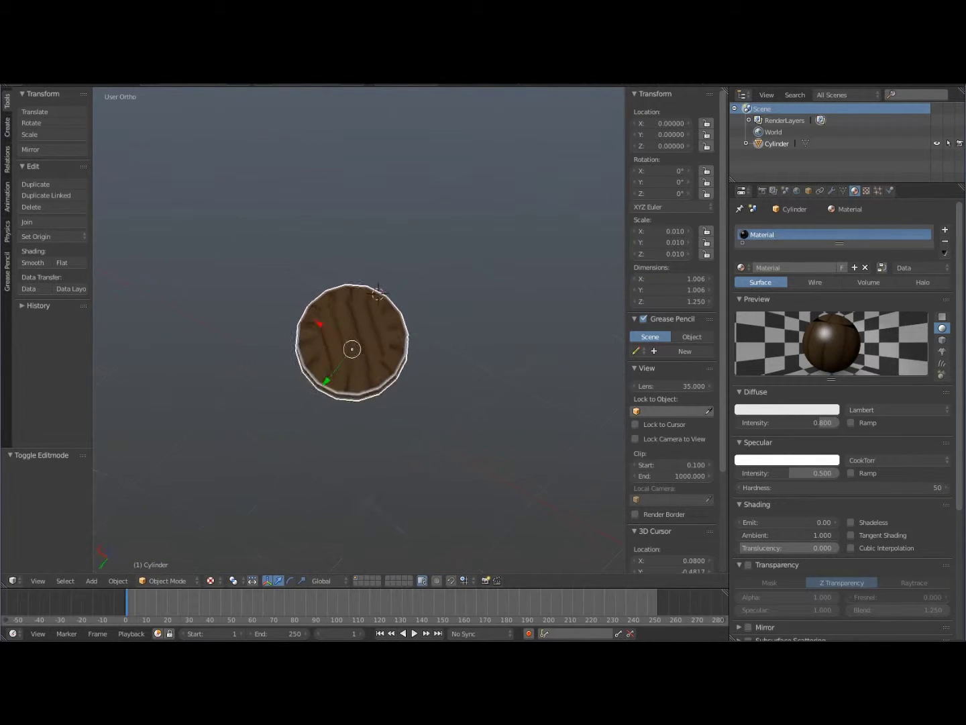
# Examine the textured barrel from several angles, checking the lid, staves and both hoops
pyautogui.moveTo(359, 247); pyautogui.dragTo(403, 296, button='middle')
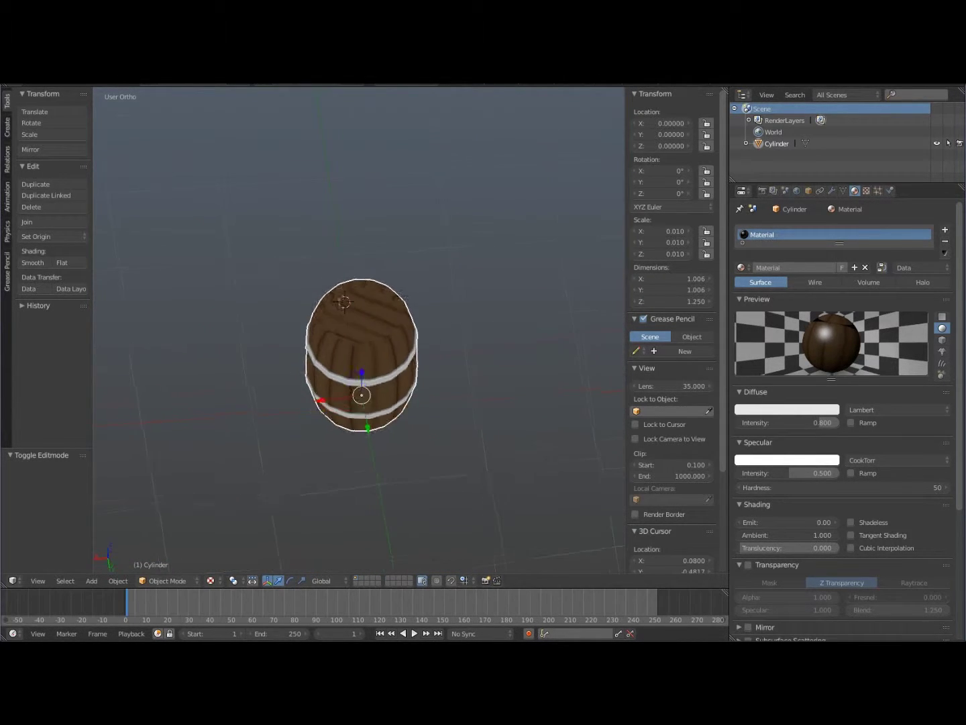
pyautogui.moveTo(437, 334); pyautogui.dragTo(230, 379, button='middle')
pyautogui.scroll(7, 357, 331)
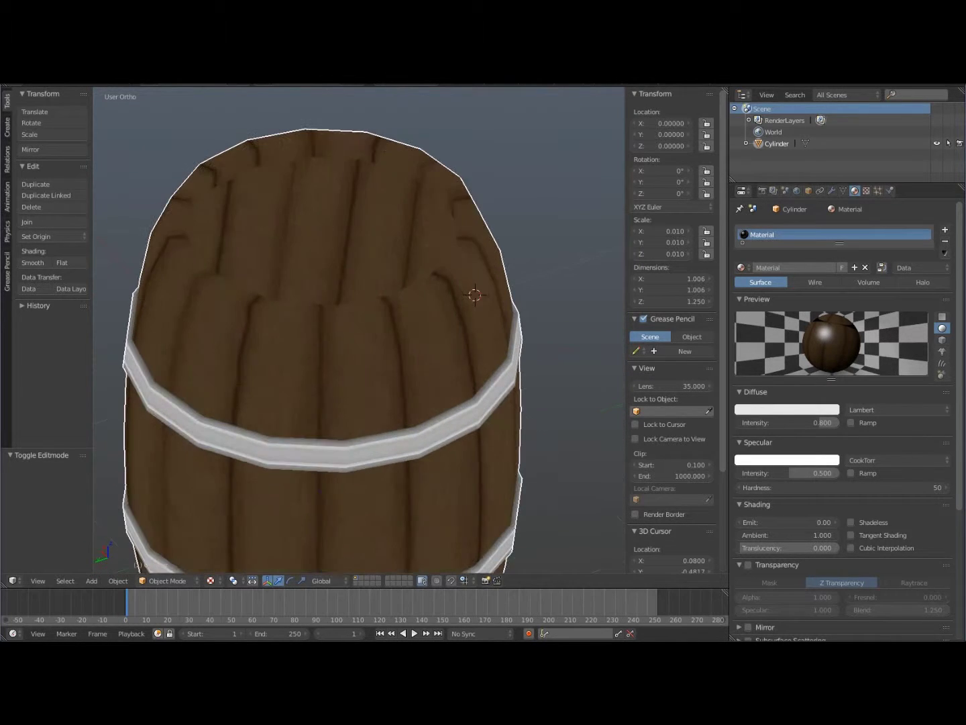
pyautogui.moveTo(356, 288); pyautogui.dragTo(399, 246, button='middle')
pyautogui.moveTo(322, 323); pyautogui.dragTo(448, 347, button='middle')
pyautogui.scroll(-3, 448, 346)
pyautogui.scroll(-1, 348, 363)
pyautogui.moveTo(322, 376); pyautogui.dragTo(311, 405, button='middle')
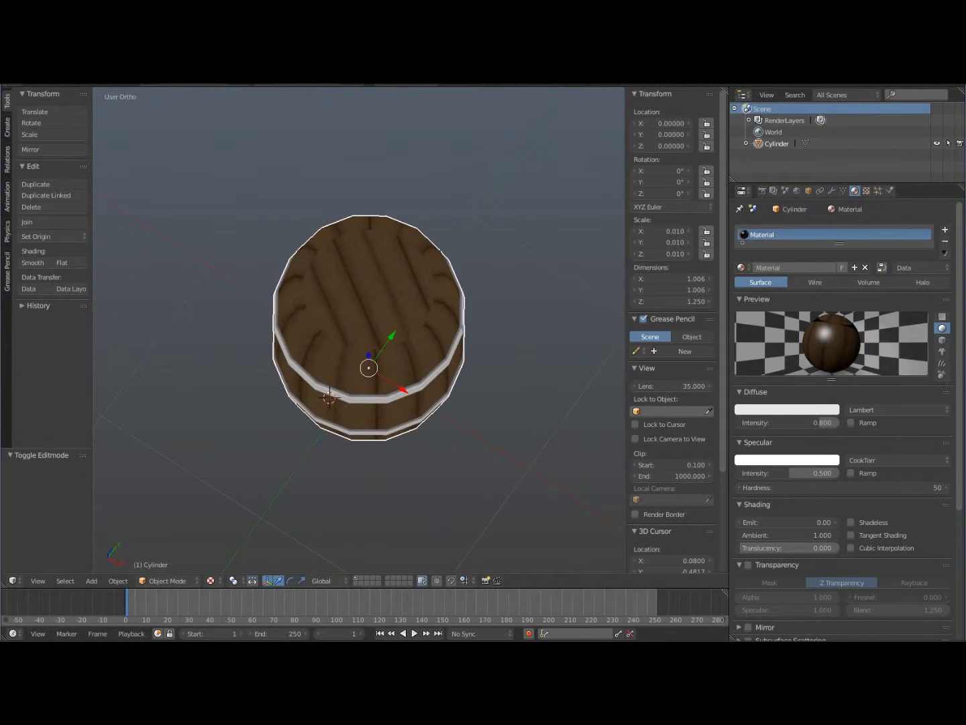
pyautogui.scroll(2, 329, 398)
pyautogui.moveTo(298, 462); pyautogui.dragTo(221, 430, button='middle')
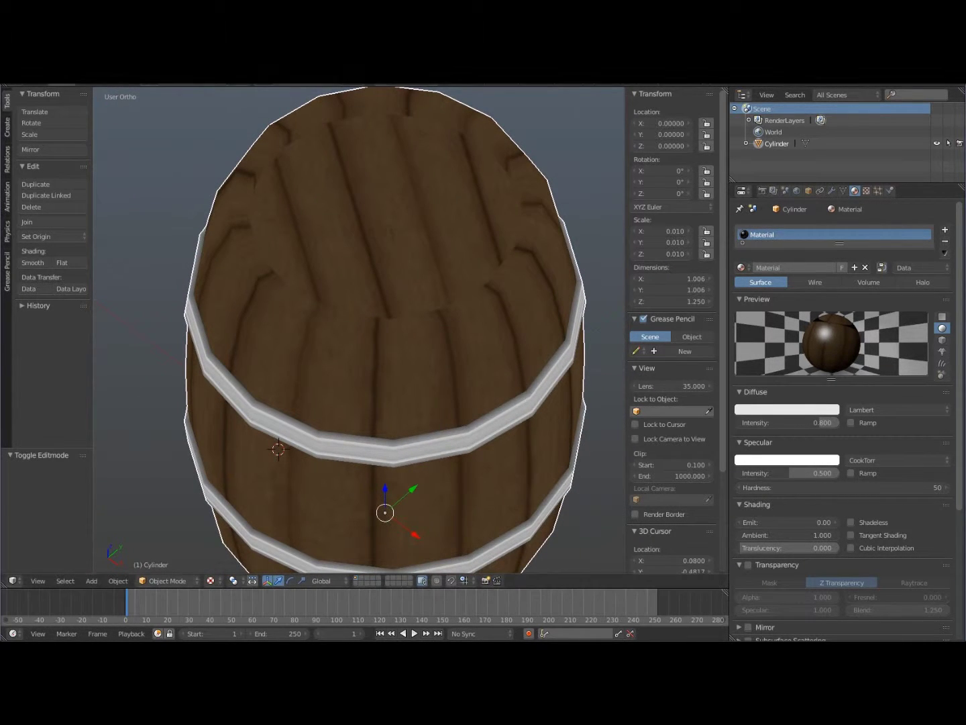
# Export the textured barrel over its existing export file
pyautogui.click(34, 84)
pyautogui.moveTo(68, 300)
pyautogui.click(201, 324)
pyautogui.click(195, 149)
pyautogui.click(936, 110)
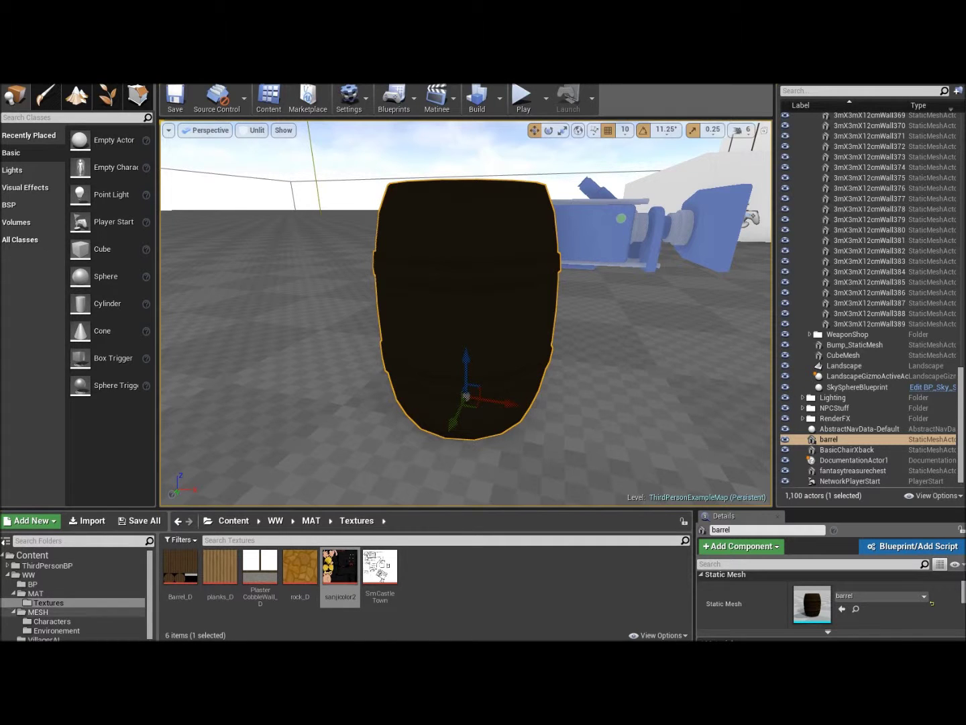
# In Unreal Engine, reimport the barrel static mesh in the WW/MESH/Environement content folder
pyautogui.click(57, 631)
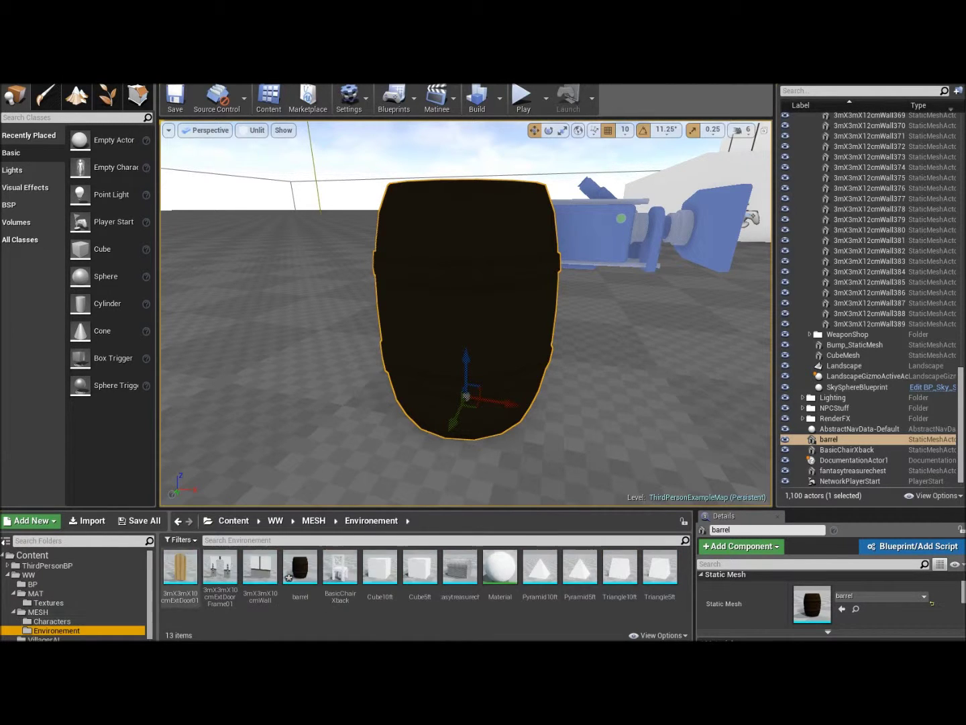
pyautogui.rightClick(300, 575)
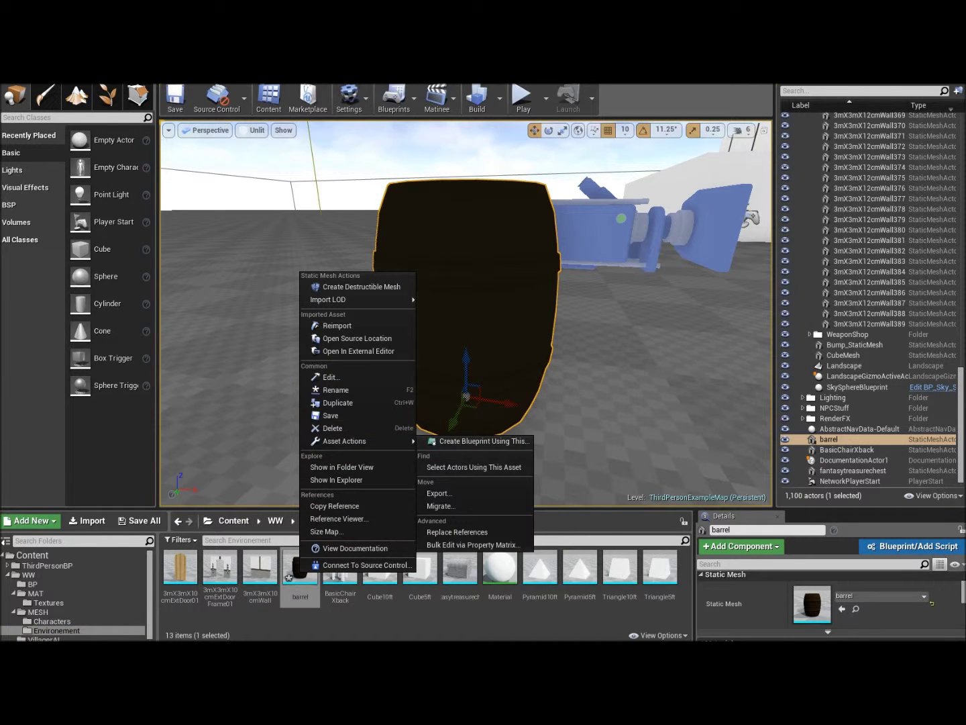
pyautogui.click(336, 327)
# Look at the reimported barrel in the level and set the viewport's view mode to Lit
pyautogui.moveTo(467, 313); pyautogui.dragTo(423, 376, button='middle')
pyautogui.moveTo(466, 314); pyautogui.dragTo(468, 369)
pyautogui.moveTo(466, 313)
pyautogui.mouseDown()
pyautogui.moveTo(466, 251)
pyautogui.moveTo(461, 305)
pyautogui.mouseUp()
pyautogui.click(257, 130)
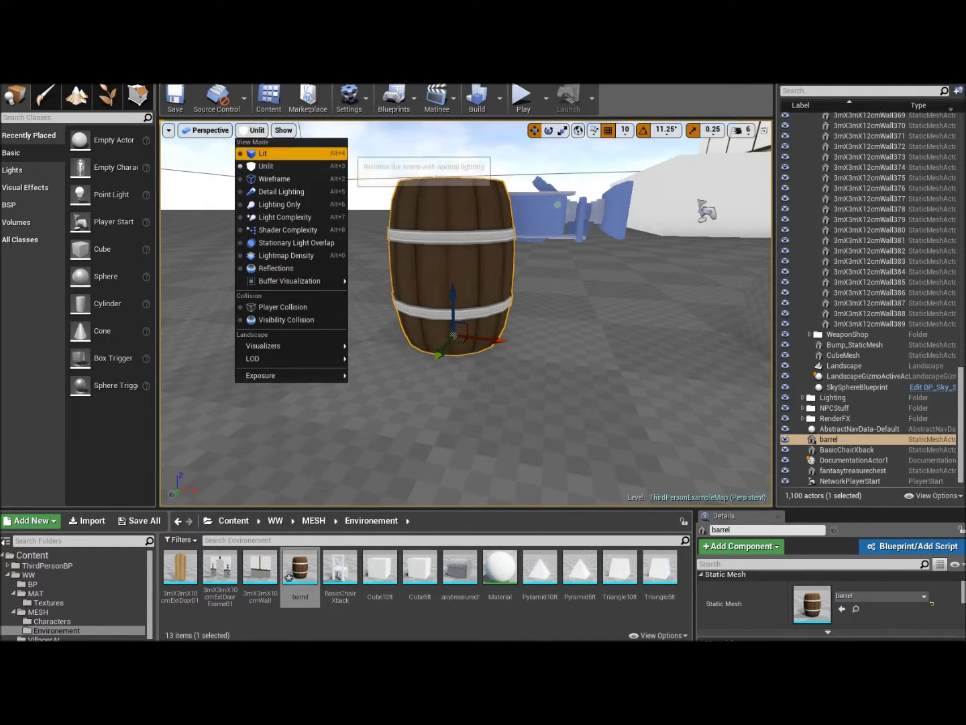
pyautogui.click(255, 153)
# Start a play session from a spot on the landscape near the barrel
pyautogui.rightClick(352, 149)
pyautogui.moveTo(403, 426)
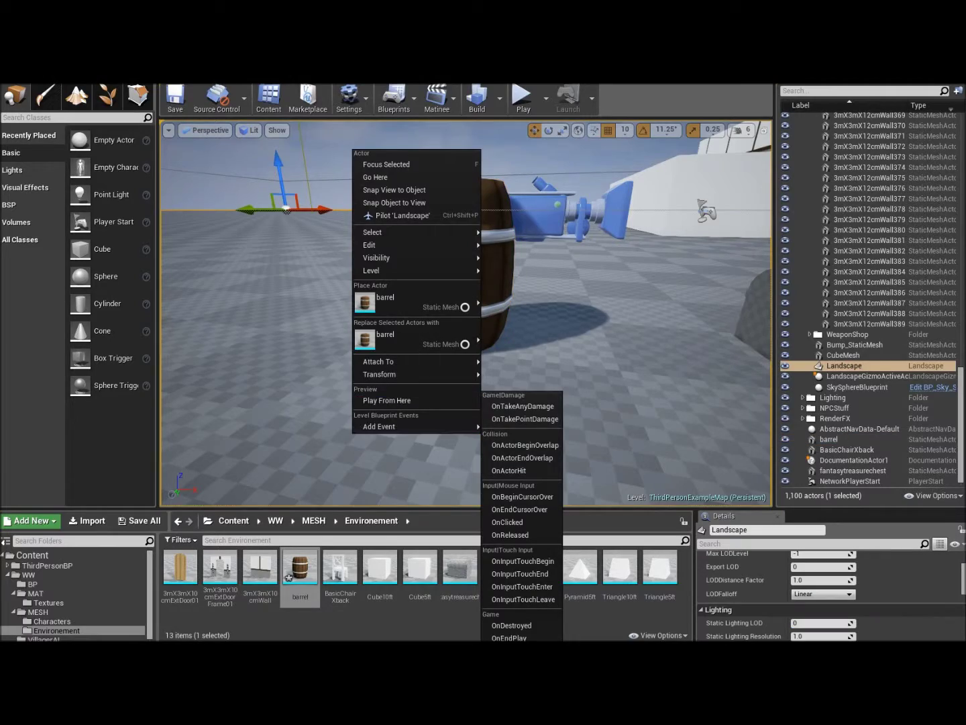
pyautogui.click(403, 400)
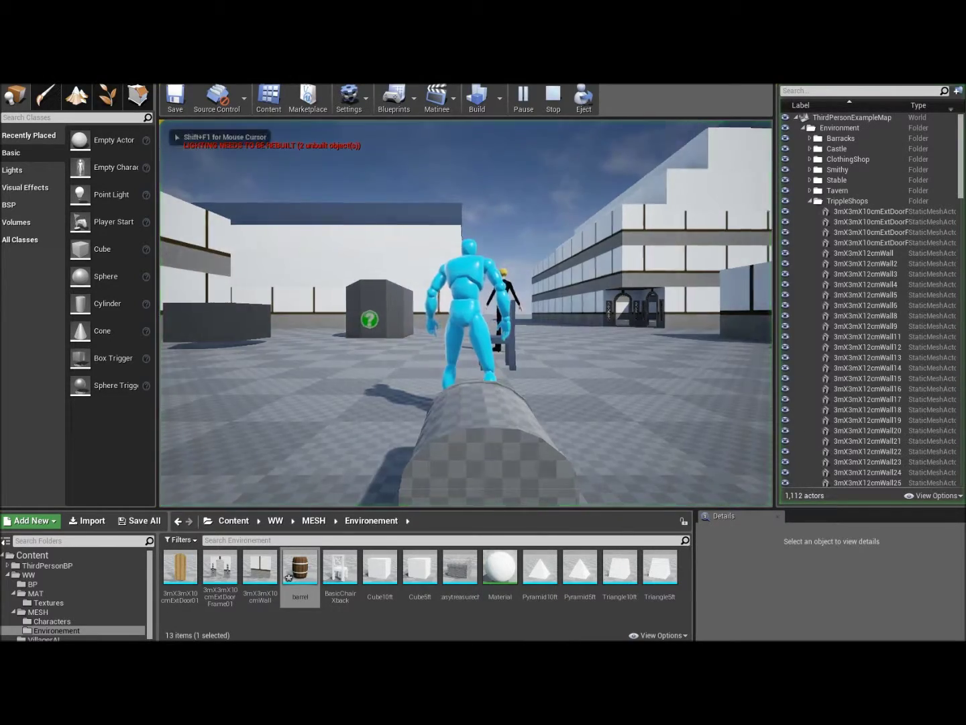
# Run the character around the barrel and examine its size and texture from all sides in the game
pyautogui.press('w')
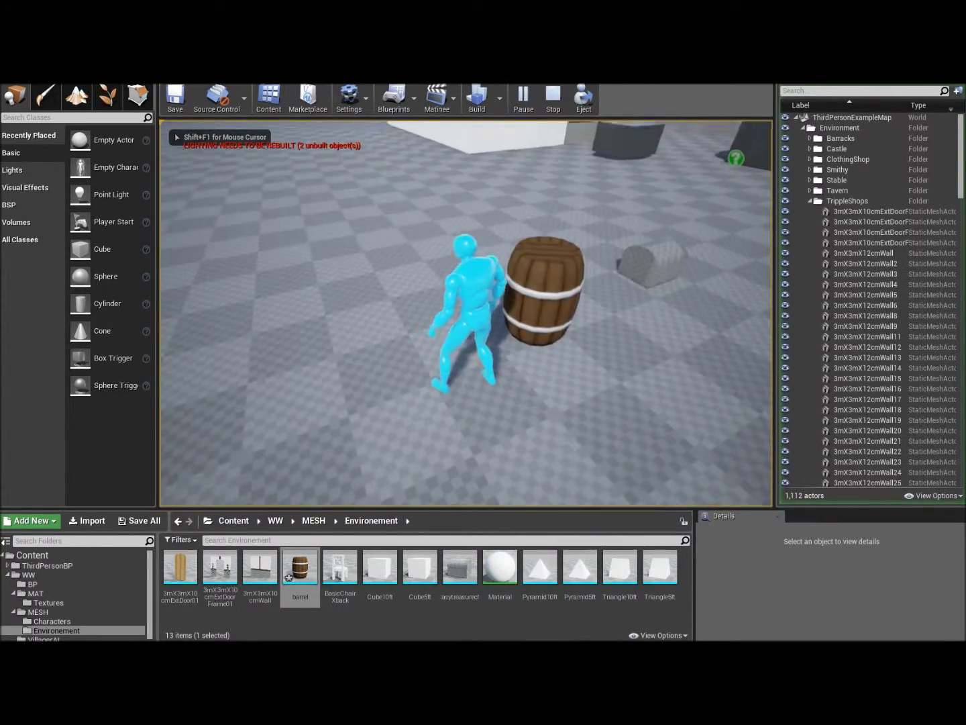
pyautogui.press('s')
pyautogui.press('a')
pyautogui.press('d')
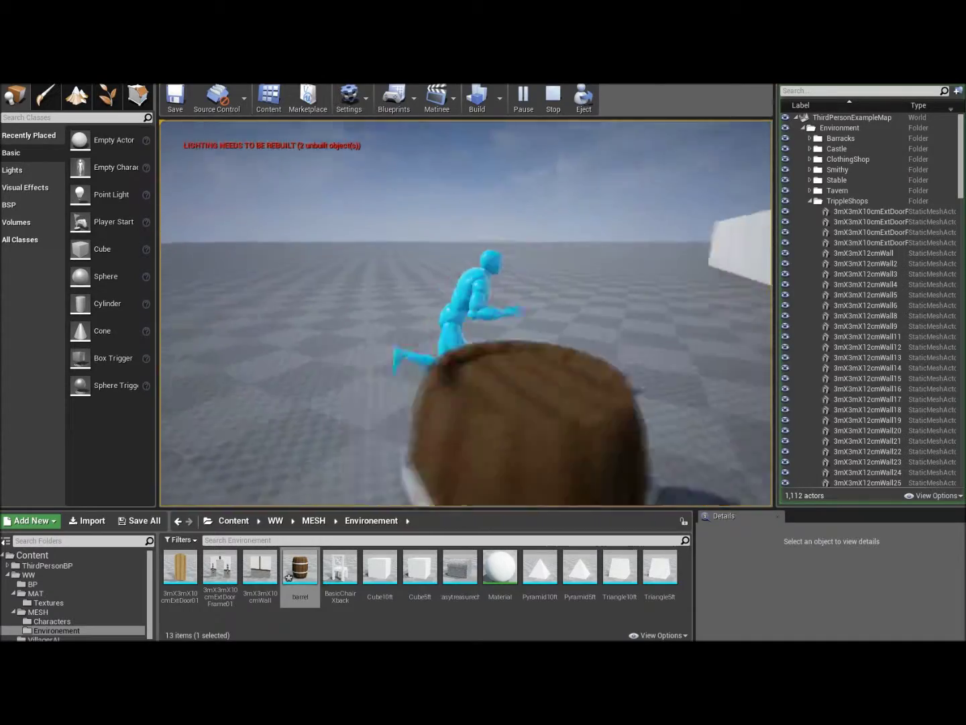
pyautogui.press('a')
pyautogui.press('d')
pyautogui.press('w')
pyautogui.press('a')
pyautogui.press('s')
pyautogui.press('d')
pyautogui.press('w')
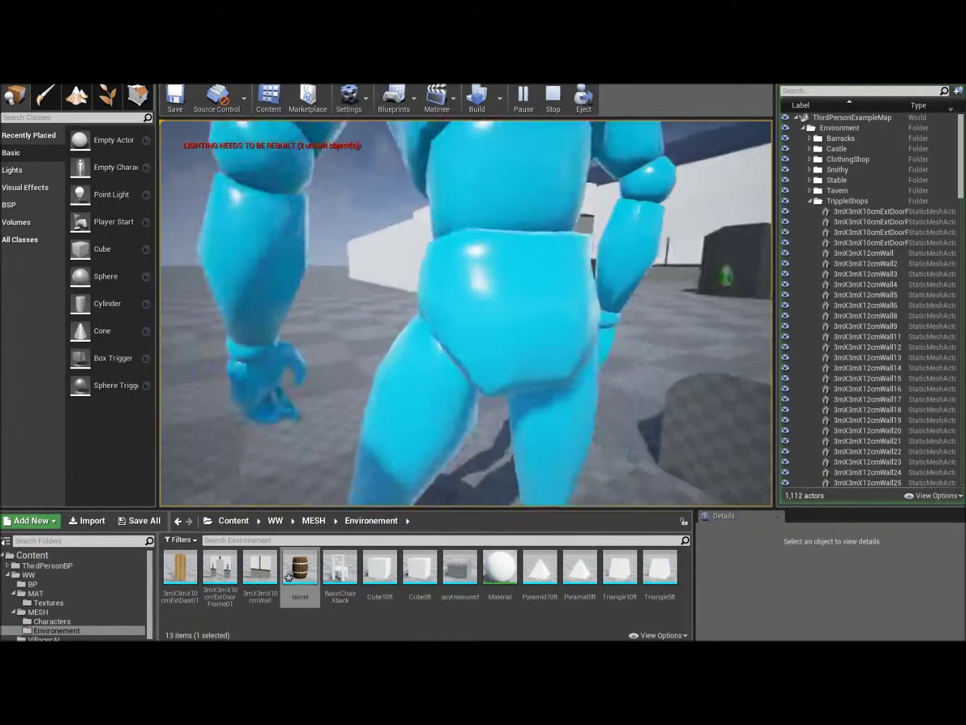
pyautogui.press('a')
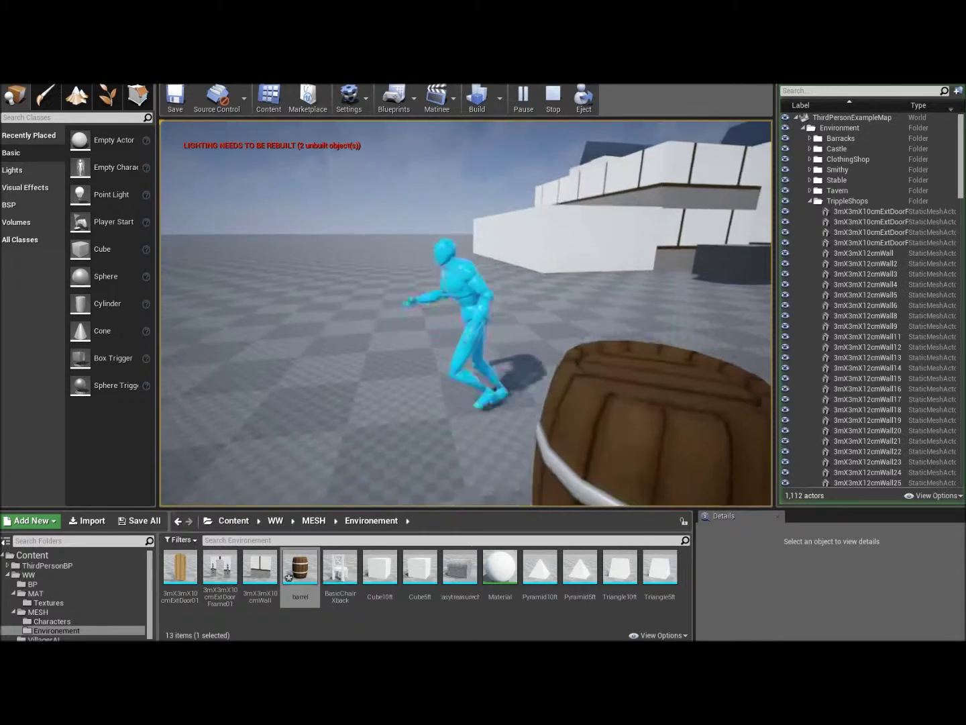
pyautogui.press('s')
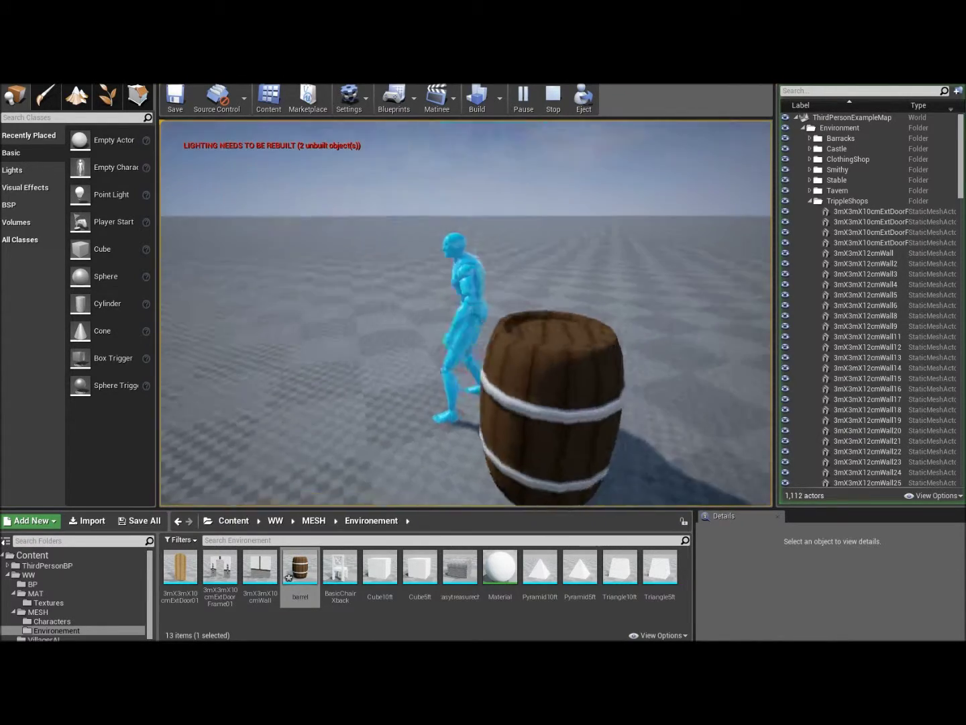